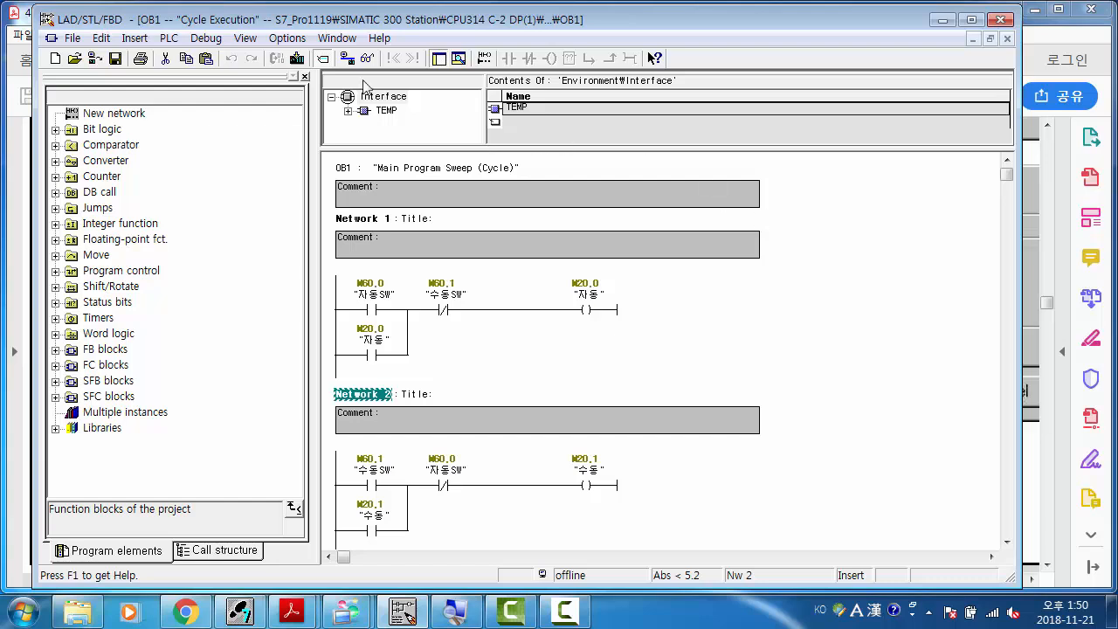
Switch to SIMATIC Manager to show the blocks of the S7_Pro1119 project
left_click(336, 40)
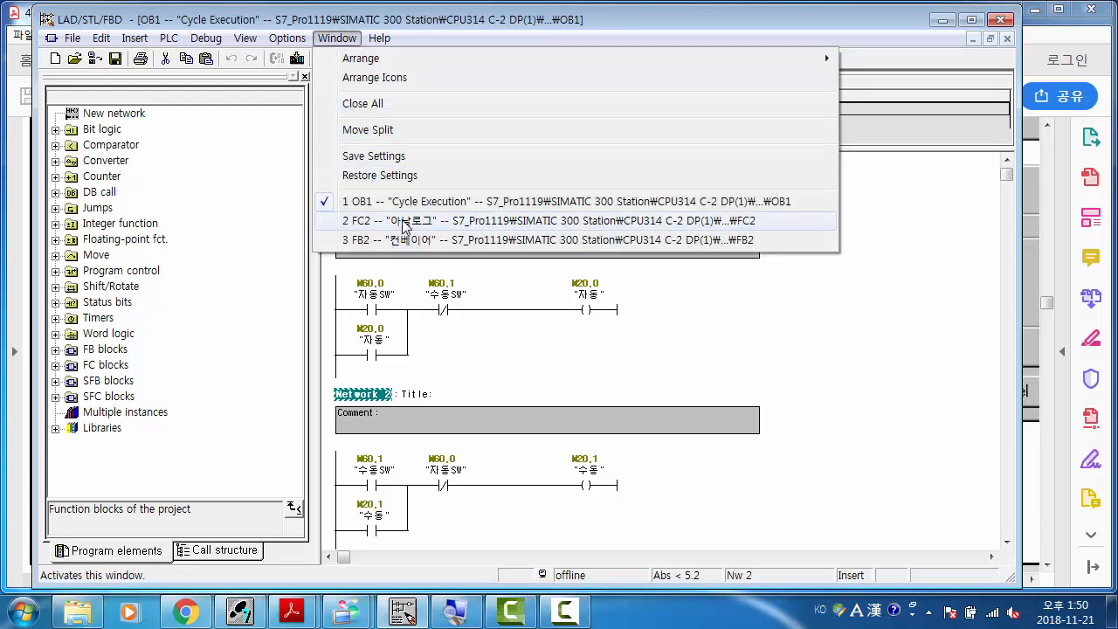
left_click(260, 609)
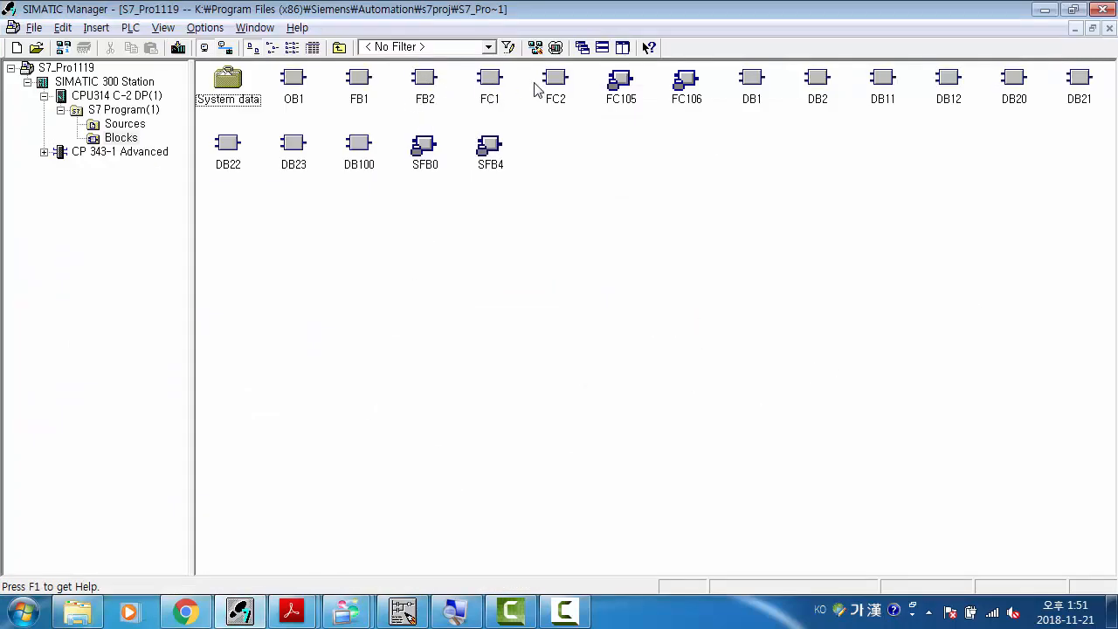
right_click(505, 218)
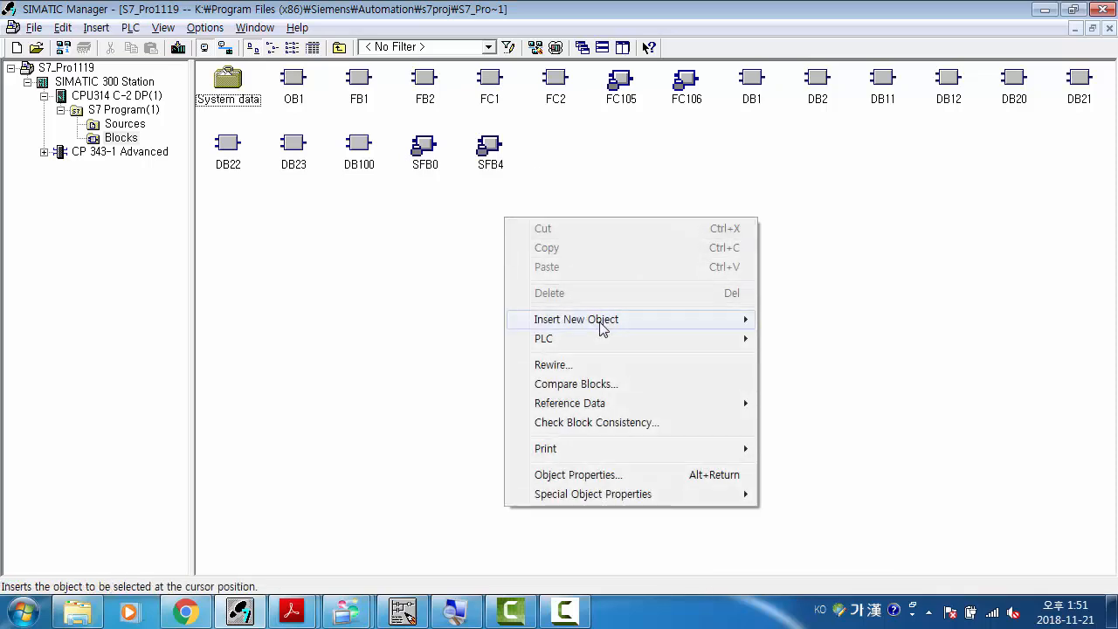
mouse_move(608, 328)
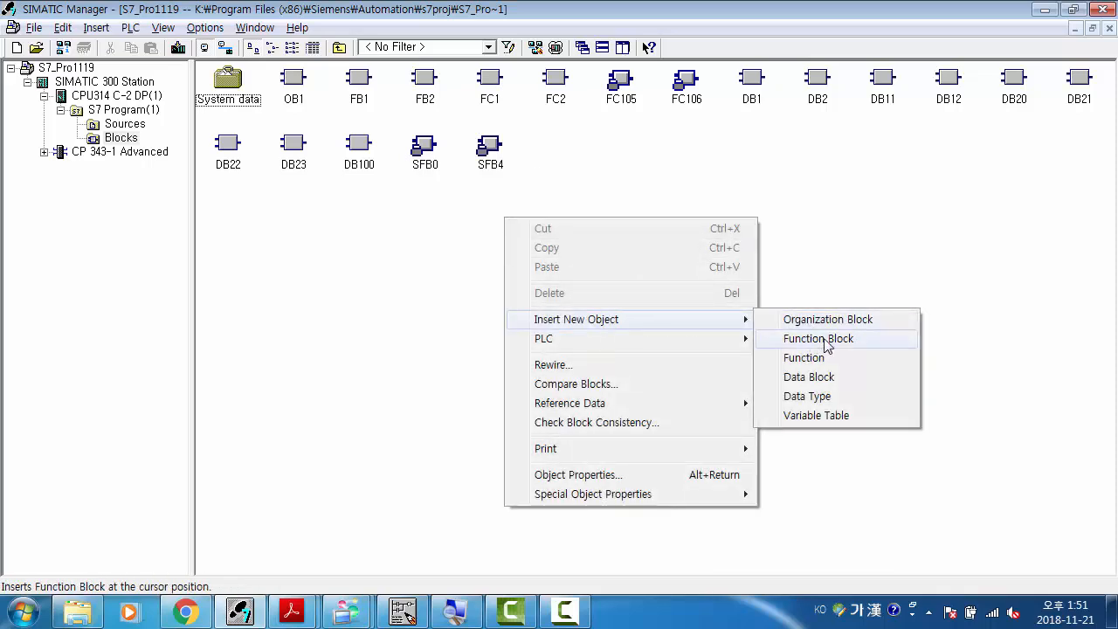
left_click(586, 120)
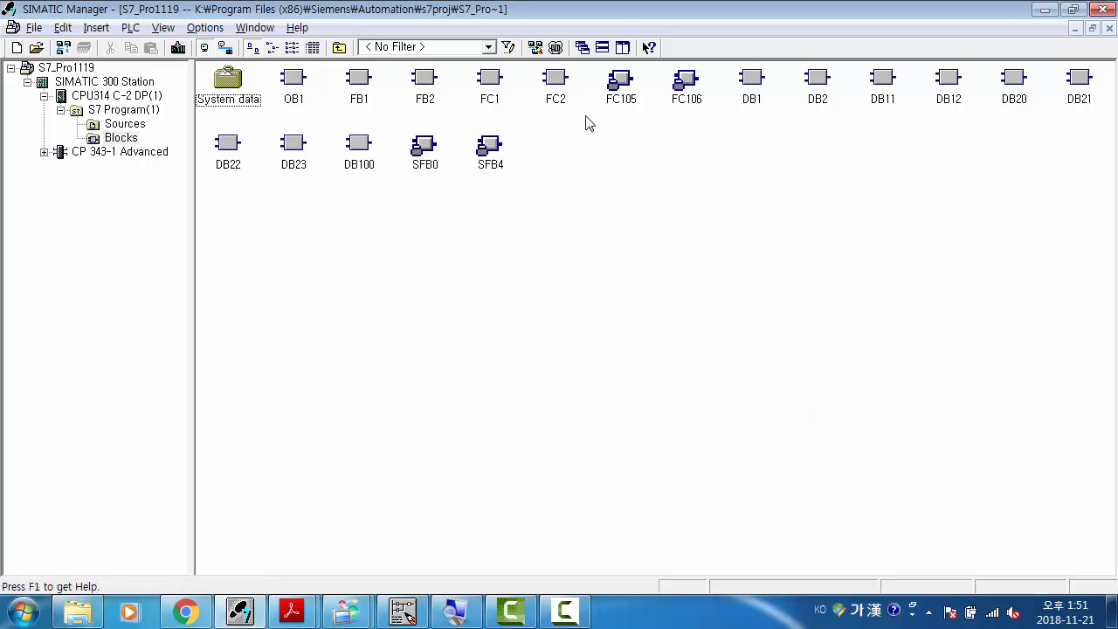
Open block FC2 in the ladder editor and look through its scaling, comparison and unscaling networks
left_click(558, 84)
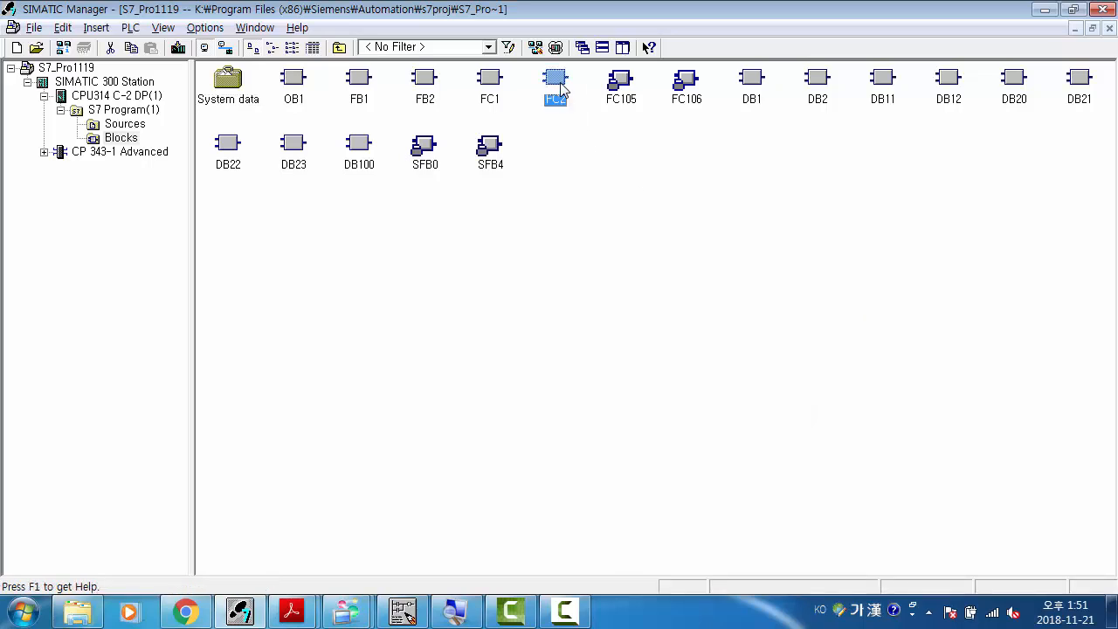
double_click(557, 84)
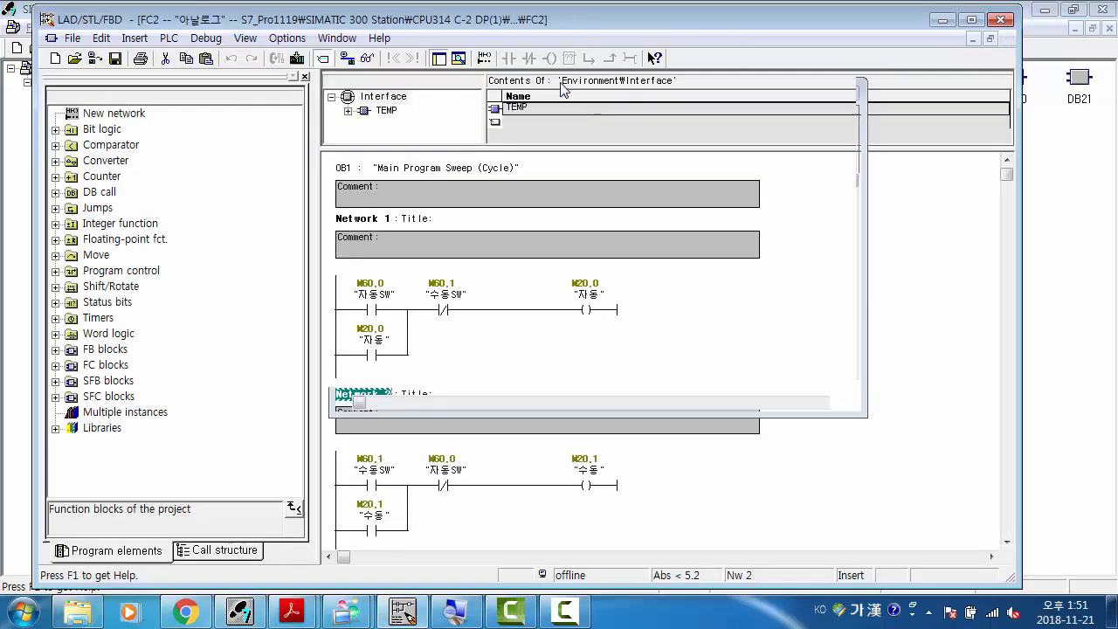
scroll(690, 308, "down", 5)
scroll(690, 306, "down", 10)
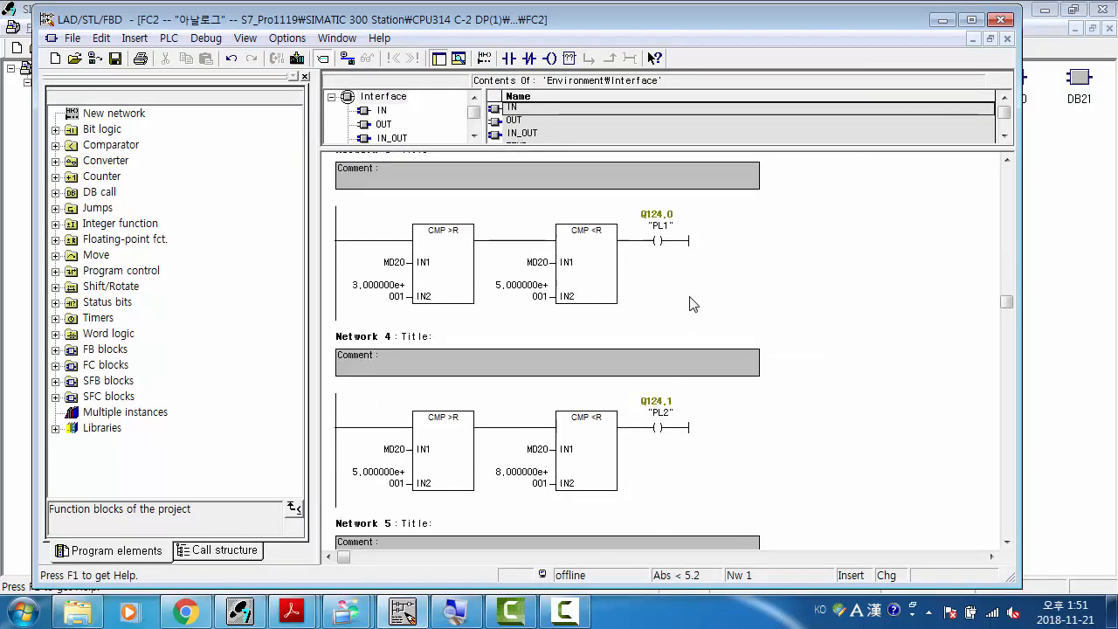
scroll(688, 298, "up", 12)
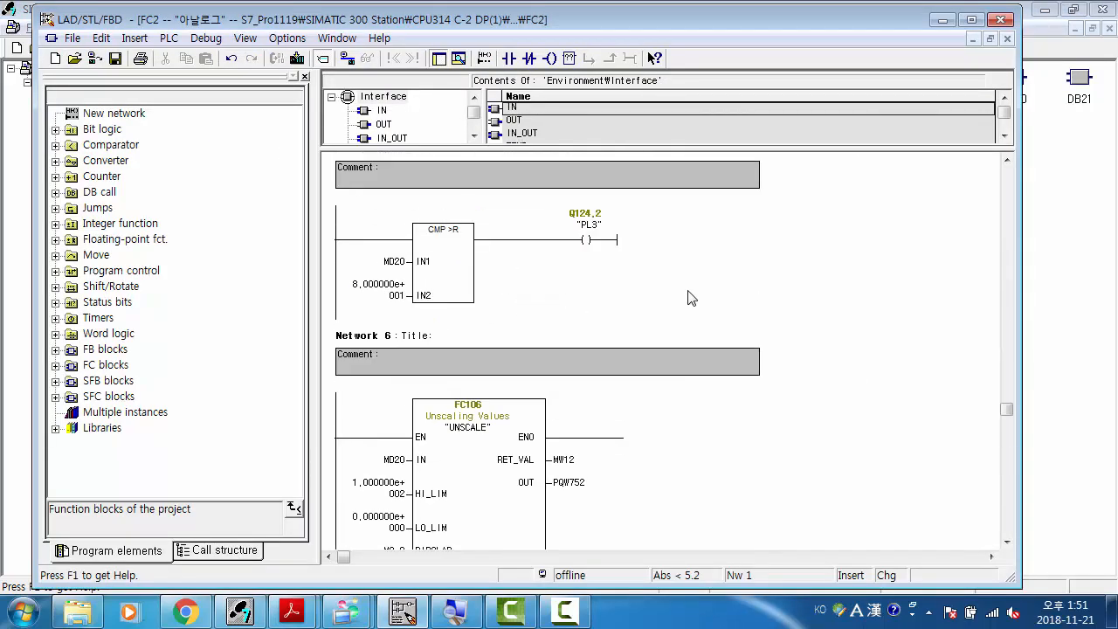
scroll(682, 282, "up", 2)
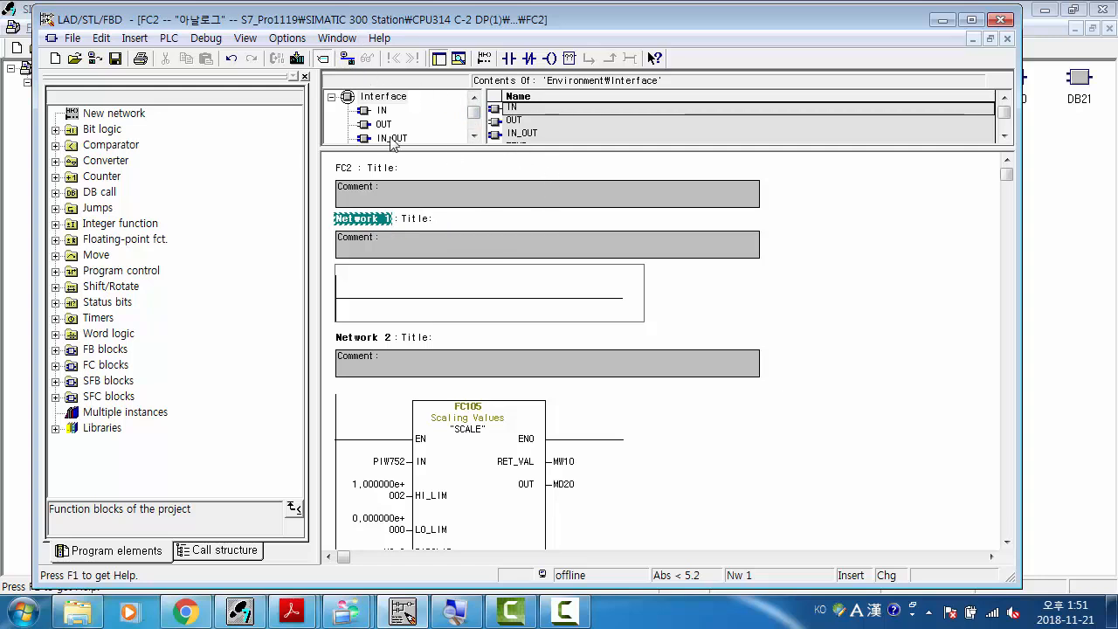
Bring OB1 to the front, enlarge its ladder text, and shrink the interface and program elements areas to give the ladder more room
left_click(337, 38)
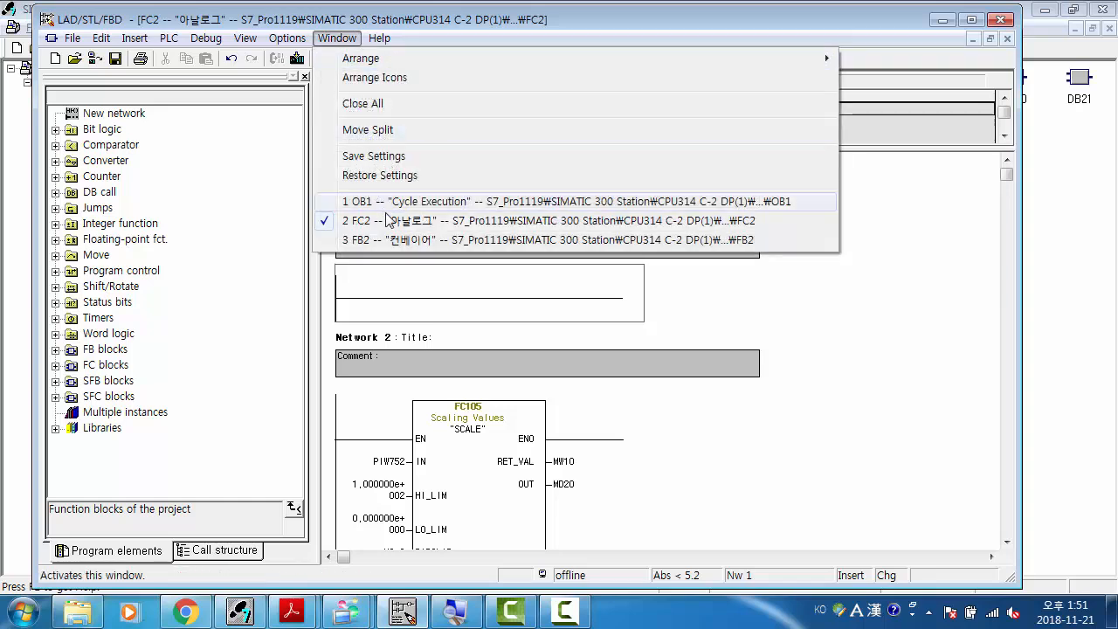
left_click(399, 205)
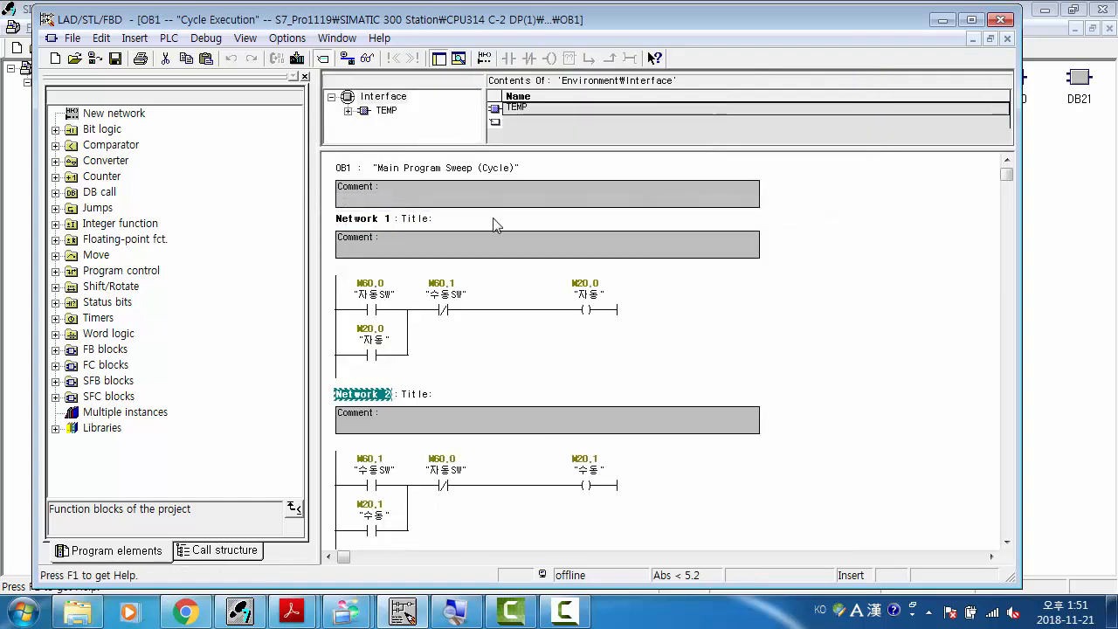
scroll(825, 284, "down", 2)
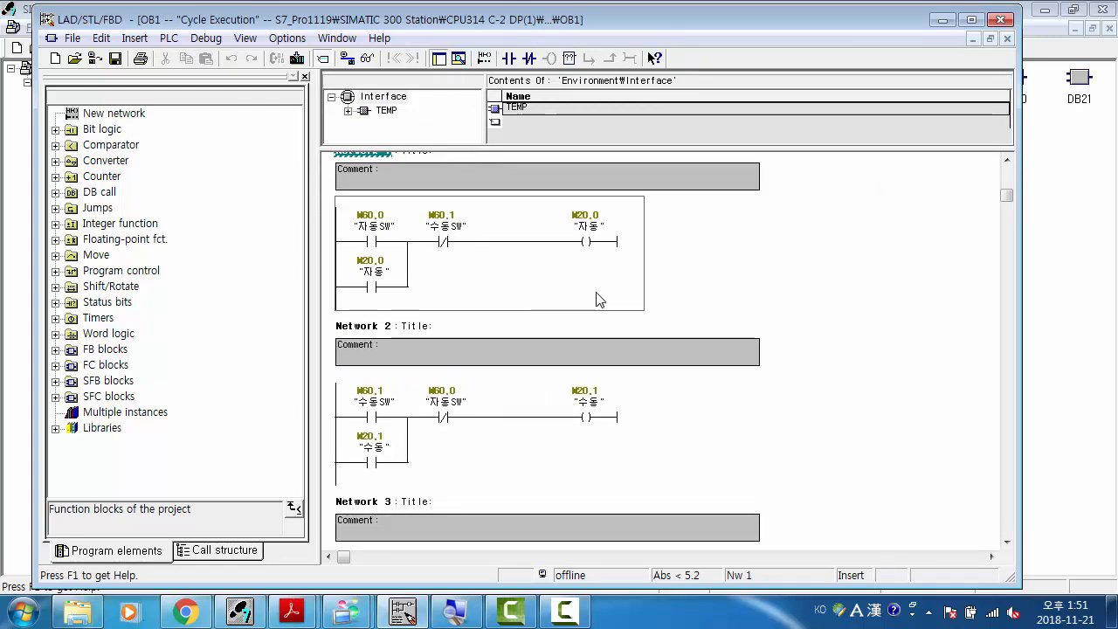
scroll(594, 292, "down", 1)
scroll(594, 293, "up", 1)
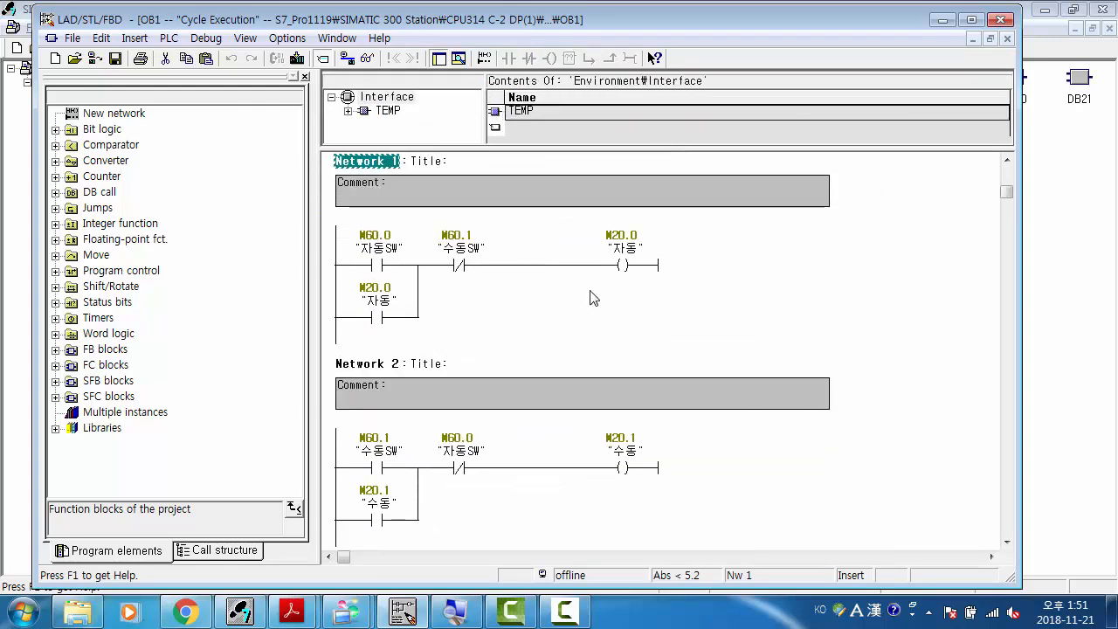
scroll(594, 298, "up", 1)
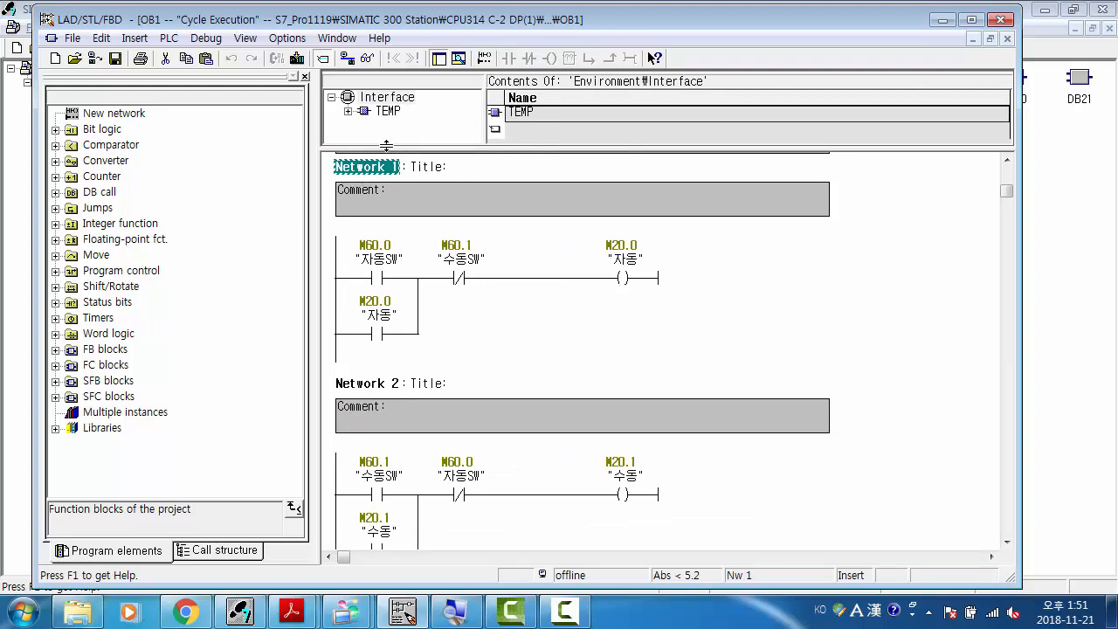
left_click_drag(386, 145, 386, 127)
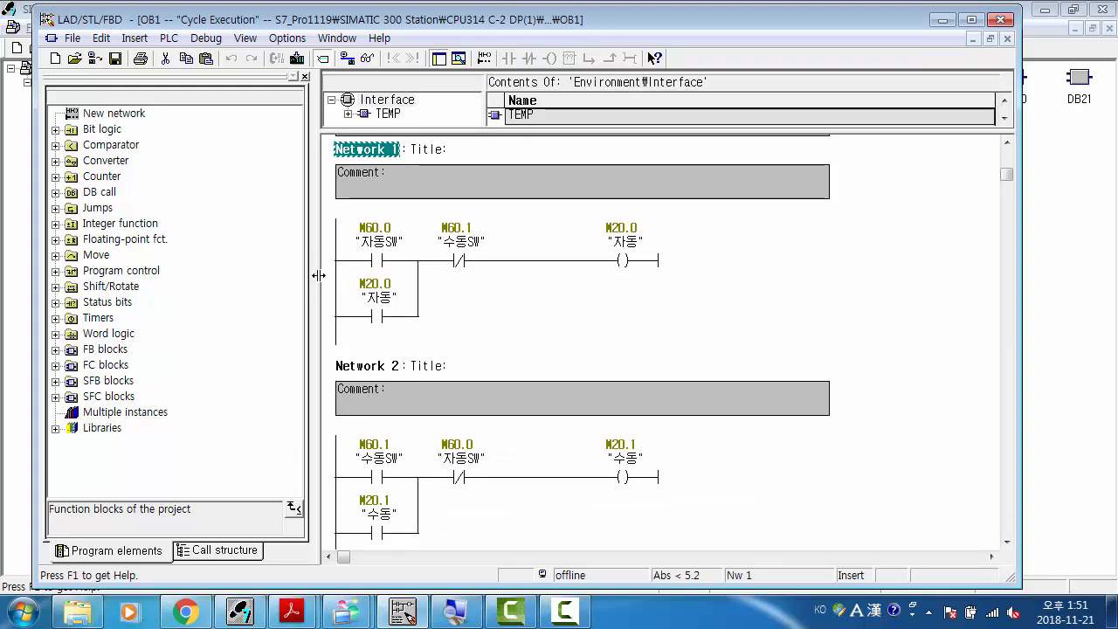
left_click_drag(318, 275, 259, 281)
Examine OB1's automatic and manual mode networks and the FB2 conveyor call in Network 3
scroll(361, 277, "down", 1)
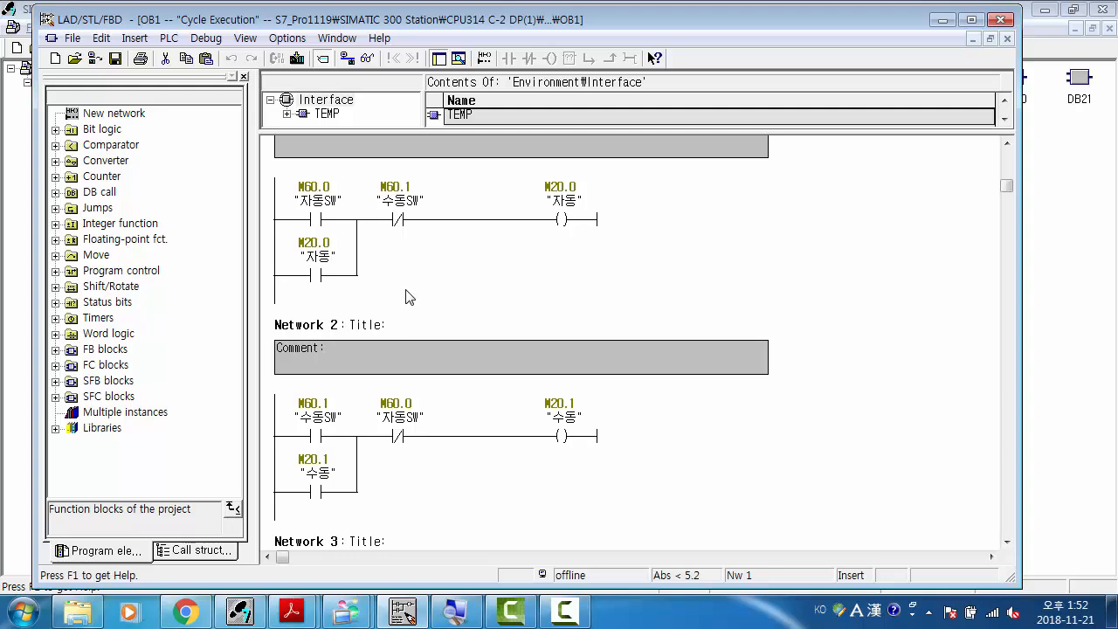
scroll(627, 260, "down", 1)
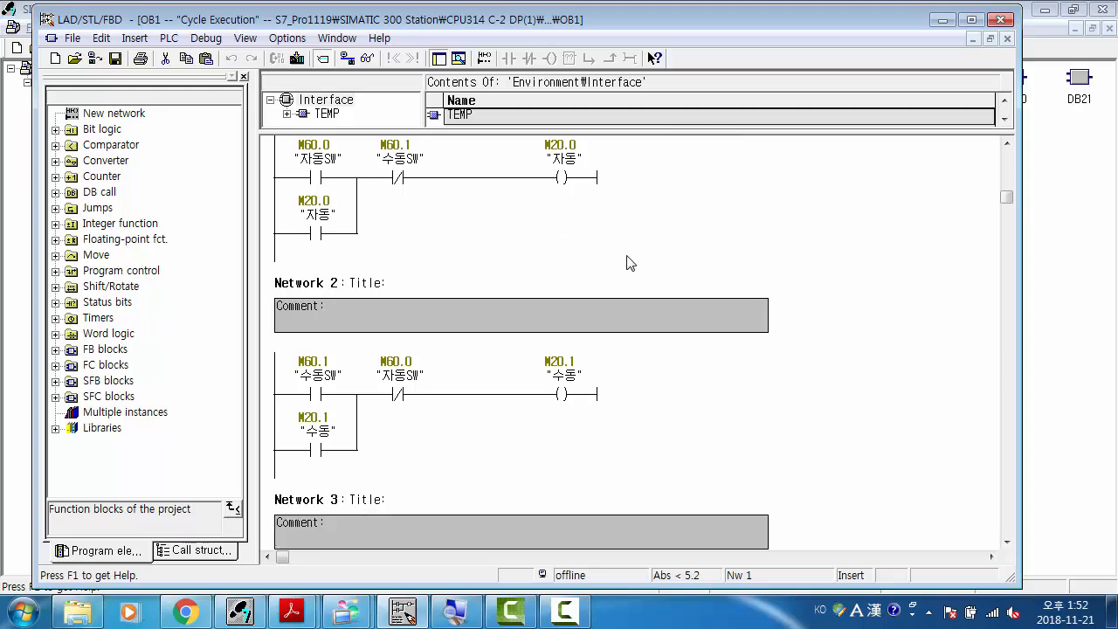
scroll(693, 394, "down", 3)
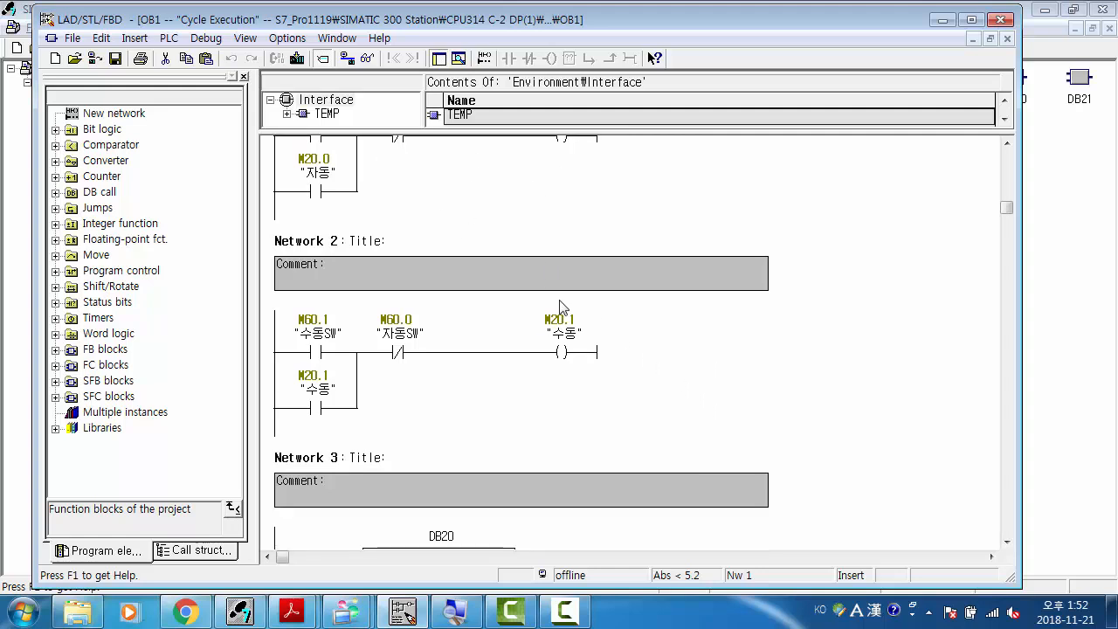
scroll(616, 310, "down", 2)
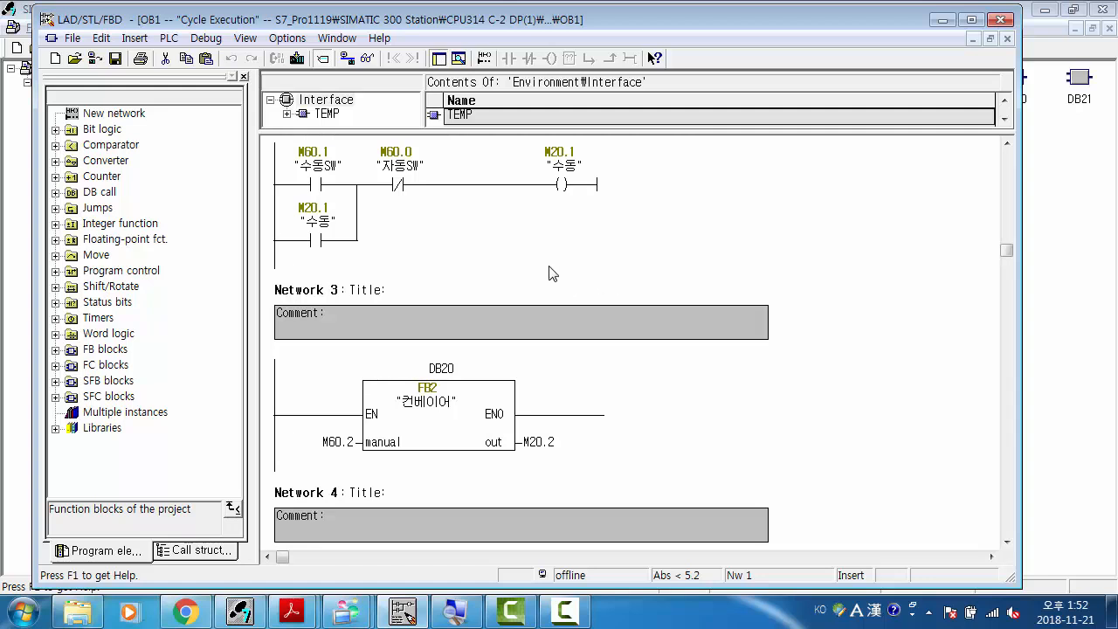
scroll(552, 272, "down", 1)
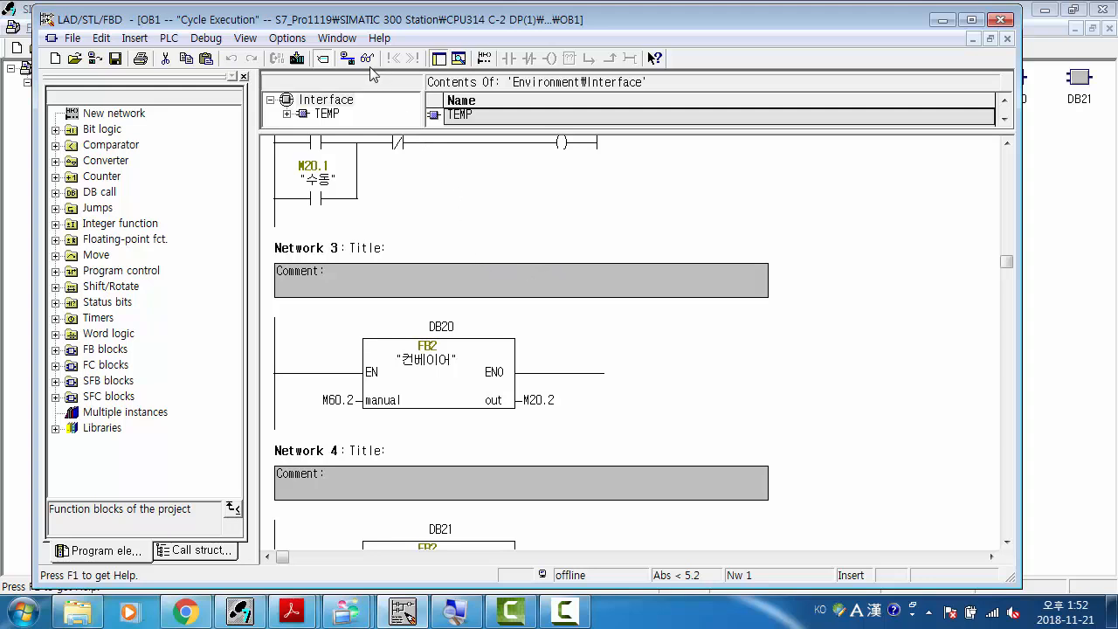
Show the conveyor block FB2 with larger ladder text and more room for its interface declarations
left_click(336, 38)
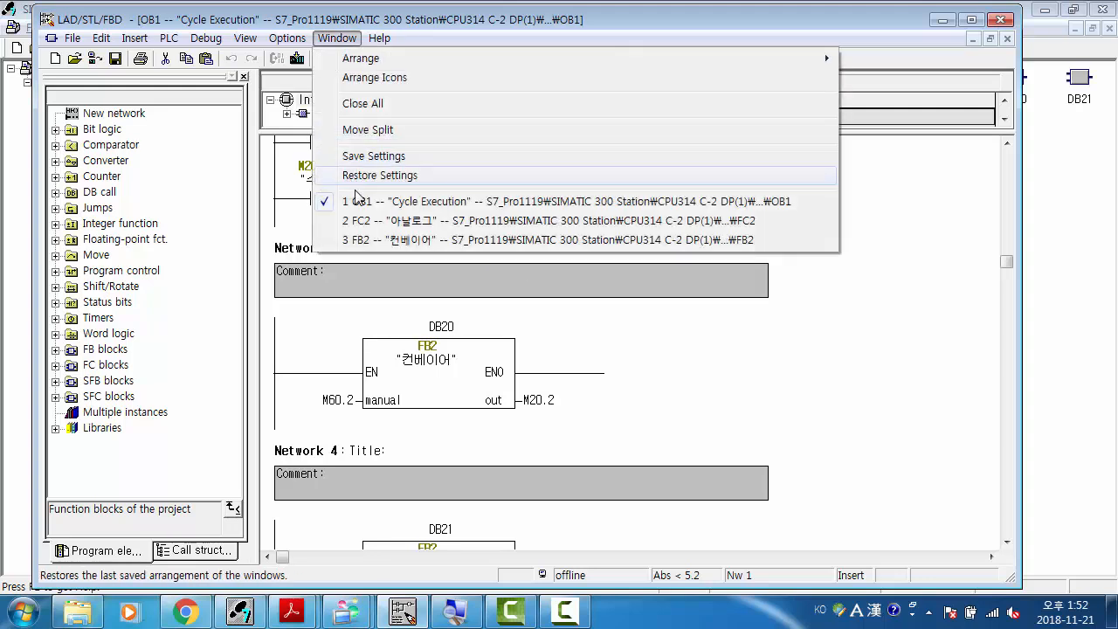
left_click(388, 240)
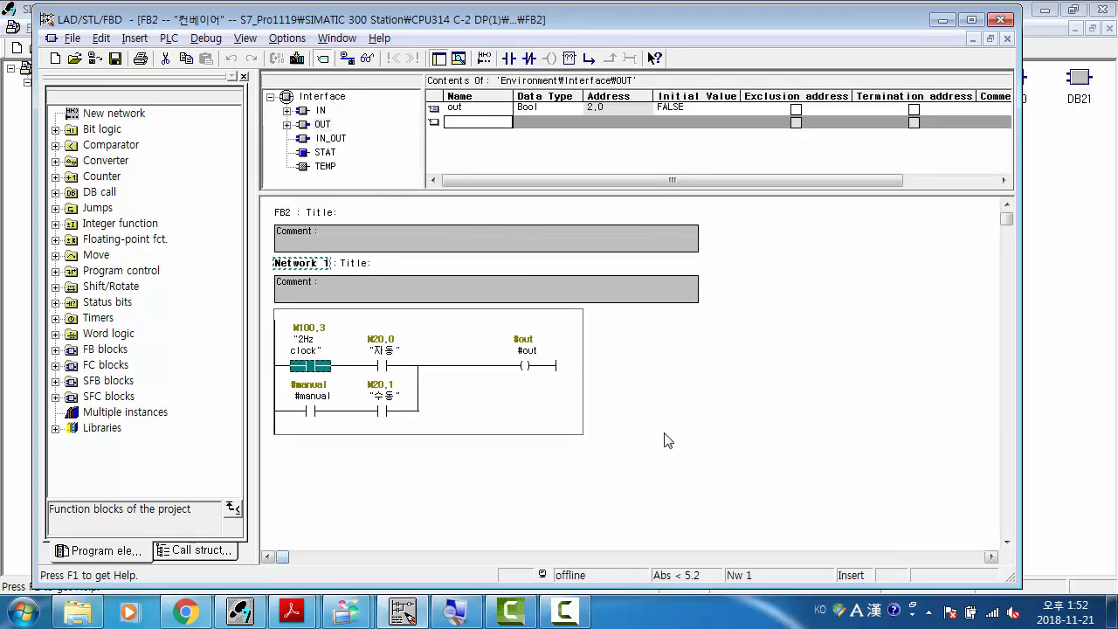
scroll(667, 441, "down", 2)
scroll(657, 432, "up", 4)
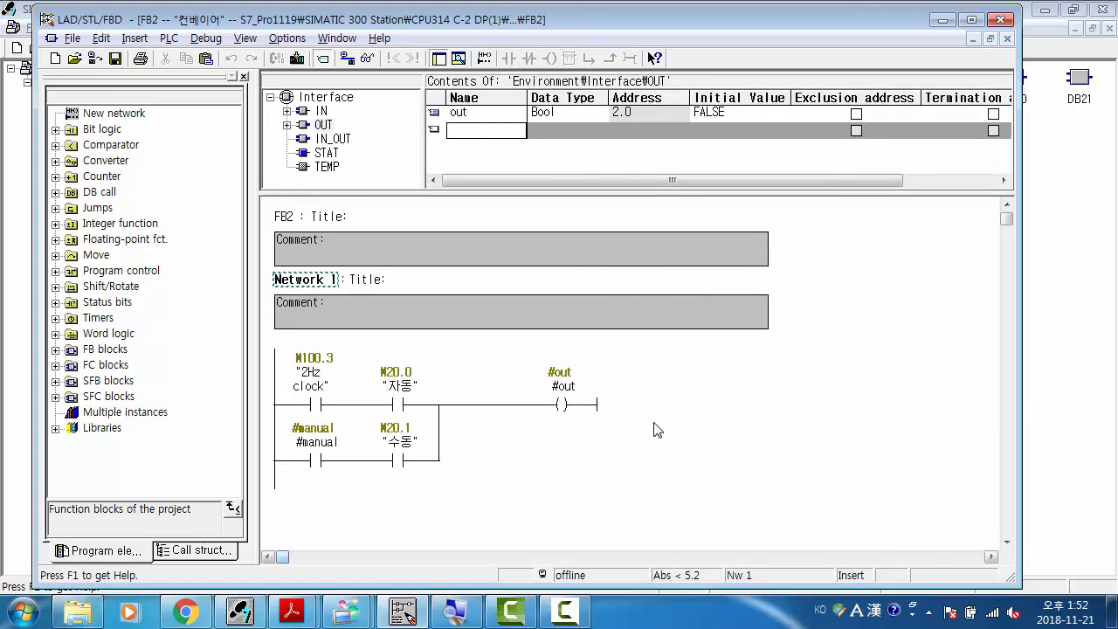
left_click_drag(368, 196, 369, 217)
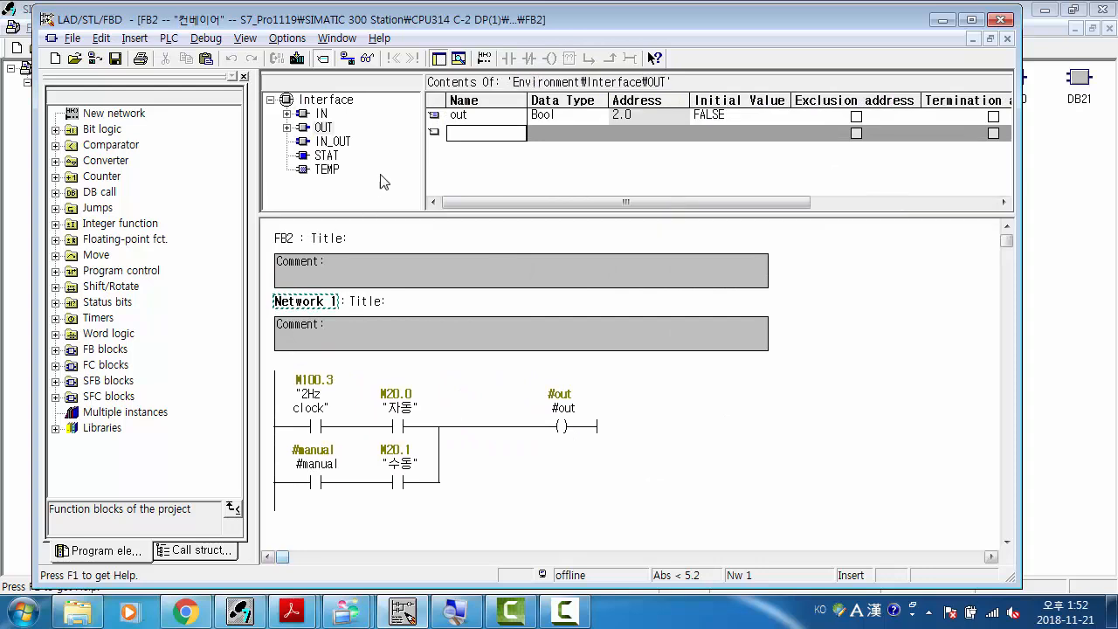
Inspect the manual input and the out output declared in FB2's interface
left_click(286, 115)
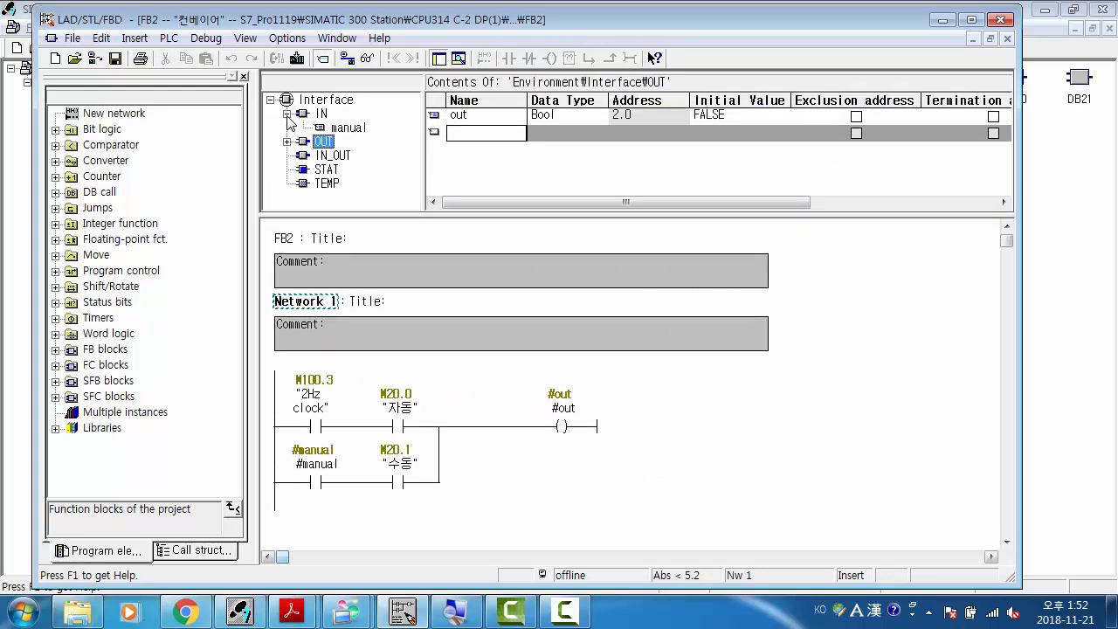
left_click(347, 129)
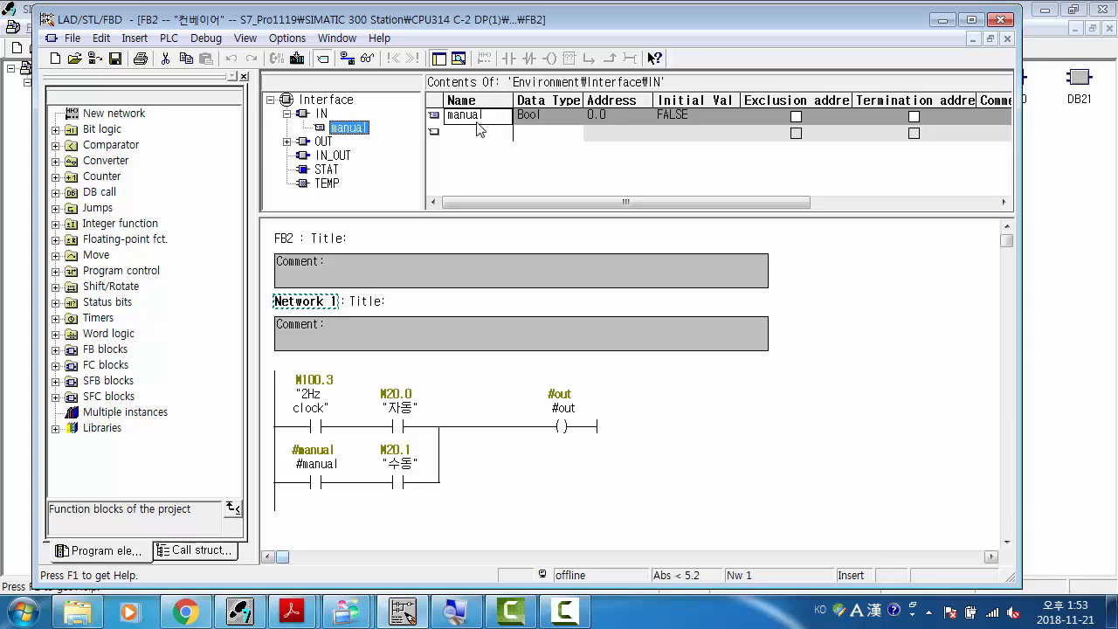
left_click(287, 141)
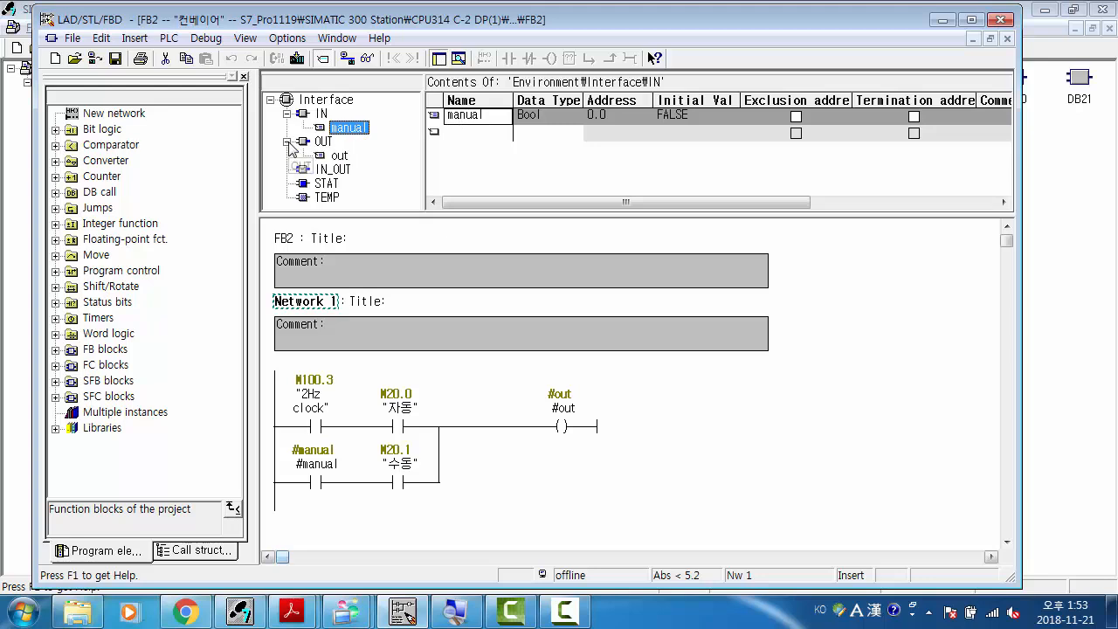
left_click(339, 155)
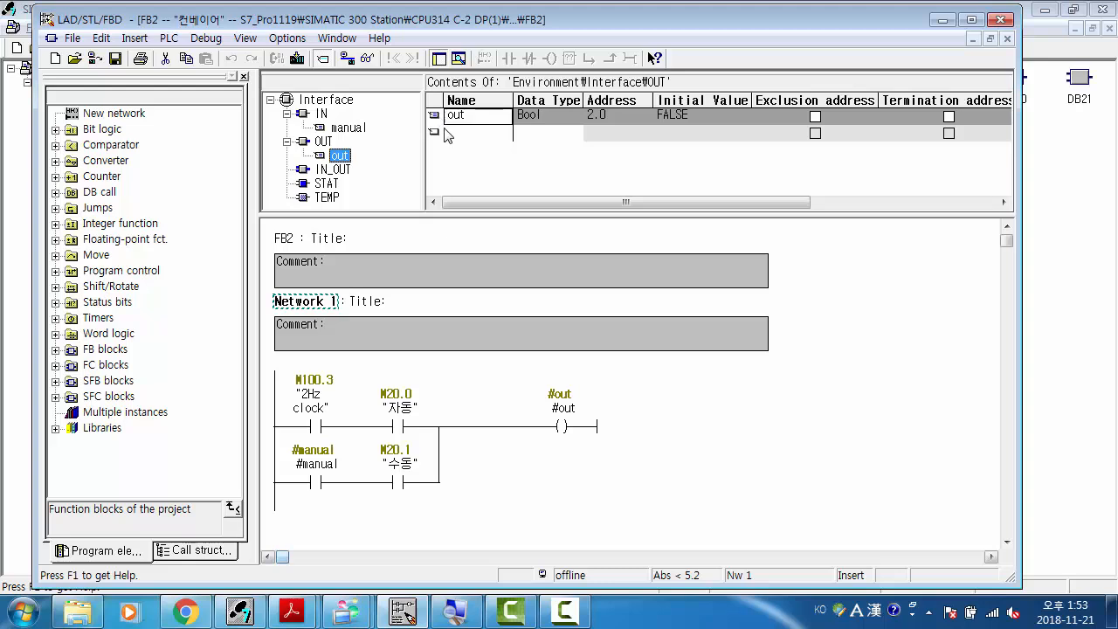
Reduce the interface area and examine FB2's Network 1 logic, selecting the M100.3 "2Hz clock" contact
left_click_drag(472, 213, 469, 165)
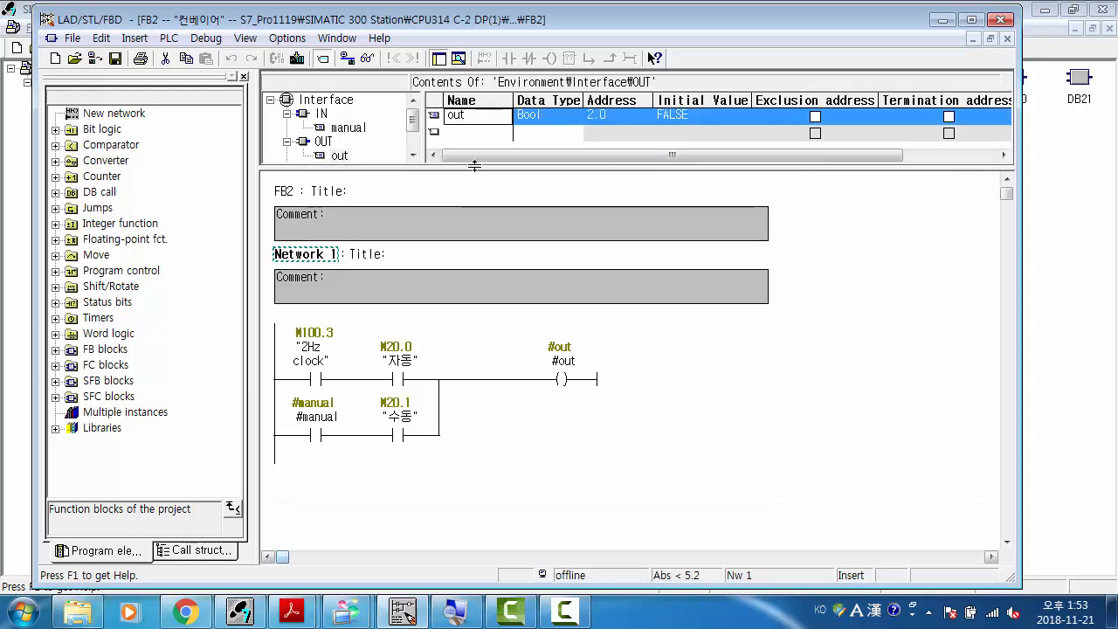
left_click(724, 373)
scroll(725, 374, "down", 2)
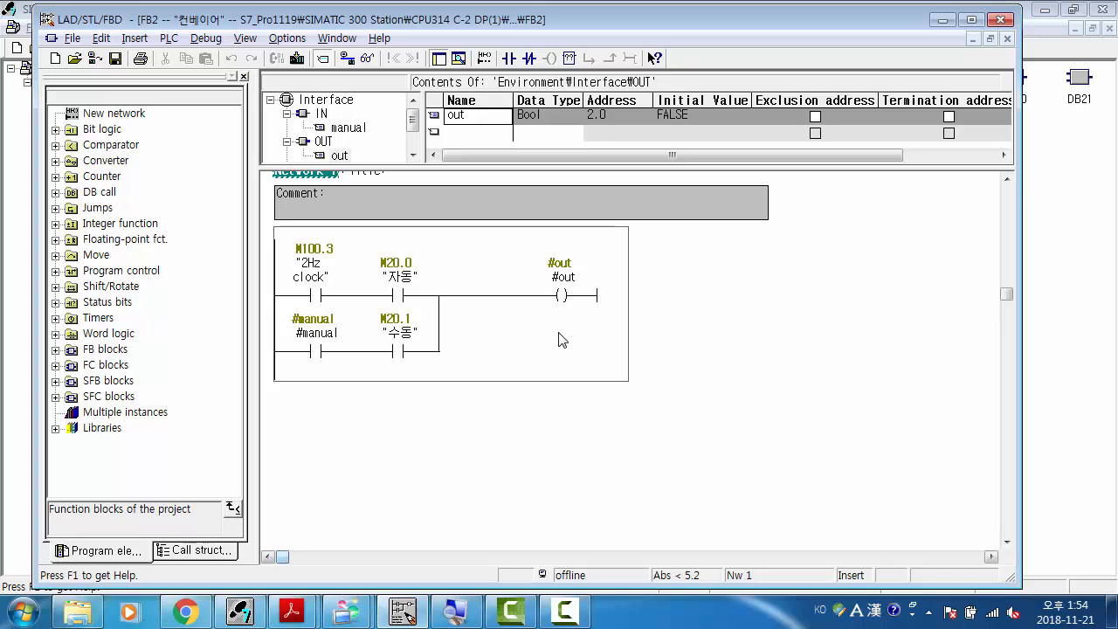
left_click(318, 297)
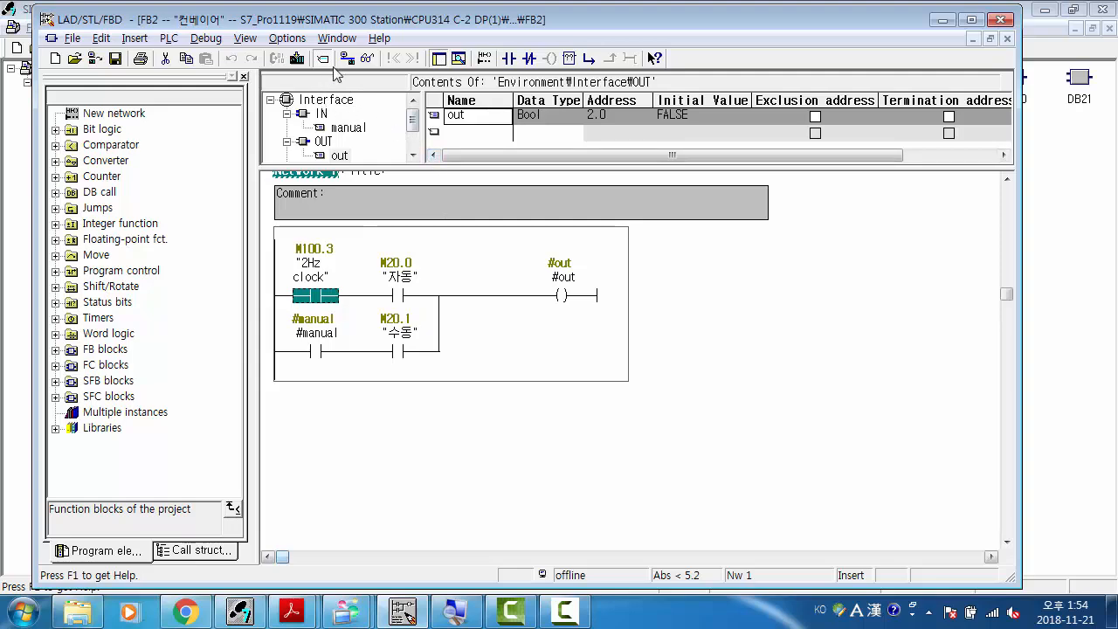
Return to OB1 and turn on online monitoring of its ladder networks
left_click(336, 38)
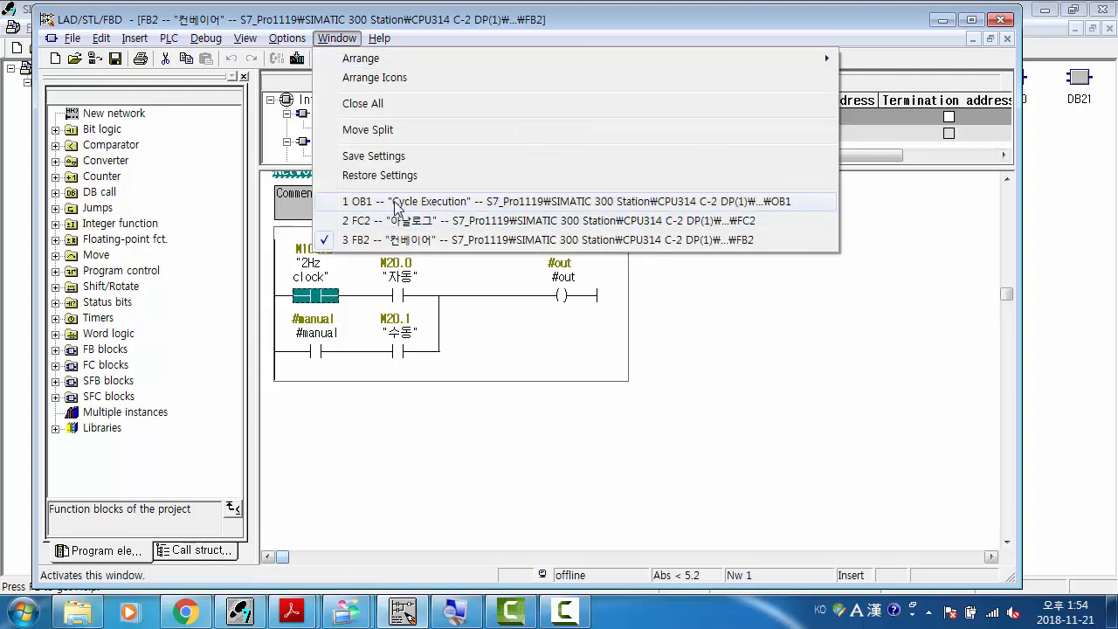
left_click(489, 202)
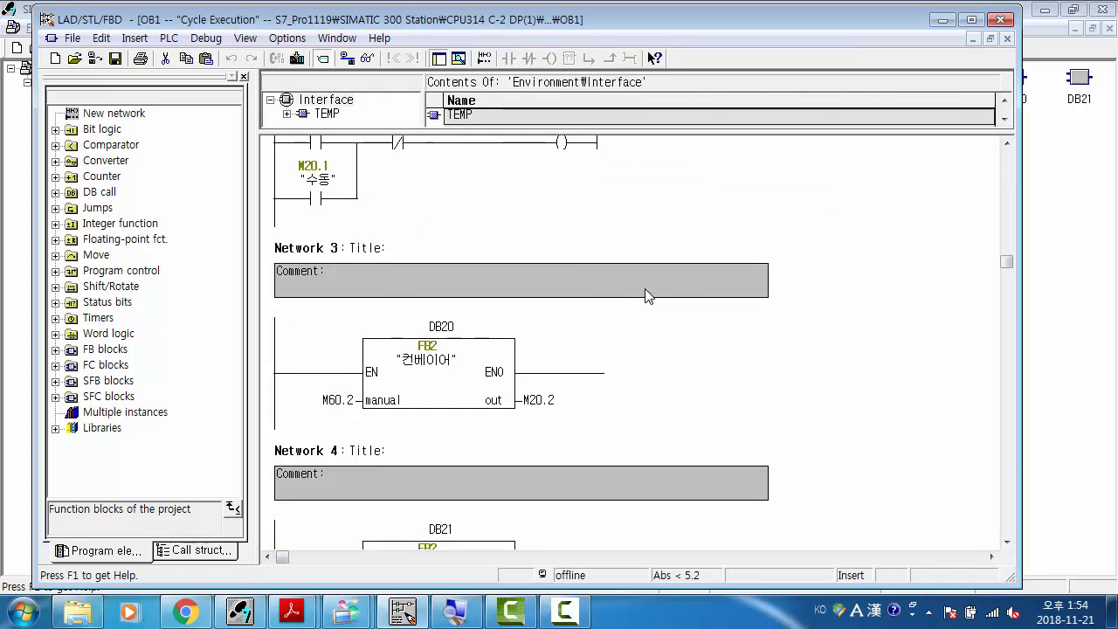
left_click(368, 58)
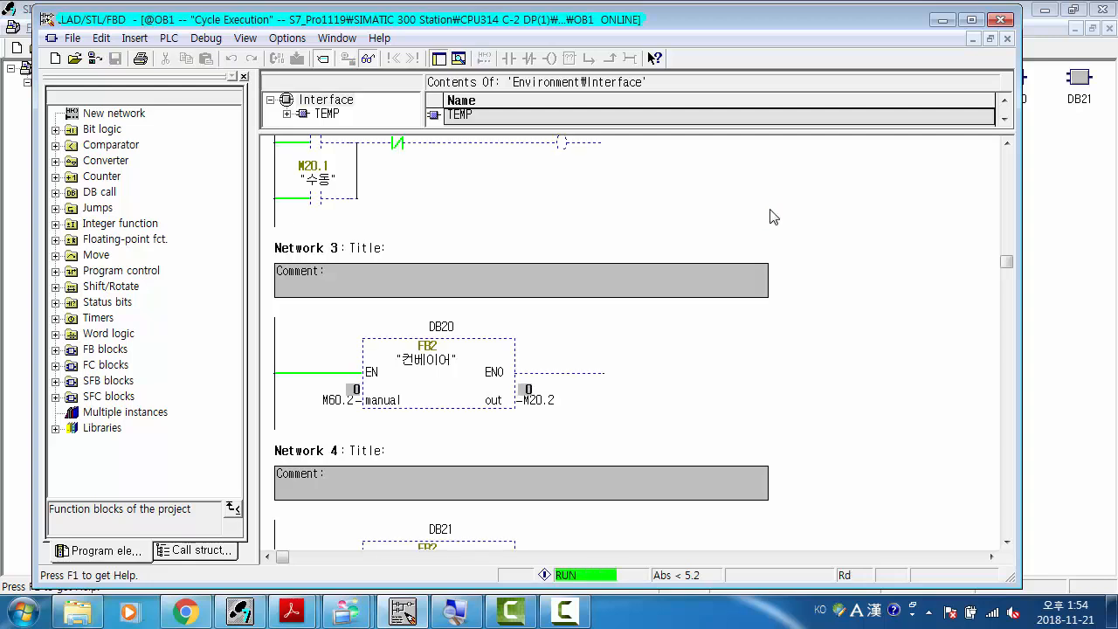
Examine the live states of OB1's automatic and manual mode networks and the FB2 call in Network 3
scroll(770, 217, "up", 12)
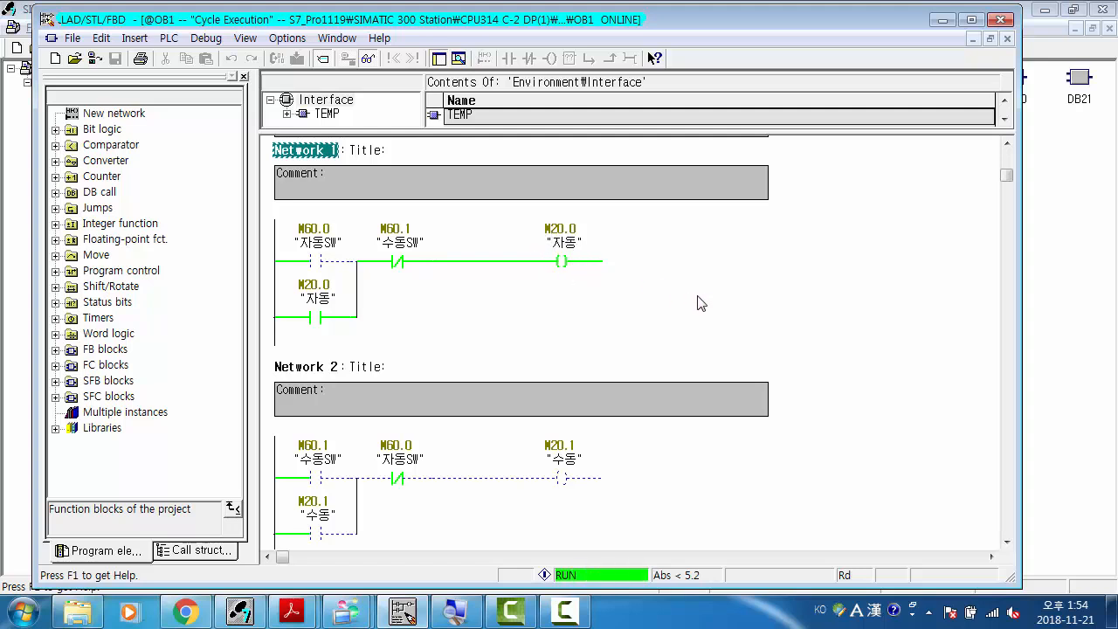
scroll(704, 295, "down", 6)
scroll(704, 293, "down", 3)
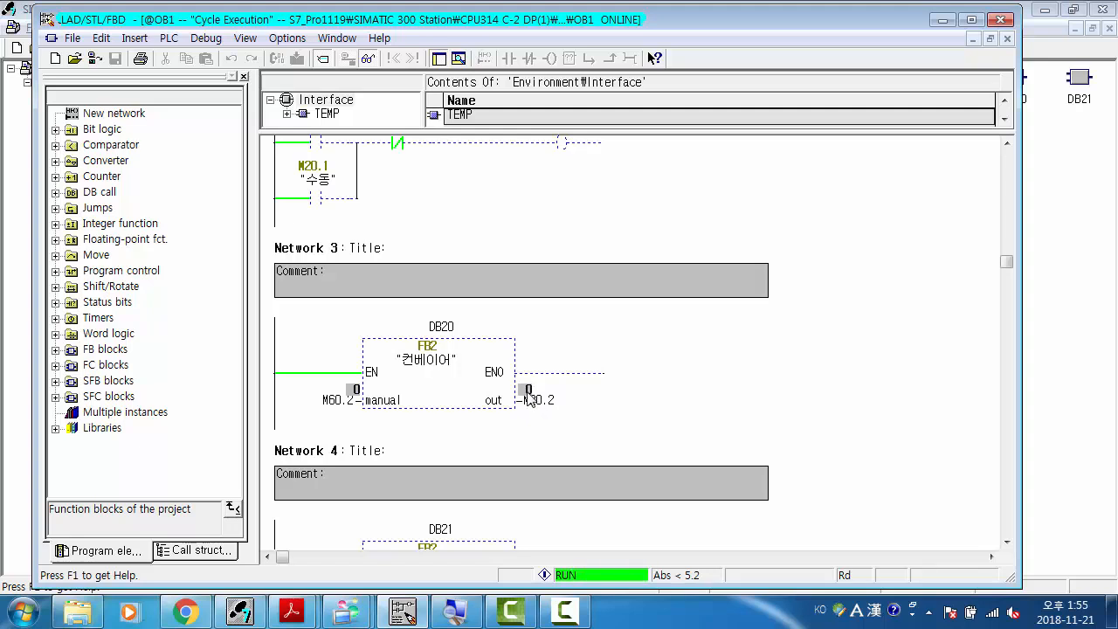
Turn off OB1's online monitoring and switch to the conveyor block FB2
left_click(368, 59)
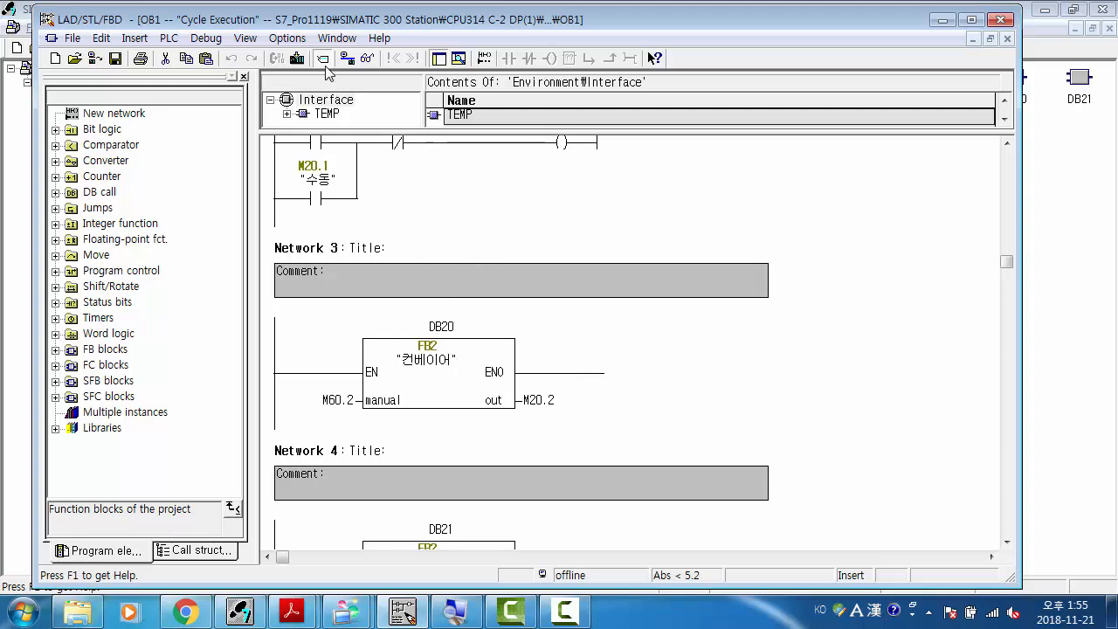
left_click(287, 40)
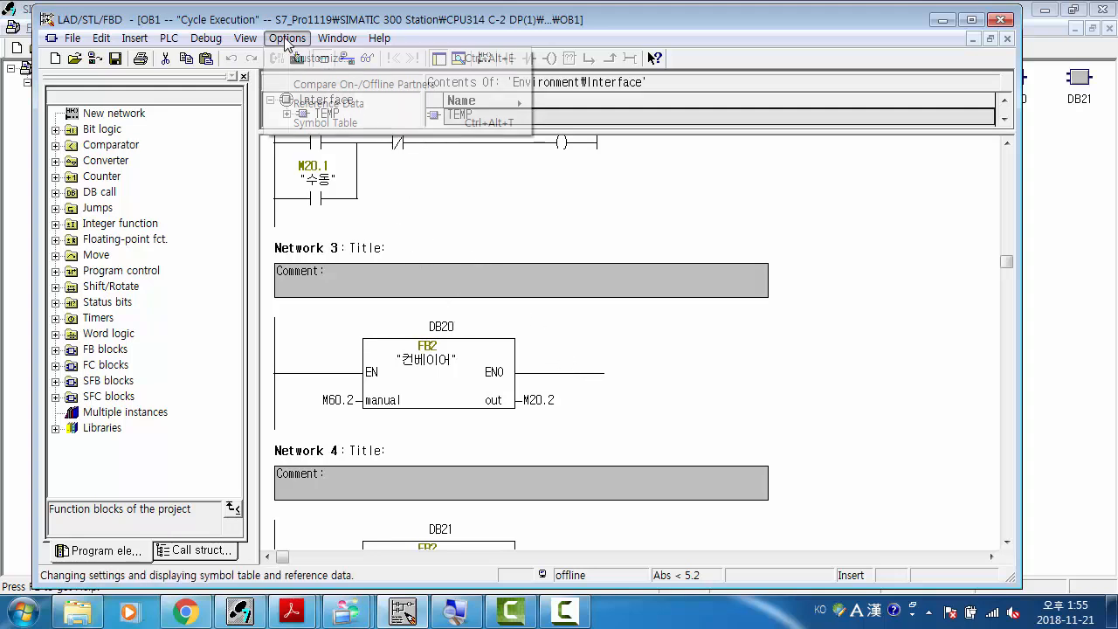
mouse_move(336, 39)
left_click(385, 240)
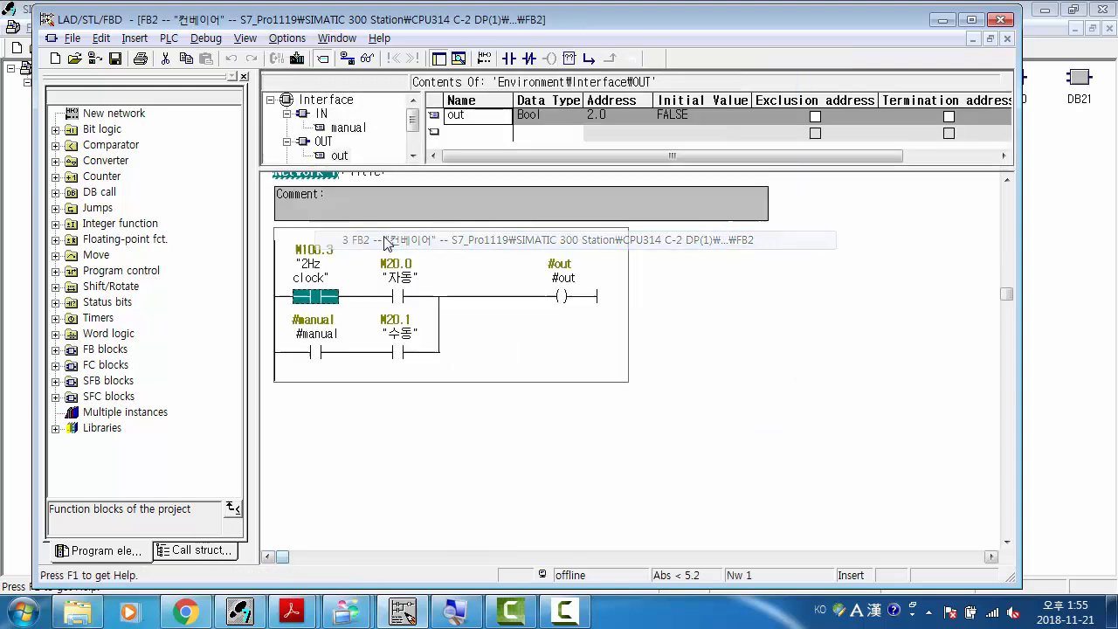
Change the "2Hz clock" contact in FB2's Network 1 to M100.5, then save and download the block to the PLC
left_click(315, 296)
left_click(313, 281)
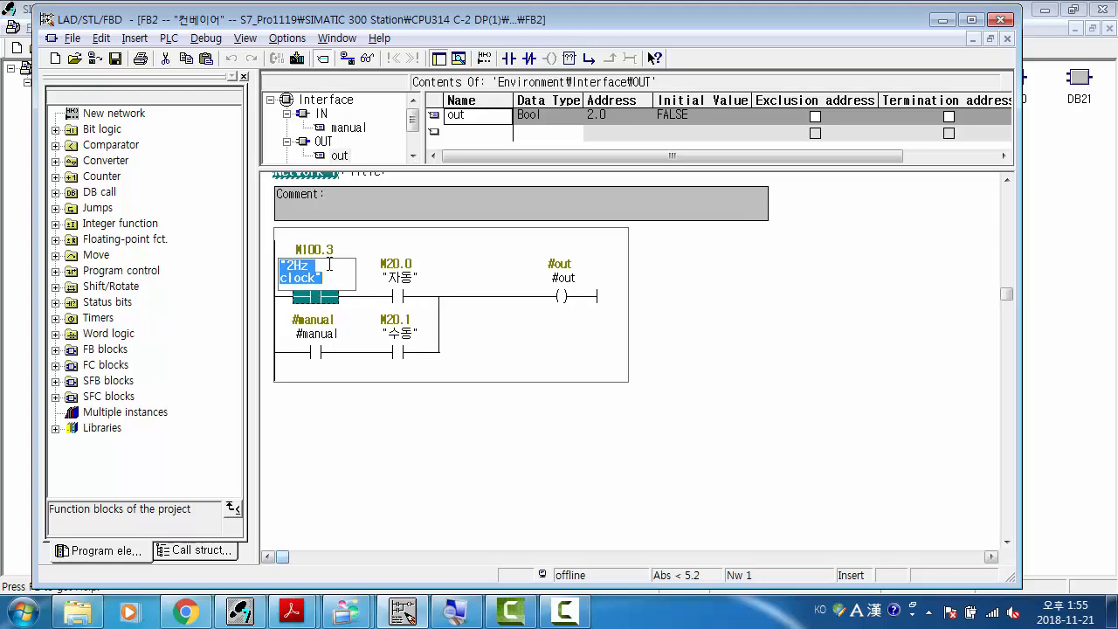
type("m100.5")
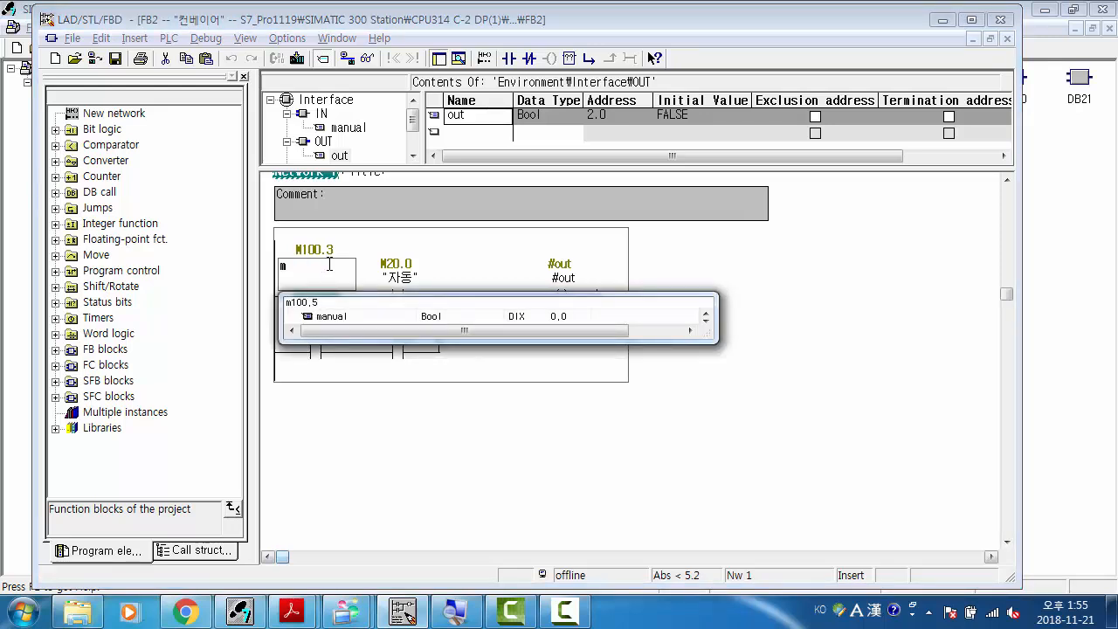
key("Return")
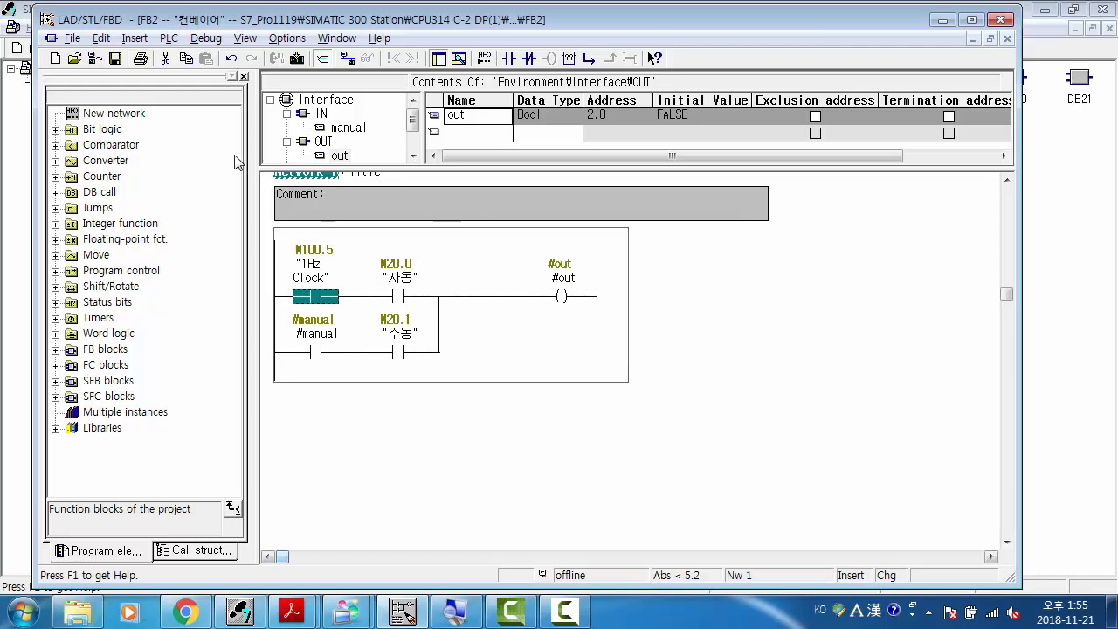
left_click(114, 58)
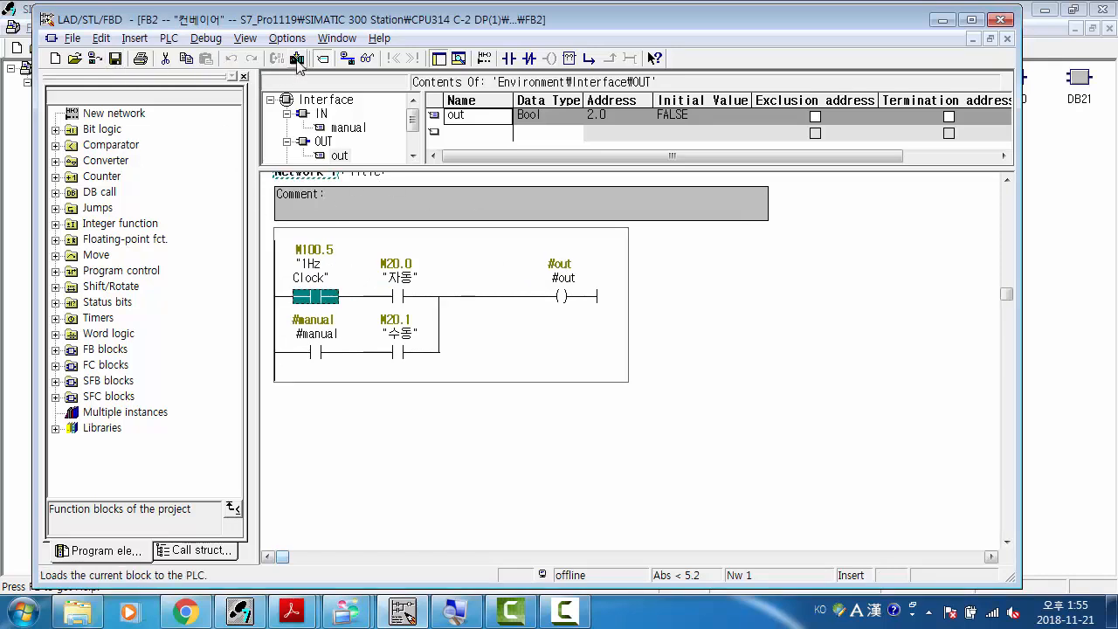
left_click(298, 62)
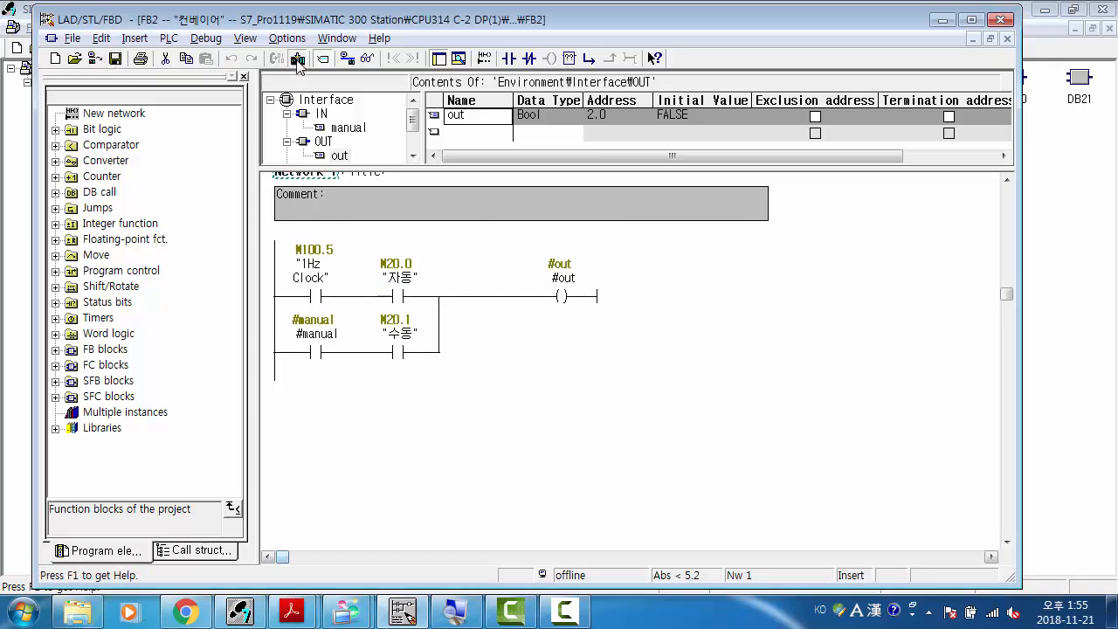
Return to OB1 with online monitoring on and watch the FB2 outputs M20.2 and M20.3 in Networks 3 and 4
left_click(337, 37)
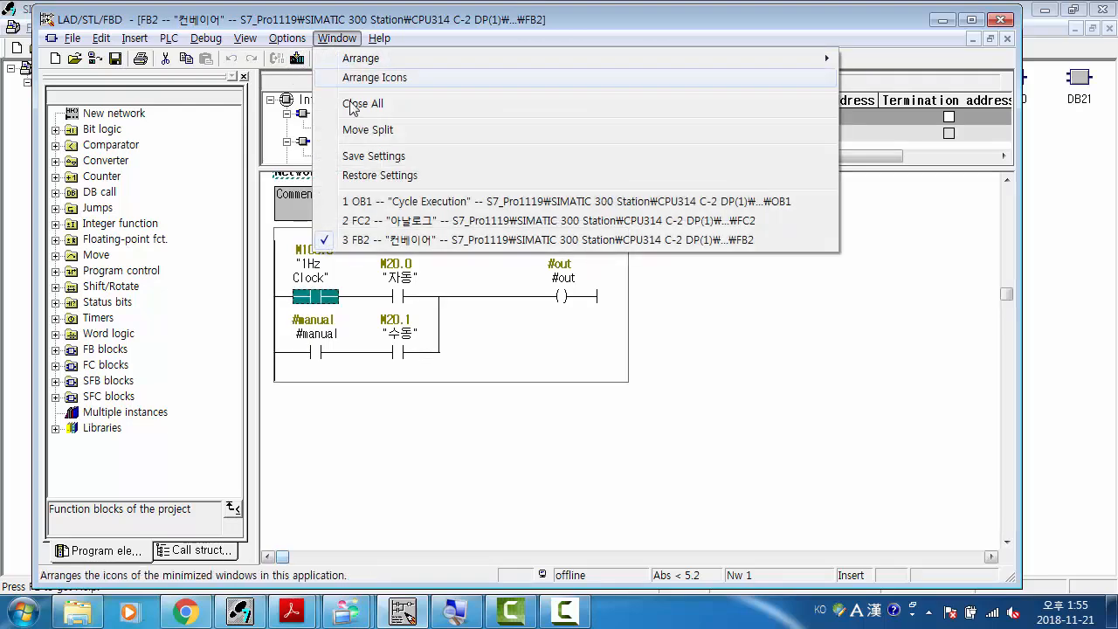
left_click(401, 203)
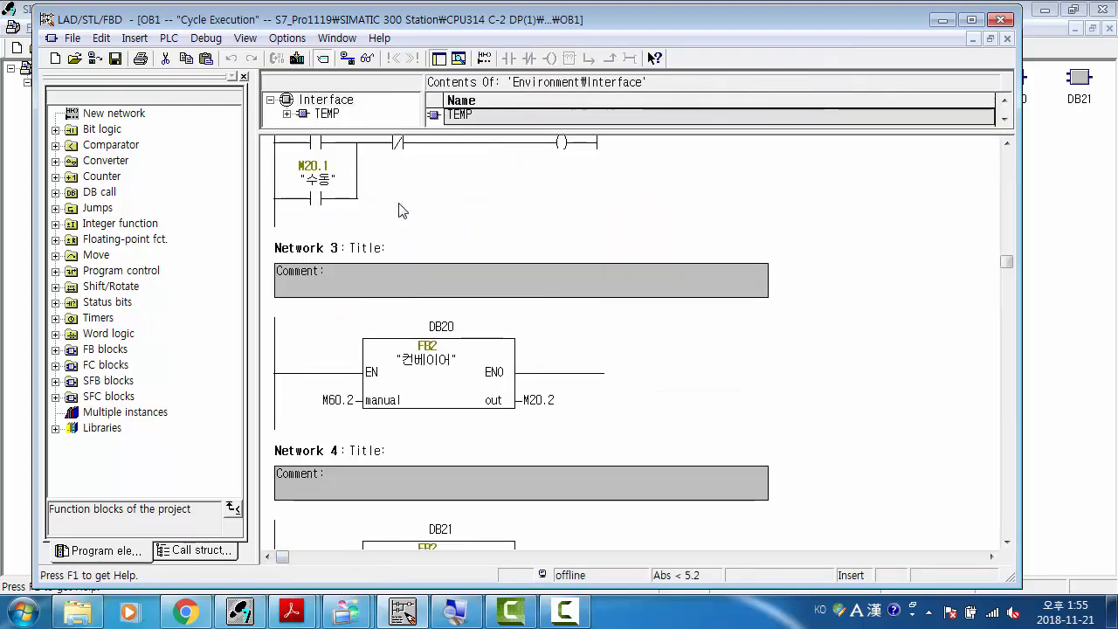
left_click(368, 61)
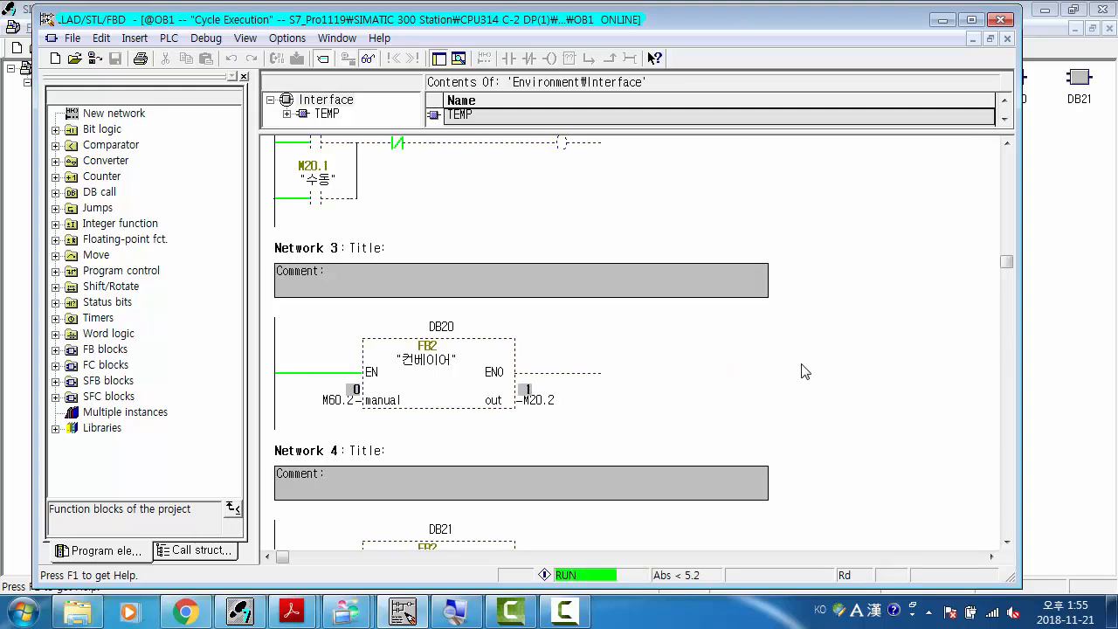
scroll(804, 372, "down", 4)
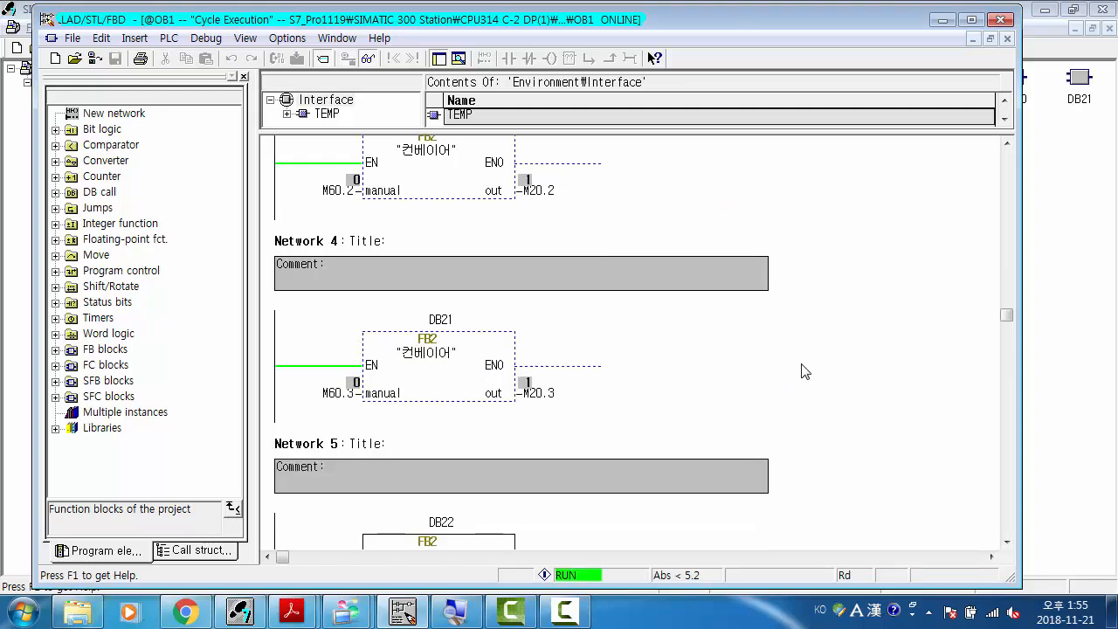
scroll(805, 371, "up", 4)
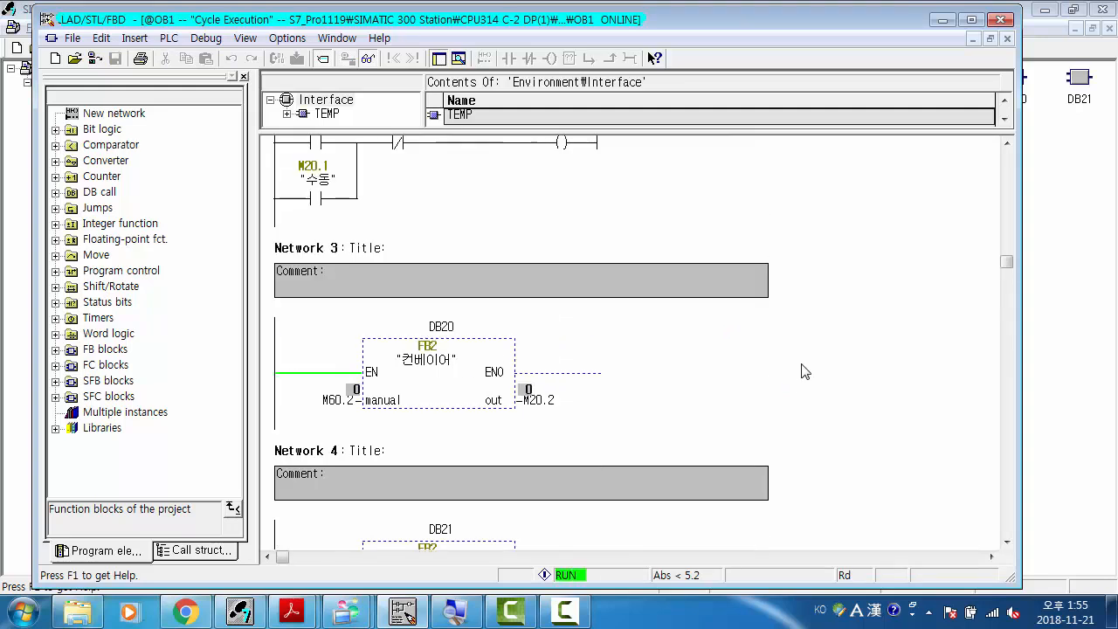
left_click(814, 367)
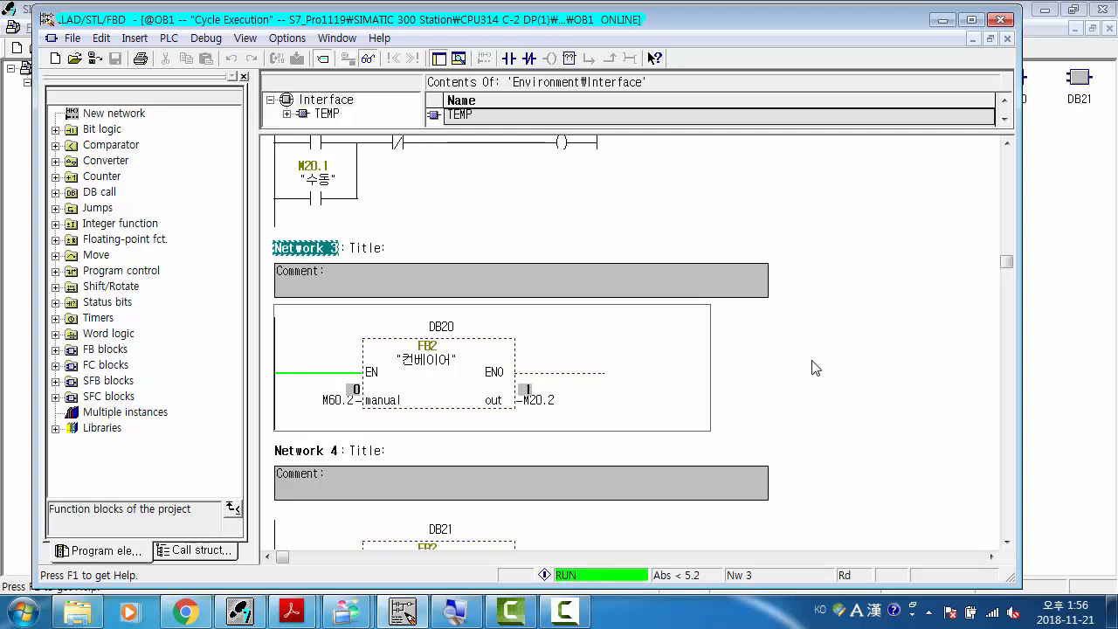
Modify the manual switch contact M60.1 in OB1's Network 2 to 1
scroll(747, 262, "up", 6)
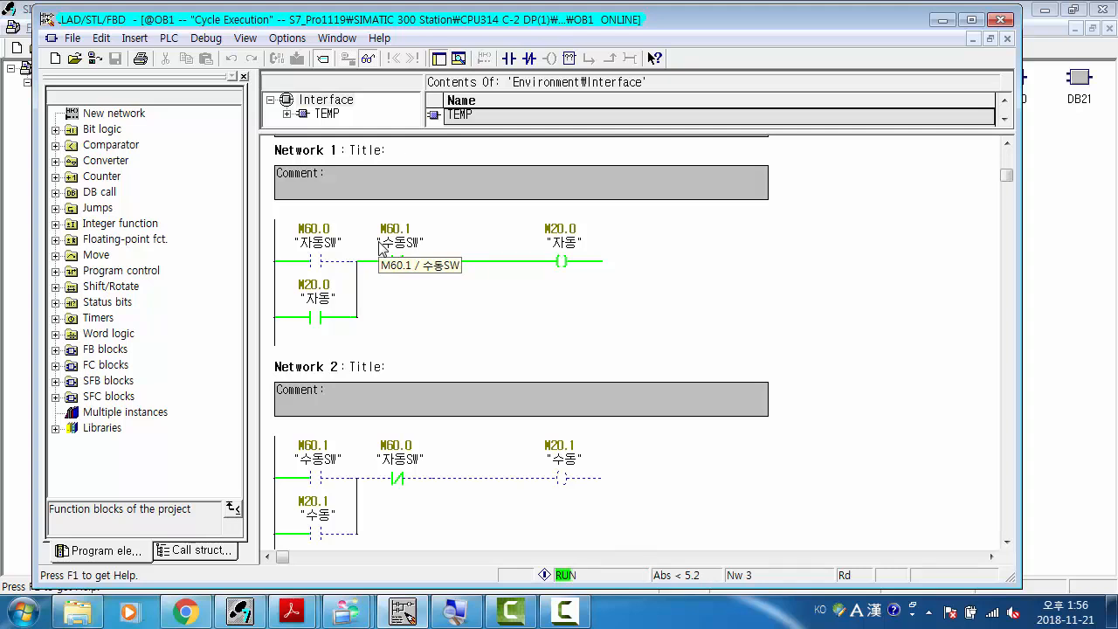
scroll(446, 272, "down", 1)
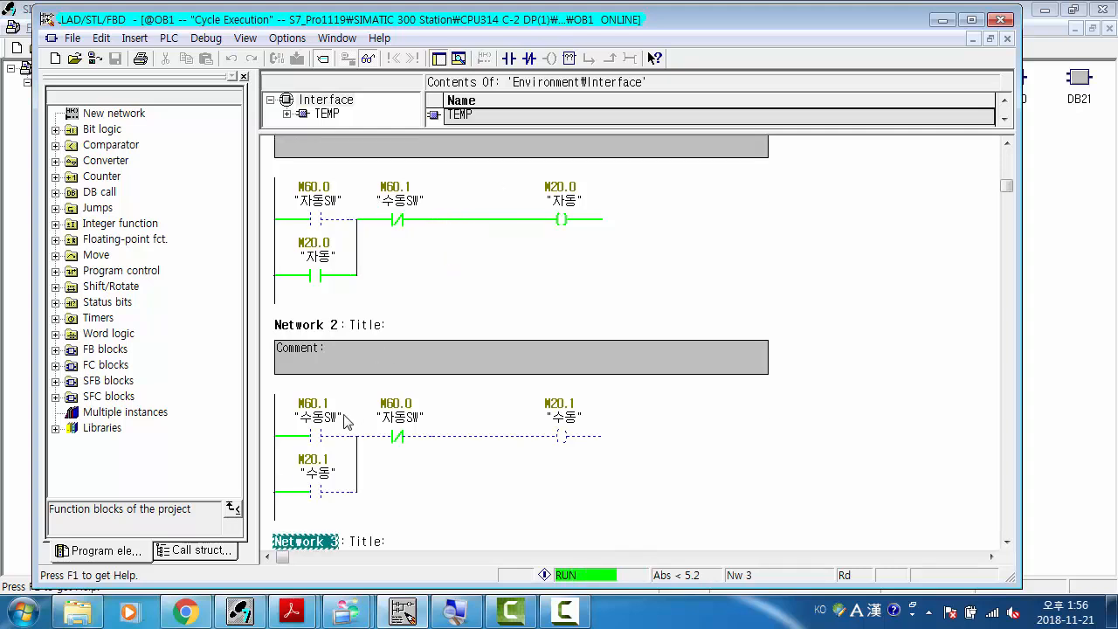
left_click(771, 454)
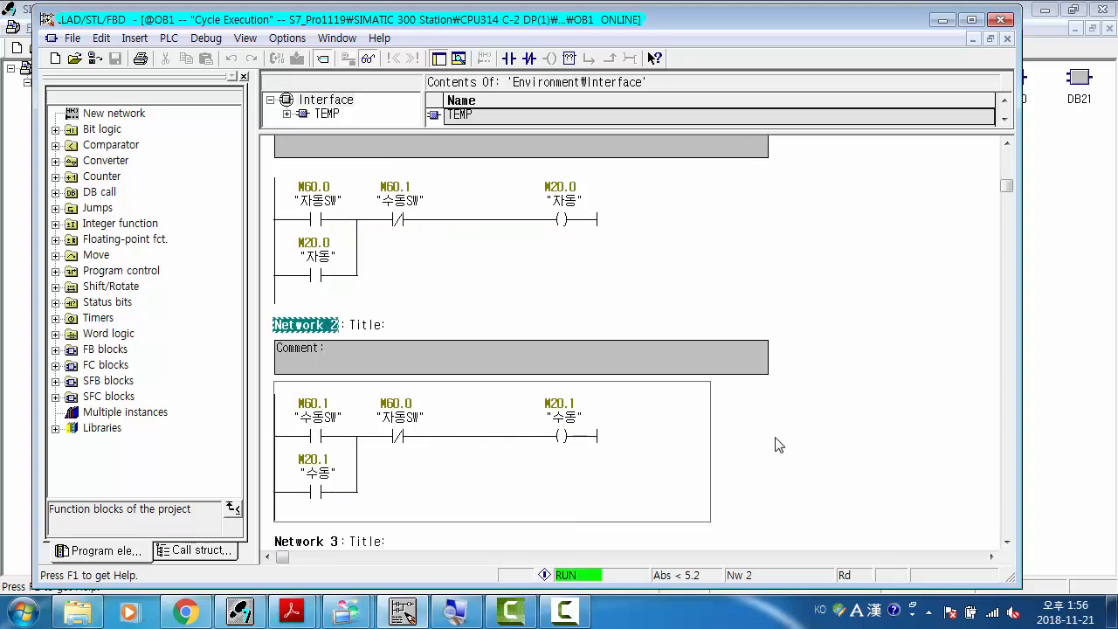
right_click(317, 437)
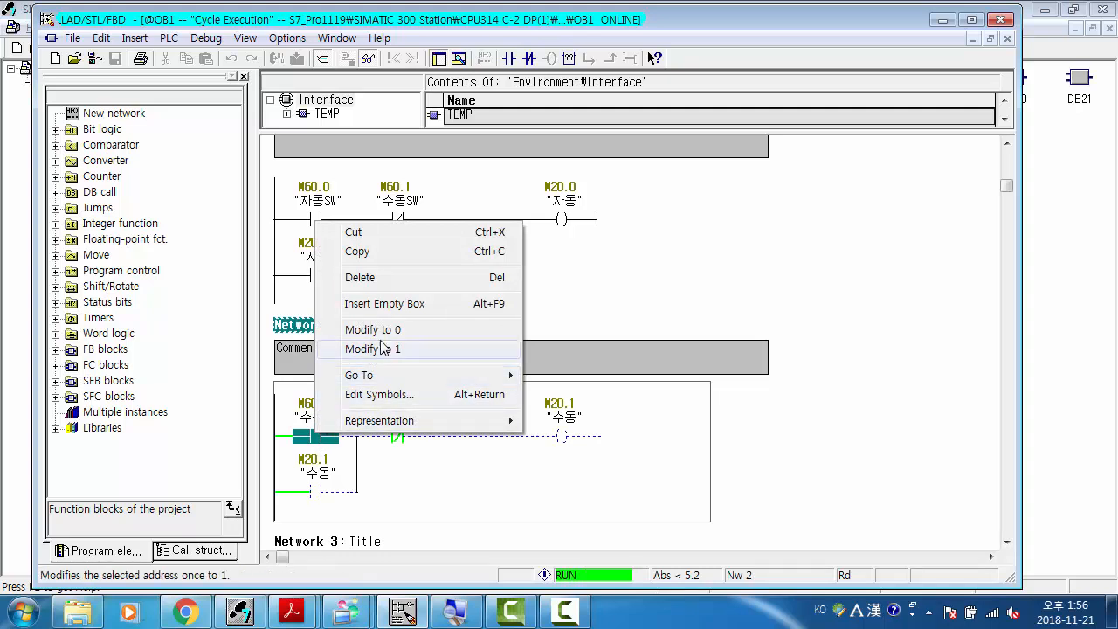
left_click(409, 350)
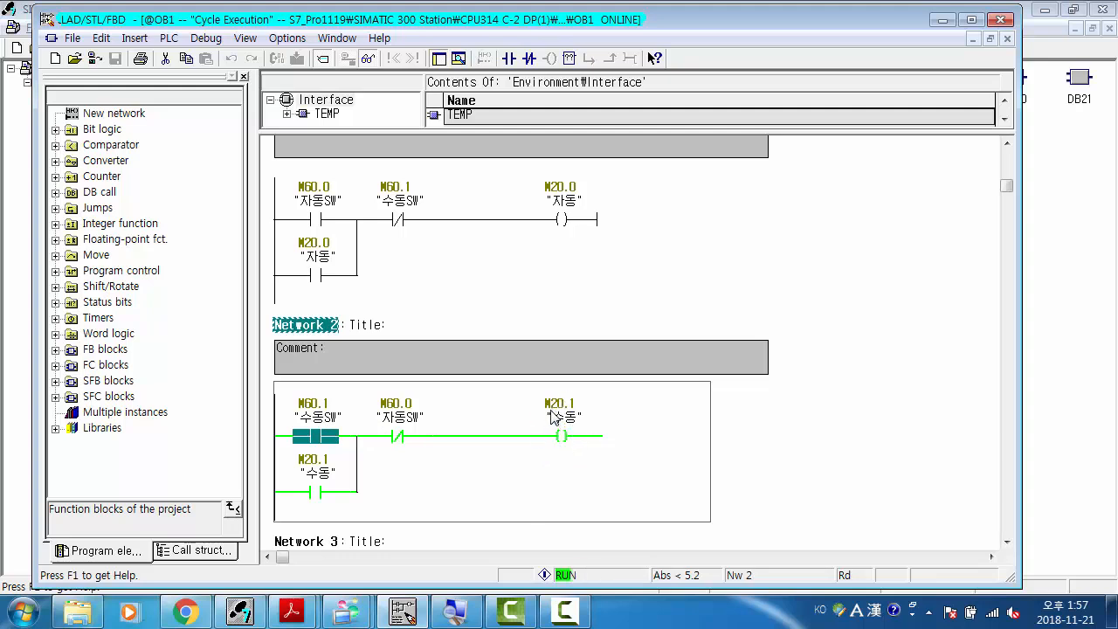
left_click(799, 452)
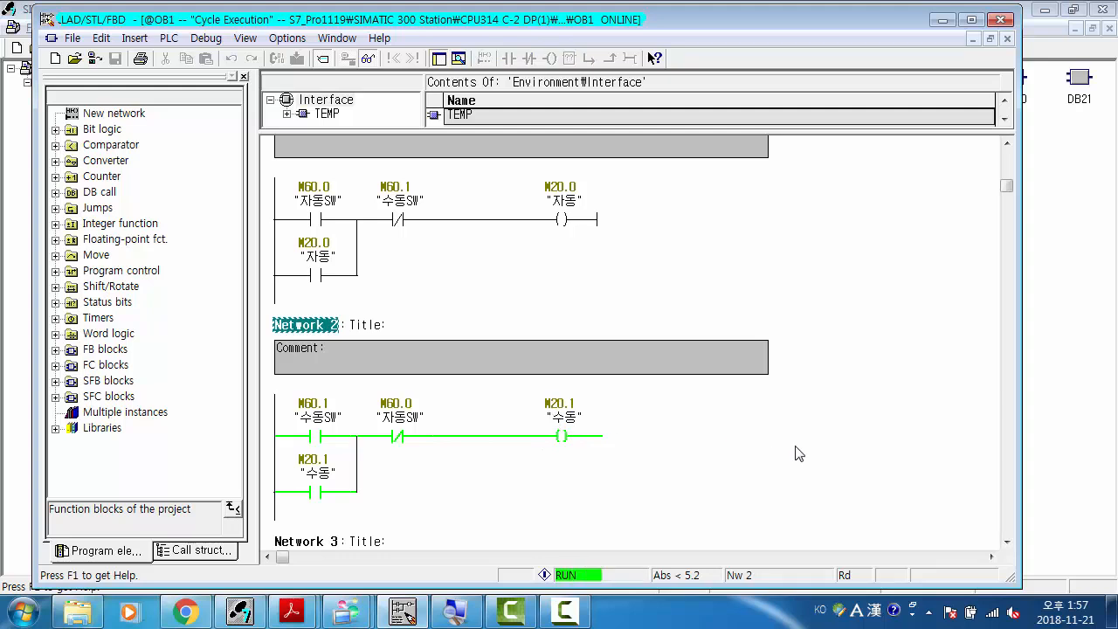
Modify the manual switch contact M60.1 in Network 2 to 0
right_click(316, 439)
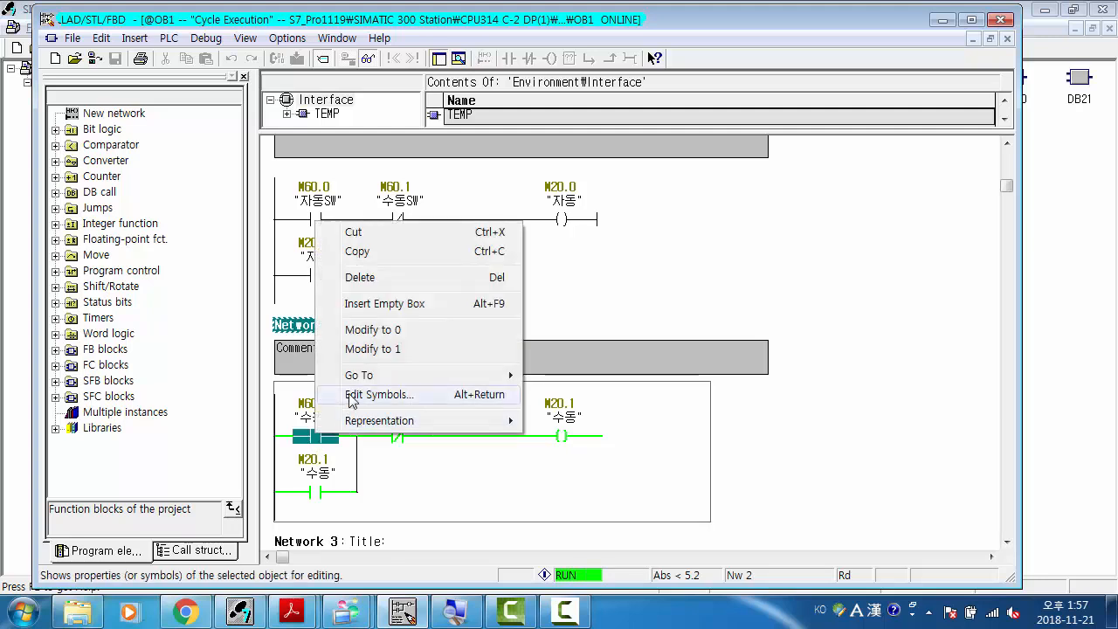
left_click(411, 331)
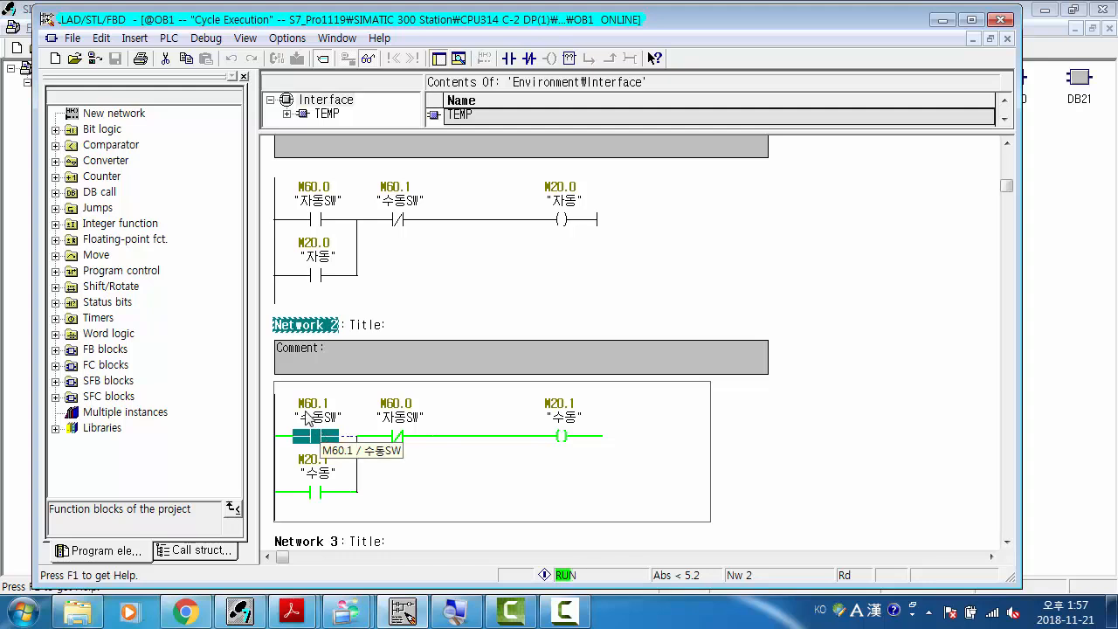
left_click(791, 458)
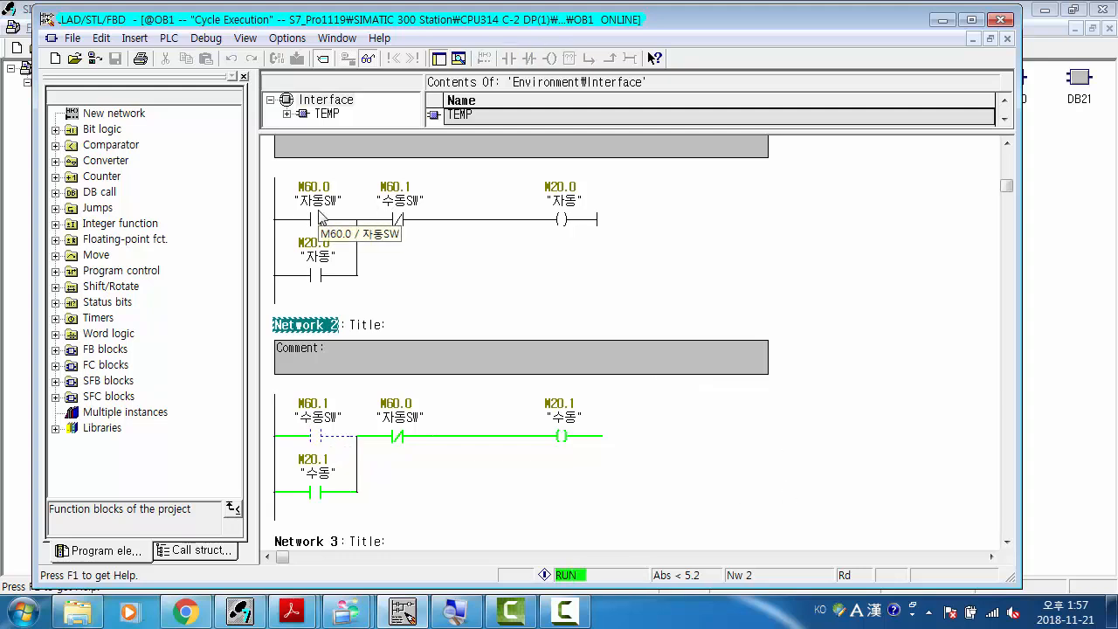
Modify M60.2, the manual input of the FB2 call with DB20 in Network 3, to 1
scroll(742, 459, "down", 5)
left_click(756, 461)
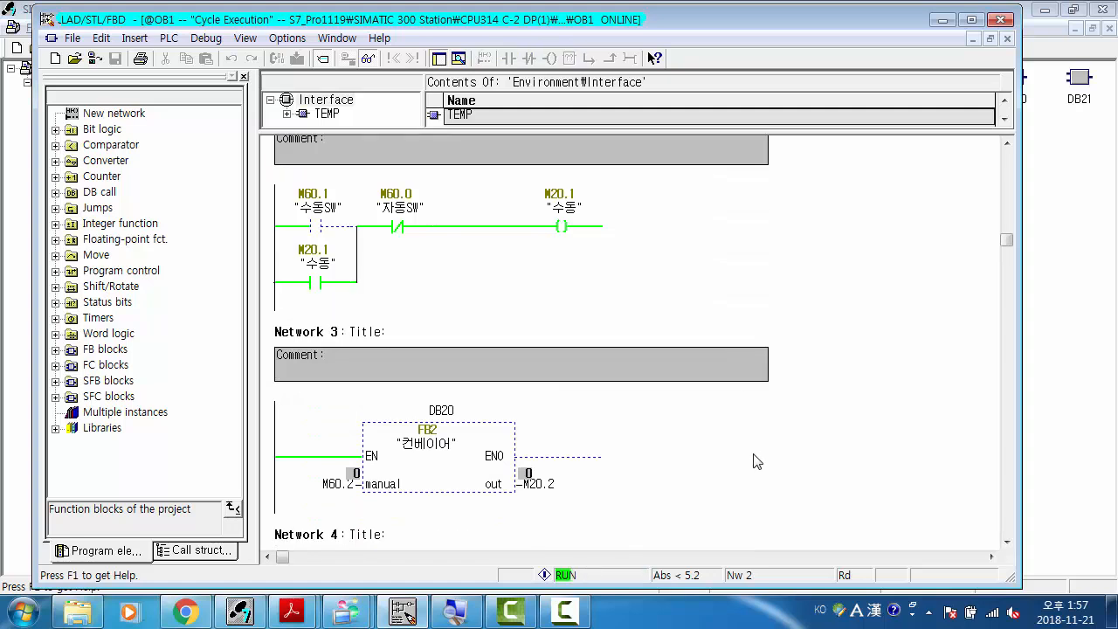
left_click(726, 457)
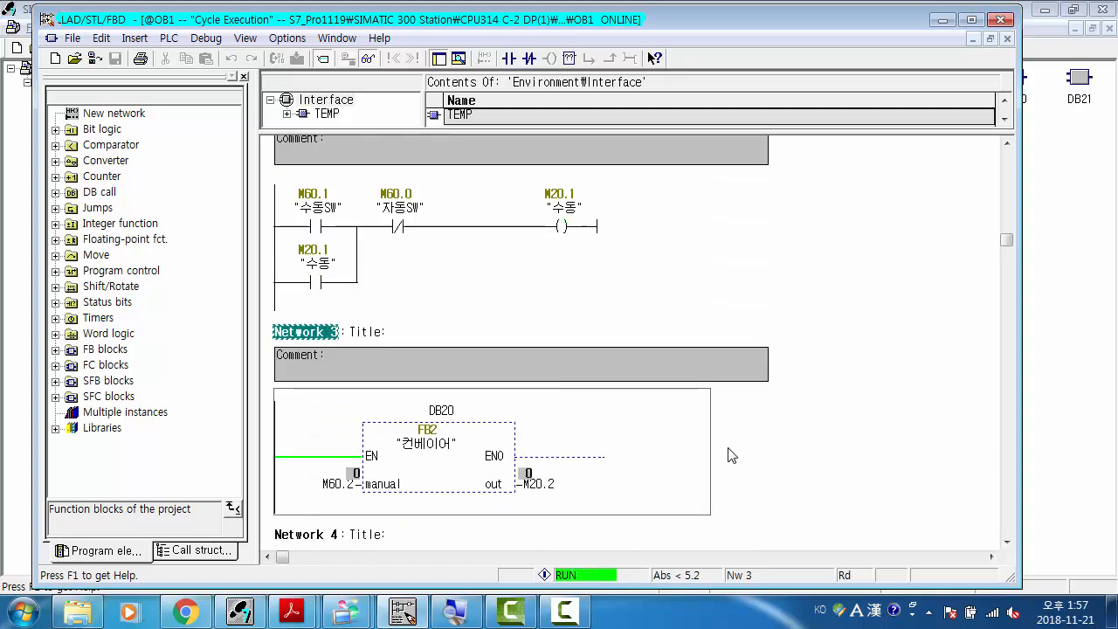
scroll(730, 455, "down", 1)
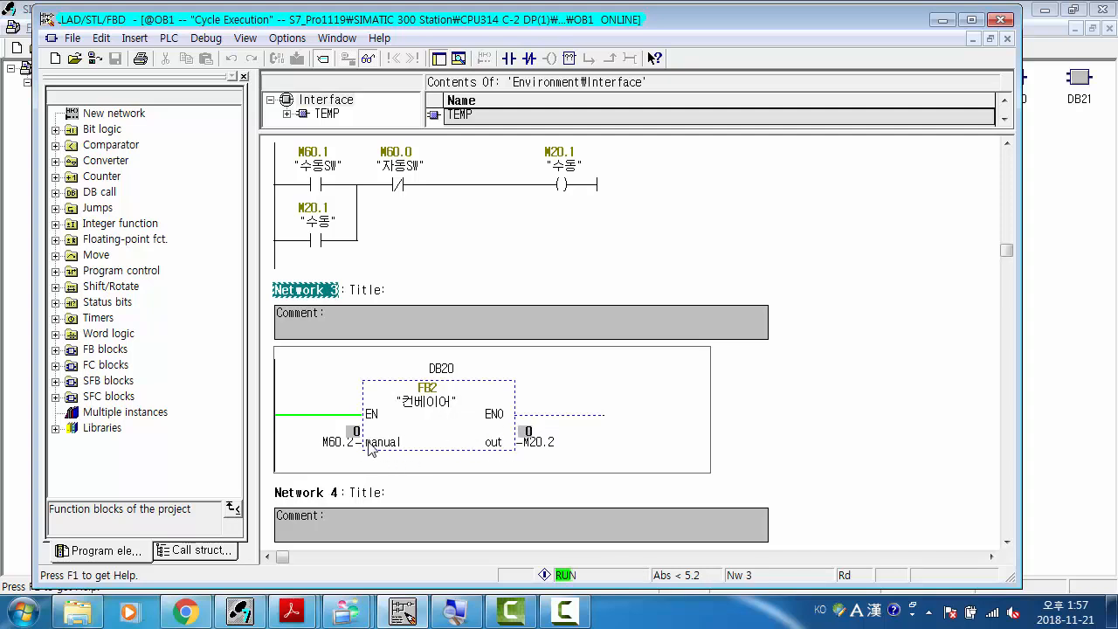
scroll(465, 421, "down", 1)
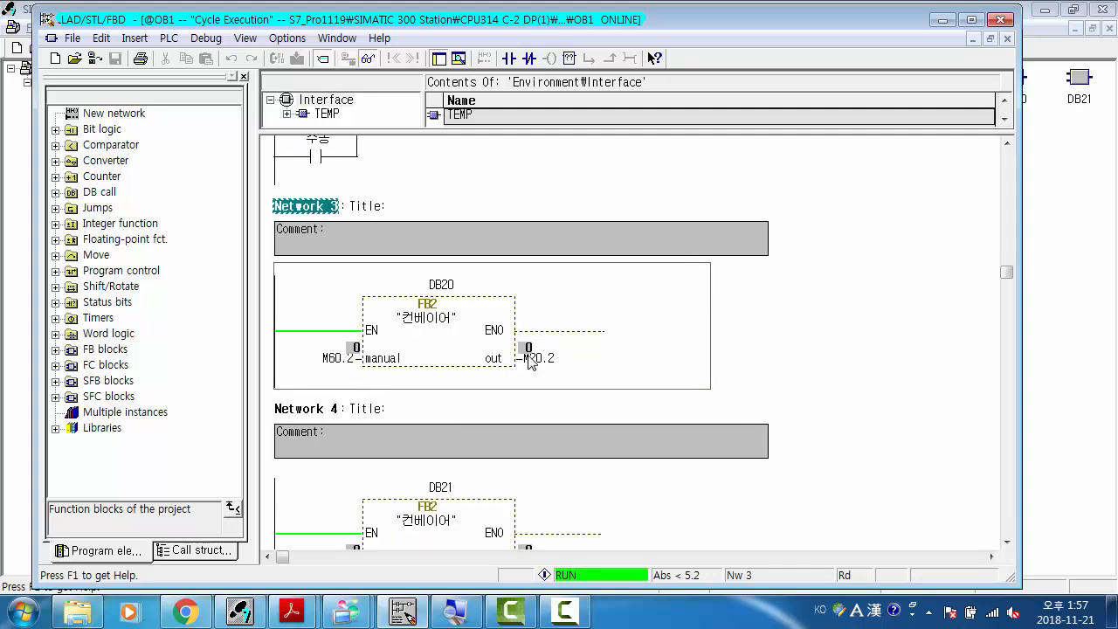
right_click(341, 357)
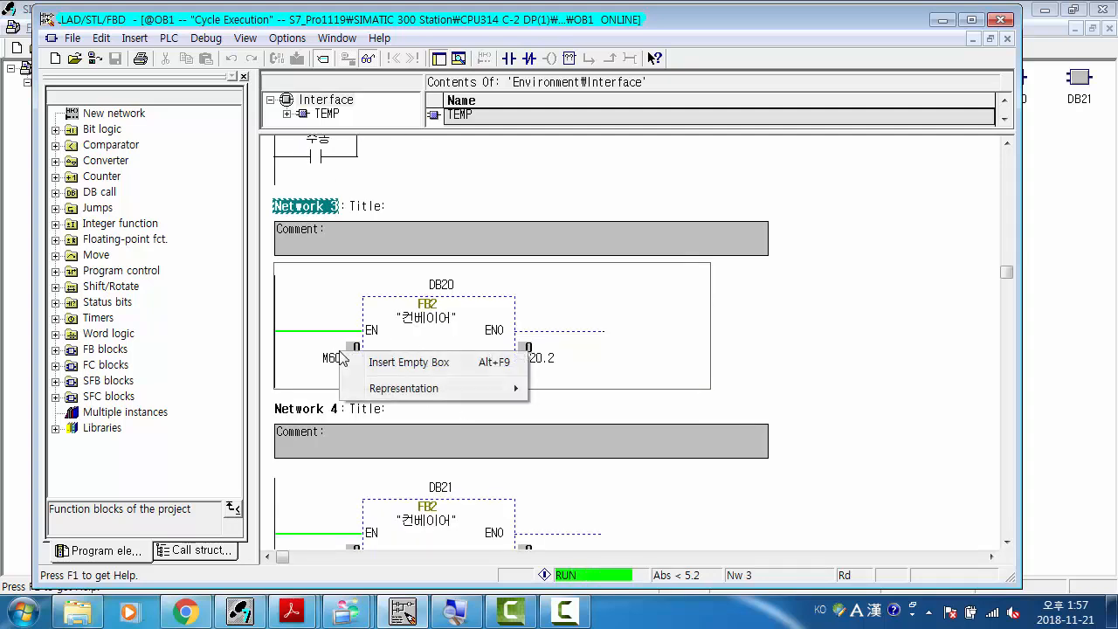
left_click(328, 365)
right_click(330, 366)
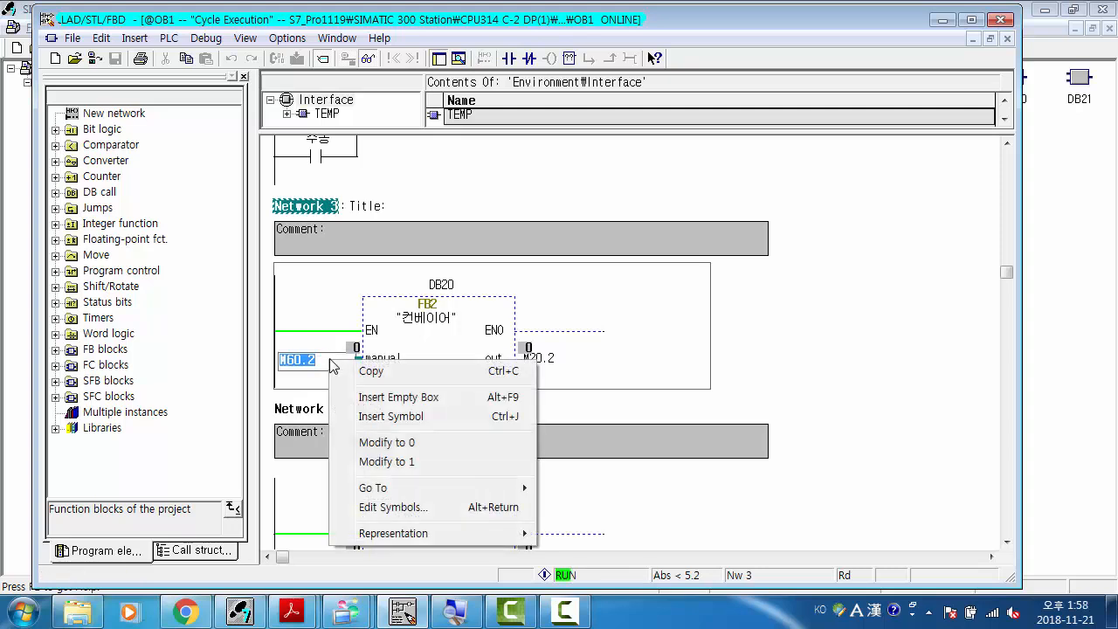
left_click(420, 465)
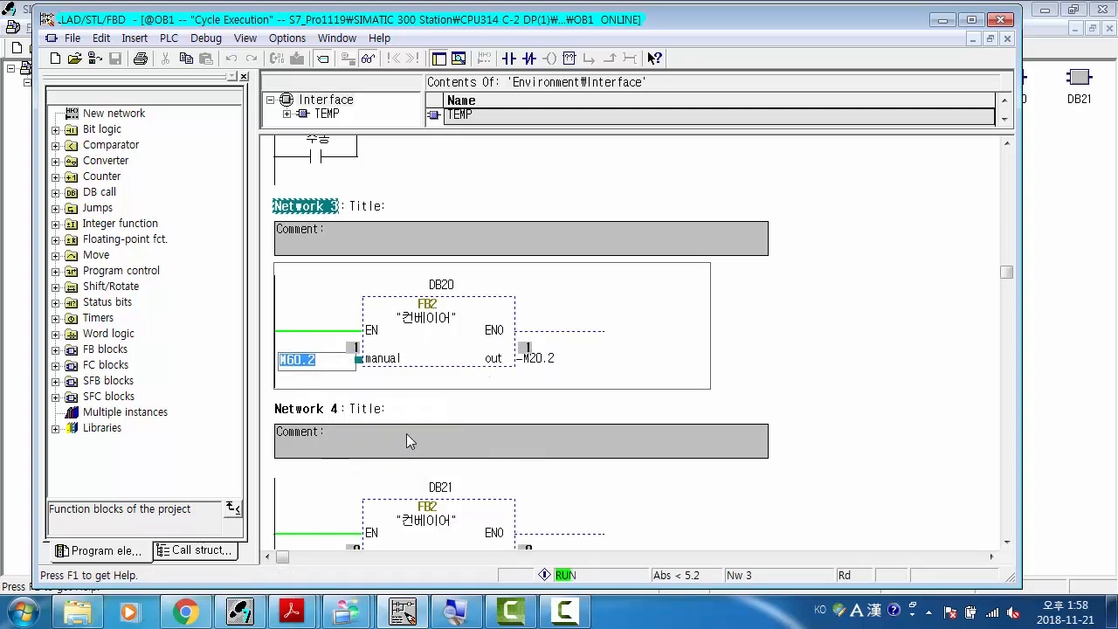
Modify M60.2 at the manual input of Network 3's FB2 call to 0
scroll(397, 361, "down", 1)
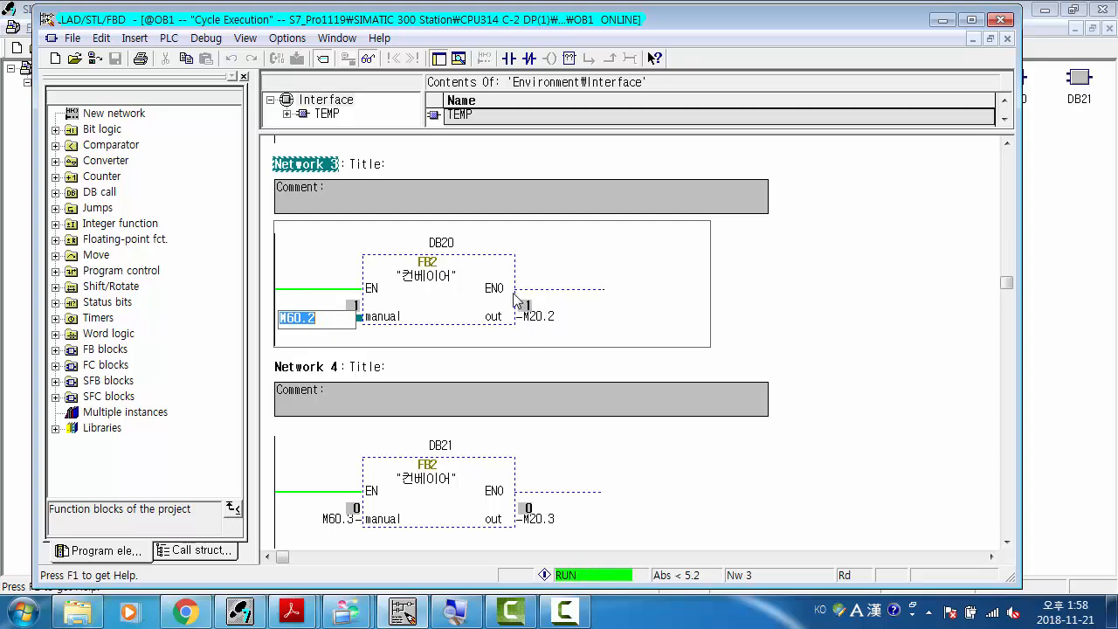
right_click(334, 322)
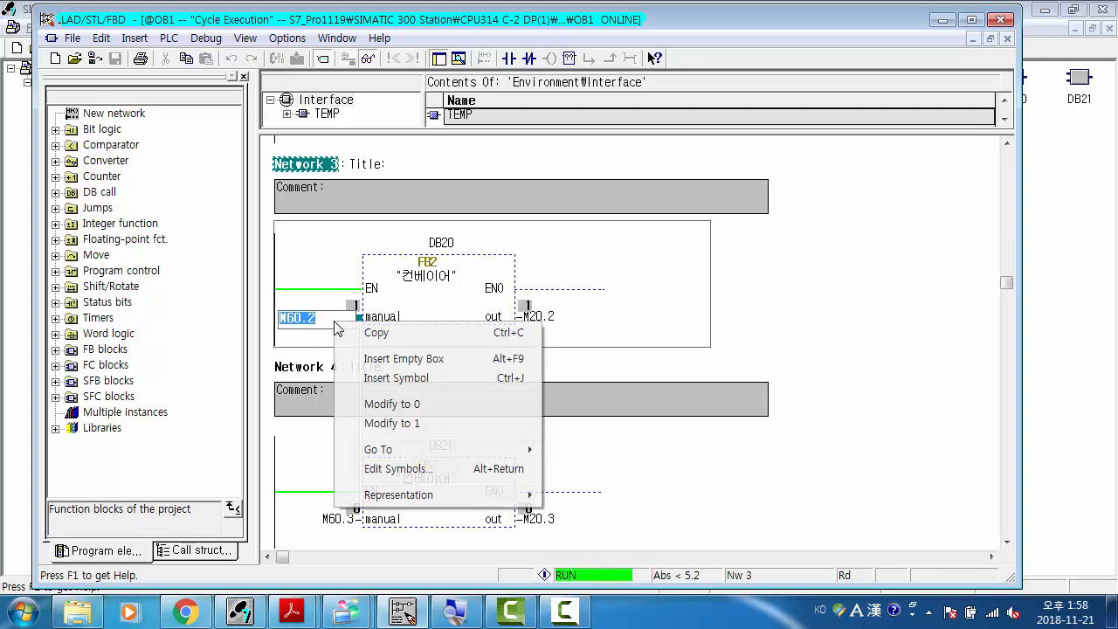
left_click(444, 401)
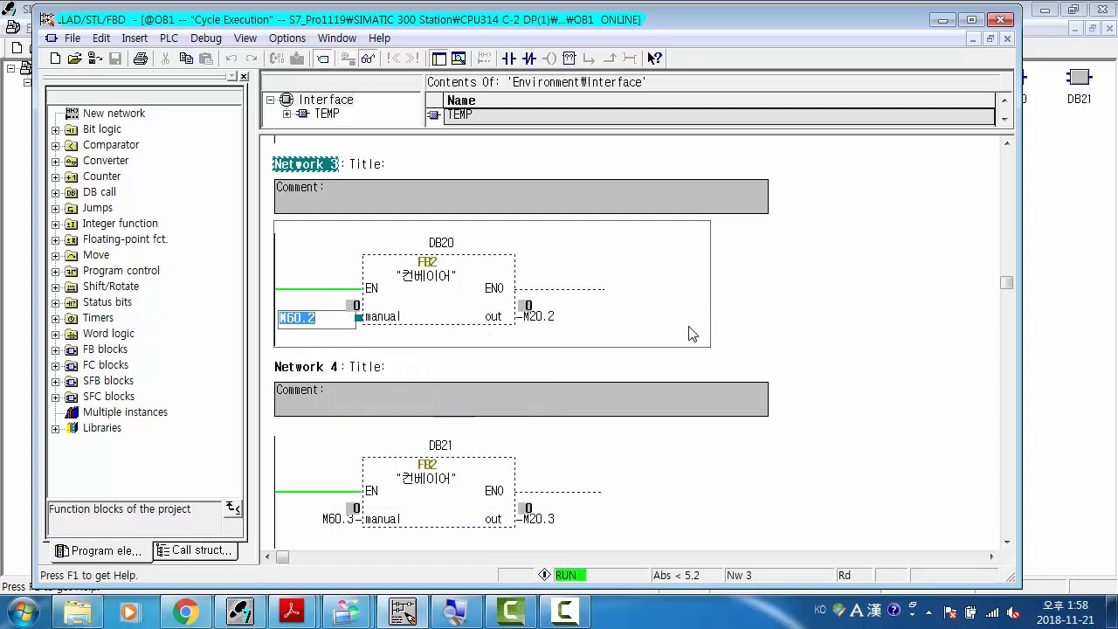
Open a variable table to monitor and modify variables online, and move its window up over the OB1 editor
left_click(774, 320)
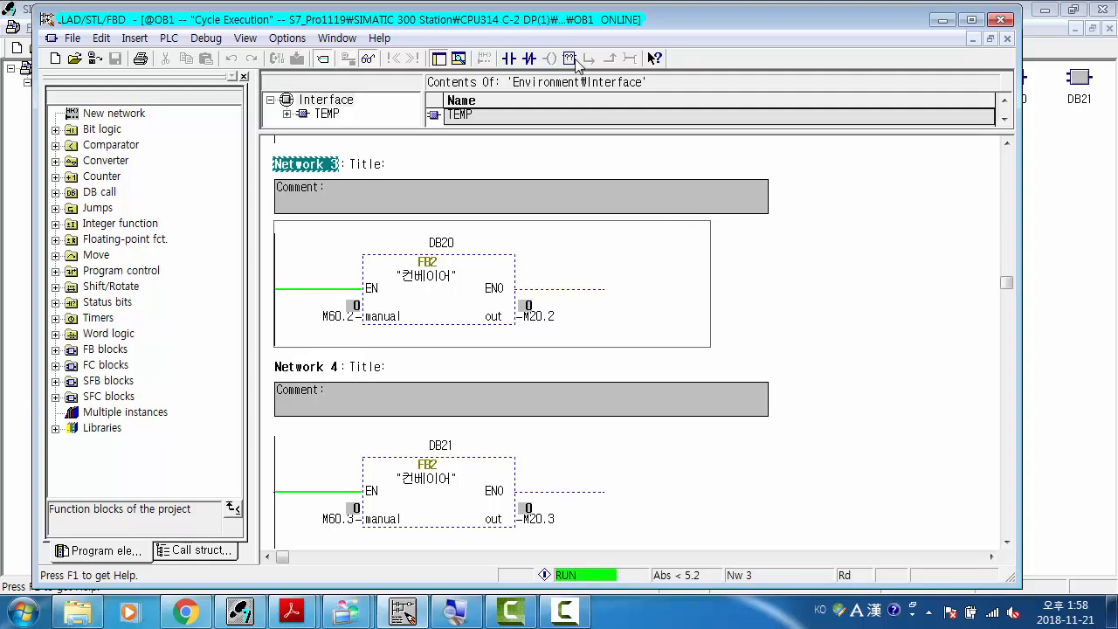
left_click(200, 41)
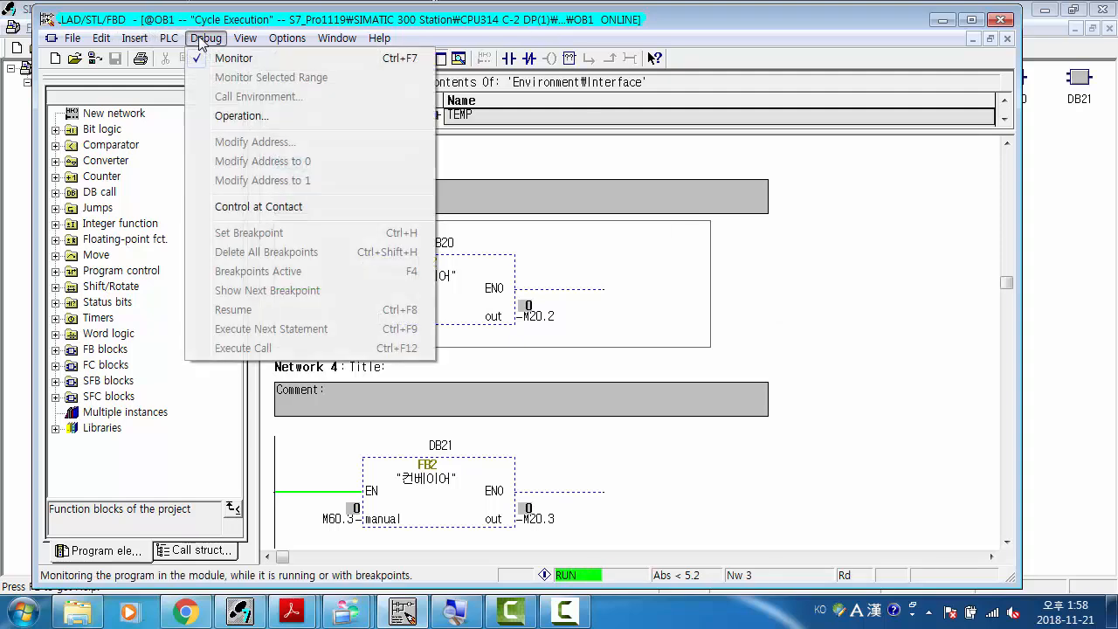
mouse_move(172, 41)
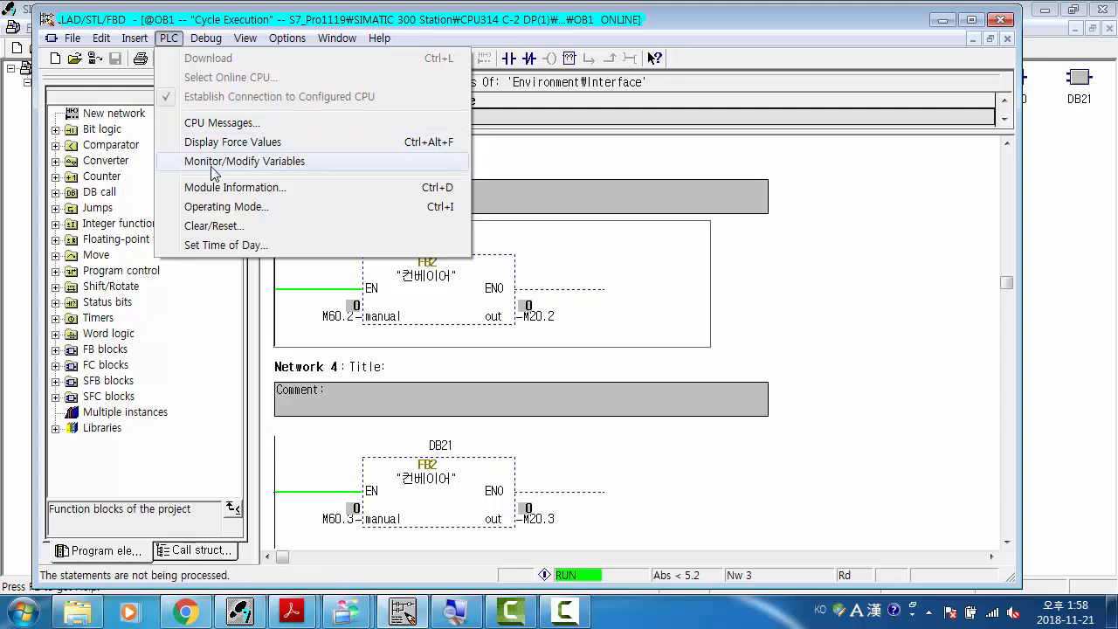
left_click(286, 167)
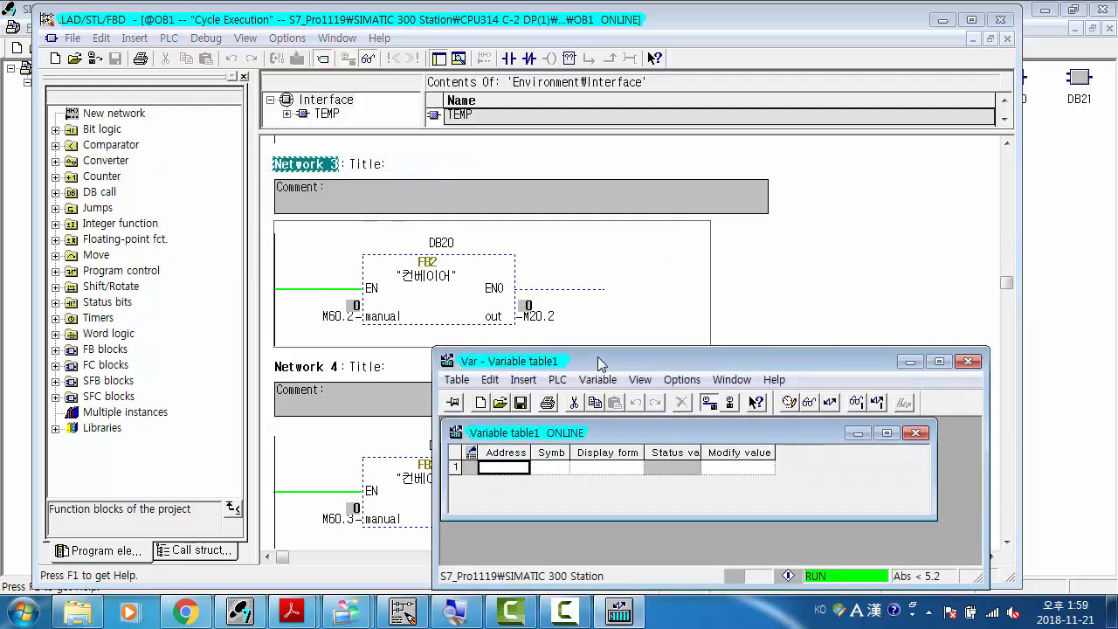
left_click_drag(594, 359, 596, 347)
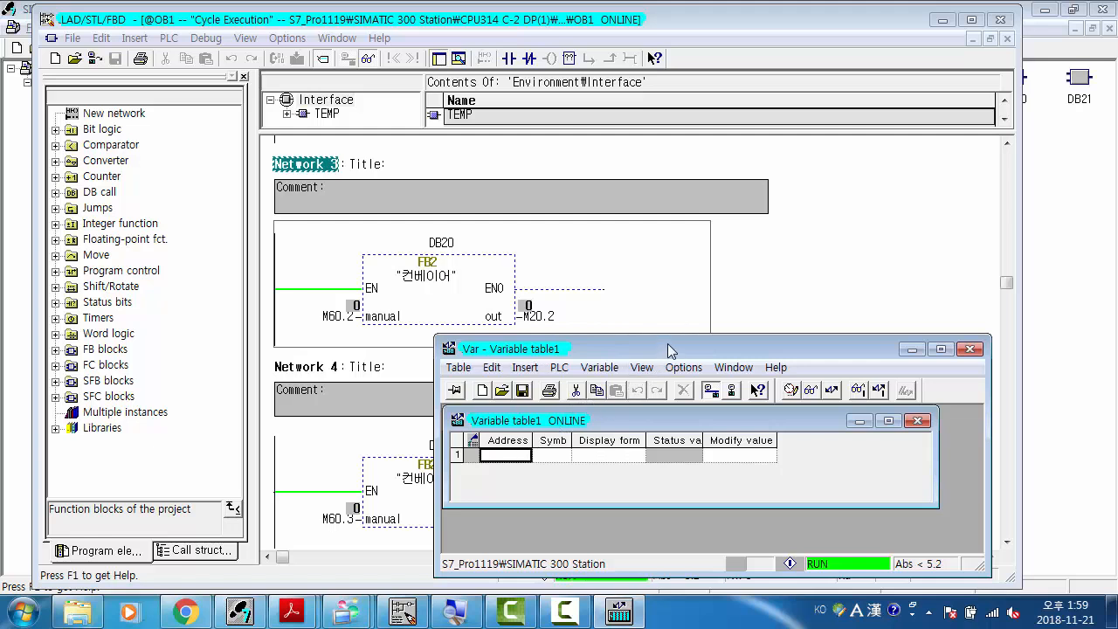
left_click_drag(667, 343, 657, 321)
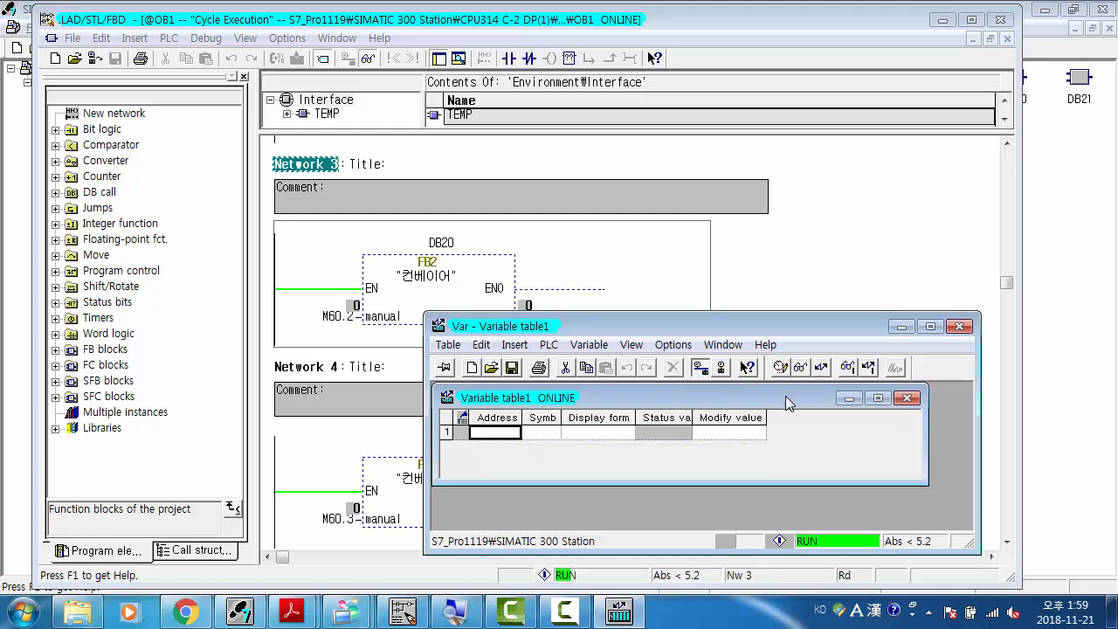
left_click_drag(575, 330, 566, 293)
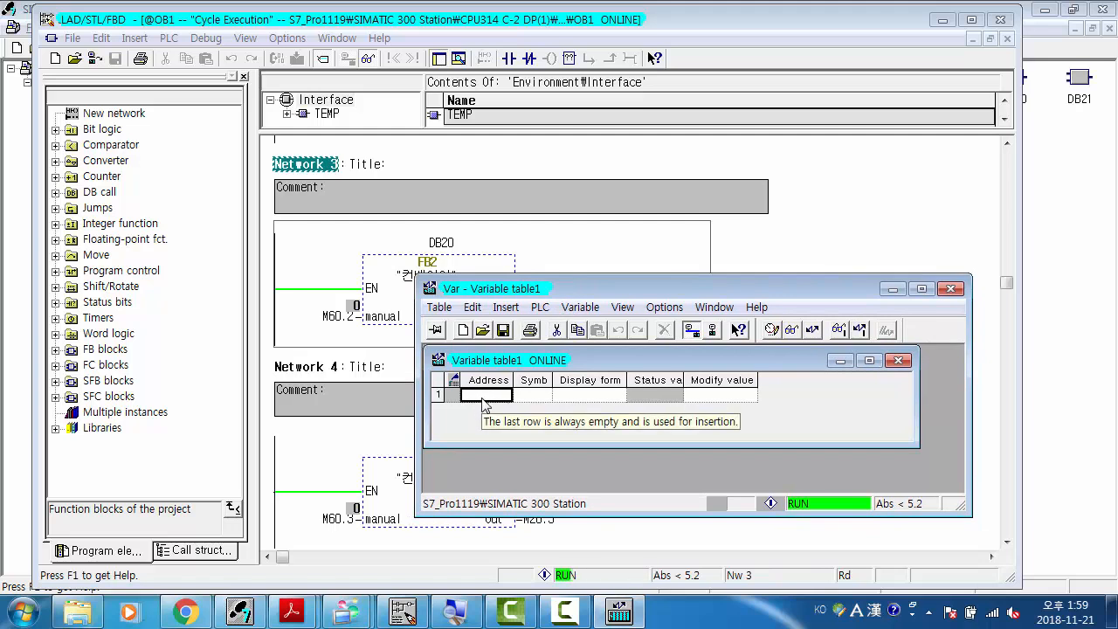
Add the addresses M60.2 and M60.3 to the variable table and monitor their status values
type("m60.2")
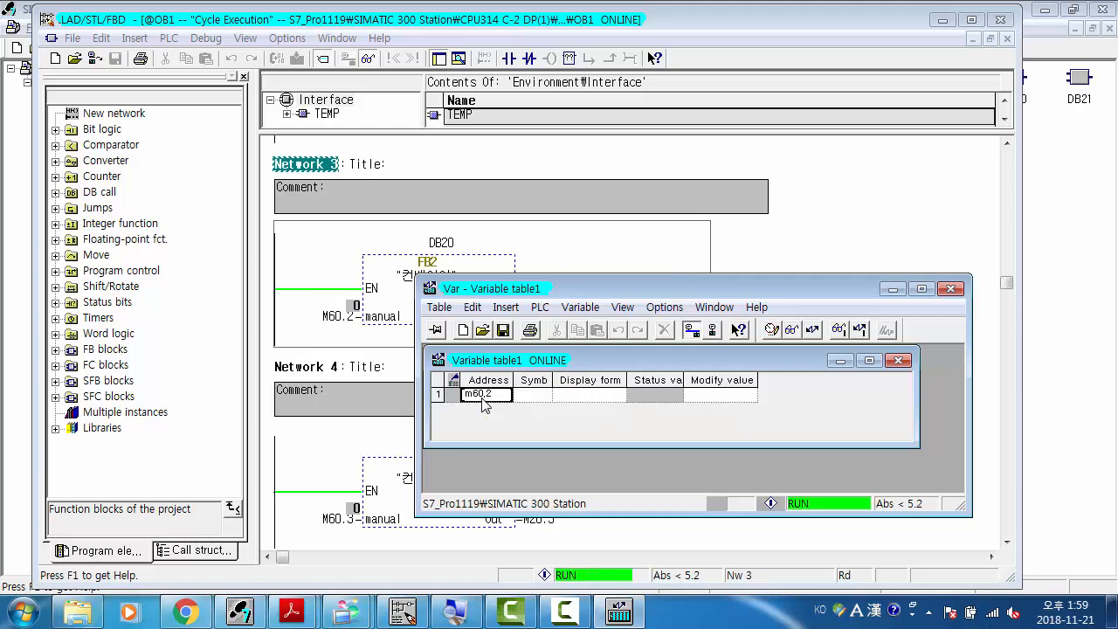
key("Return")
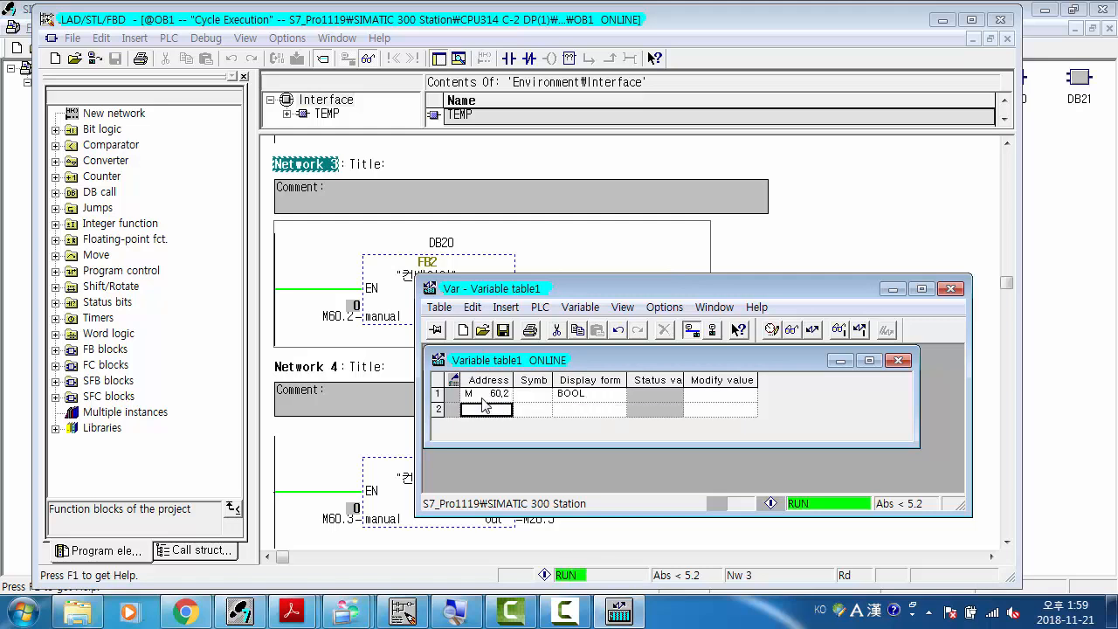
type("m60")
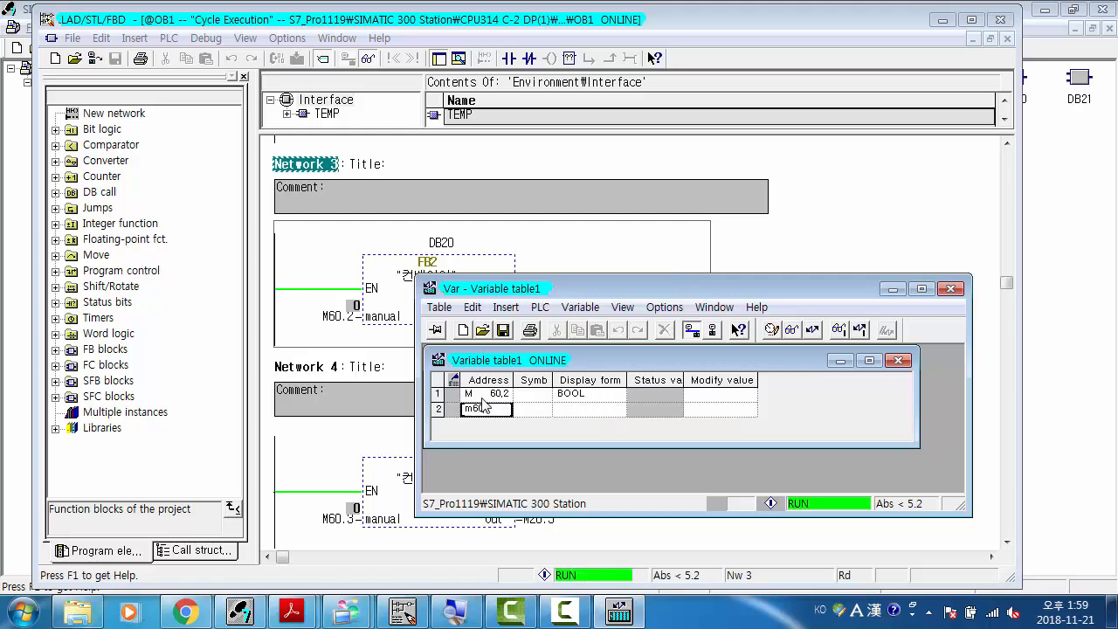
type(".3")
key("Return")
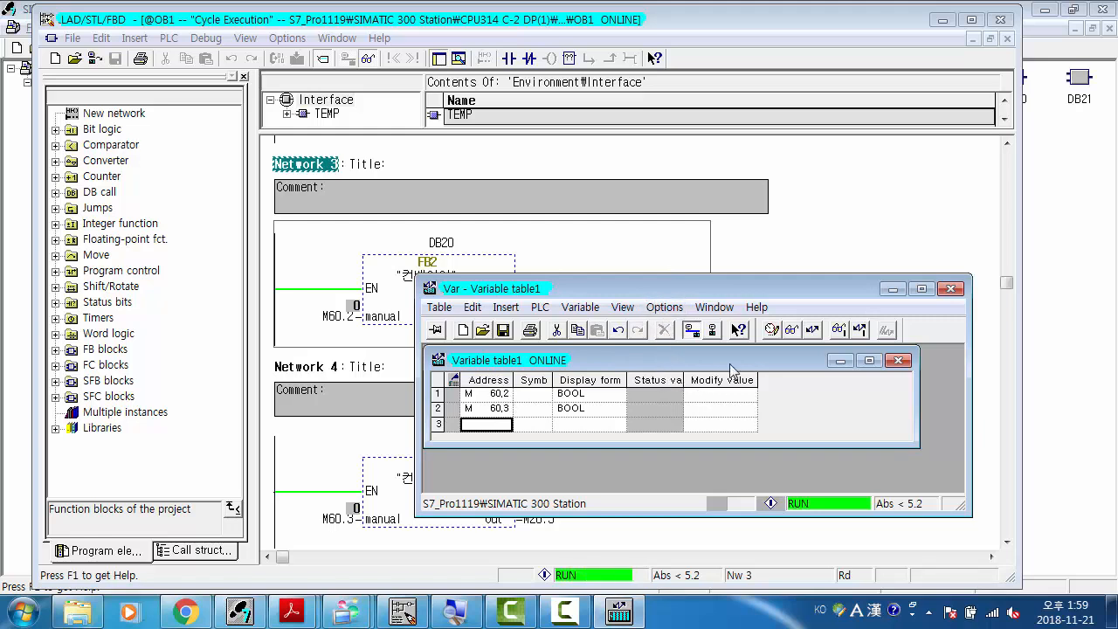
left_click(791, 330)
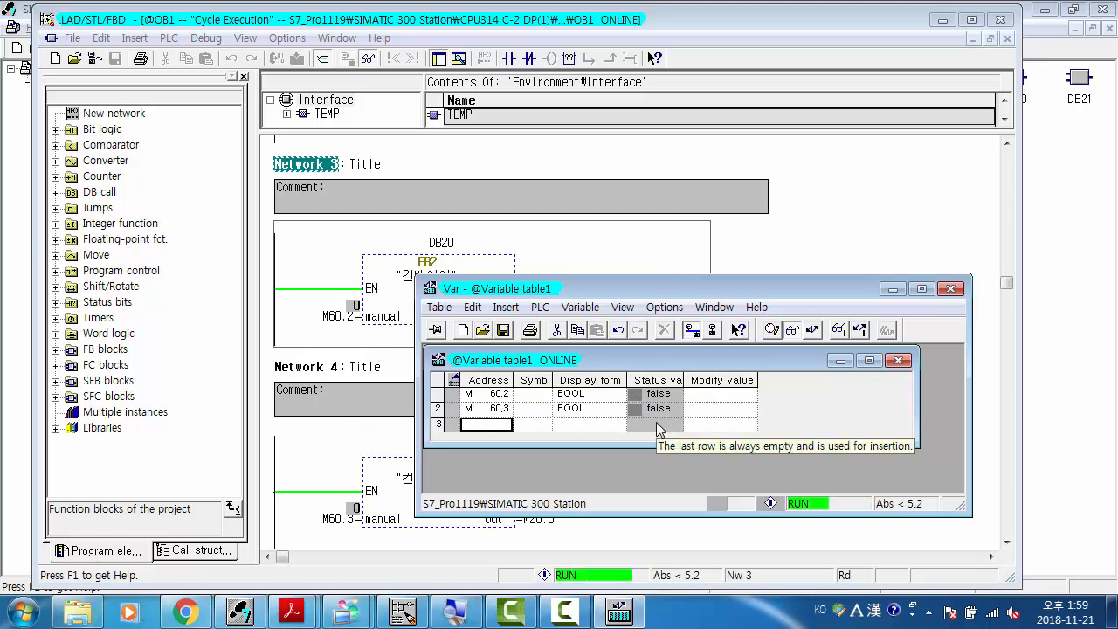
Modify M60.2 to true through the variable table and move its window aside to uncover Network 3
left_click(730, 397)
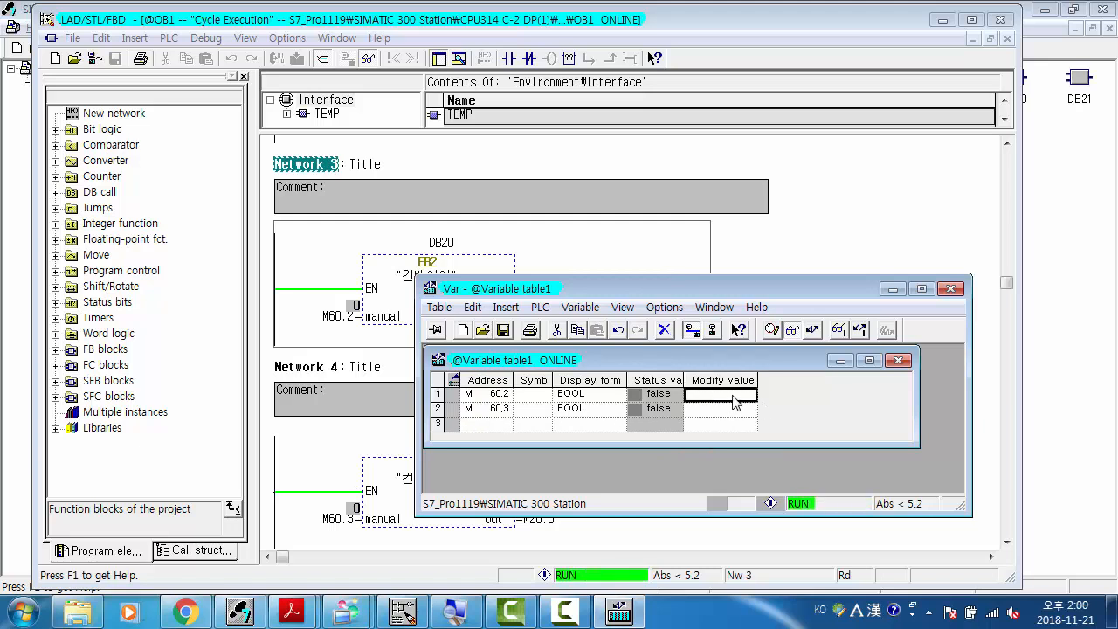
type("true")
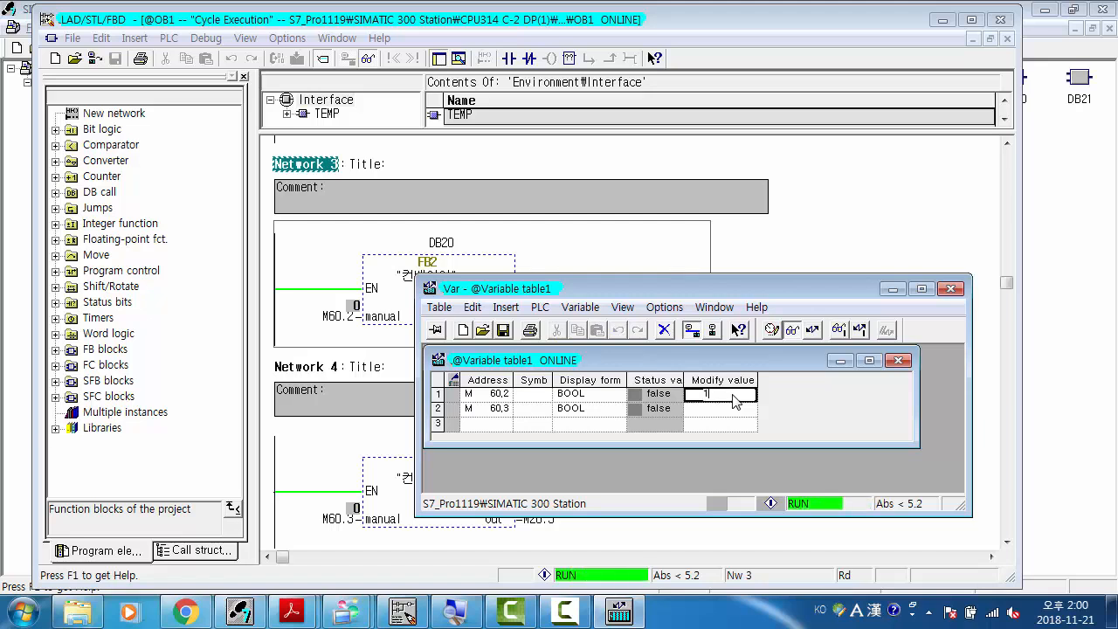
key("Return")
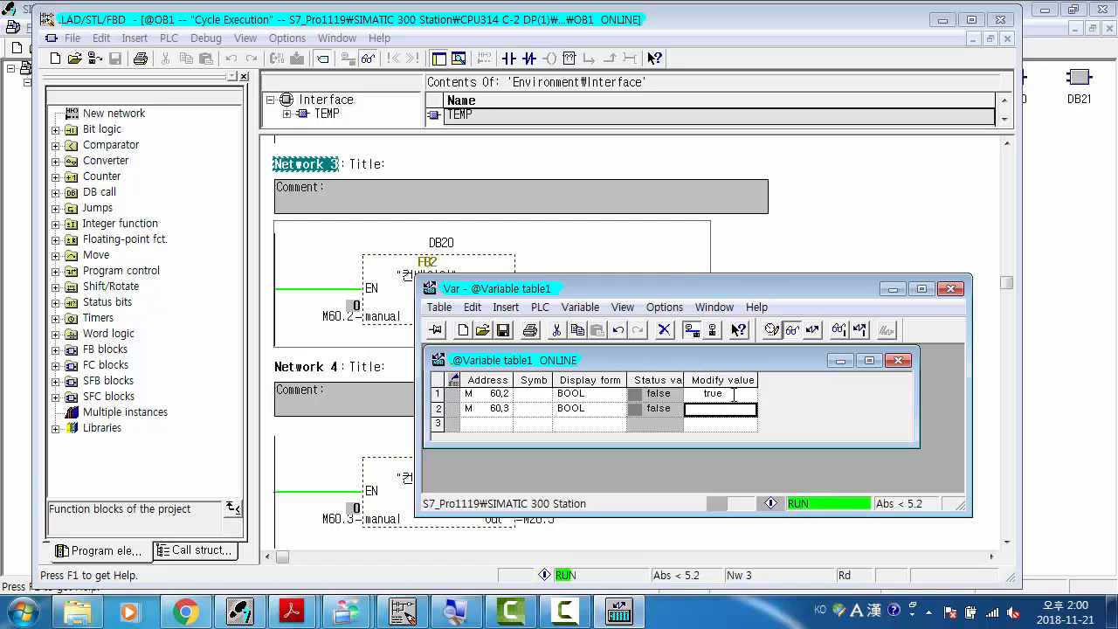
left_click(845, 332)
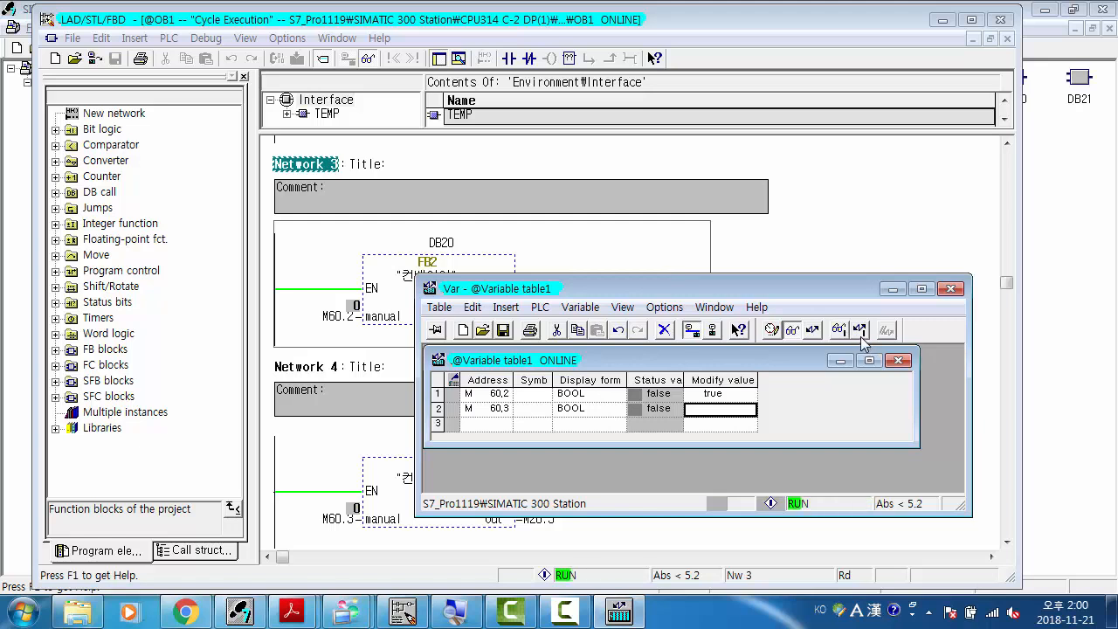
left_click(860, 332)
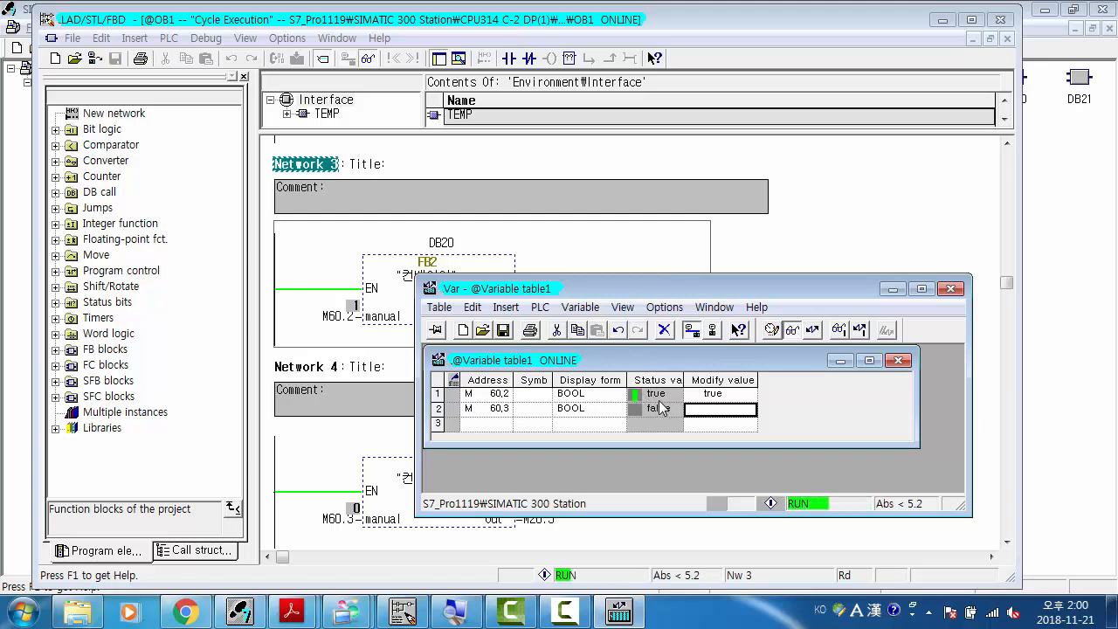
left_click_drag(614, 292, 728, 323)
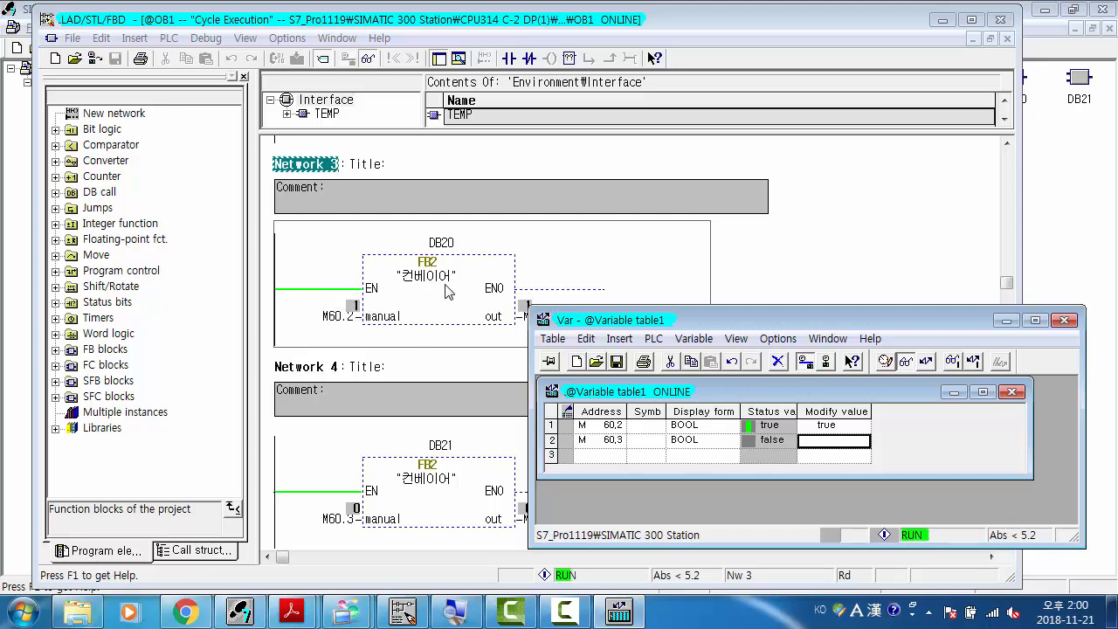
Modify M60.2 to false through the variable table and close the table without saving it
left_click(842, 427)
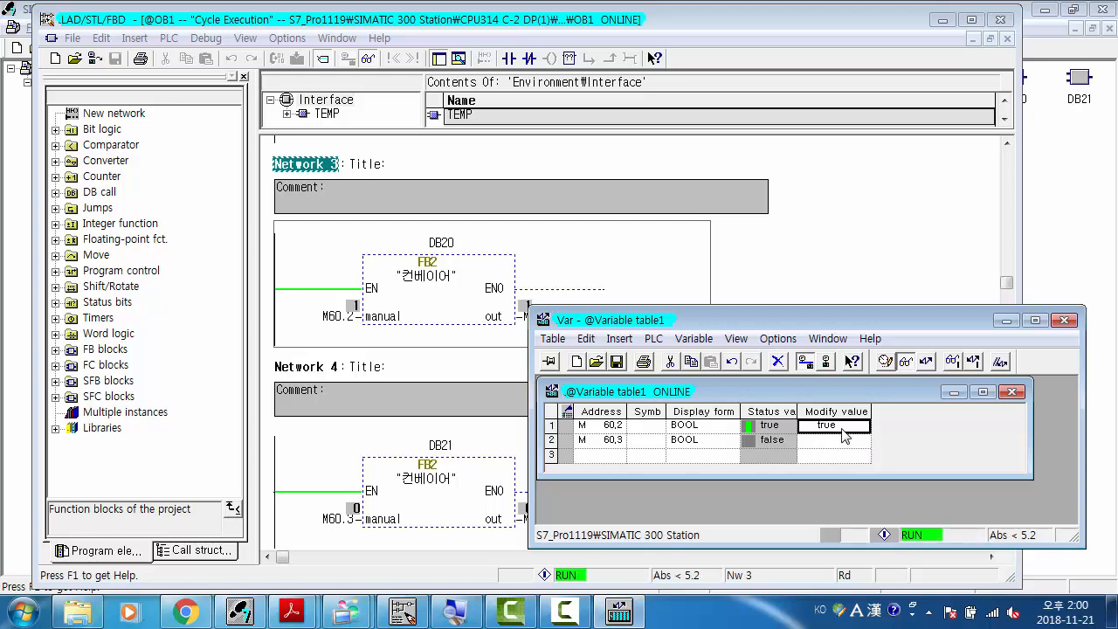
type("false")
key("Return")
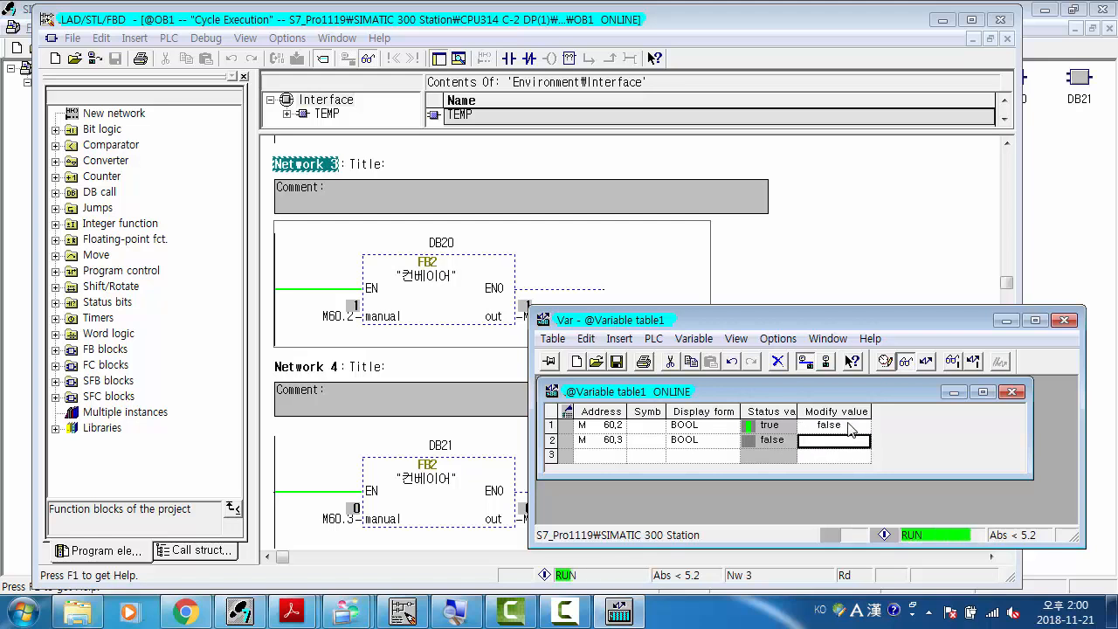
left_click(975, 361)
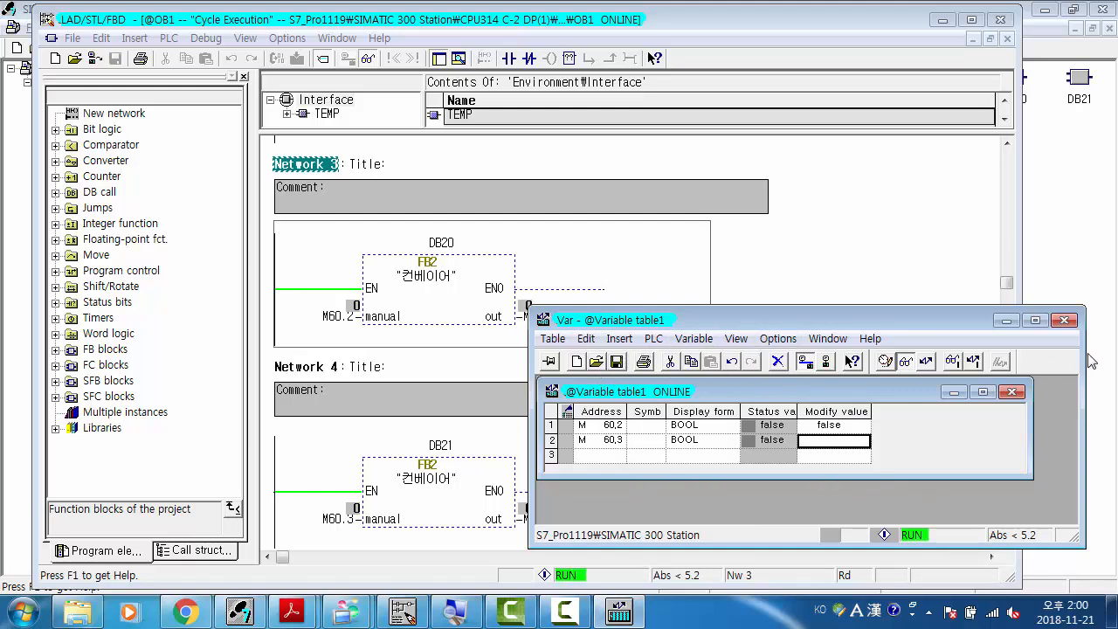
left_click(1064, 320)
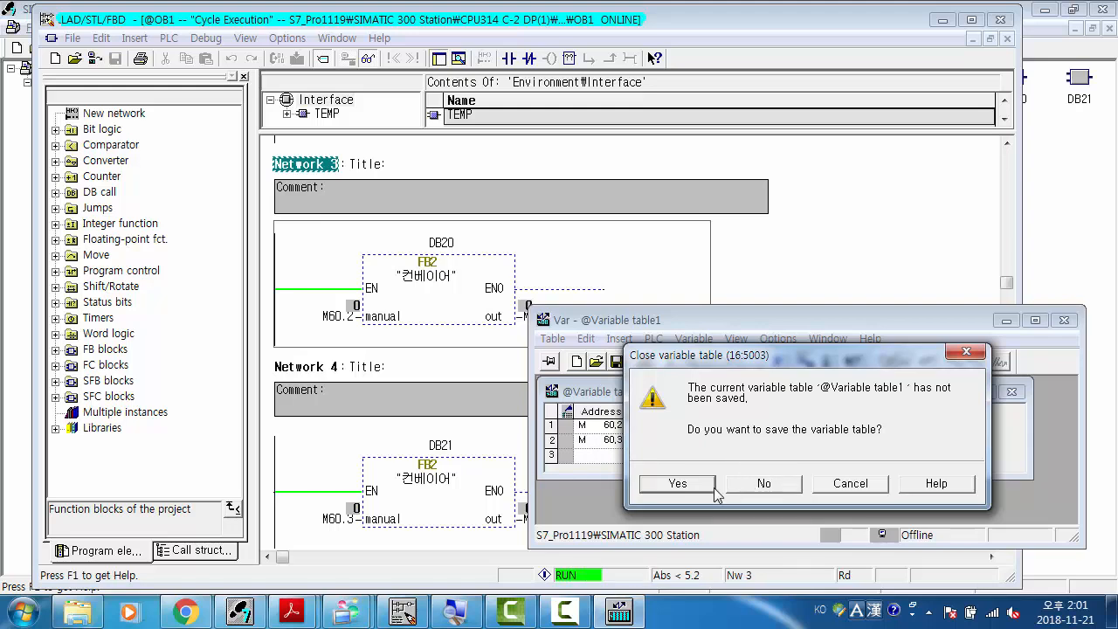
left_click(795, 487)
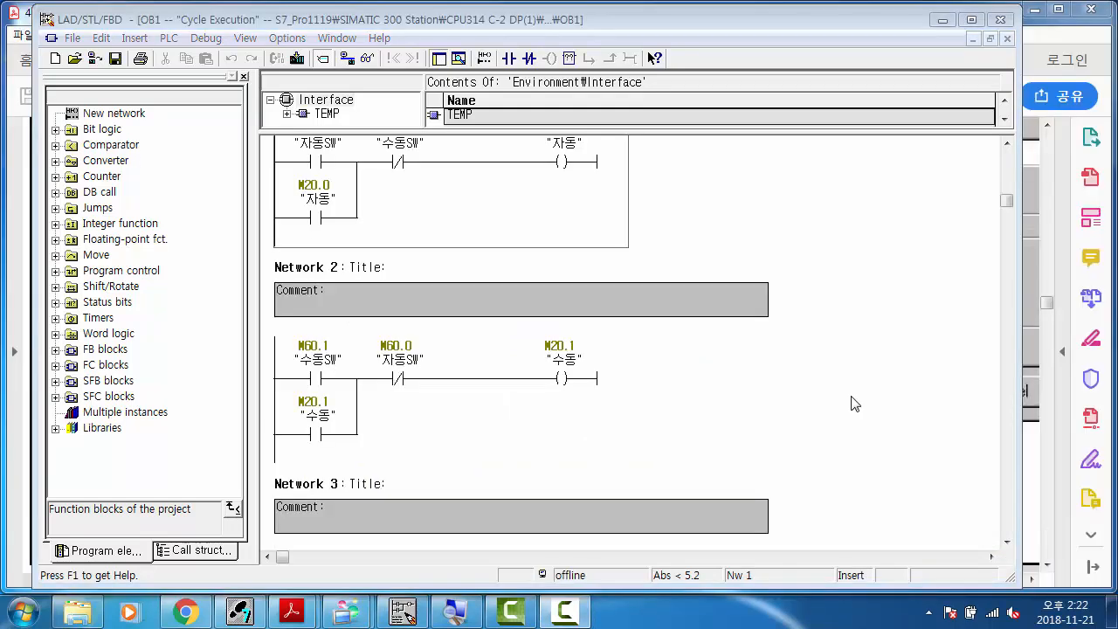
Switch to the GP-Pro EX project 1120.prx and open base screen B0003 from the screen list
left_click(942, 19)
left_click(1032, 12)
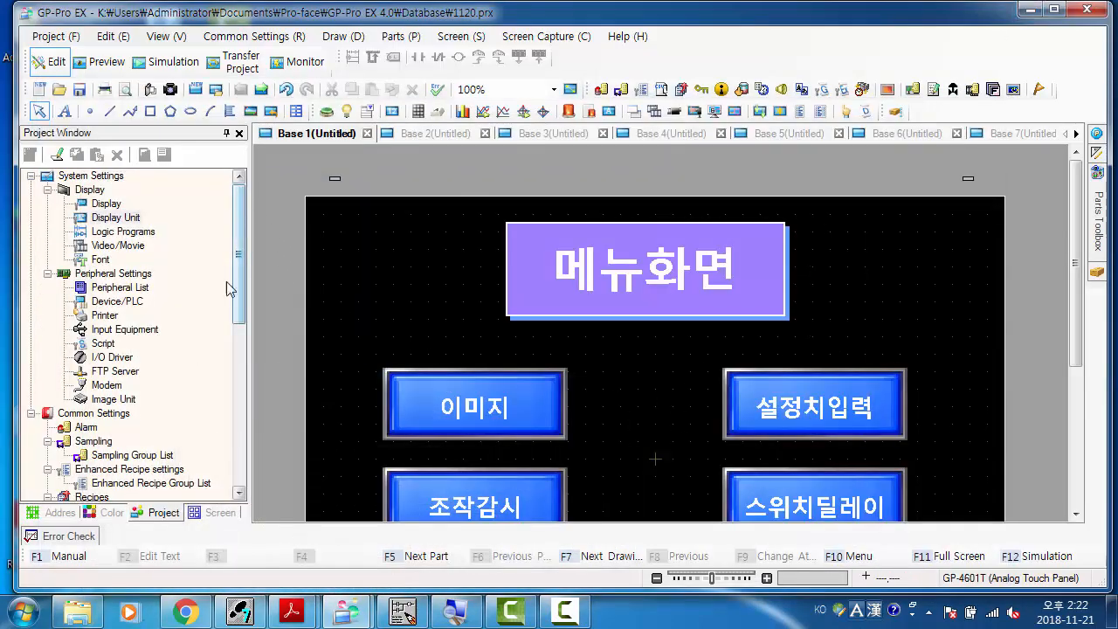
left_click(221, 513)
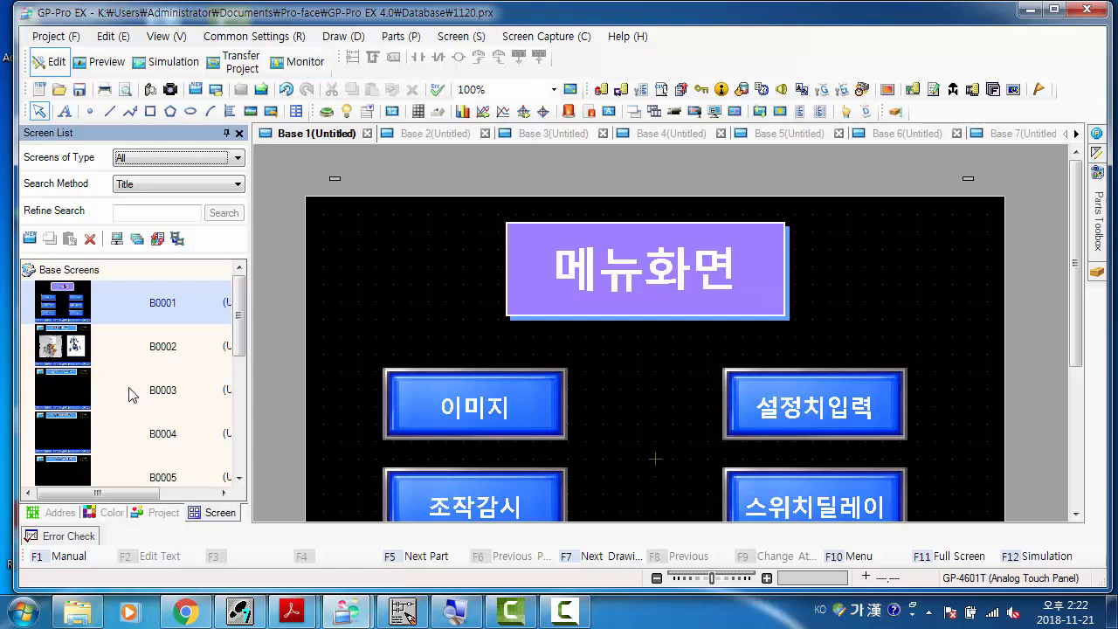
double_click(129, 393)
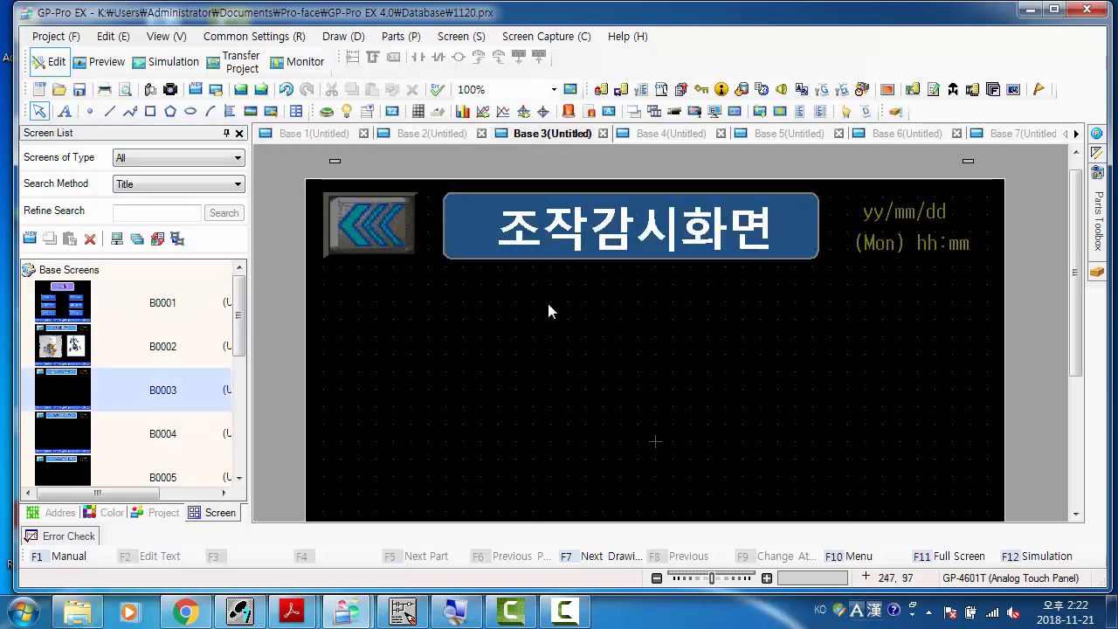
Draw a rectangle of about 798 x 55 pixels across the full width of the screen, near mid-height
scroll(680, 360, "down", 3)
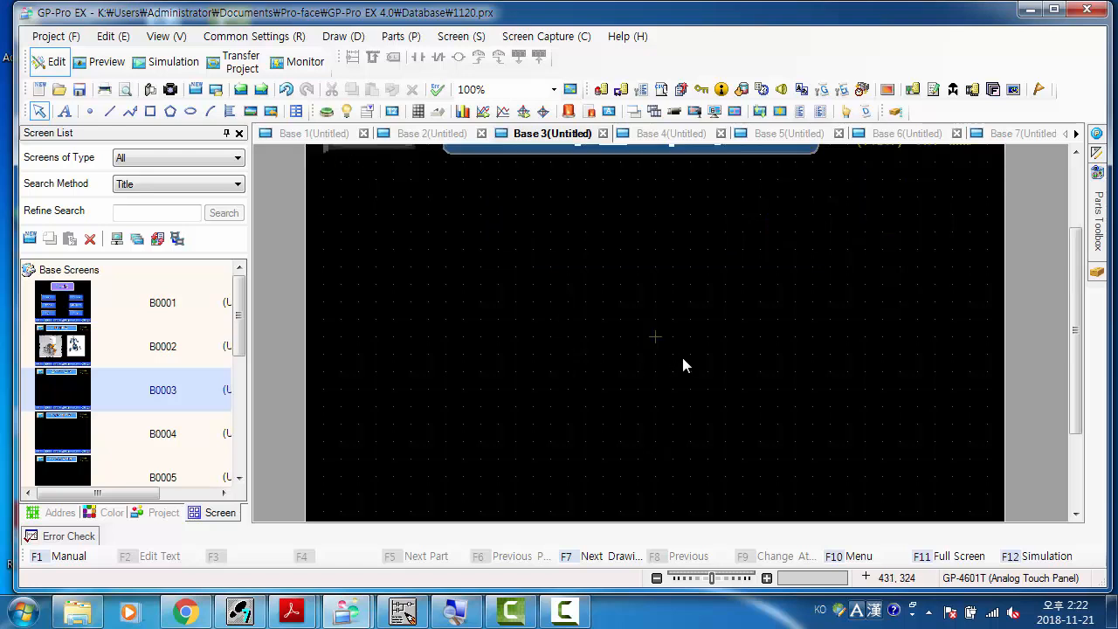
scroll(710, 336, "down", 2)
scroll(710, 335, "up", 2)
left_click(151, 113)
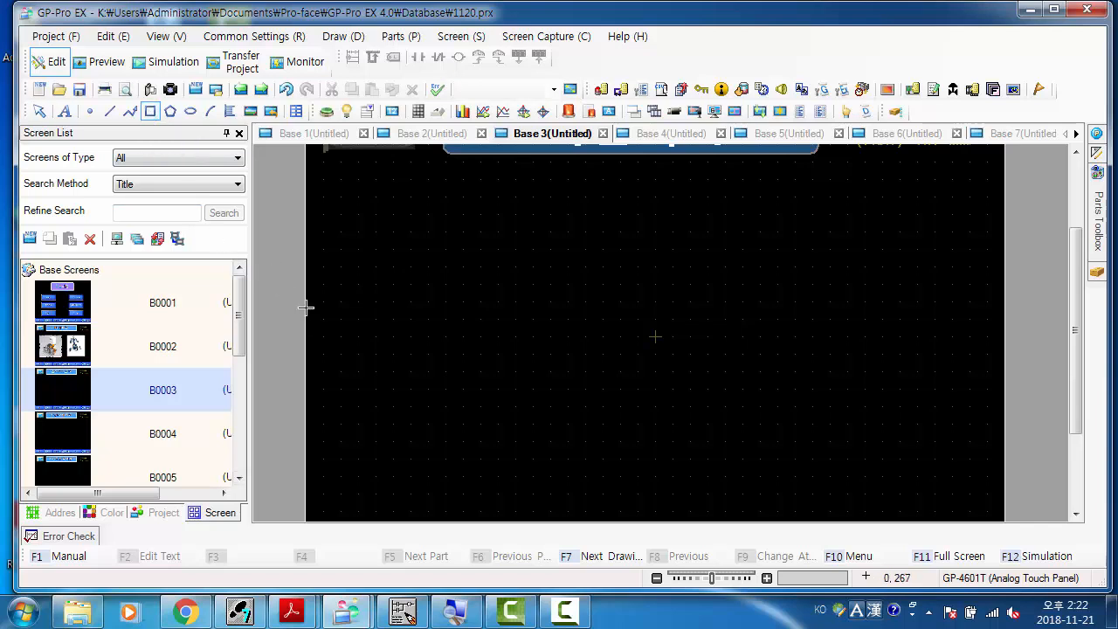
left_click_drag(305, 307, 1001, 355)
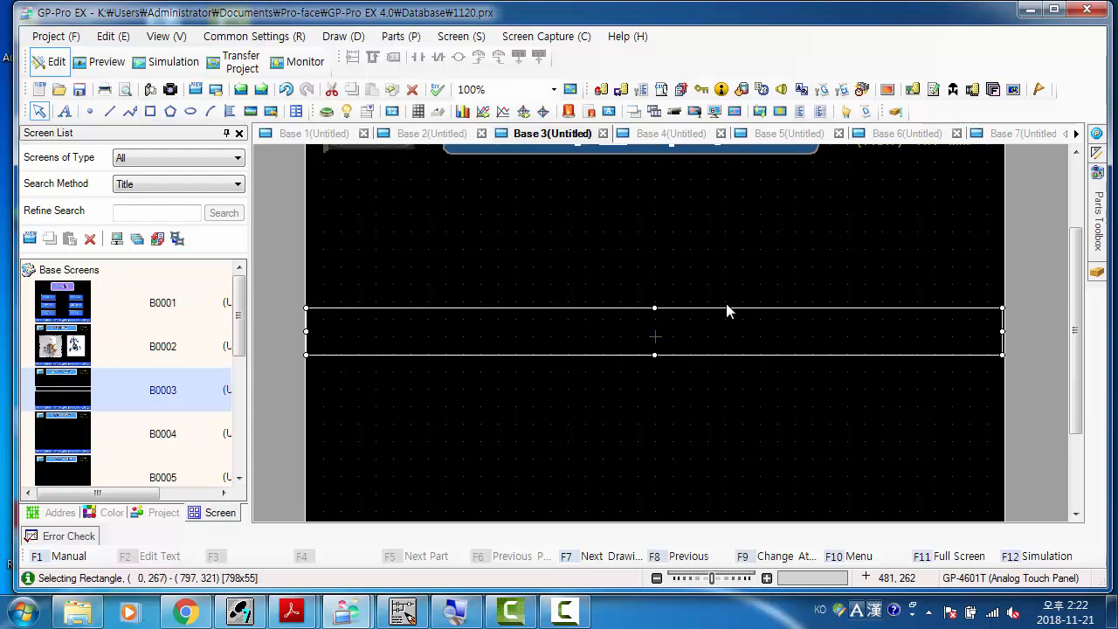
Fill the wide rectangle with dark green display color 161 and pattern None
double_click(728, 308)
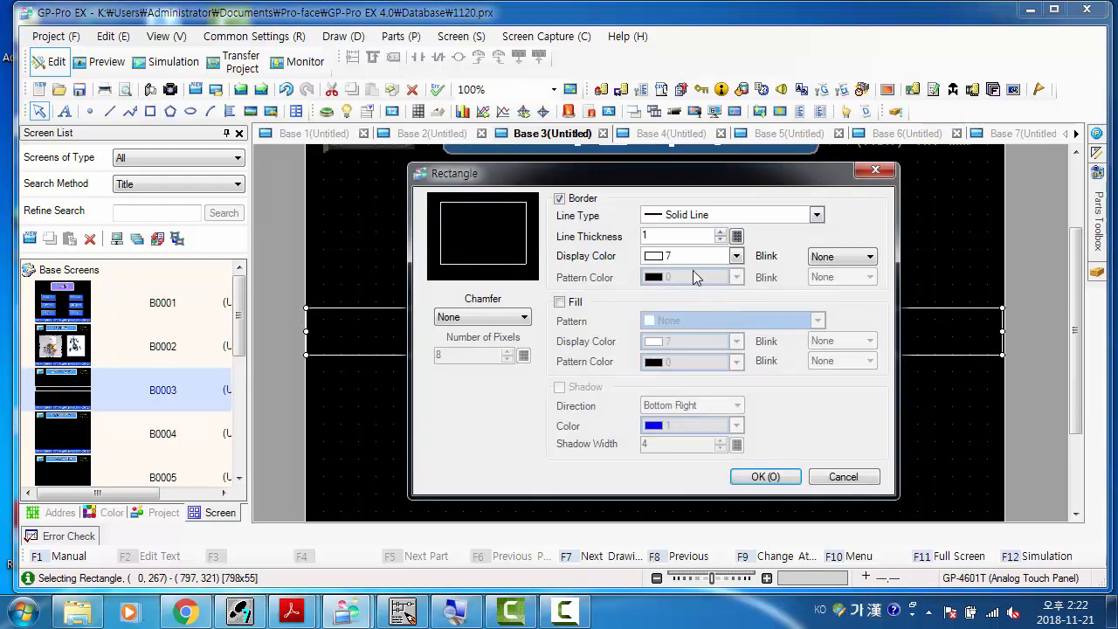
left_click(562, 303)
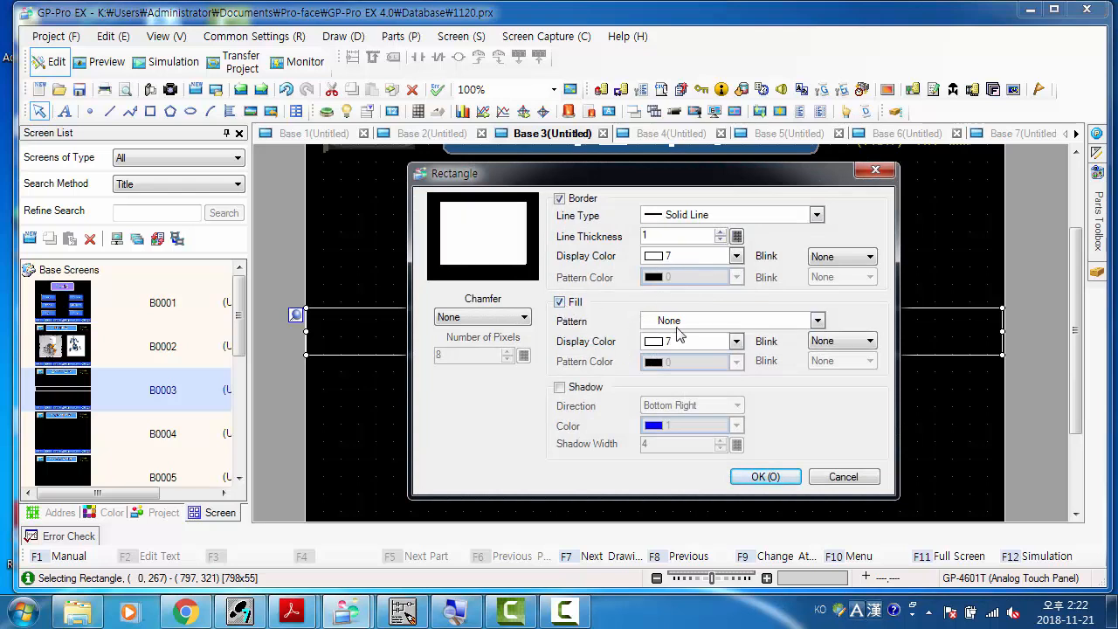
left_click(732, 323)
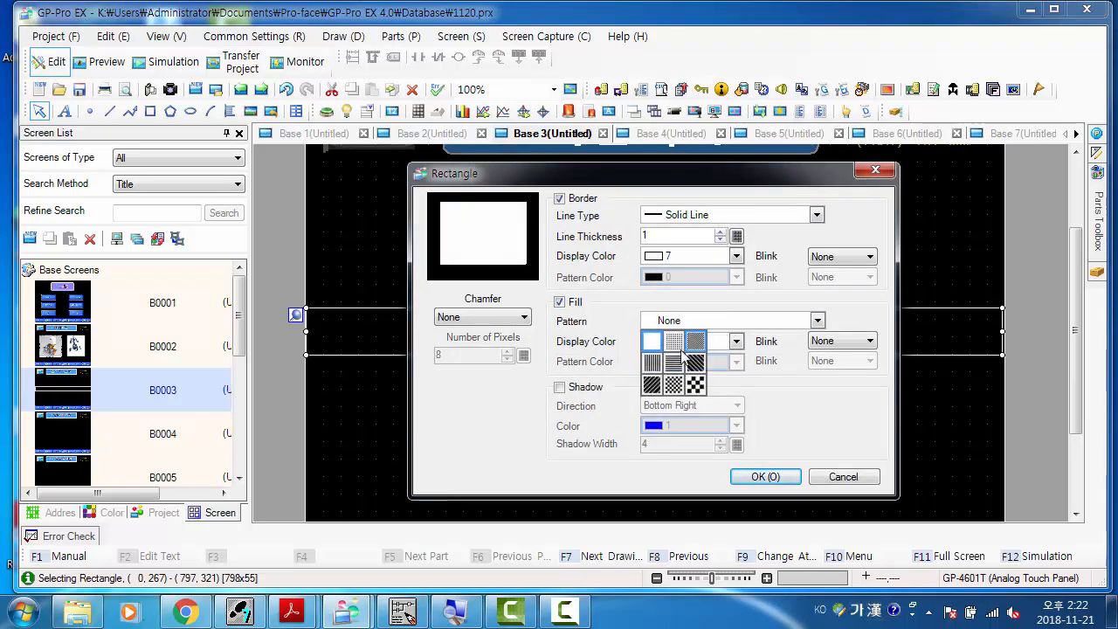
left_click(819, 417)
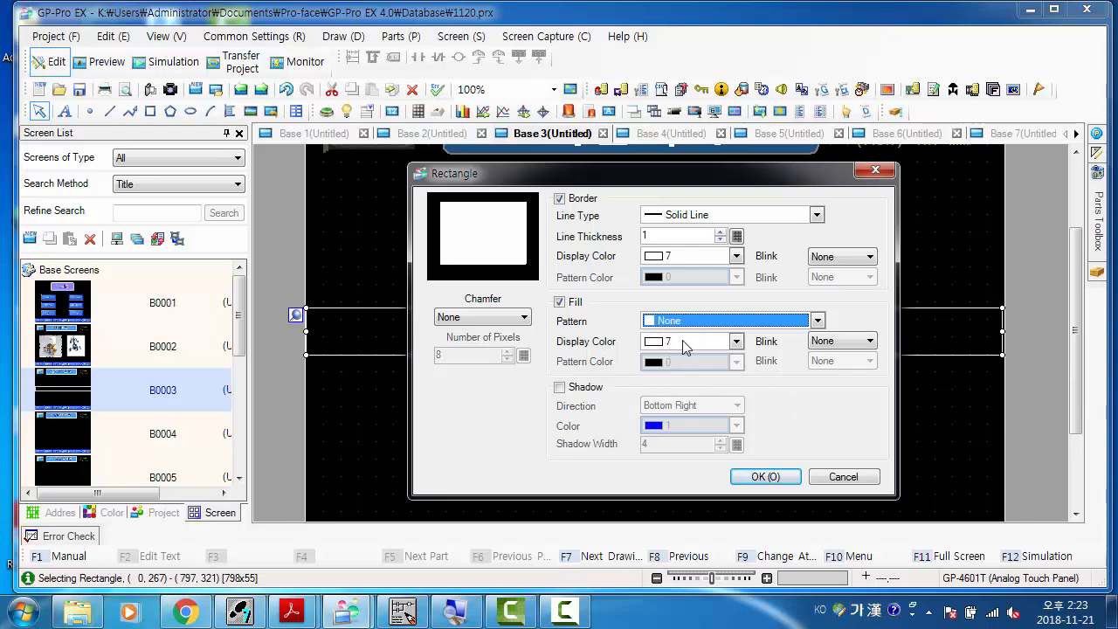
left_click(687, 342)
left_click(738, 439)
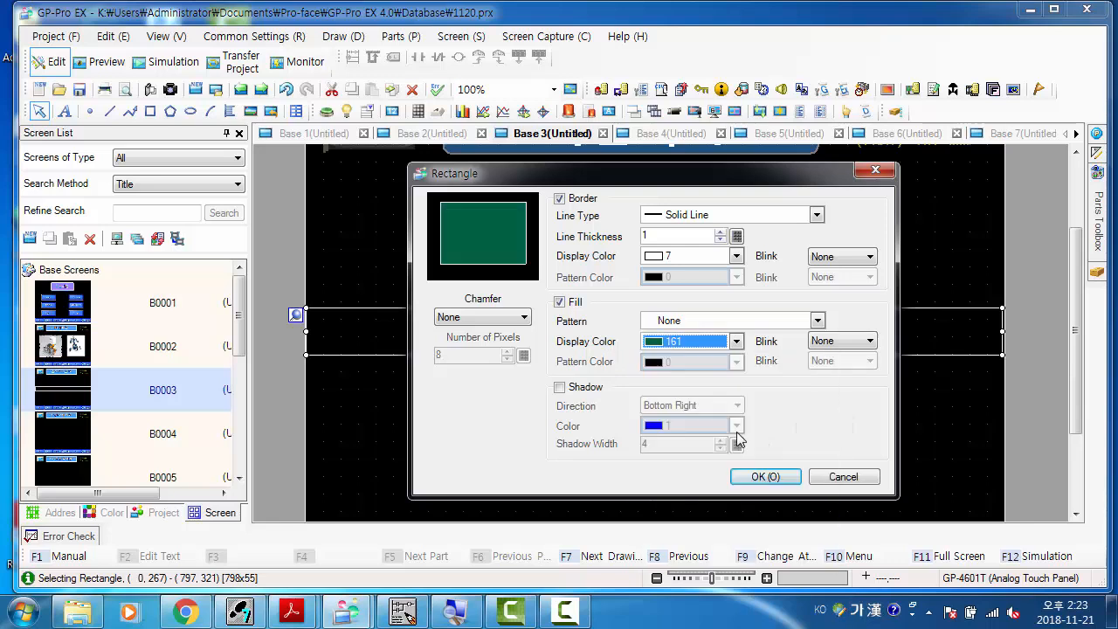
left_click(772, 478)
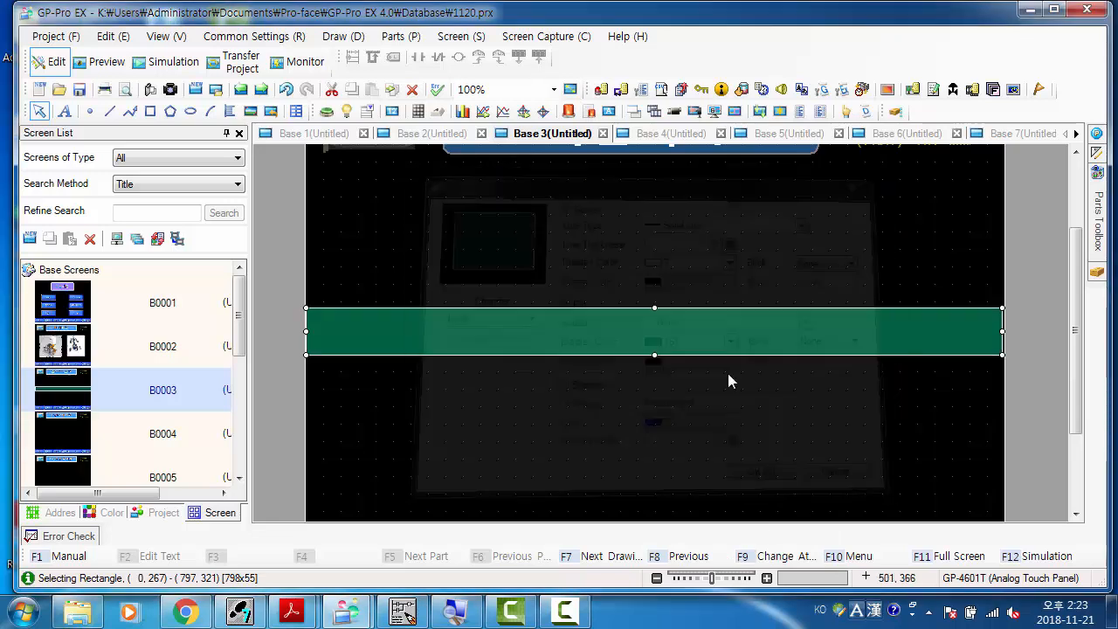
Move the dark green band up to about Y 202 and reshape a copy of it into a vertical leg about 75 x 259 pixels beneath it
left_click_drag(691, 342, 692, 283)
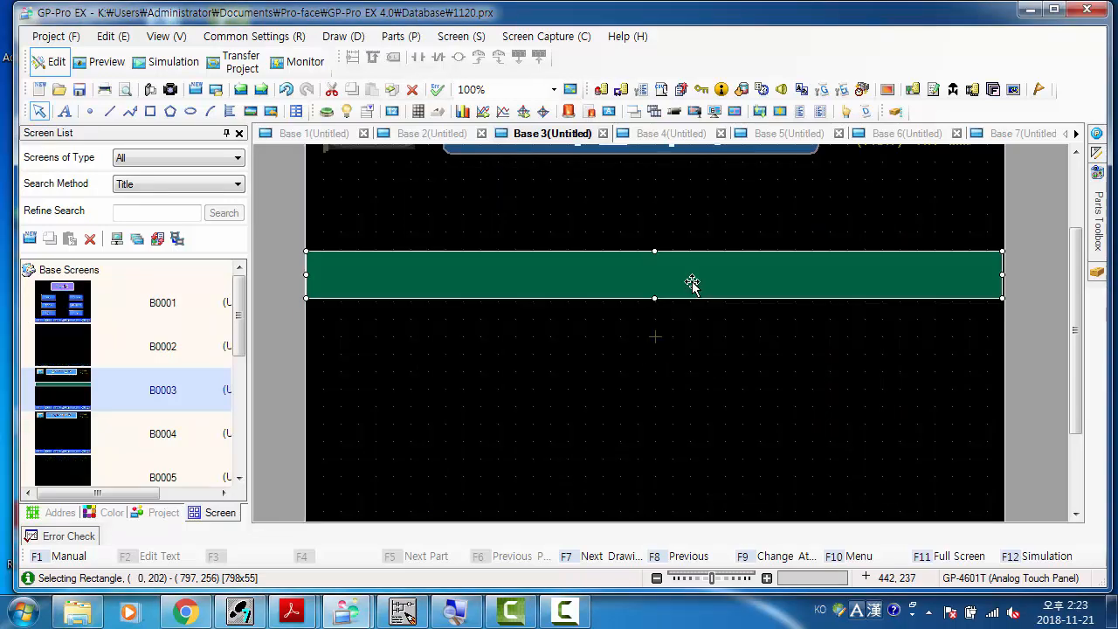
left_click(693, 333)
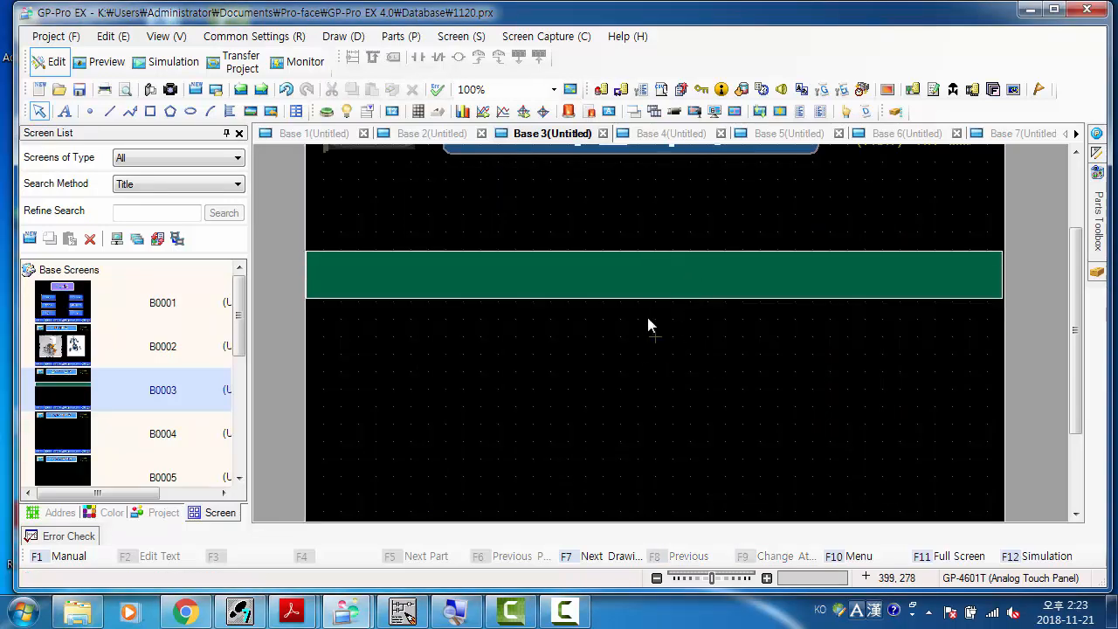
left_click(534, 286)
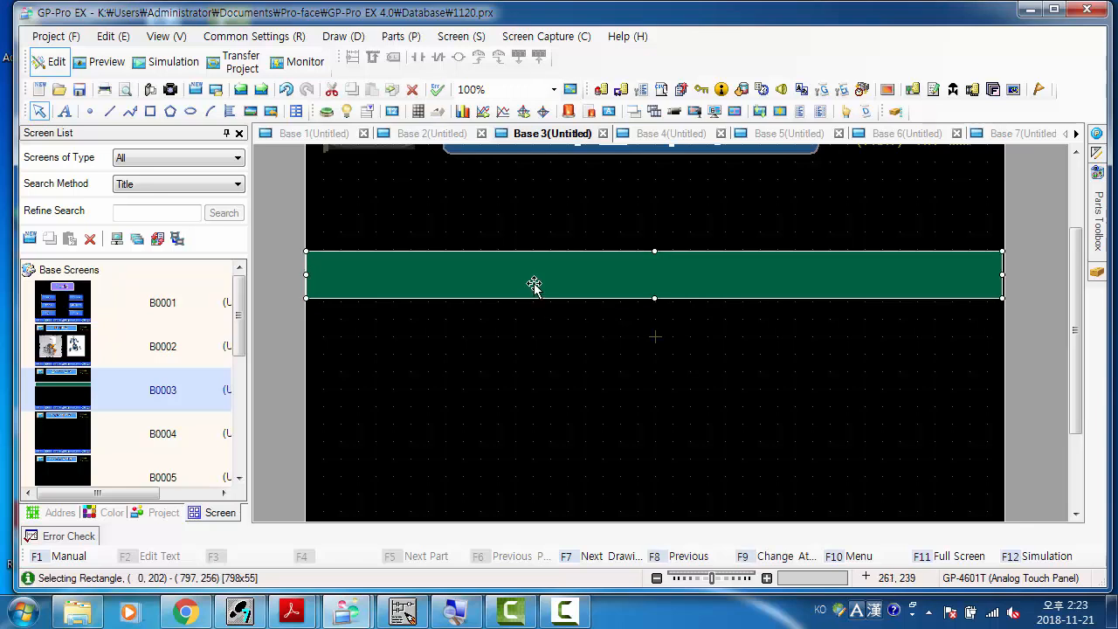
left_click_drag(484, 278, 485, 345)
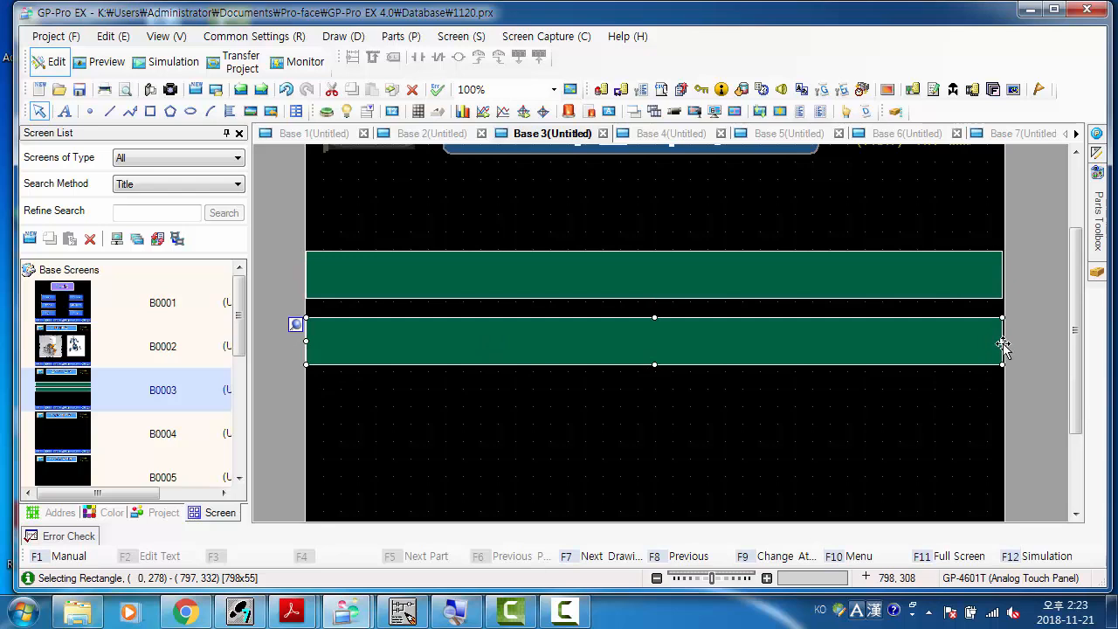
left_click_drag(1001, 342, 423, 507)
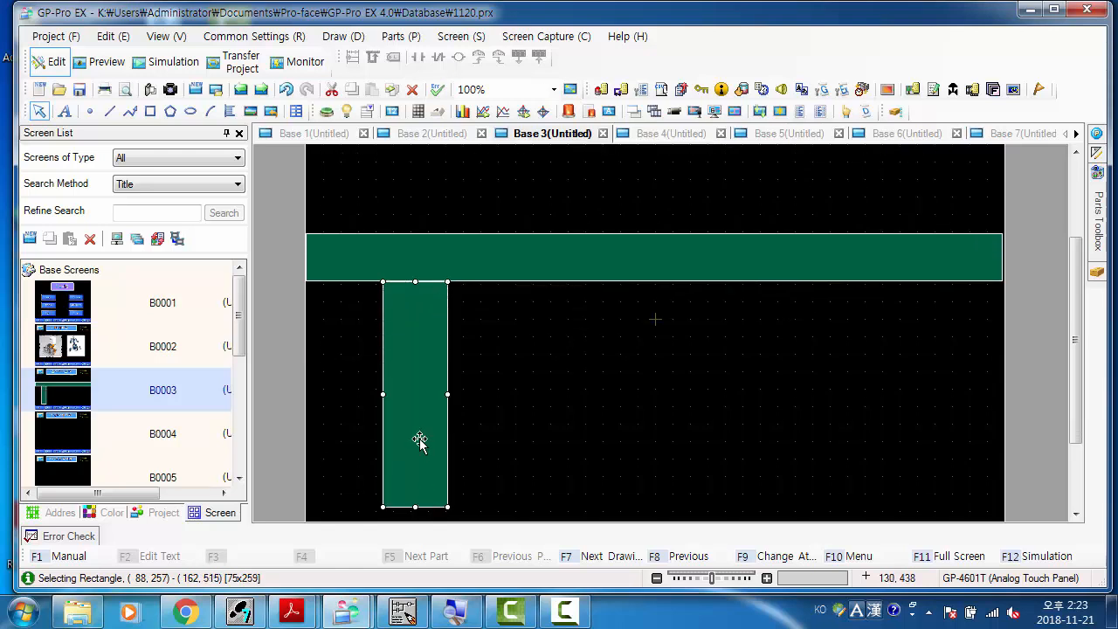
Shift the vertical leg slightly inward and copy it twice to form three roughly evenly spaced legs under the green band
scroll(544, 408, "down", 3)
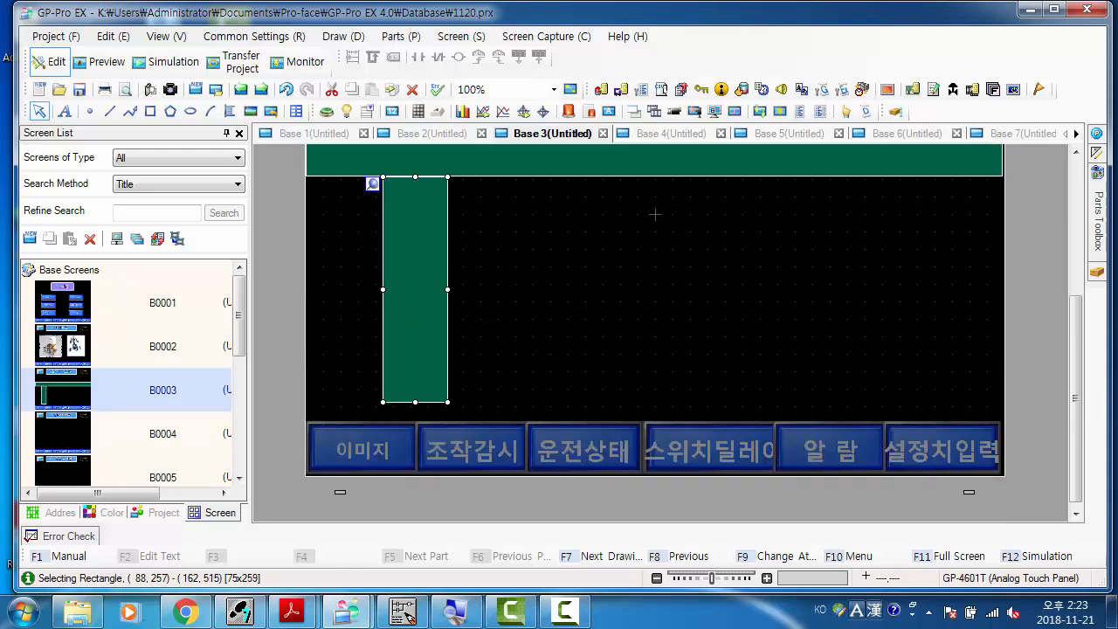
left_click(1077, 153)
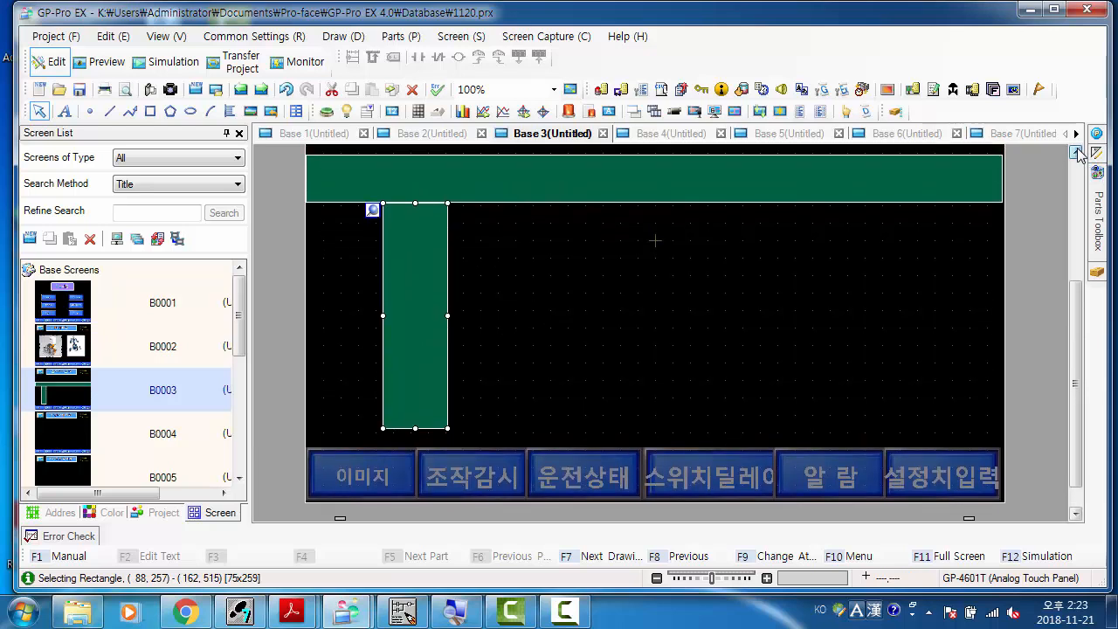
left_click(1079, 154)
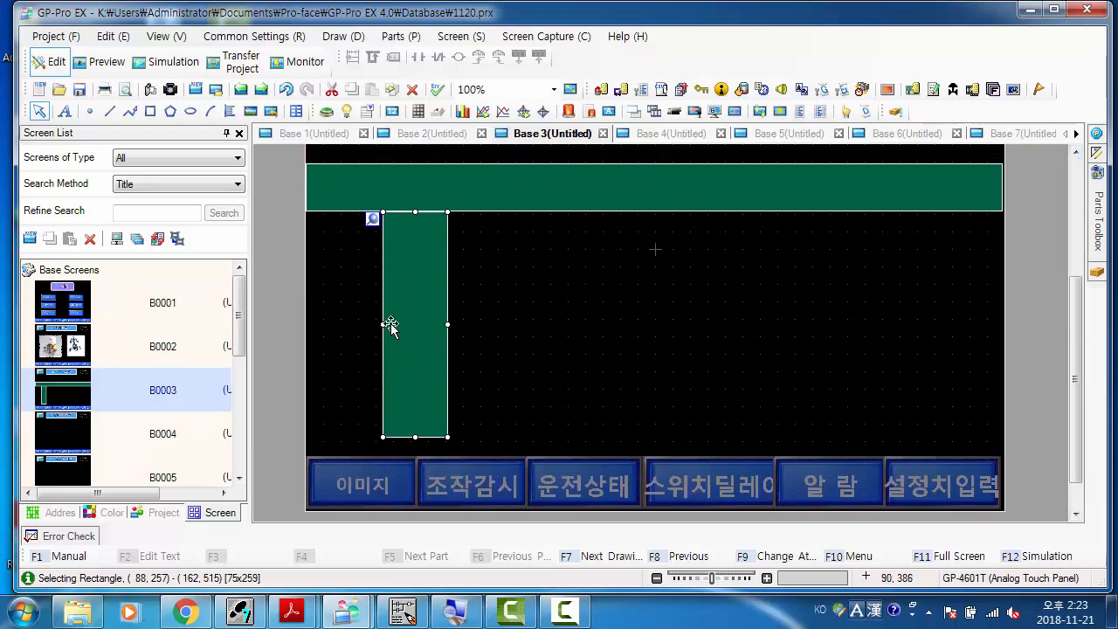
left_click_drag(400, 324, 703, 356)
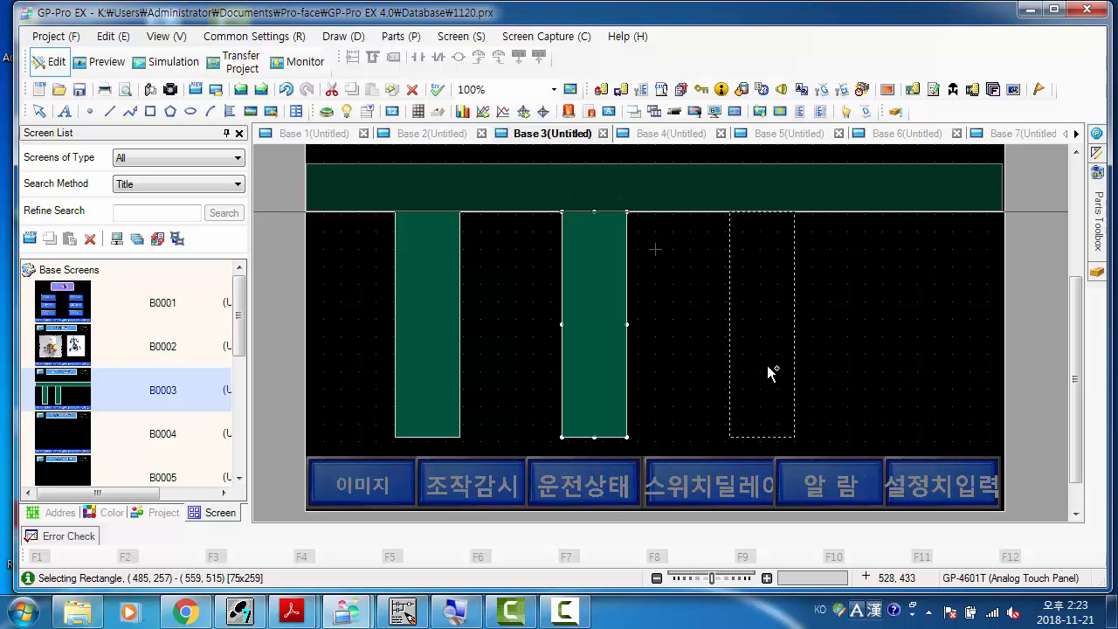
left_click_drag(767, 366, 771, 366)
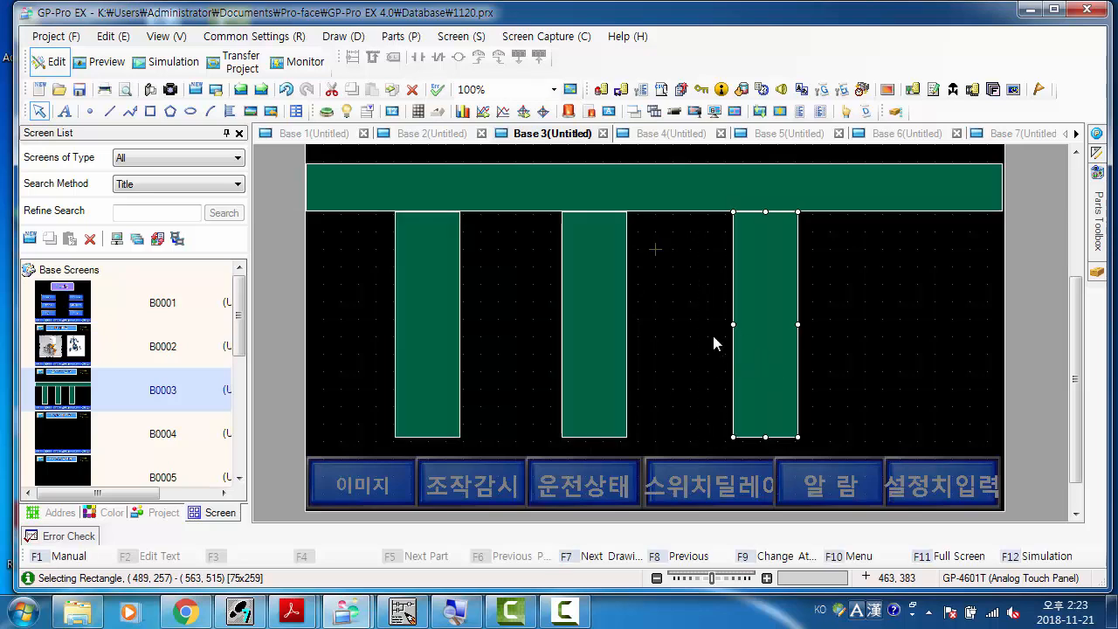
left_click(690, 342)
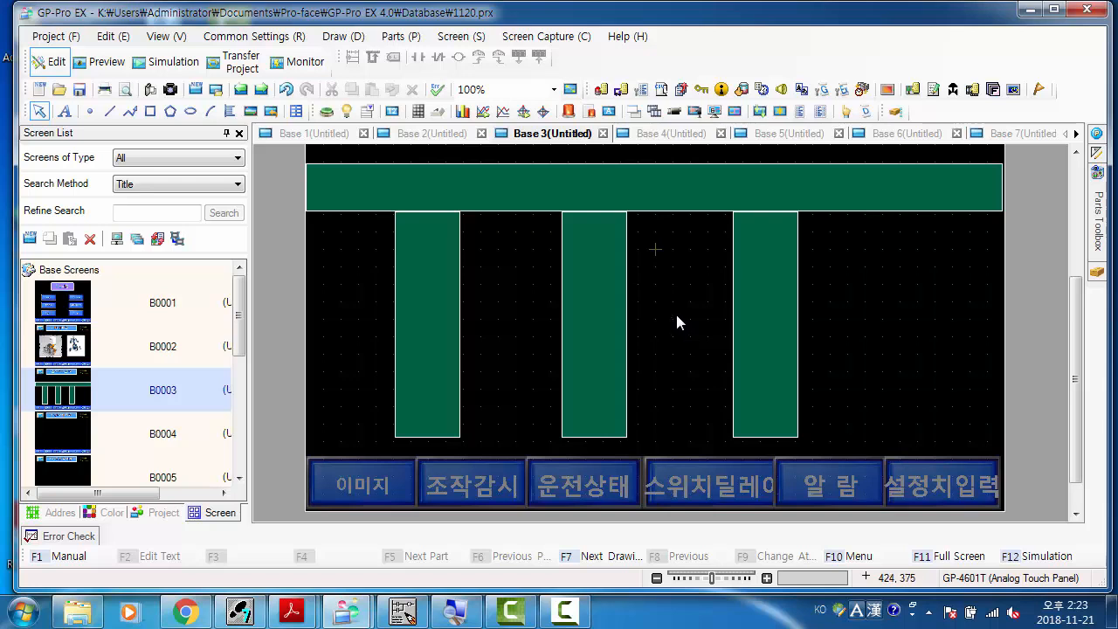
Shorten all three green legs together to a height of about 194 pixels
scroll(856, 279, "up", 4)
scroll(876, 280, "down", 2)
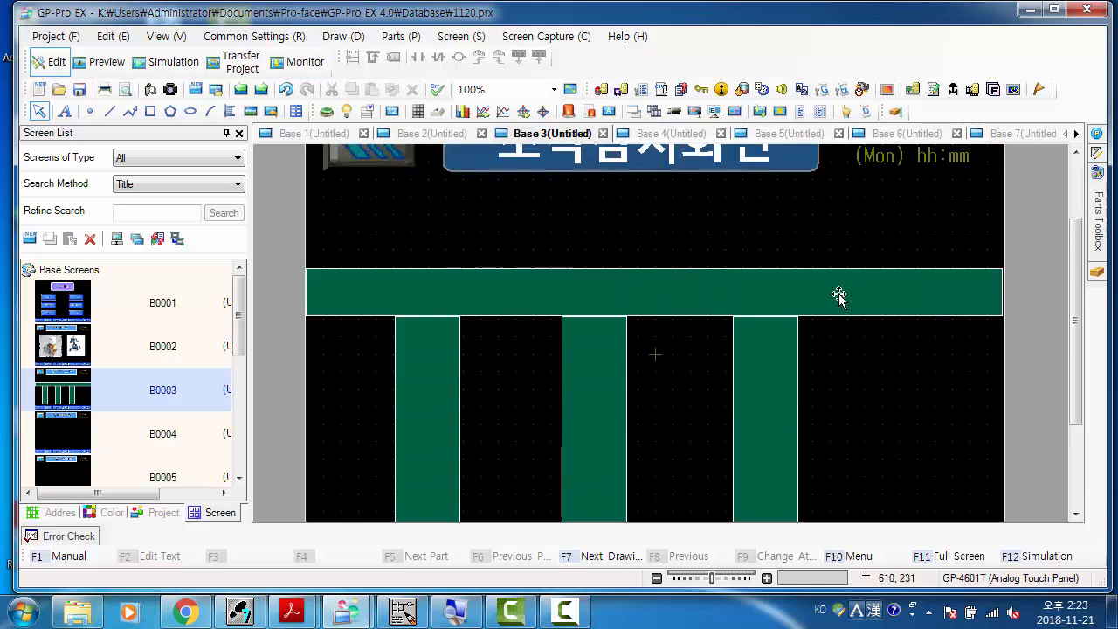
scroll(666, 349, "down", 2)
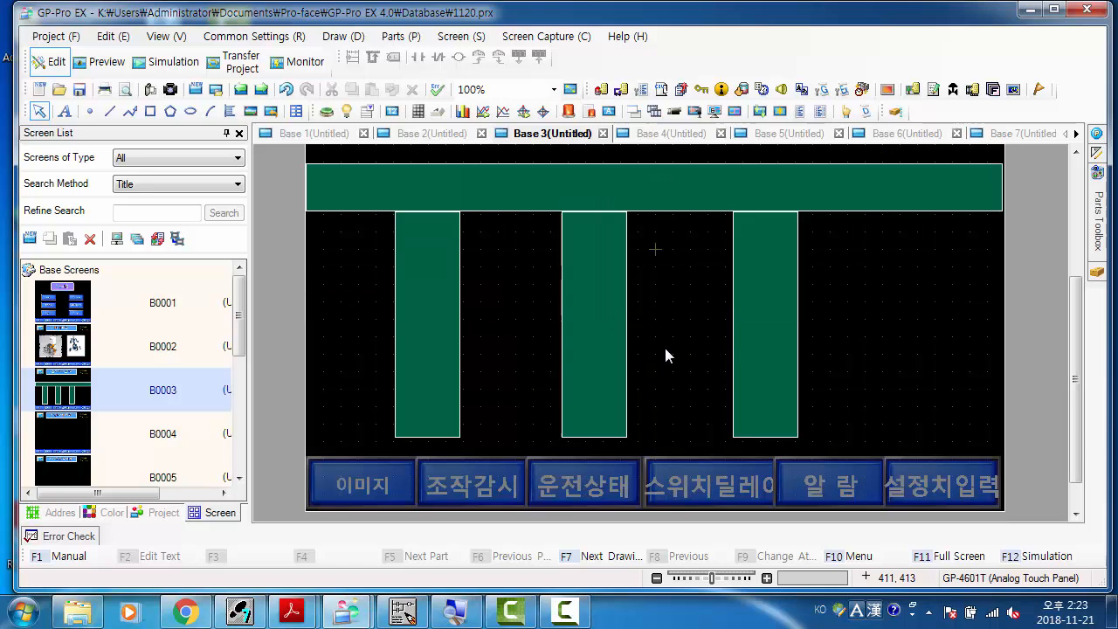
left_click(425, 378)
left_click(588, 379, "shift")
left_click(748, 399, "shift")
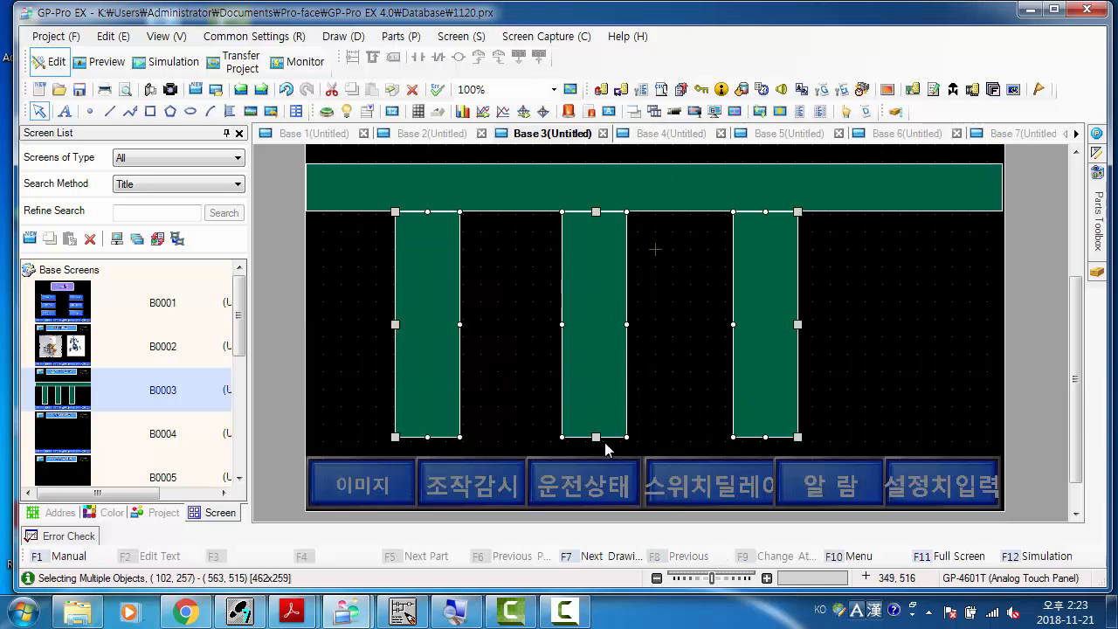
left_click_drag(593, 436, 596, 380)
Move the green band and its three legs down together to just above the navigation buttons, with the band at about Y 280
left_click(608, 189, "shift")
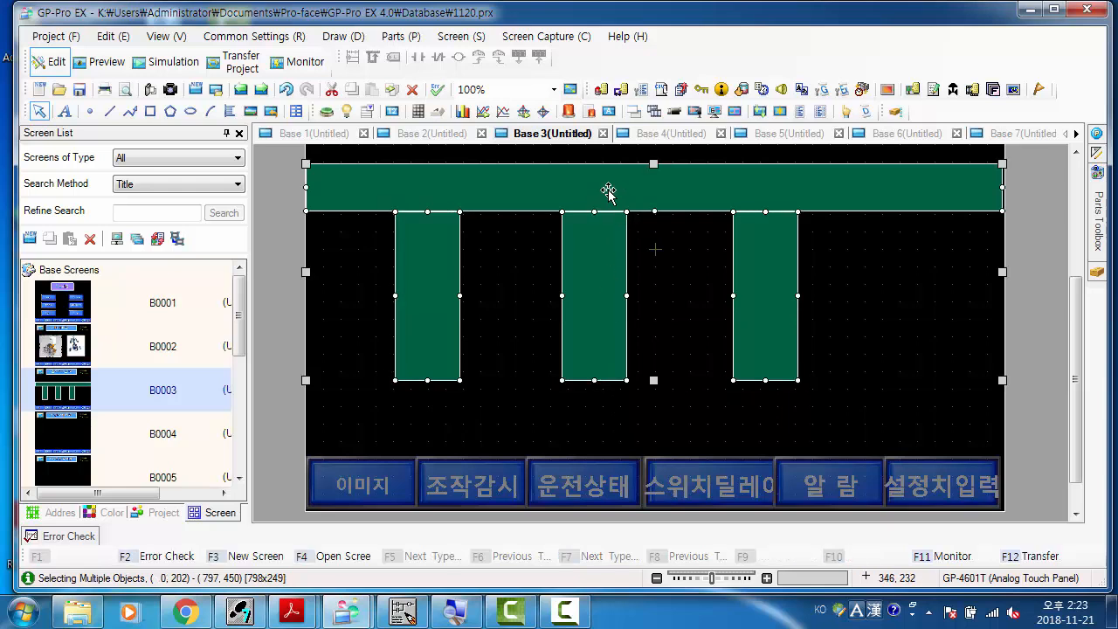
left_click_drag(616, 191, 618, 258)
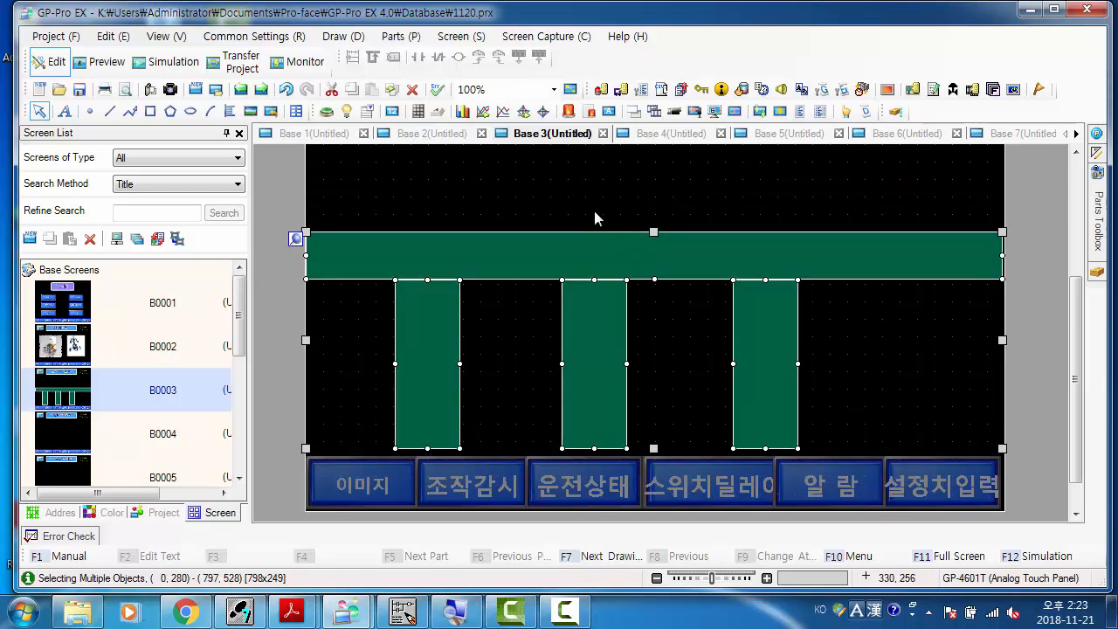
left_click(567, 192)
Draw a rectangle of about 723 x 151 pixels between the screen title and the green band
scroll(568, 193, "up", 3)
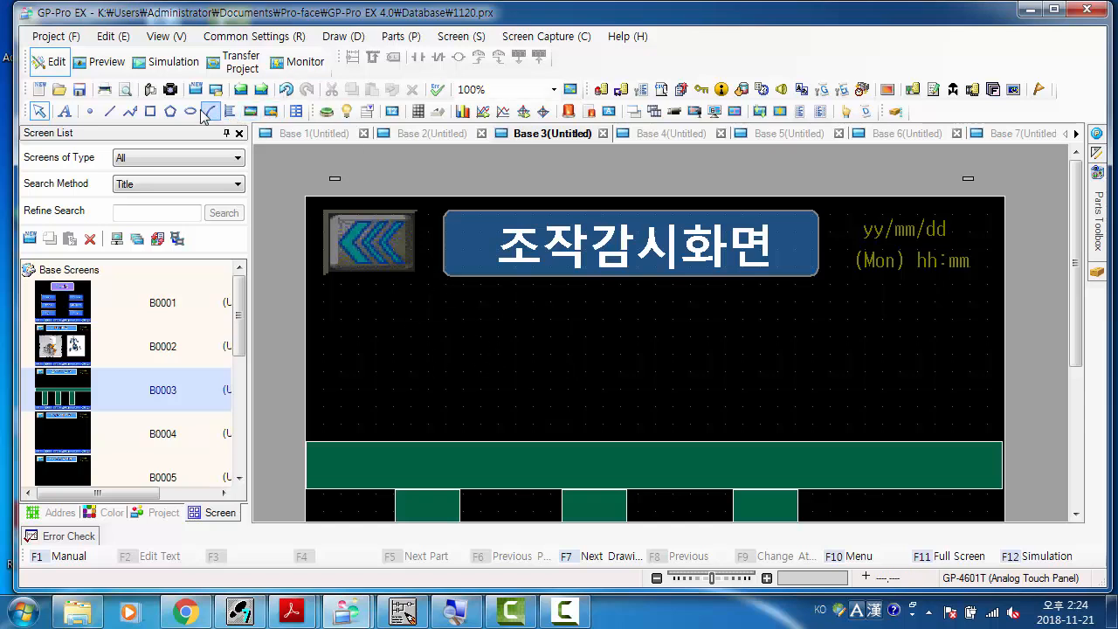
left_click(150, 111)
left_click_drag(345, 296, 974, 427)
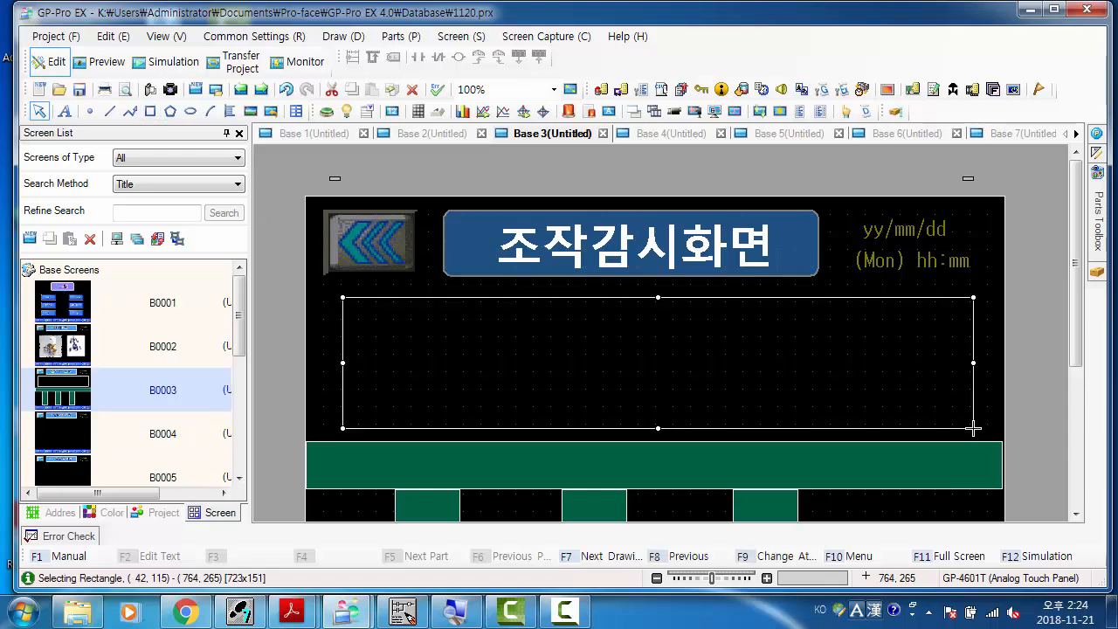
Fill the new rectangle with light gray display color E10 and pattern None
double_click(539, 299)
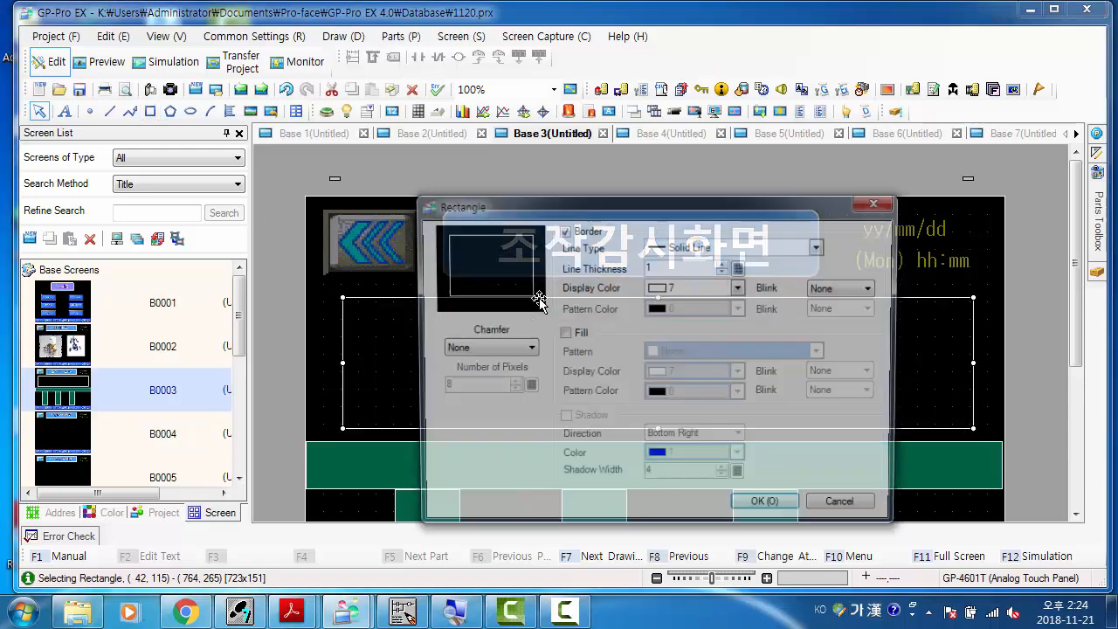
left_click(562, 334)
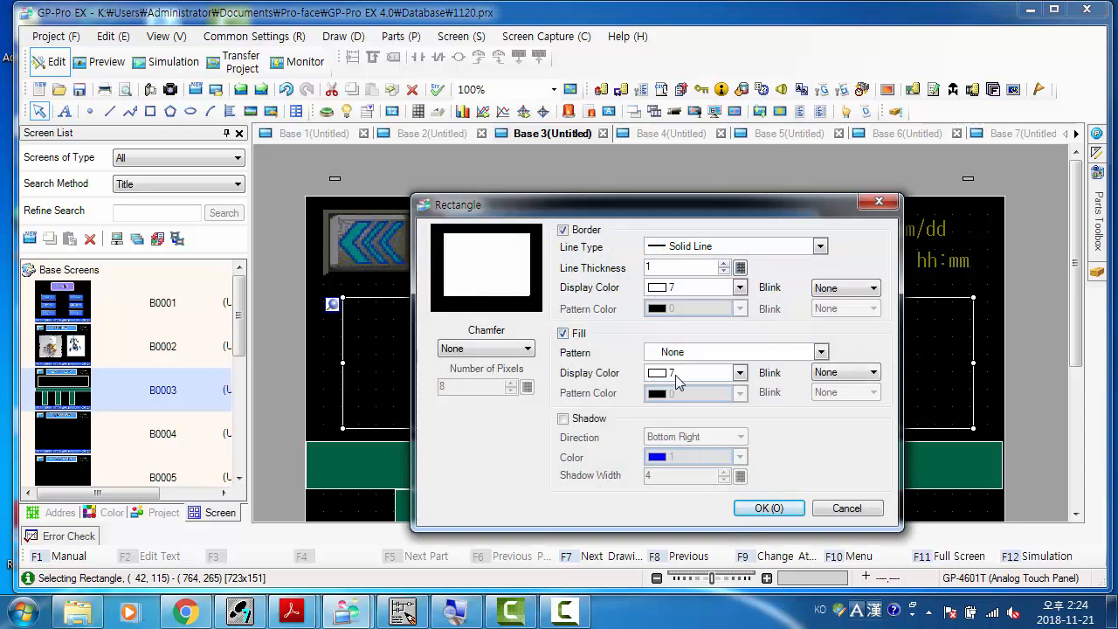
left_click(739, 372)
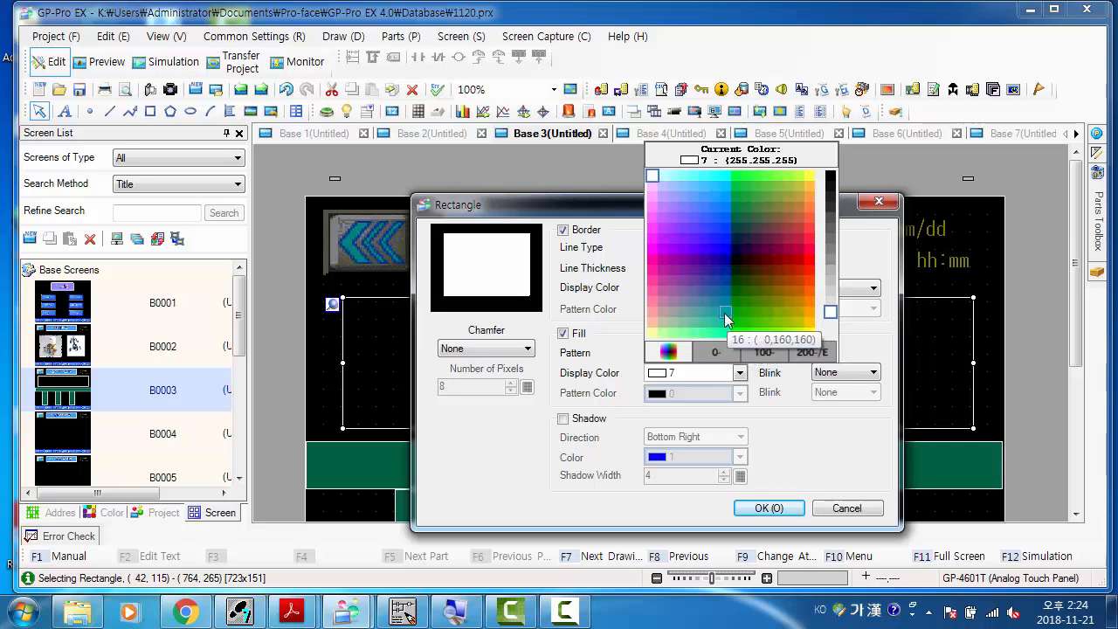
left_click(830, 283)
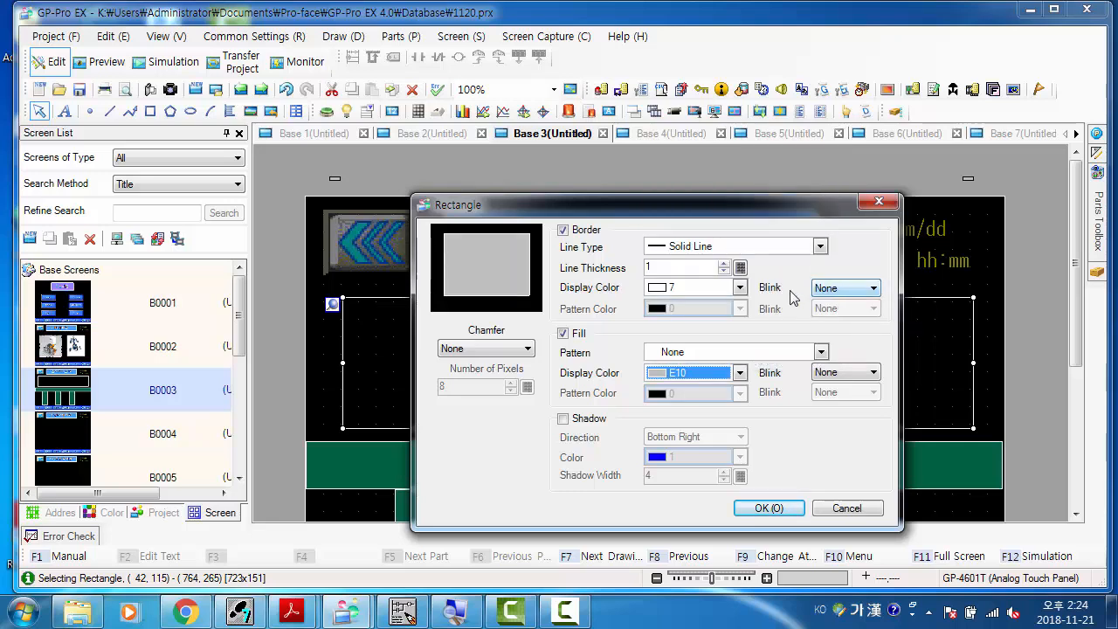
left_click(767, 507)
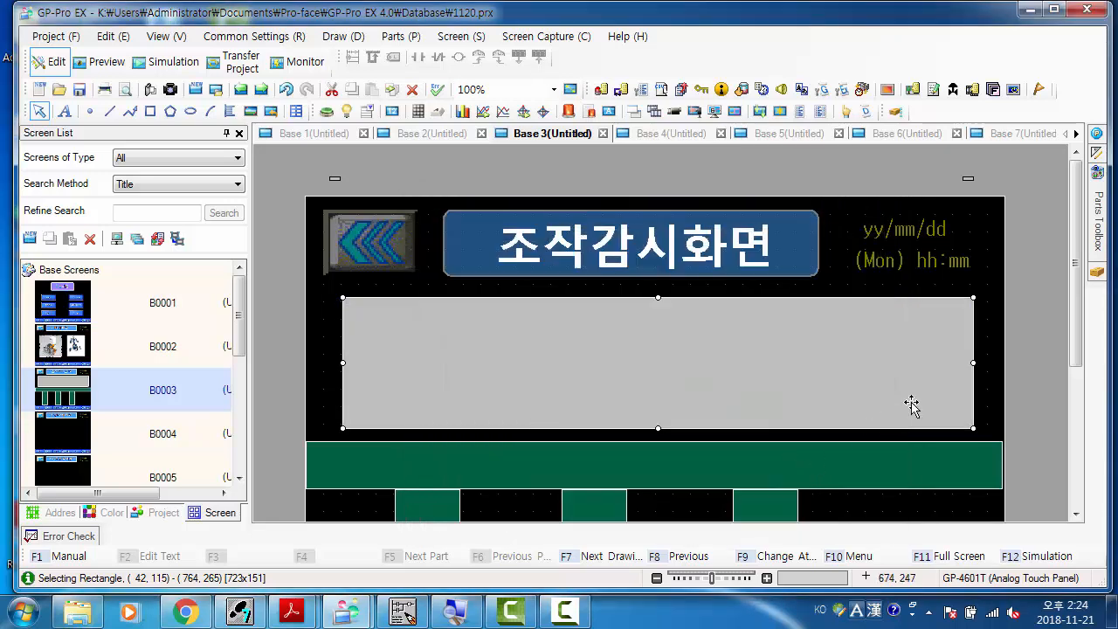
left_click(990, 387)
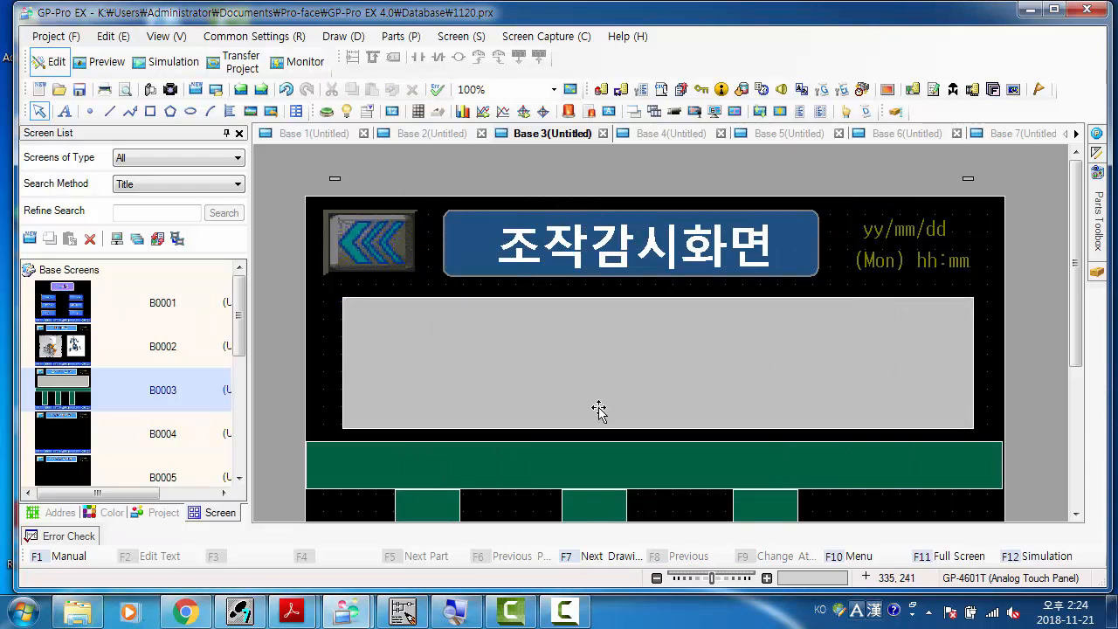
scroll(602, 390, "down", 3)
scroll(603, 391, "down", 4)
left_click(431, 348)
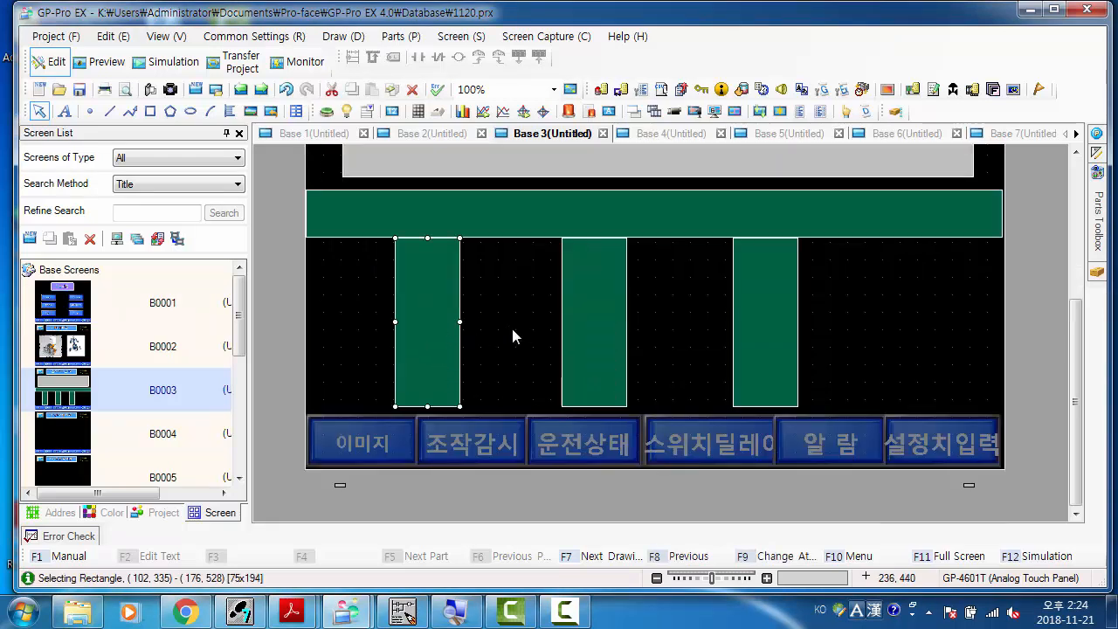
scroll(513, 332, "up", 3)
scroll(513, 336, "up", 3)
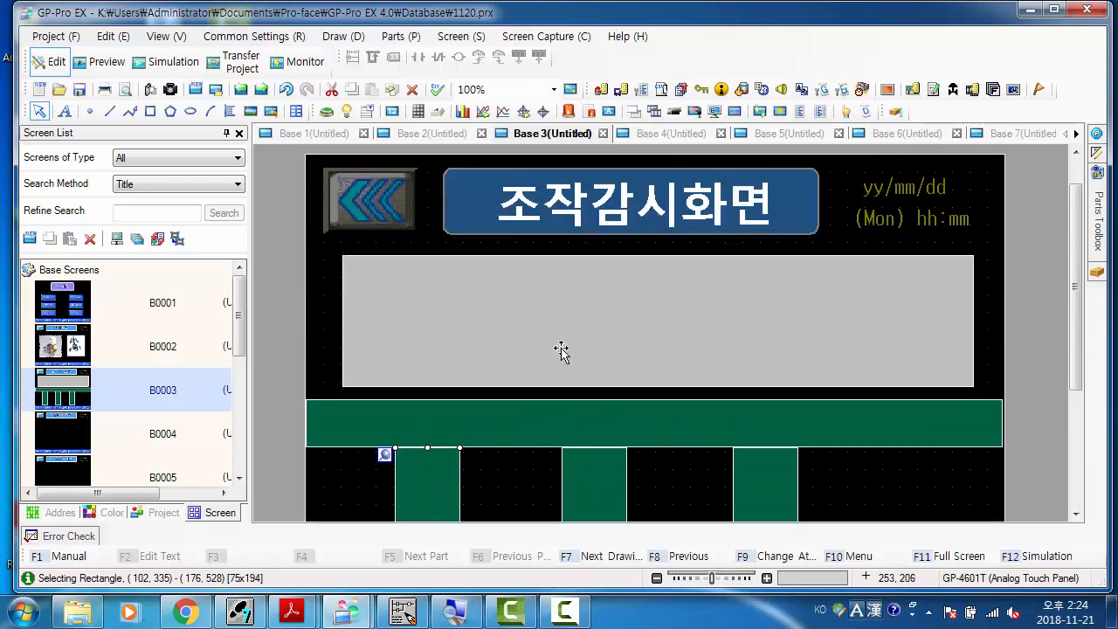
left_click(1002, 347)
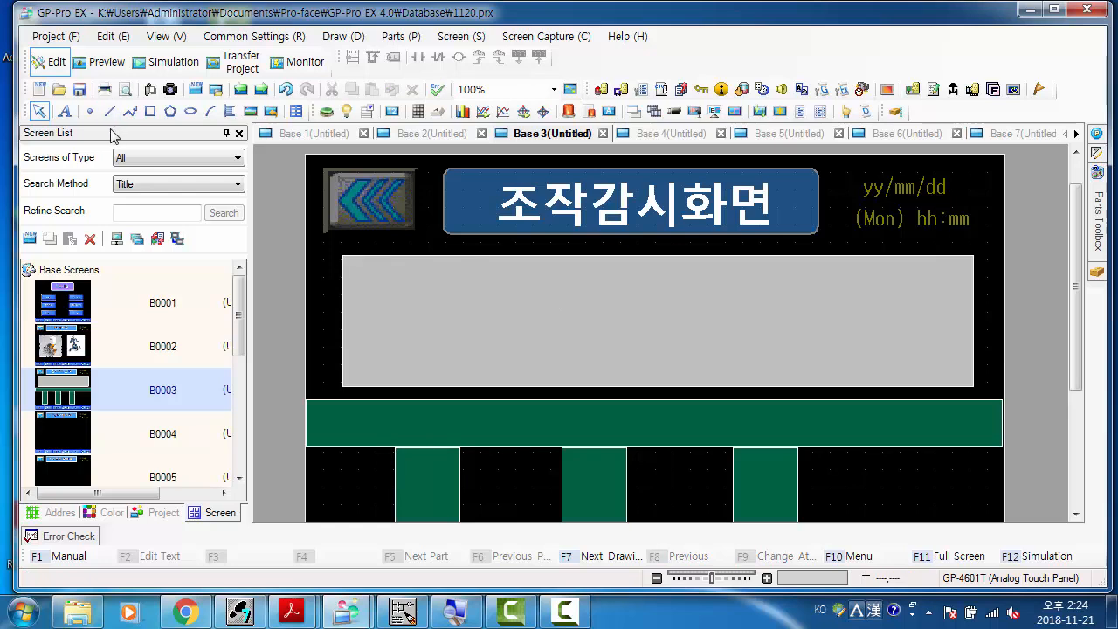
Place the text 자동 near the gray panel's upper-left corner and enlarge it to about 48 x 32 pixels
left_click(64, 114)
left_click(331, 246)
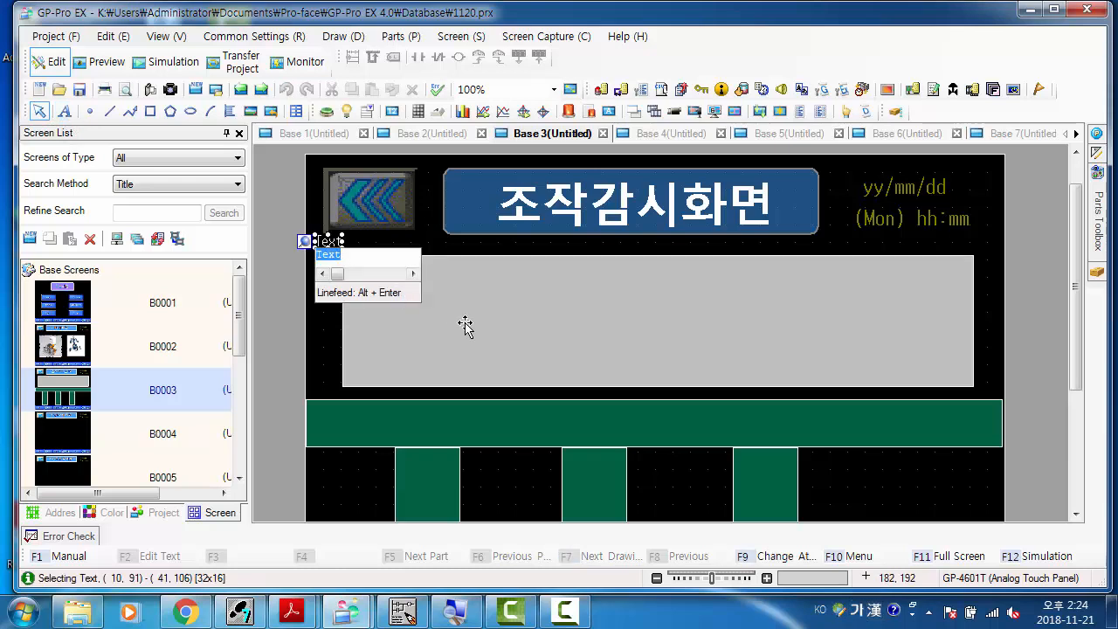
type("자동운")
key("BackSpace")
key("BackSpace")
key("BackSpace")
key("Return")
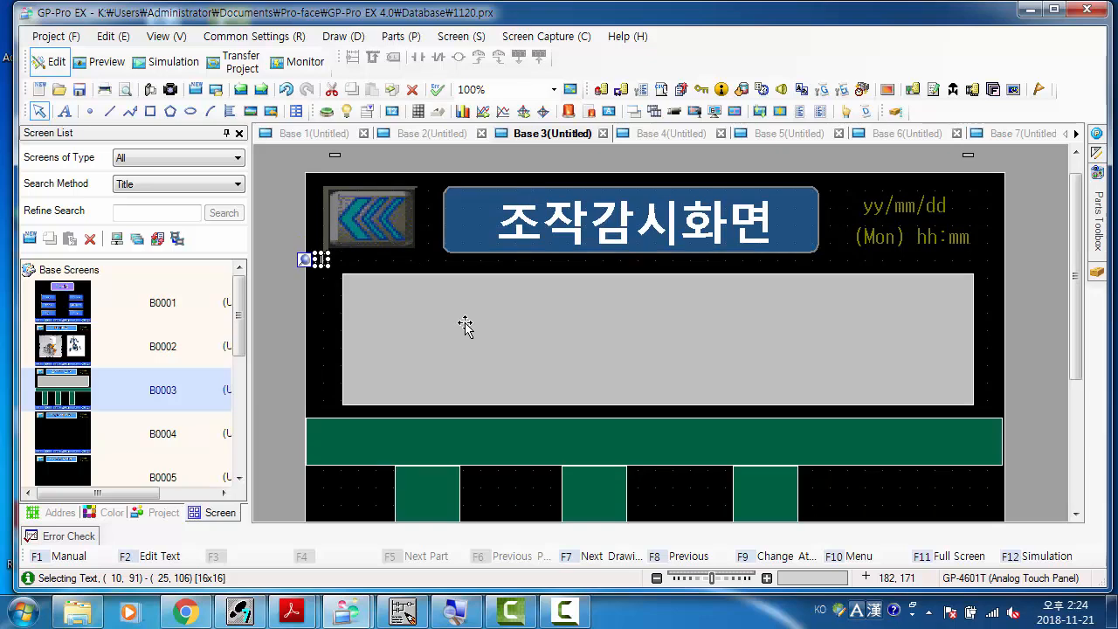
left_click_drag(327, 266, 356, 280)
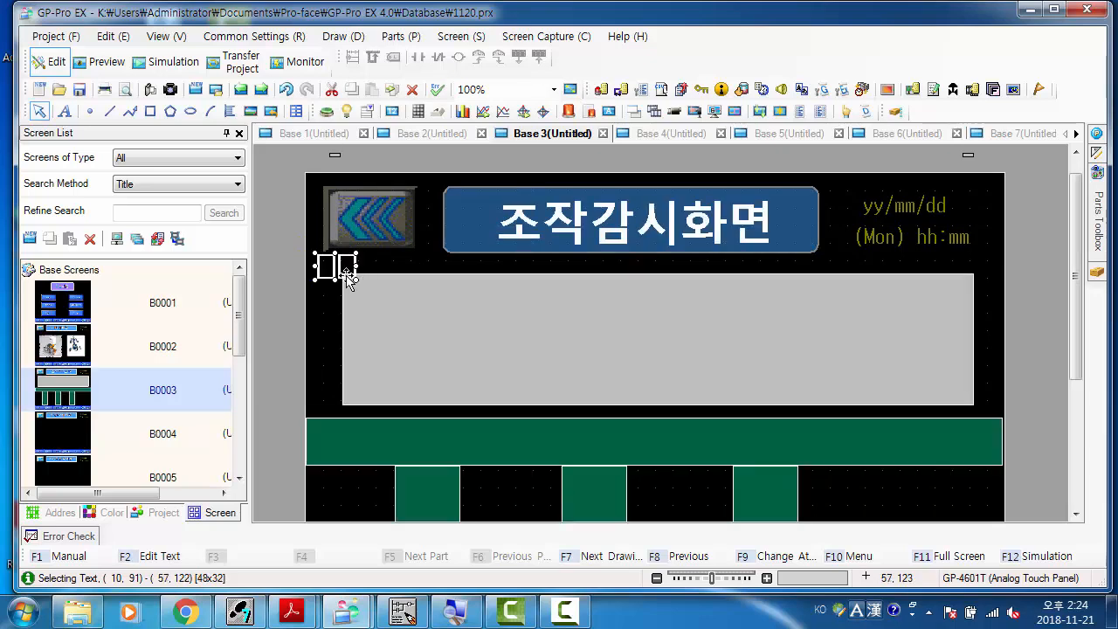
Set the 자동 label's font to Image Font, 굴림, 16 pt
double_click(335, 270)
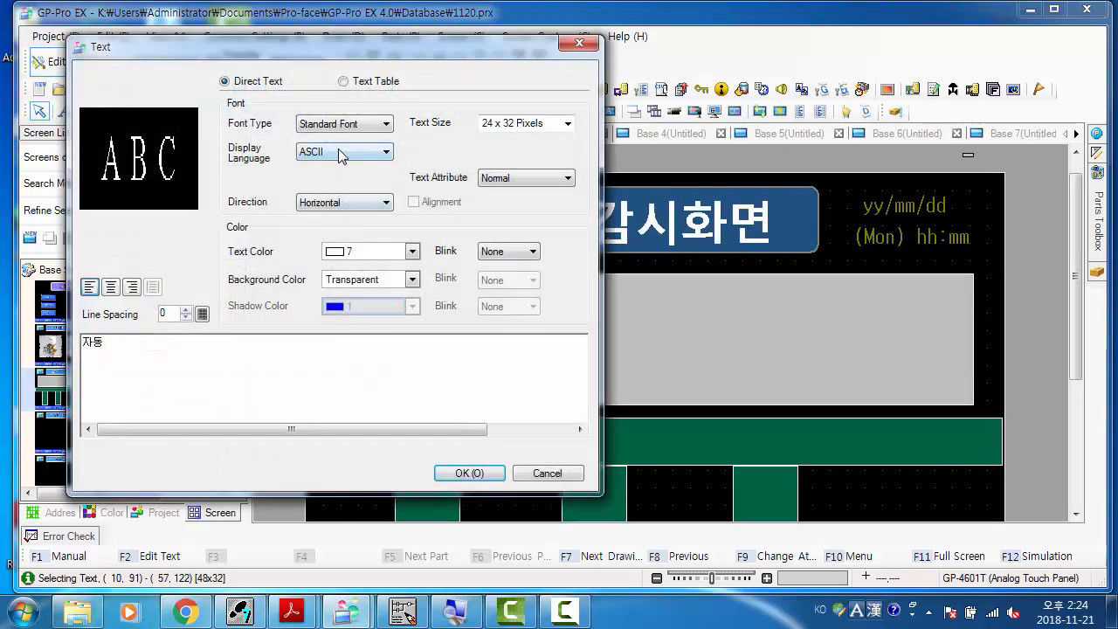
left_click(338, 151)
left_click(349, 132)
left_click(350, 132)
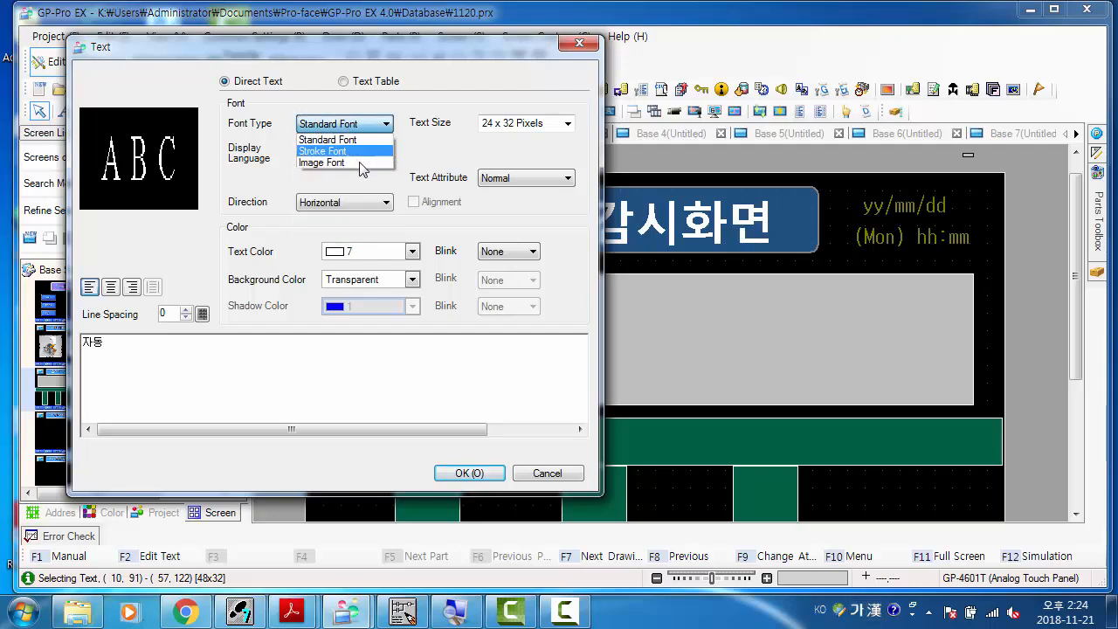
left_click(362, 164)
left_click(384, 151)
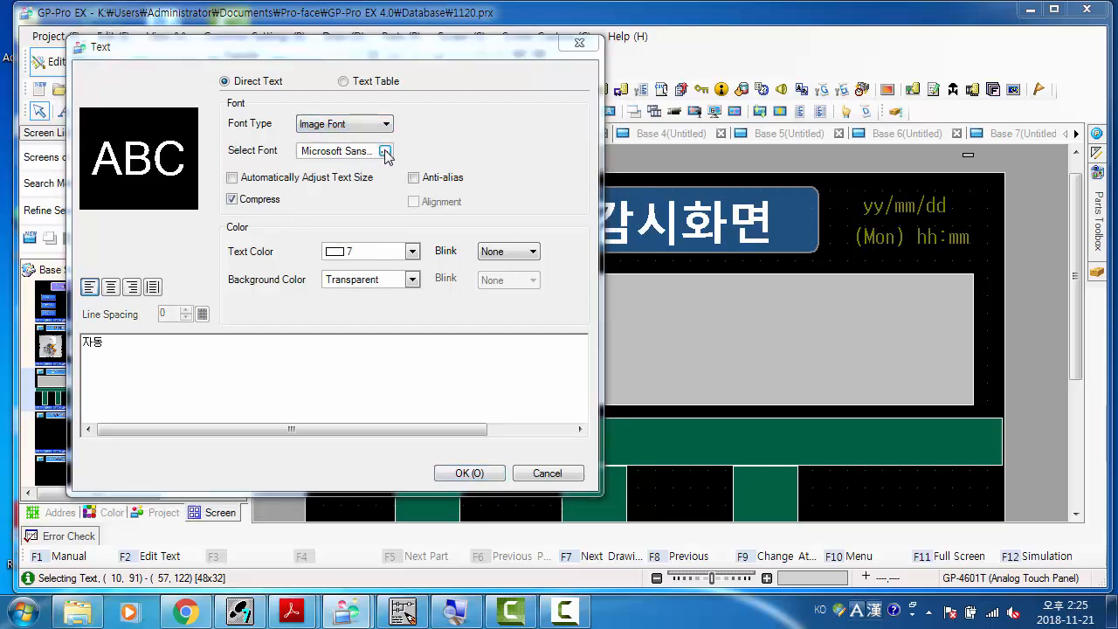
left_click_drag(247, 268, 253, 290)
left_click(207, 267)
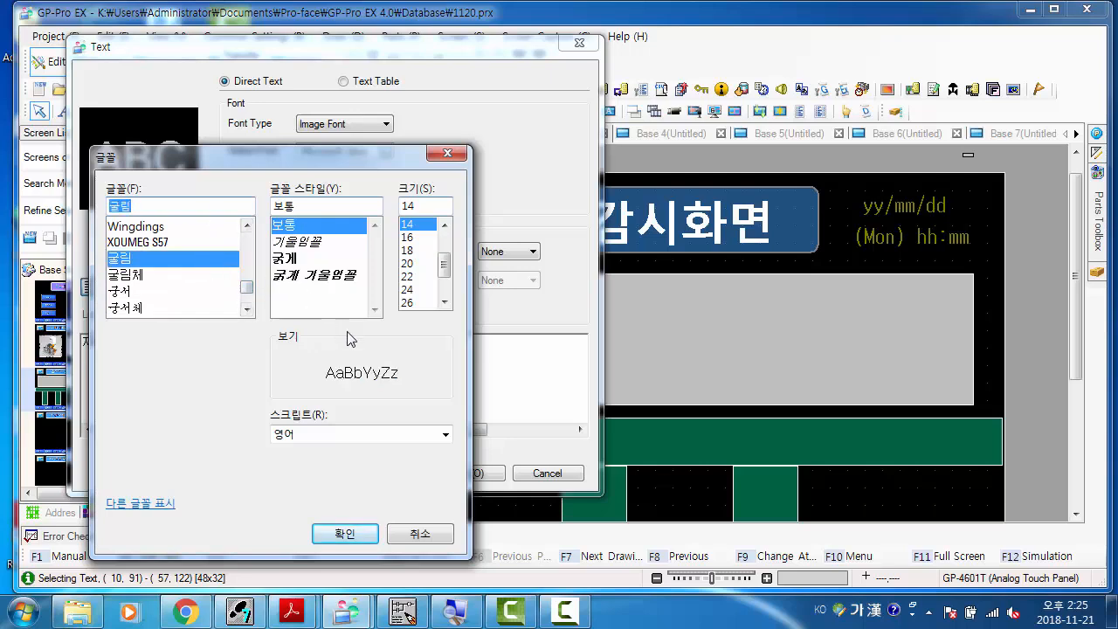
left_click(411, 237)
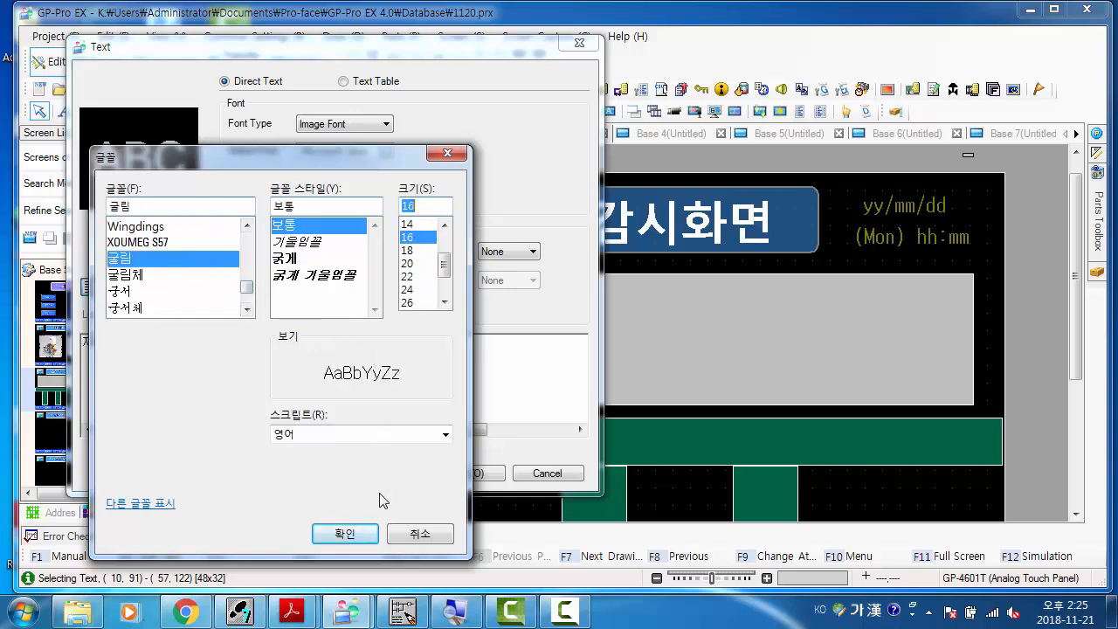
left_click(345, 532)
left_click(464, 473)
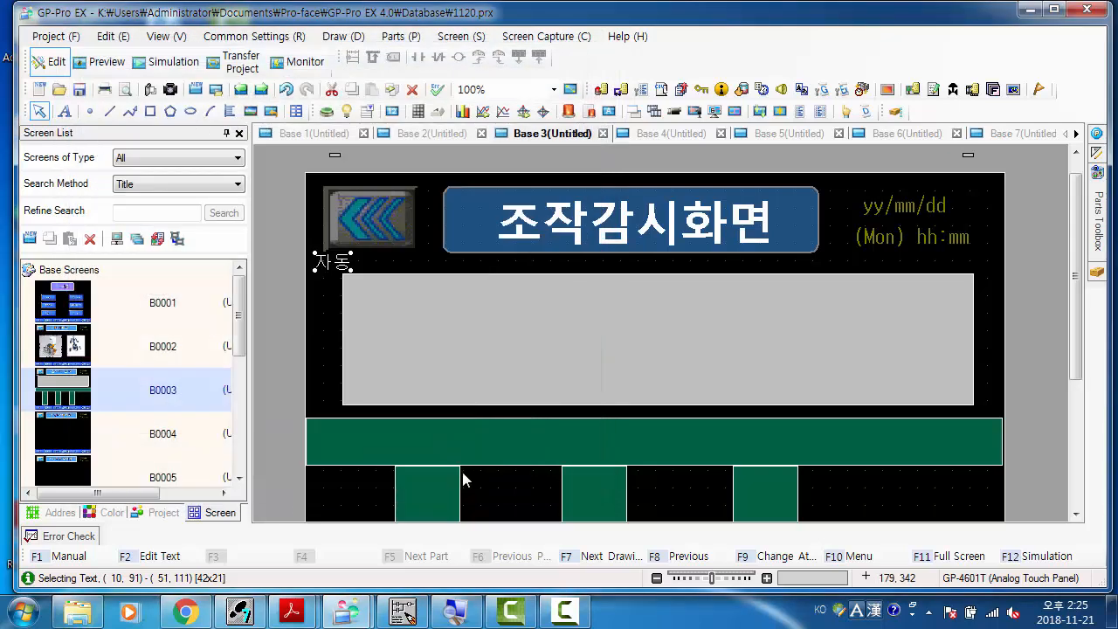
Add a second line reading 운전 below 자동 in the label
double_click(334, 262)
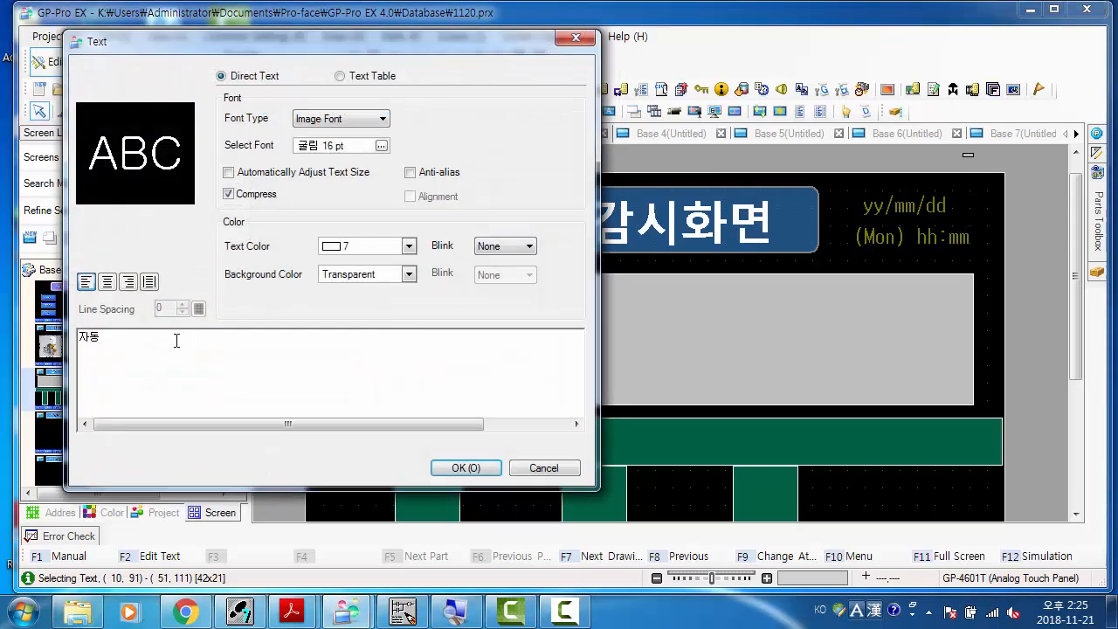
left_click(156, 341)
type("운전")
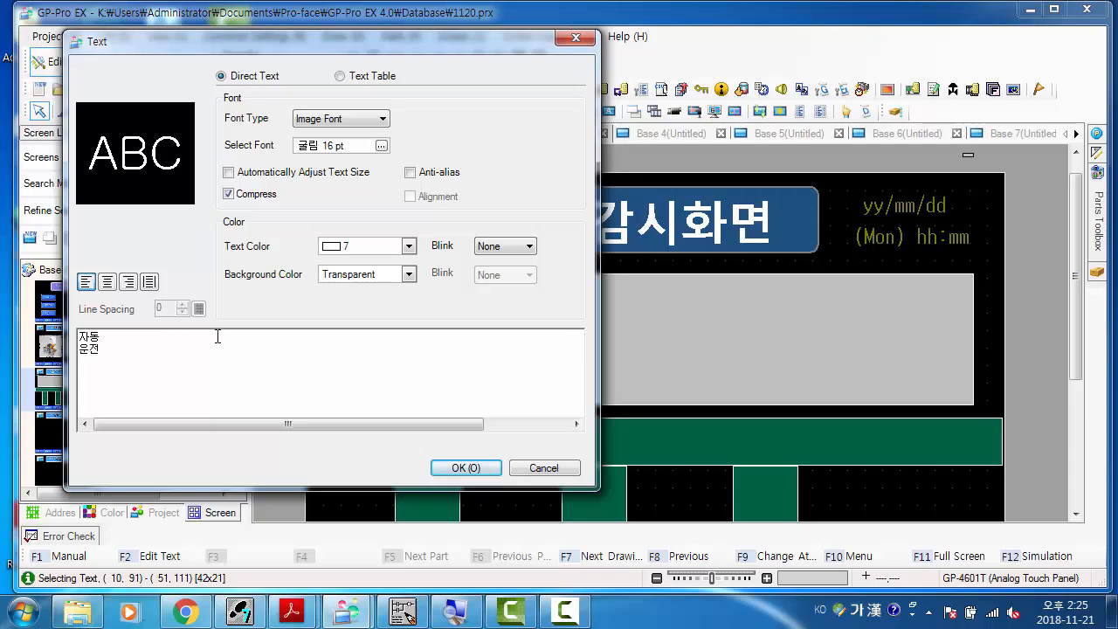
left_click(466, 467)
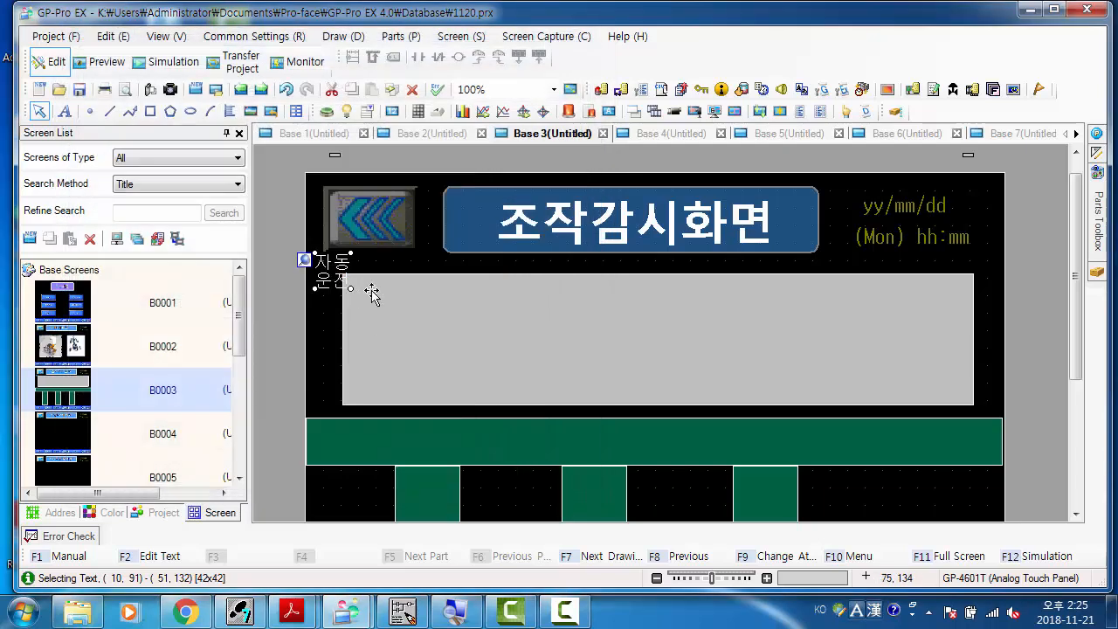
Change the gray panel's fill display color to the darker gray E5
double_click(390, 291)
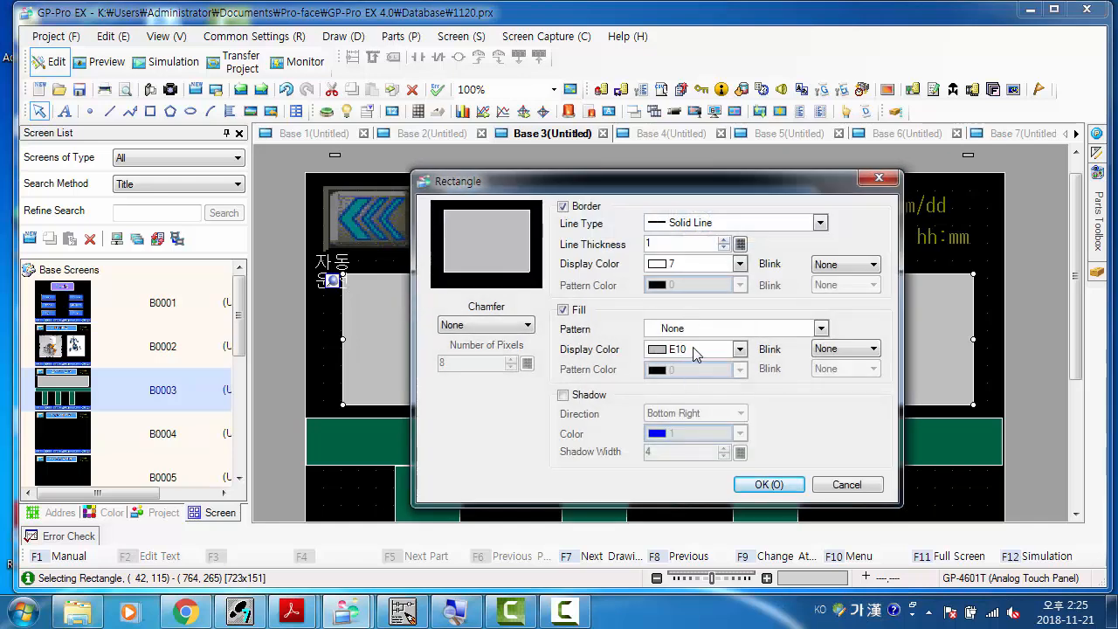
left_click(696, 351)
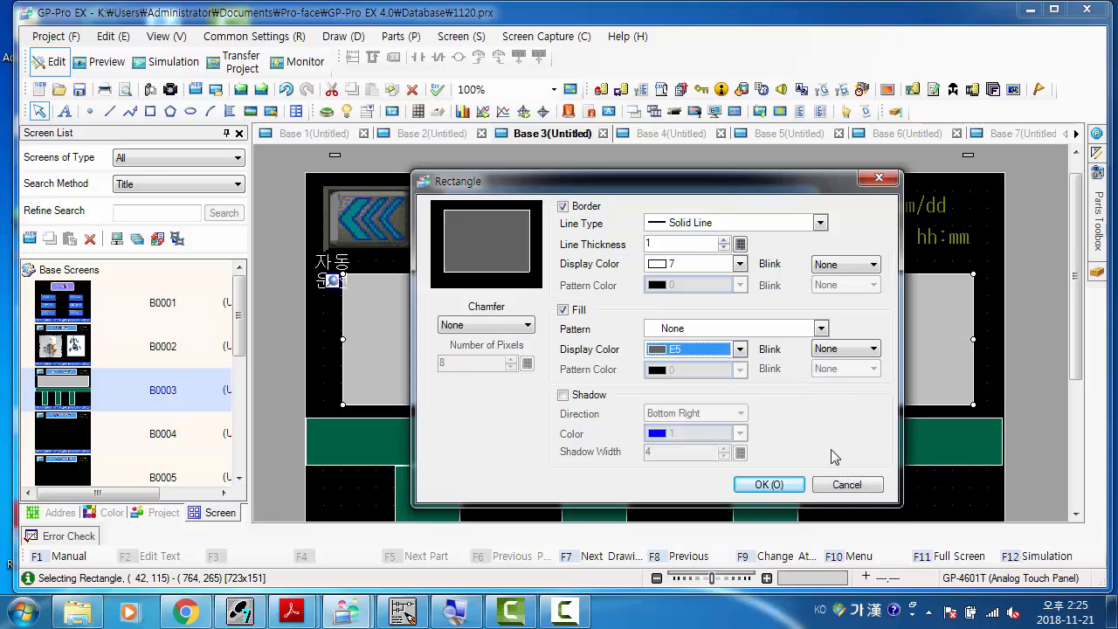
left_click(832, 450)
left_click(769, 484)
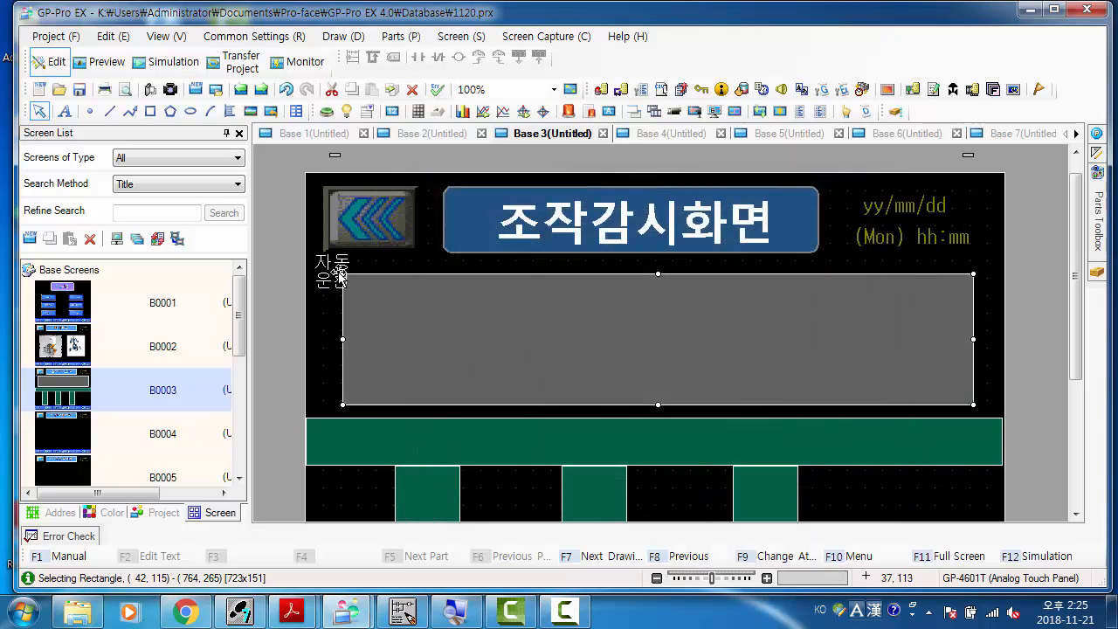
Move the 자동 운전 label into the gray panel at about X 80, Y 115, and set its font to 굴림 14 pt bold
left_click(337, 276)
mouse_move(388, 302)
left_mouse_down()
mouse_move(407, 299)
mouse_move(396, 297)
left_mouse_up()
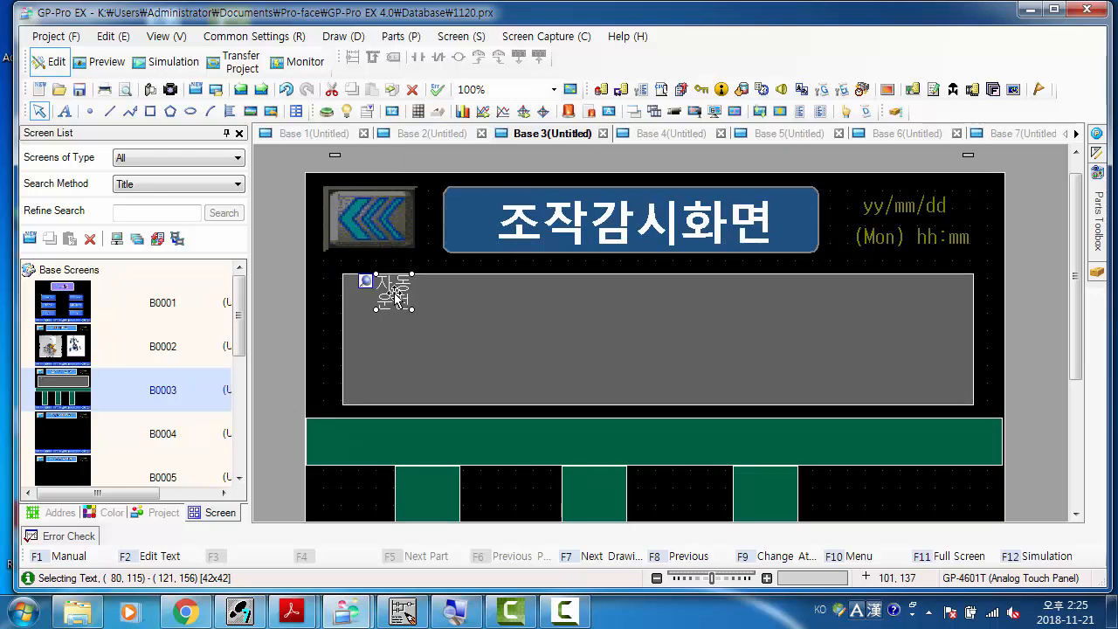
double_click(395, 297)
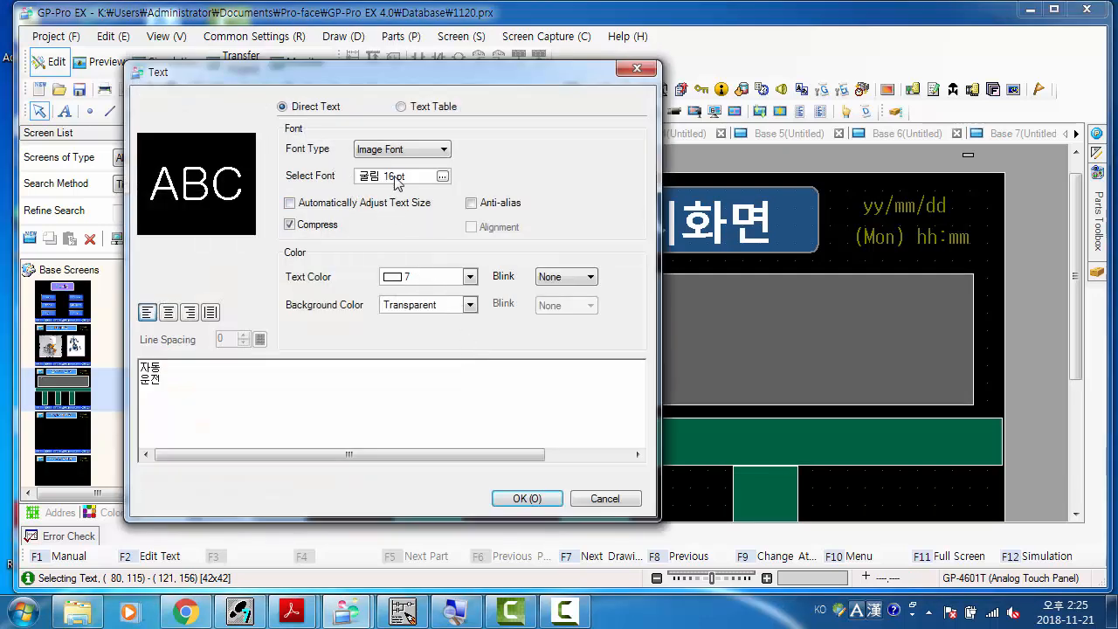
left_click(443, 176)
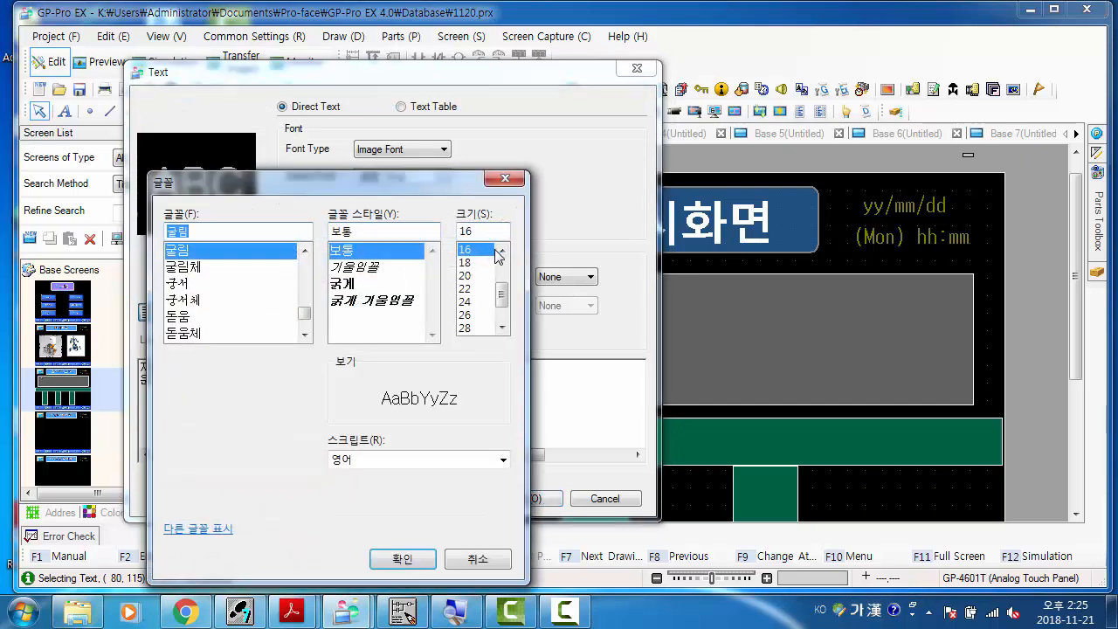
left_click(502, 249)
left_click(471, 249)
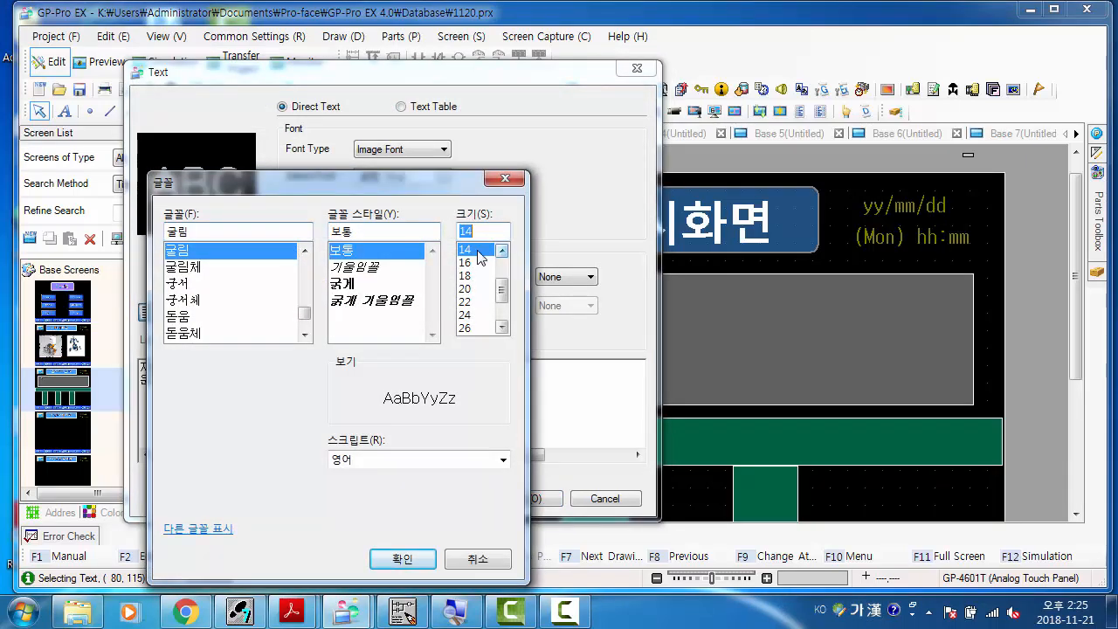
left_click(351, 285)
left_click(406, 557)
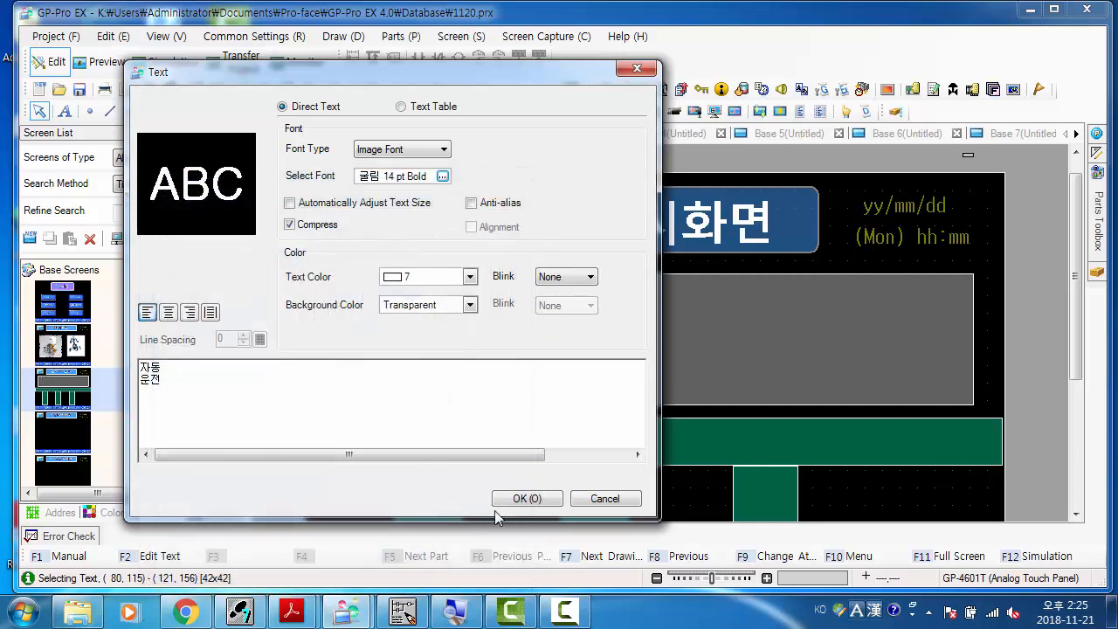
left_click(524, 498)
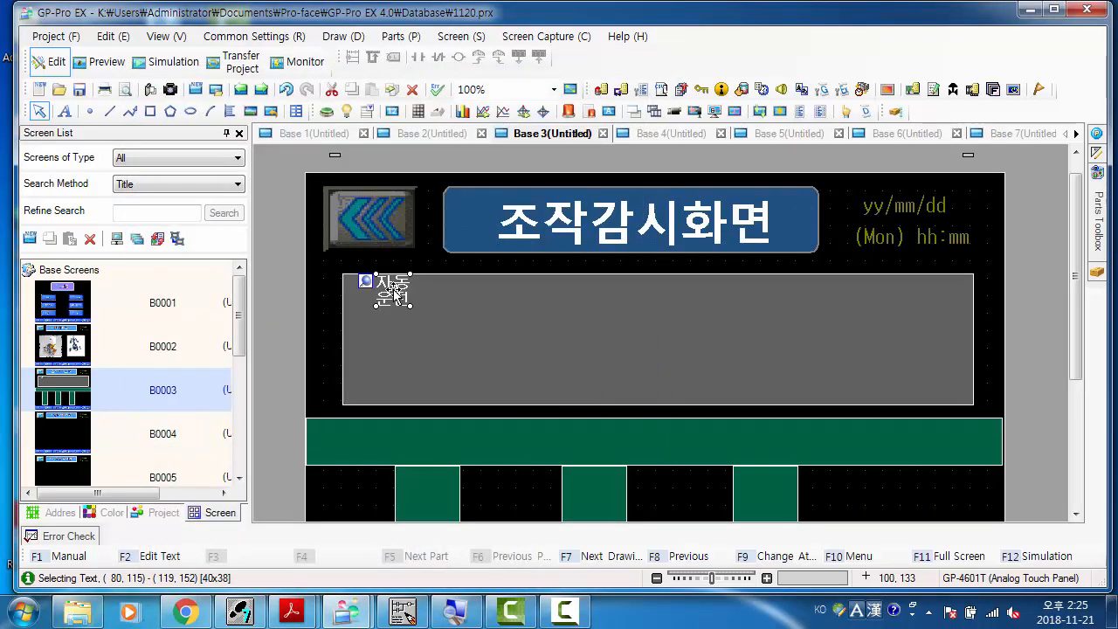
Copy the 자동 운전 label to about X 155 in the same row and change the copy's two-line text to 수동 모드
left_click_drag(391, 285, 458, 302)
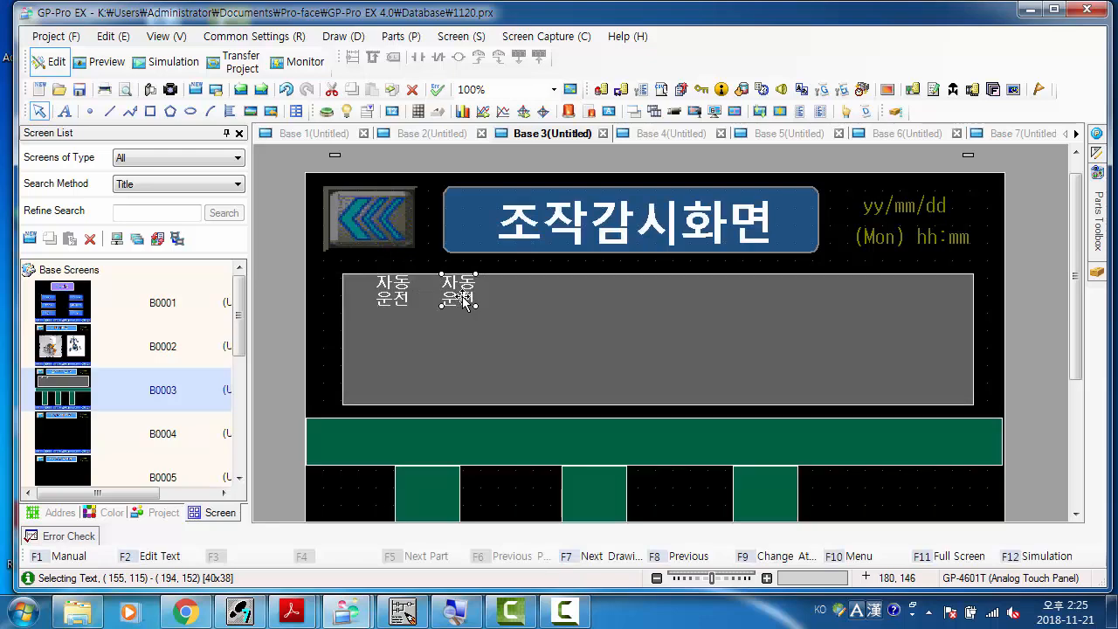
double_click(464, 301)
left_click_drag(230, 381, 194, 362)
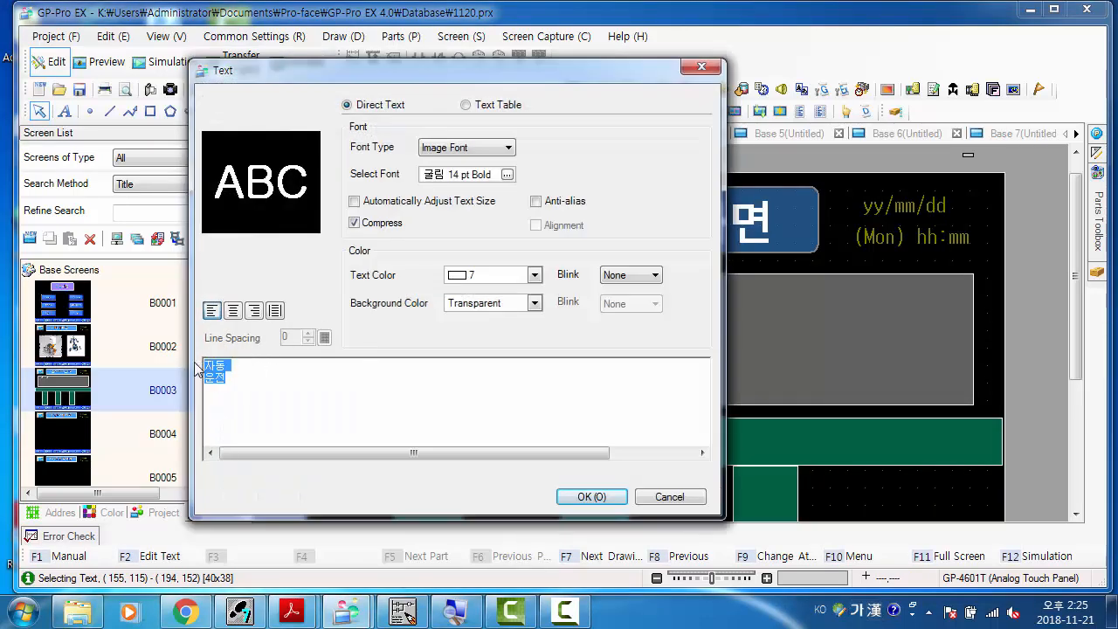
type("수동")
key("Return")
type("모드")
left_click(597, 497)
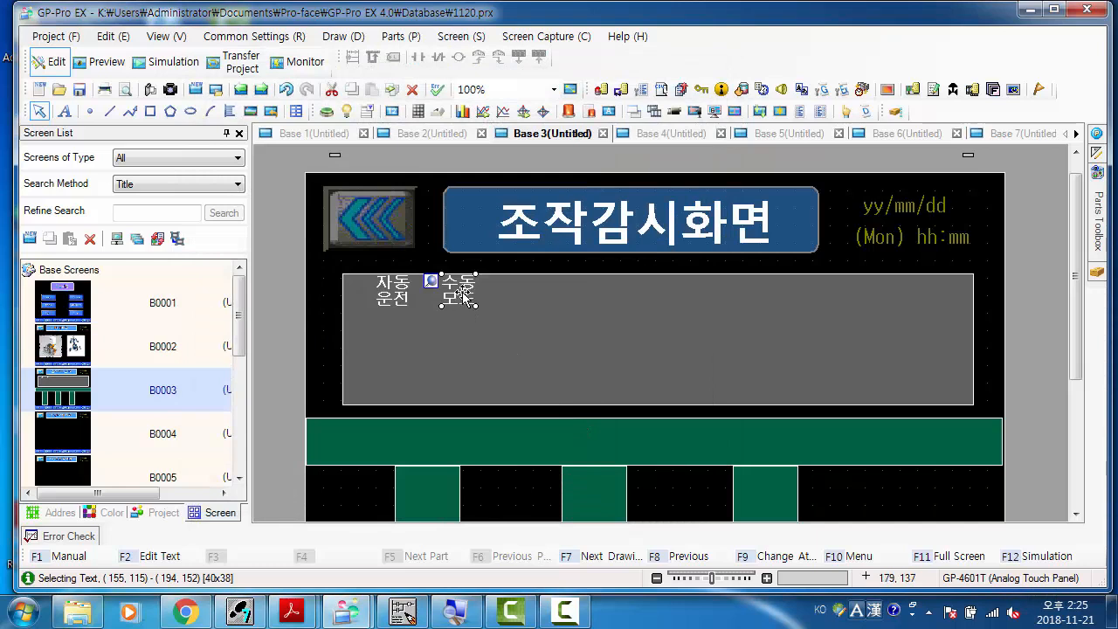
Copy the 수동 모드 label to about X 276 in the same row and change the copy's text to the single line A수동
left_click_drag(463, 297, 568, 302)
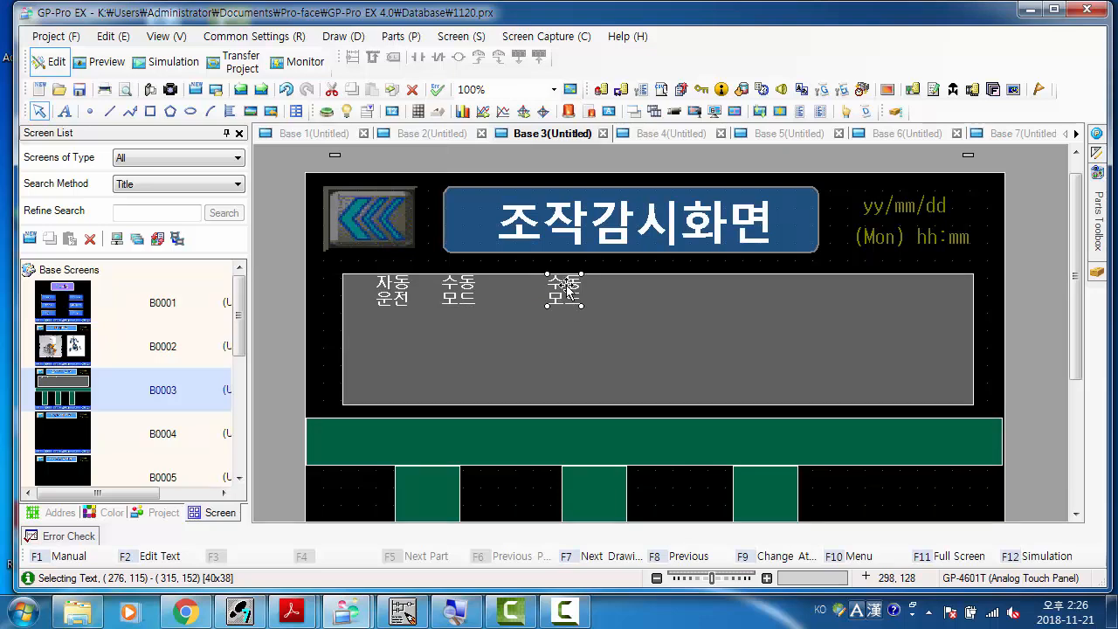
double_click(549, 295)
key("Hangul")
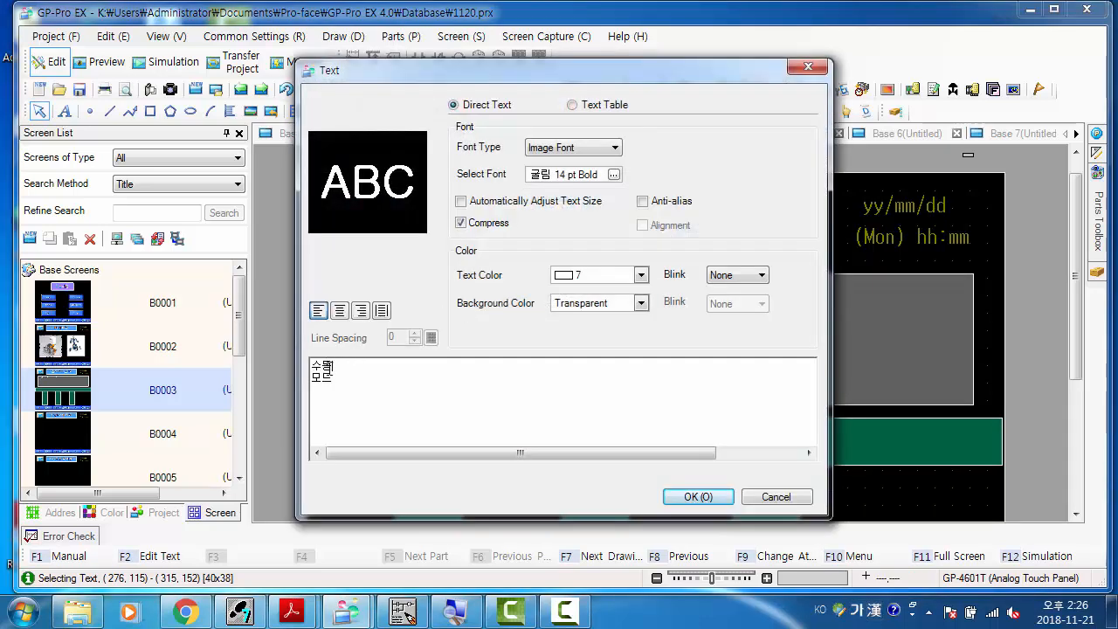
left_click_drag(333, 377, 316, 380)
key("BackSpace")
key("Left")
key("Left")
type("ㅈ")
key("BackSpace")
type("자")
key("Hangul")
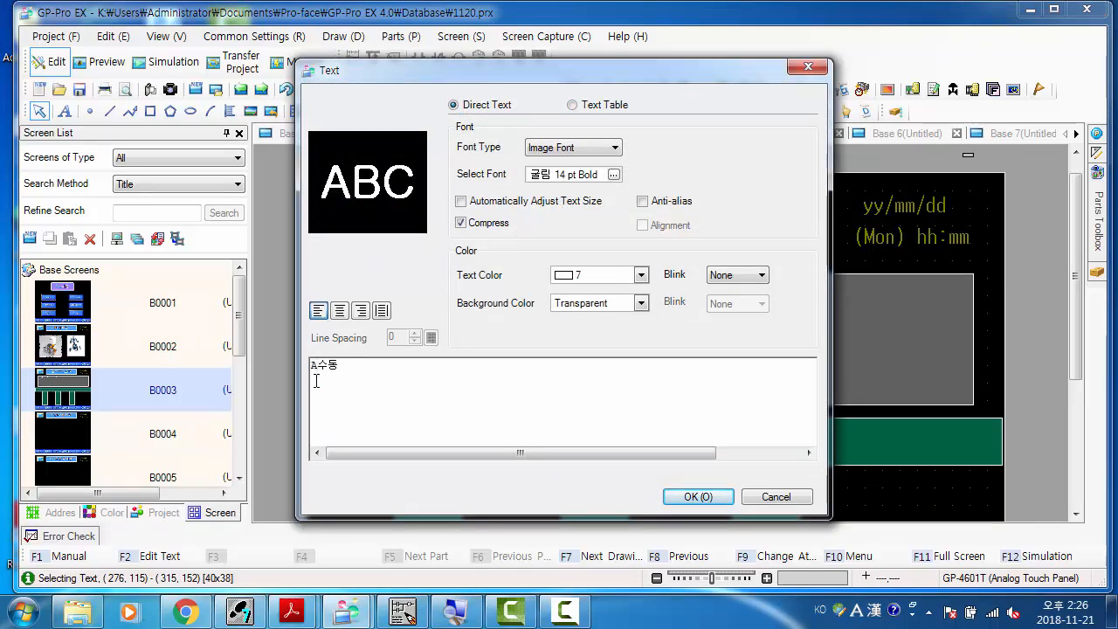
left_click(699, 496)
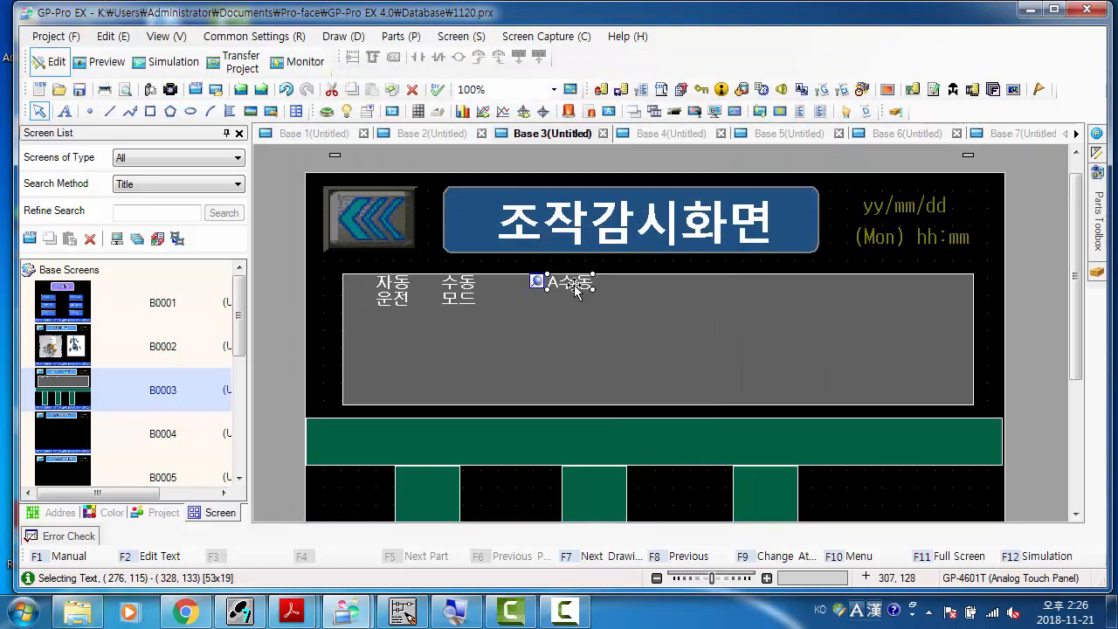
Make four copies of the A수동 label along the same row, at about X 372, 459, 543 and 669
left_click_drag(572, 283, 738, 290)
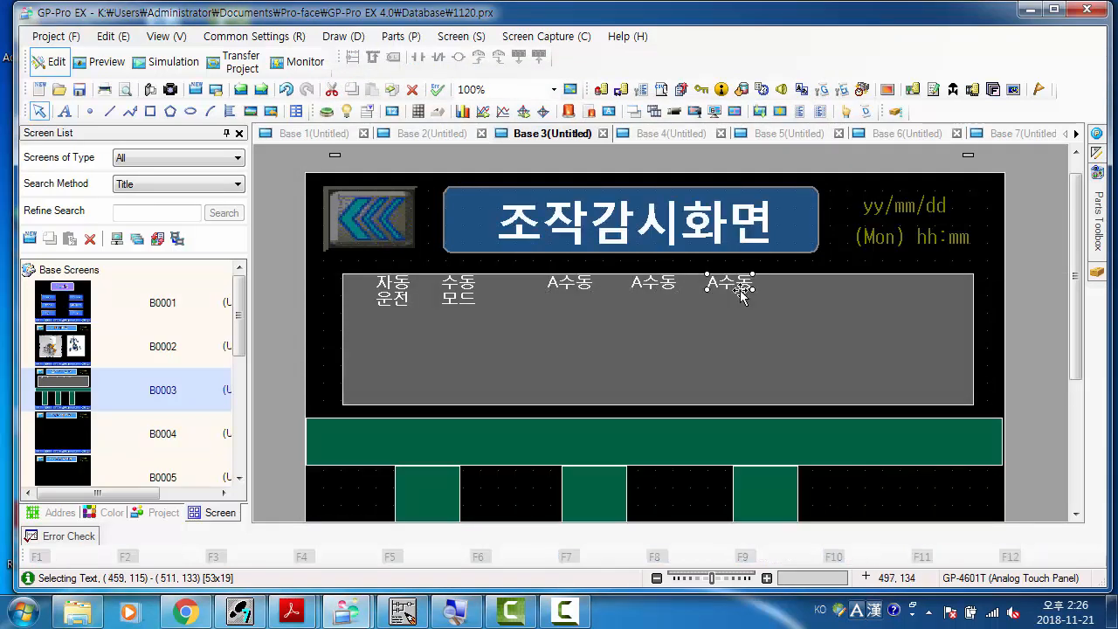
left_click(775, 287)
left_click(741, 292)
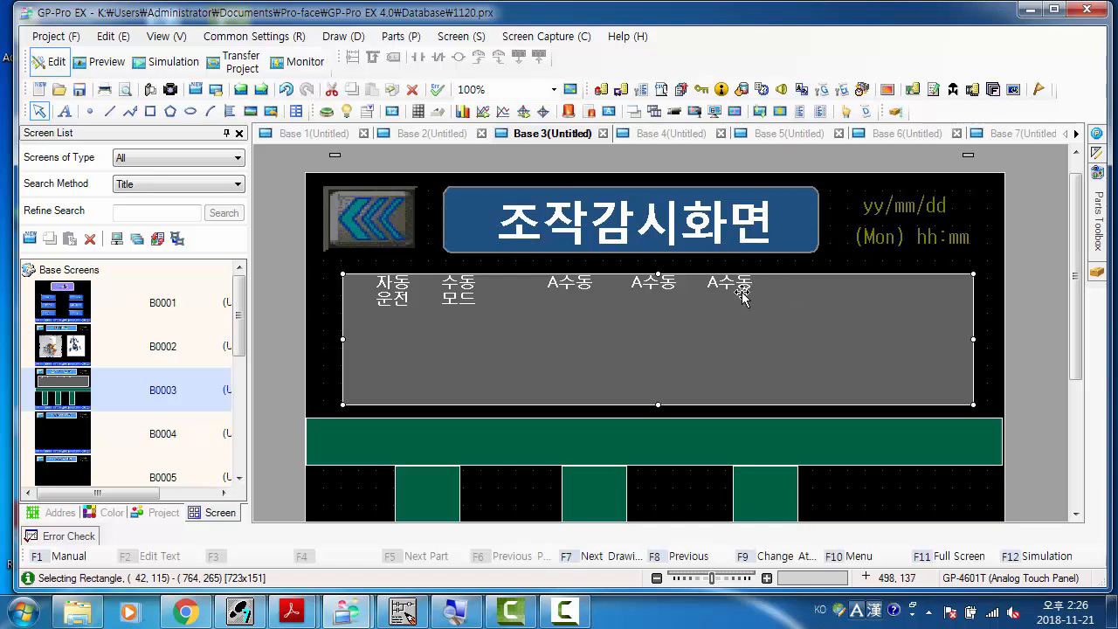
left_click(783, 270)
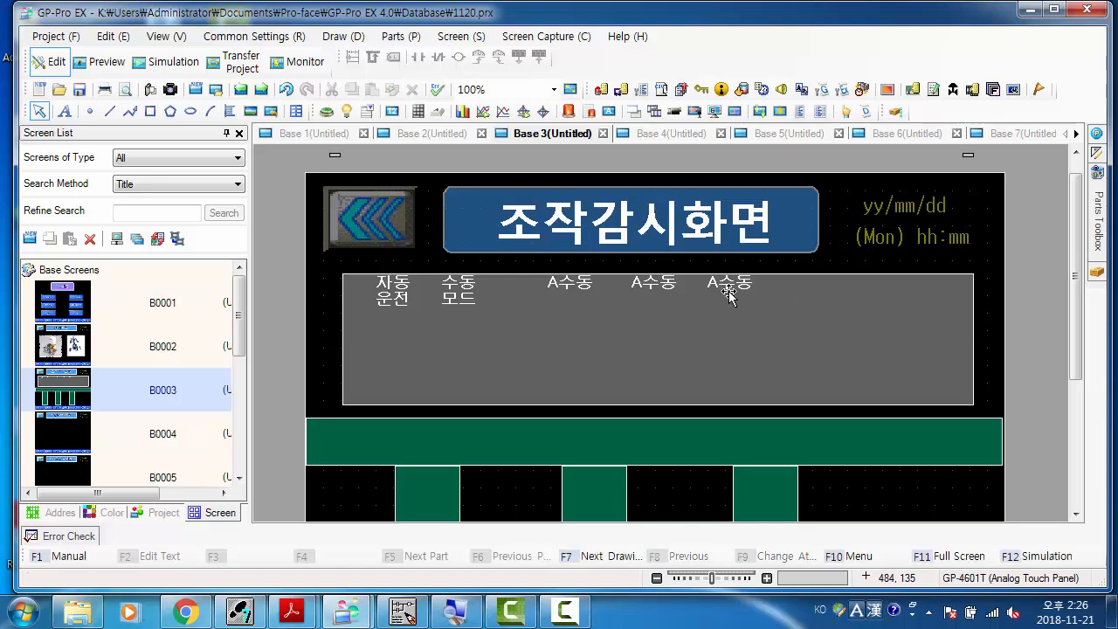
left_click(735, 289)
left_click_drag(743, 287, 930, 281)
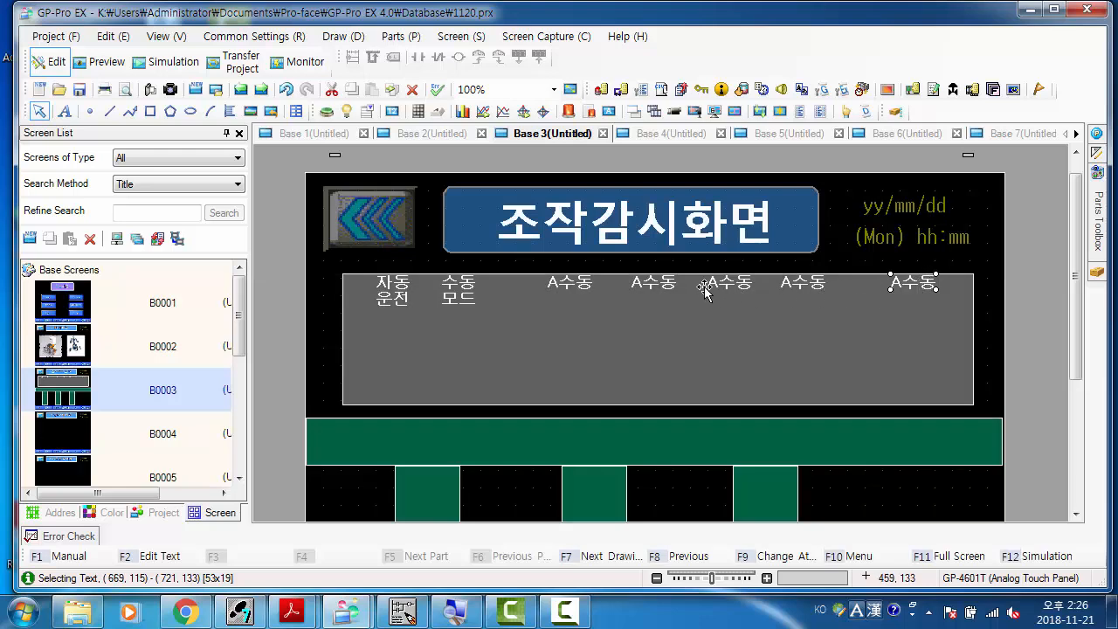
Change the text of the second A수동 label to B수동 and the third to C수동
double_click(651, 288)
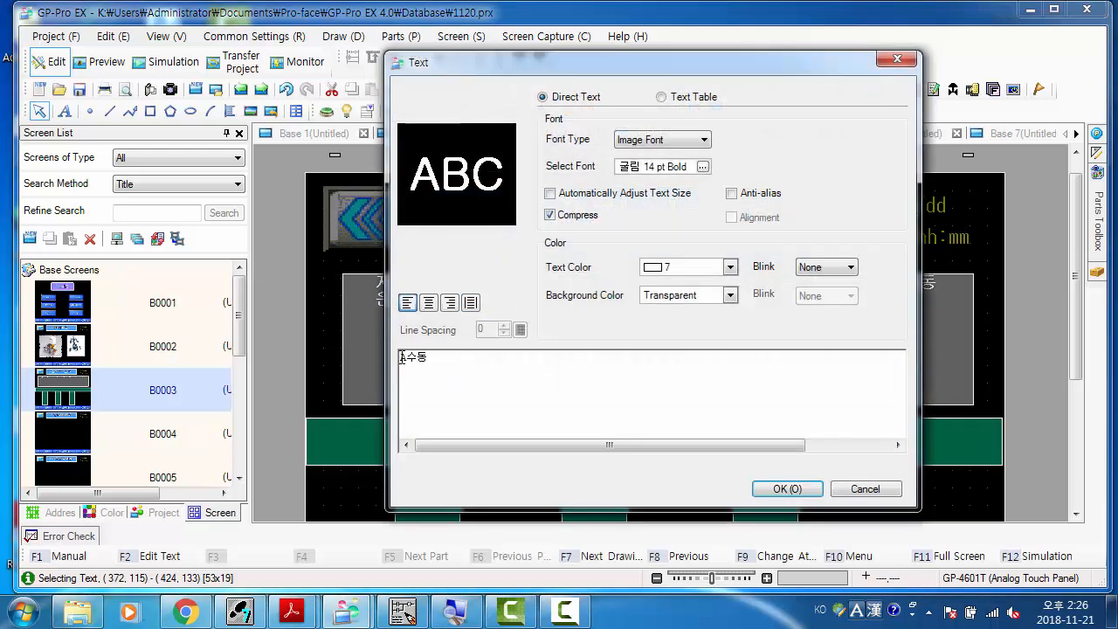
left_click_drag(407, 357, 386, 359)
type("B")
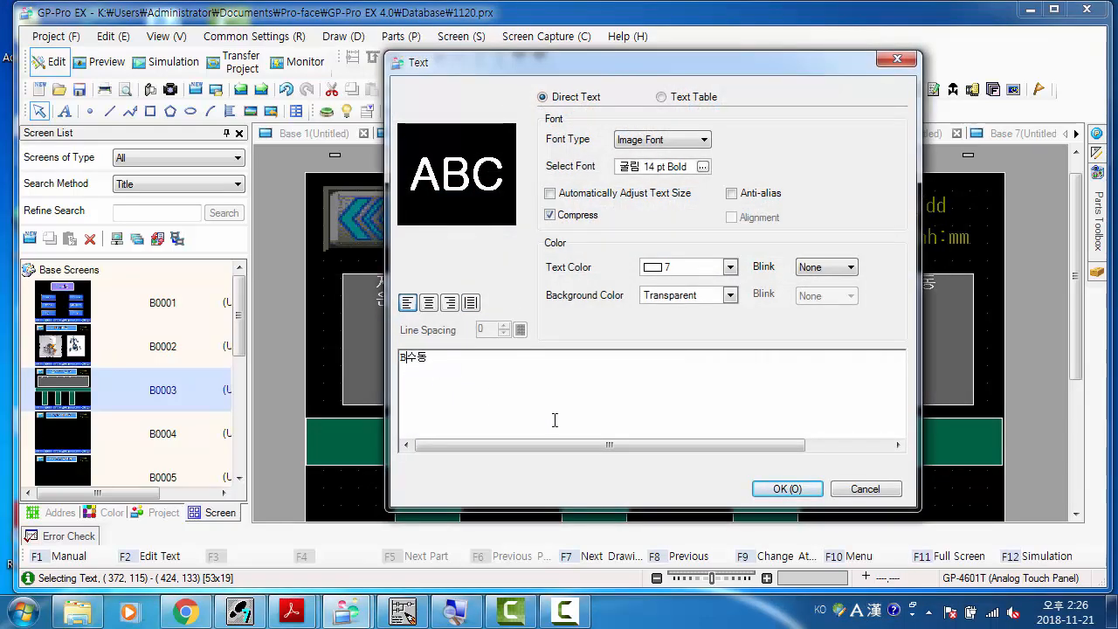
left_click(786, 488)
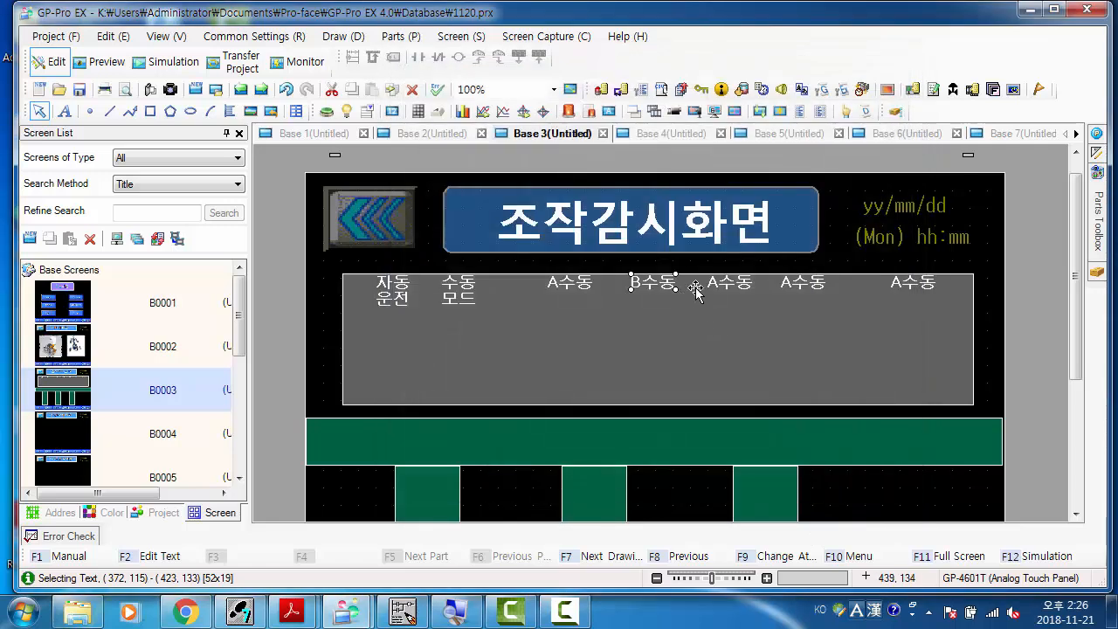
double_click(725, 285)
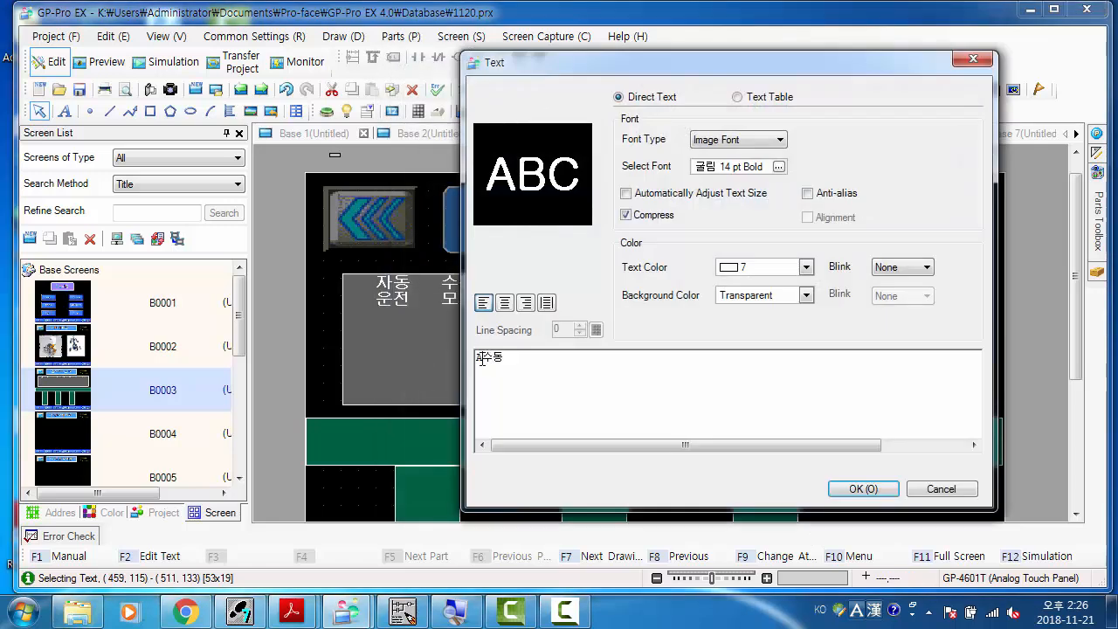
left_click_drag(483, 358, 476, 358)
type("C")
left_click(856, 489)
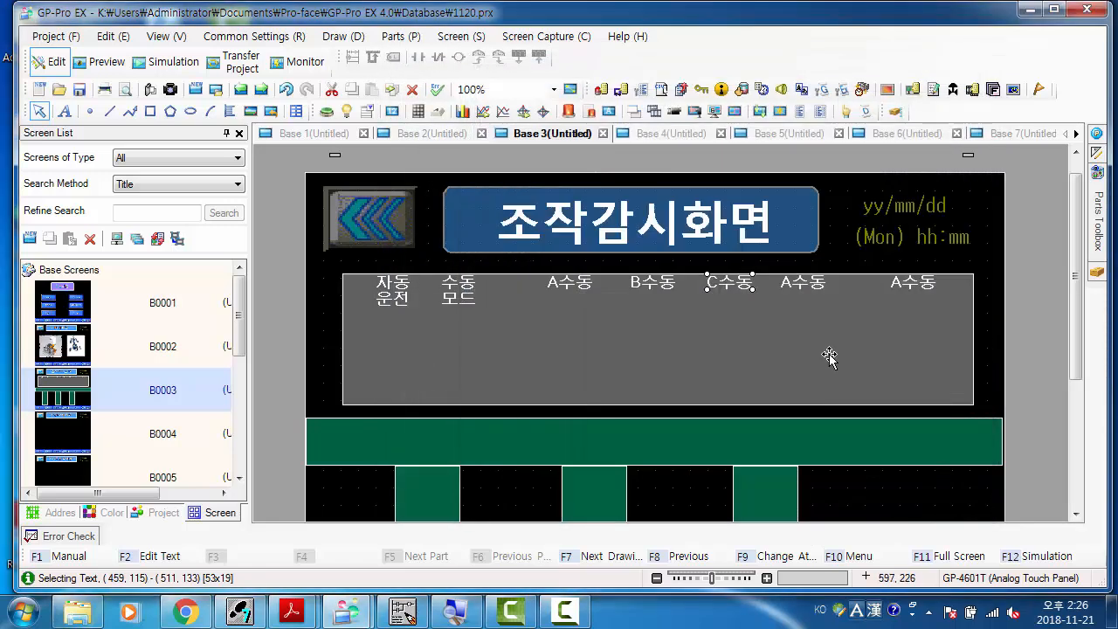
Change the text of the fourth A수동 label, just after C수동, to D수동
double_click(804, 284)
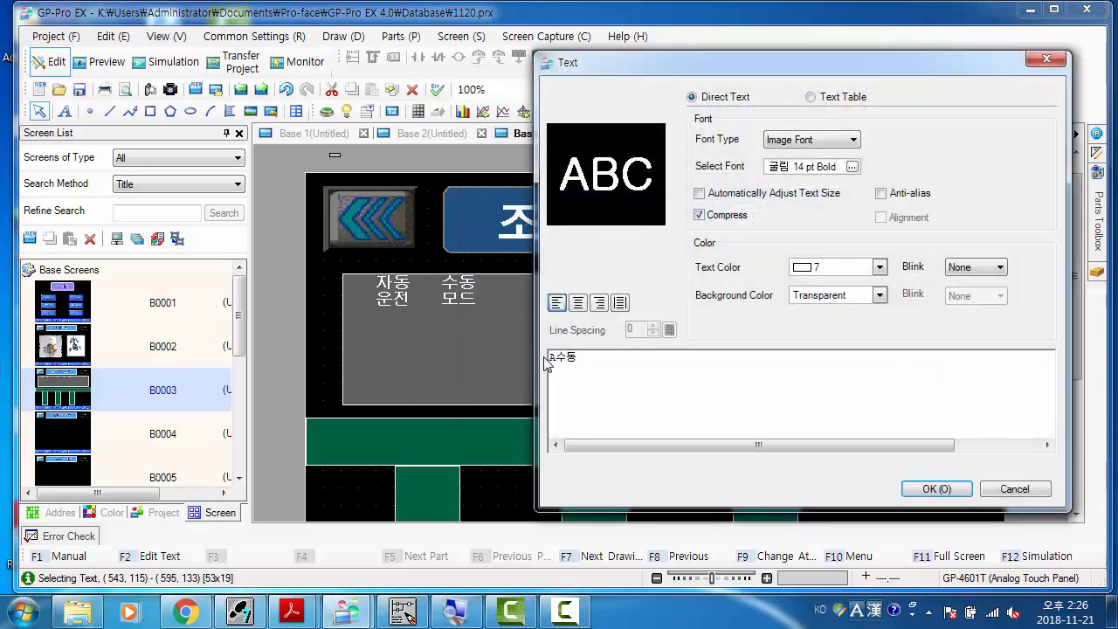
left_click_drag(547, 359, 556, 358)
type("D")
left_click(911, 485)
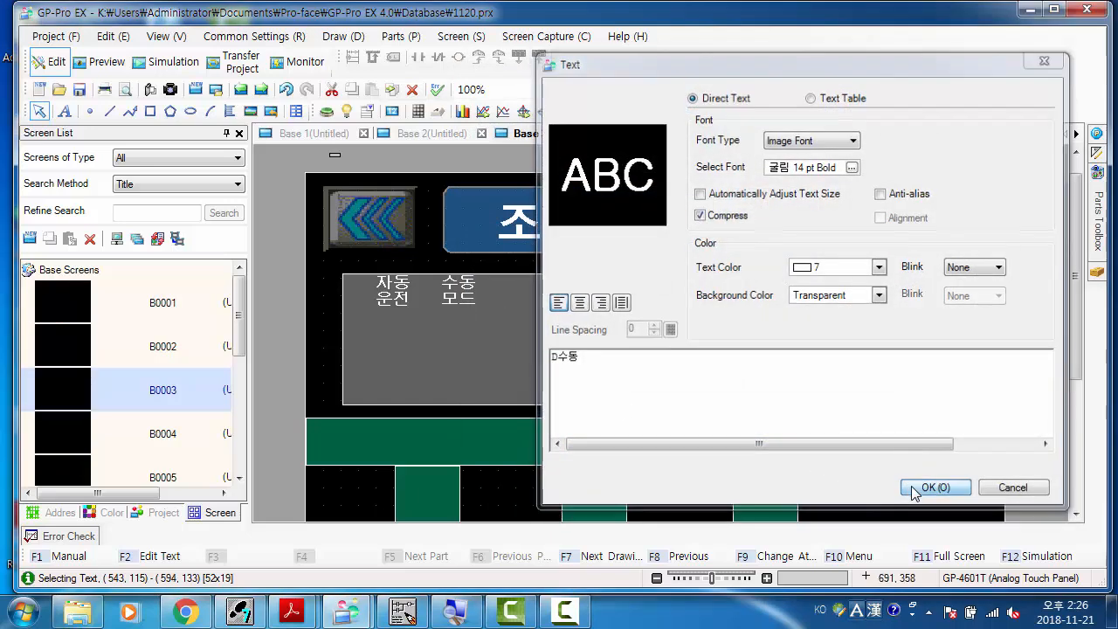
Replace the text of the last A수동 label in the row with 이동레벨
double_click(914, 281)
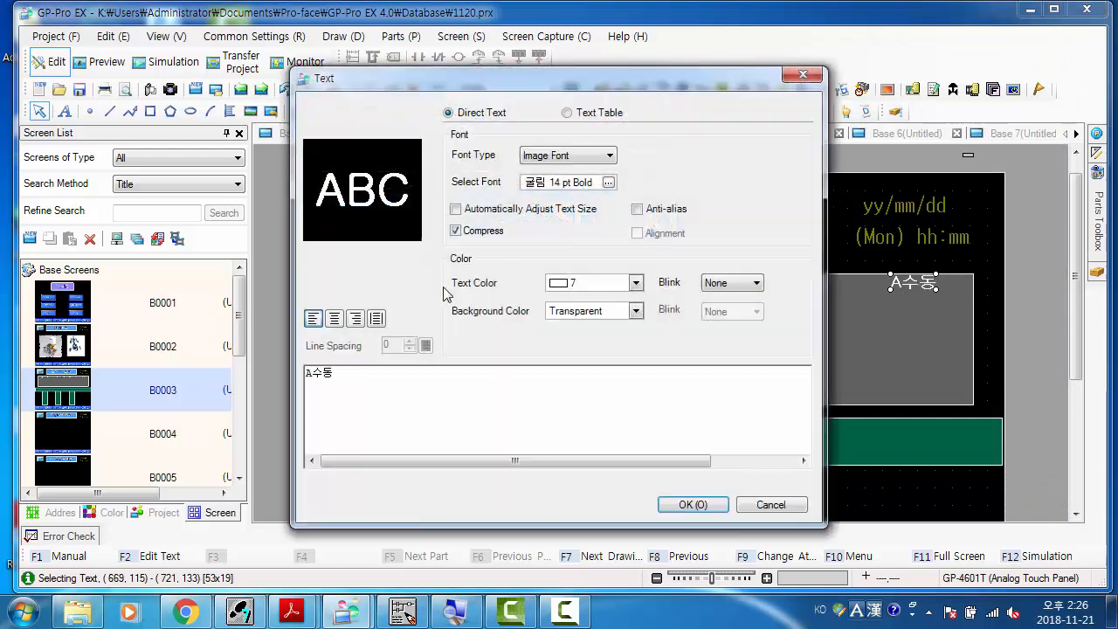
left_click_drag(357, 374, 269, 371)
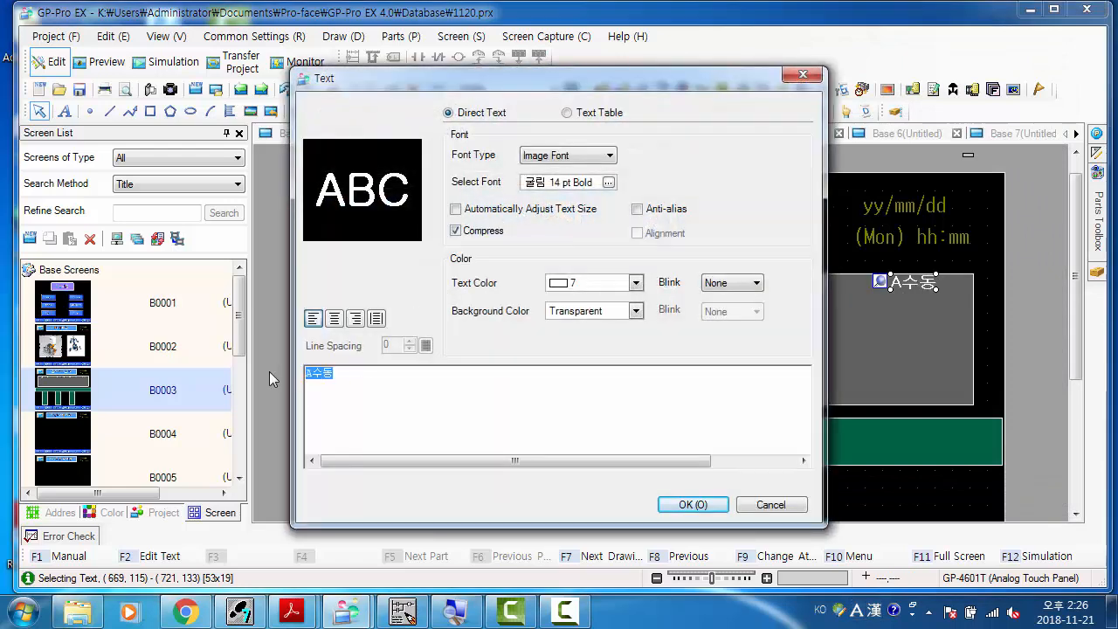
type("DL")
key("BackSpace")
key("BackSpace")
key("Hangul")
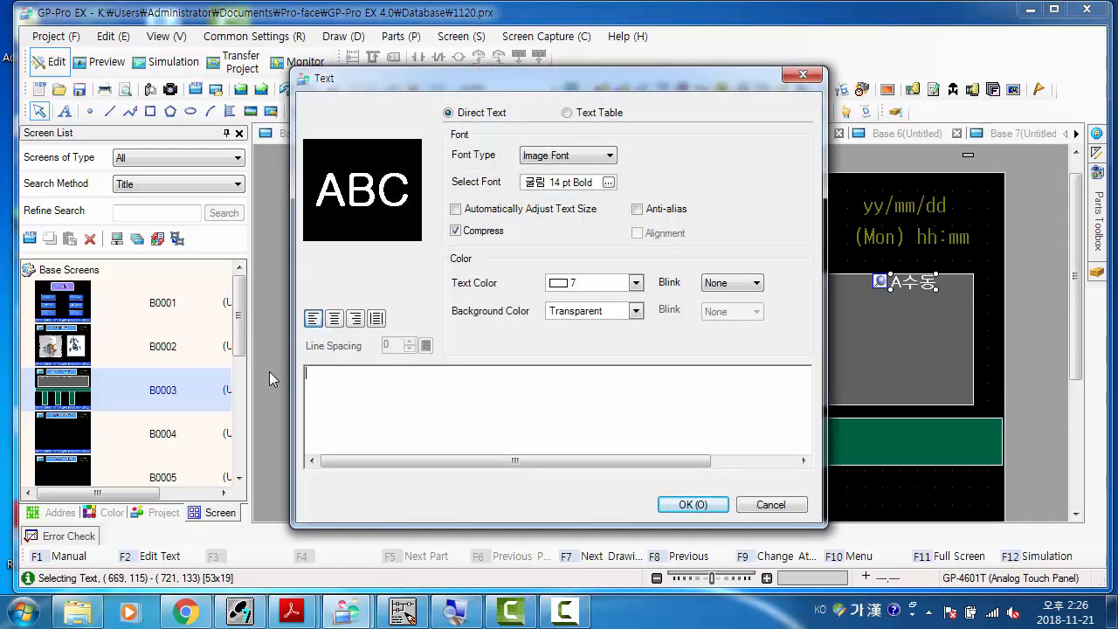
type("이동레벨")
left_click(690, 504)
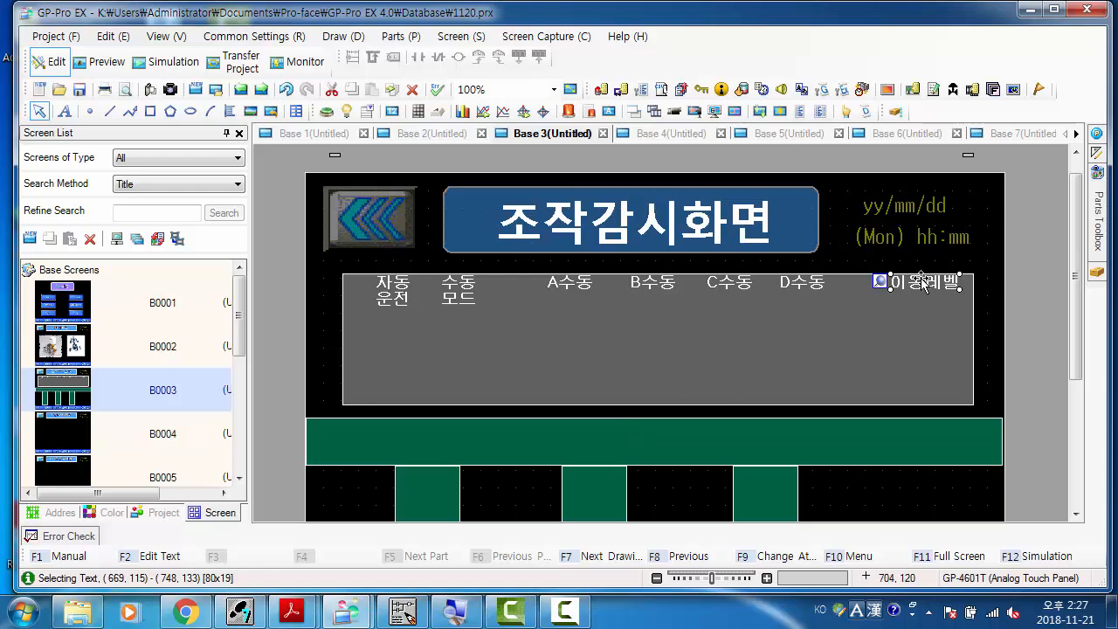
Copy the 이동레벨 label down onto the horizontal green conveyor at about X 669, Y 296 and change the copy's text to ->부적합품
left_click_drag(922, 282, 960, 444)
double_click(926, 441)
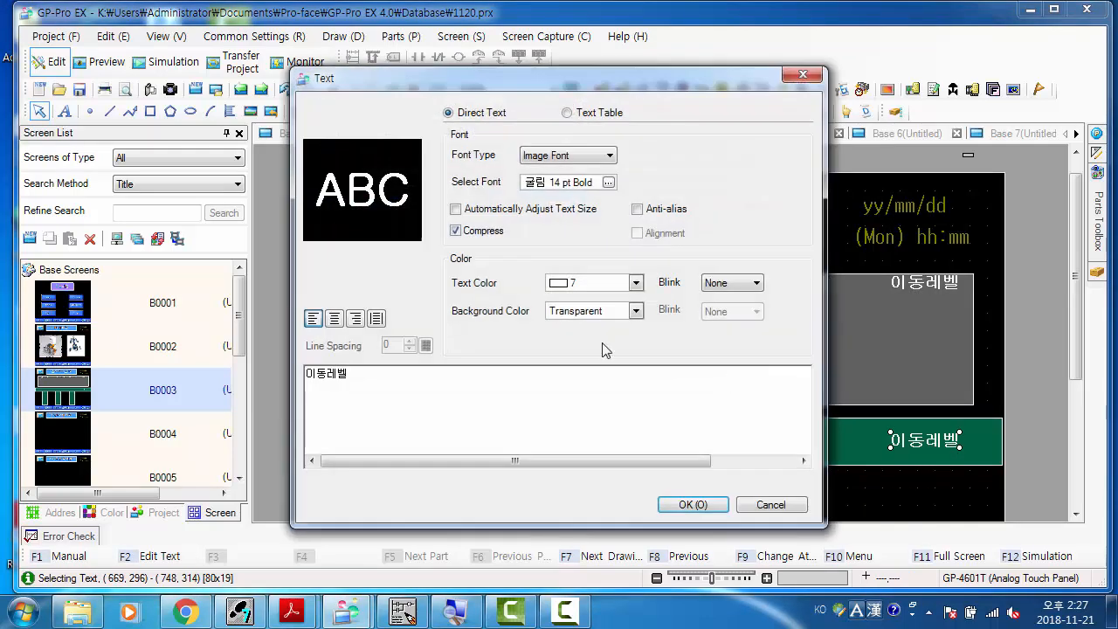
left_click_drag(346, 377, 310, 373)
type("-")
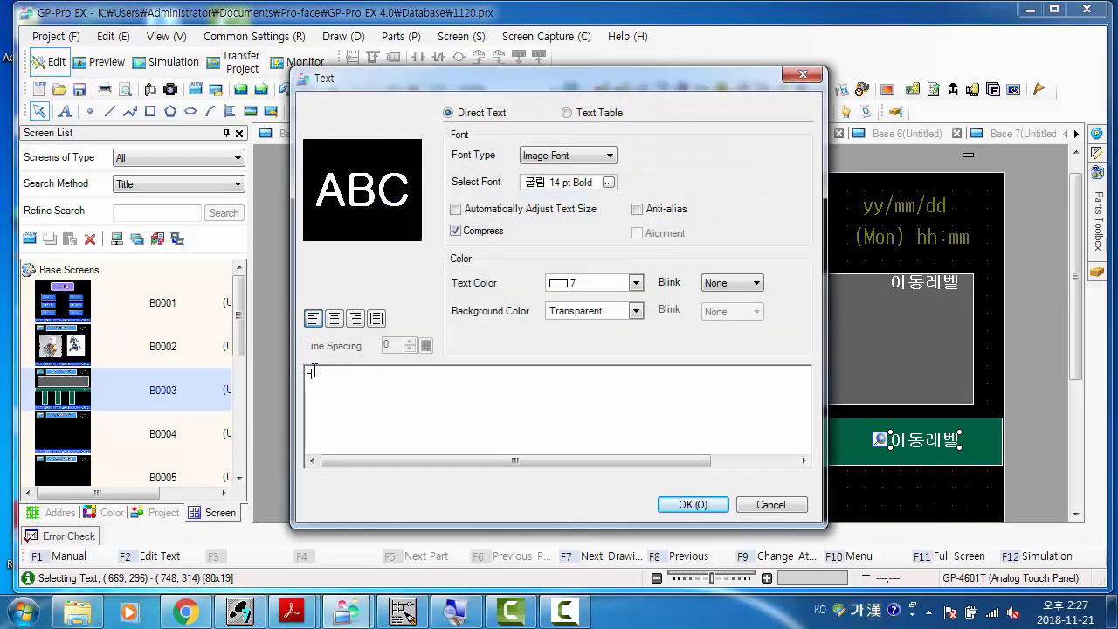
type("부적하ㅍ")
left_click(693, 504)
scroll(489, 444, "down", 1)
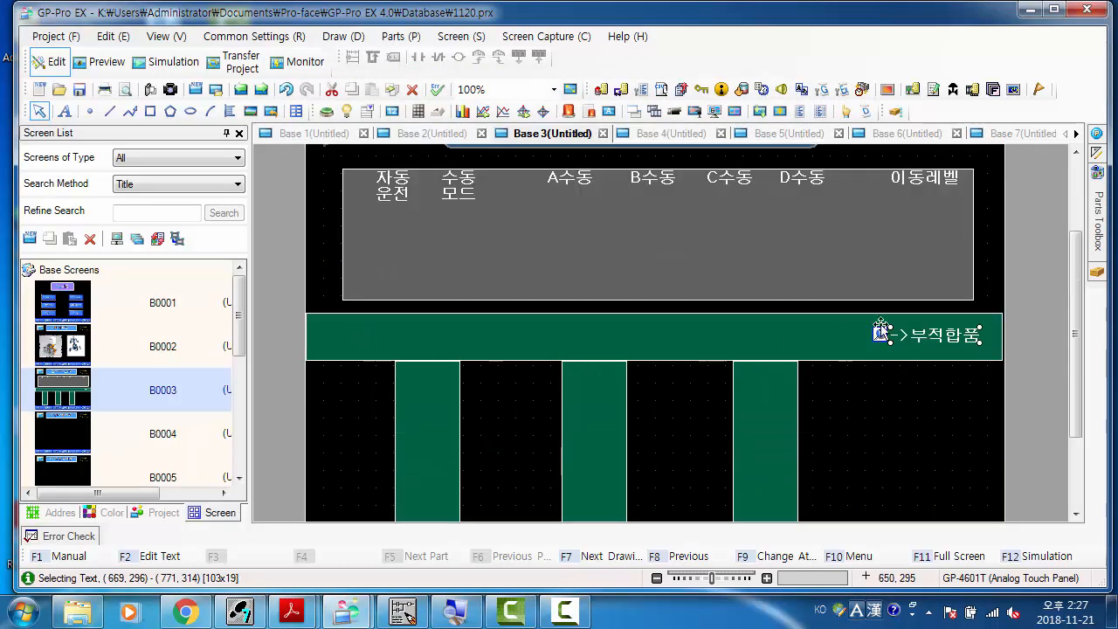
left_click(963, 397)
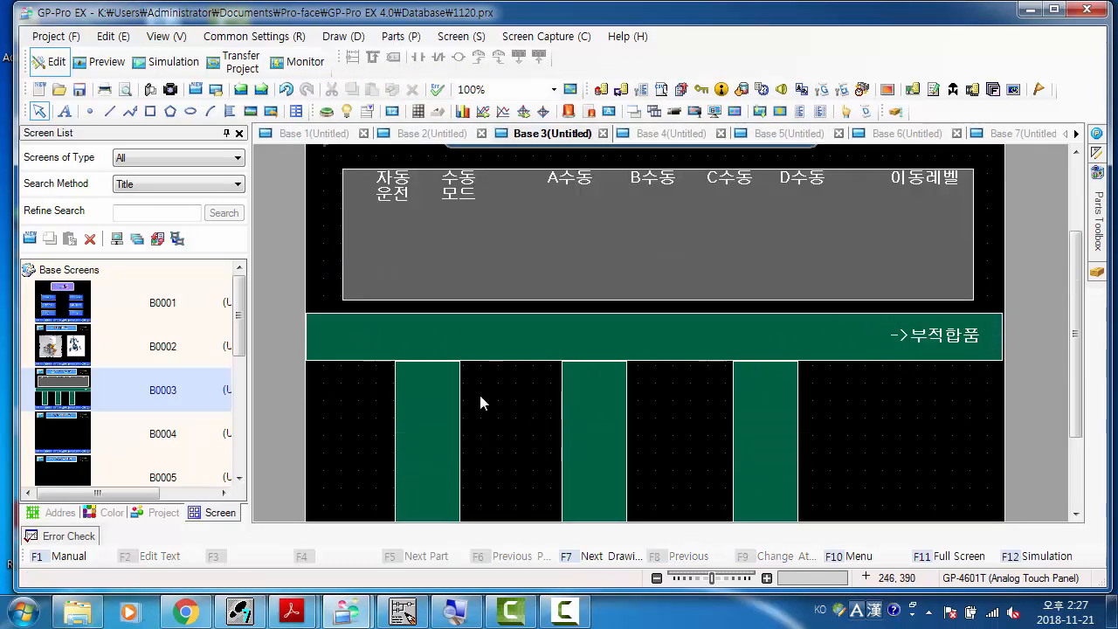
scroll(427, 358, "down", 1)
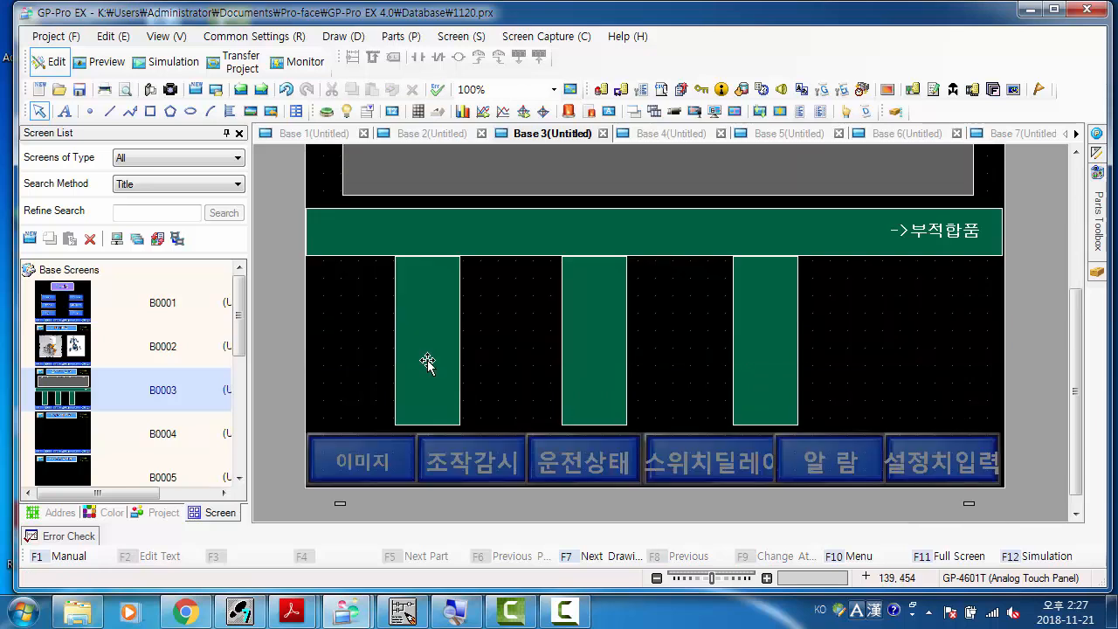
scroll(427, 332, "up", 1)
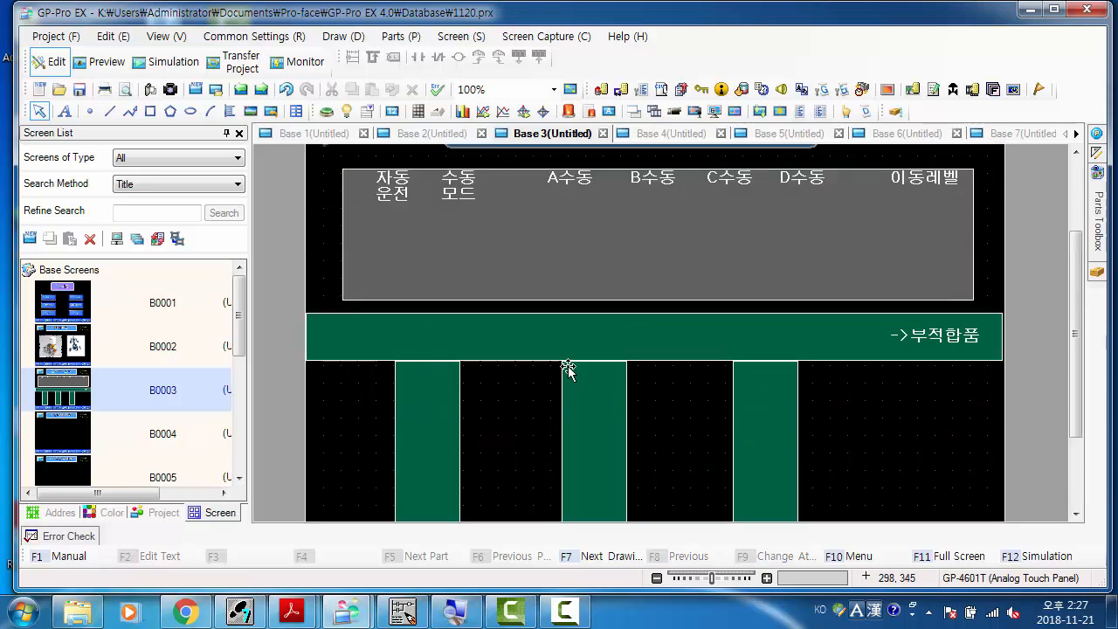
scroll(840, 380, "up", 1)
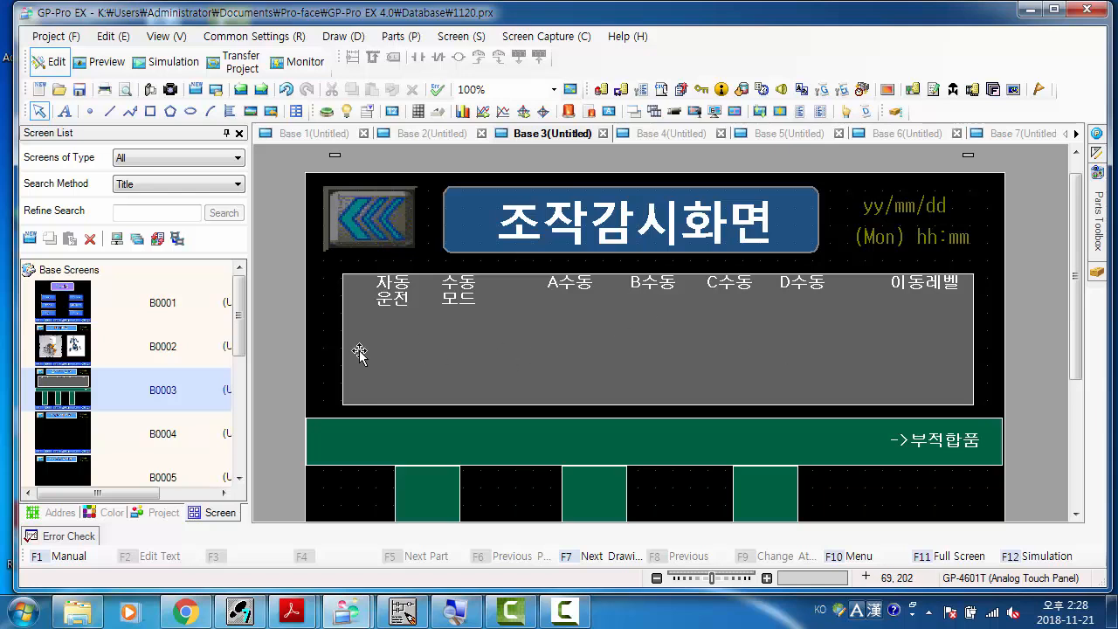
scroll(325, 349, "down", 3)
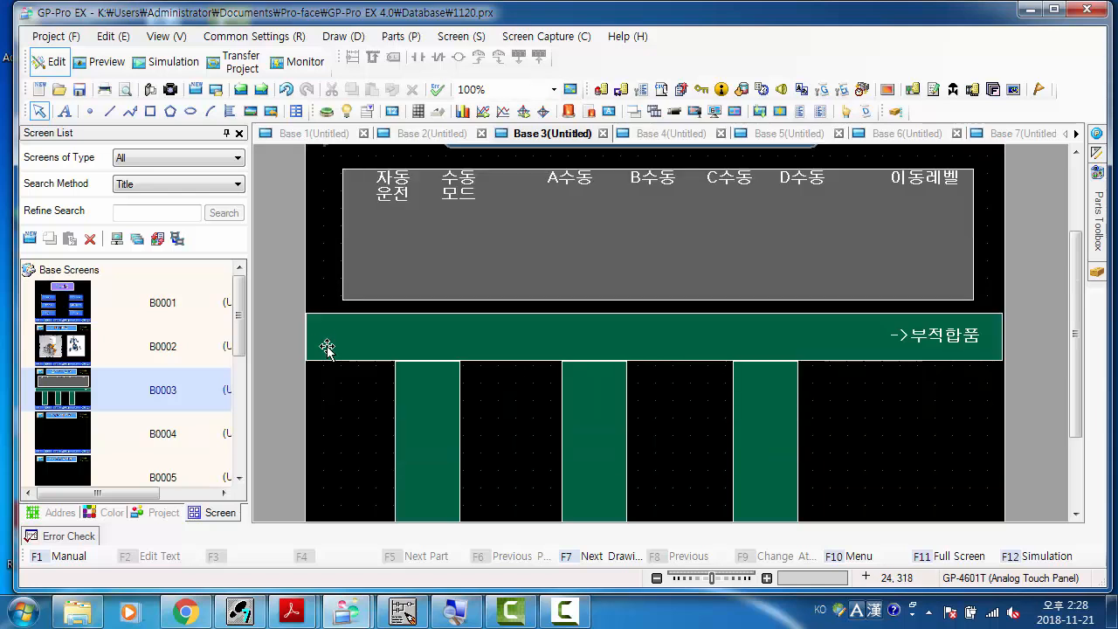
scroll(324, 345, "up", 3)
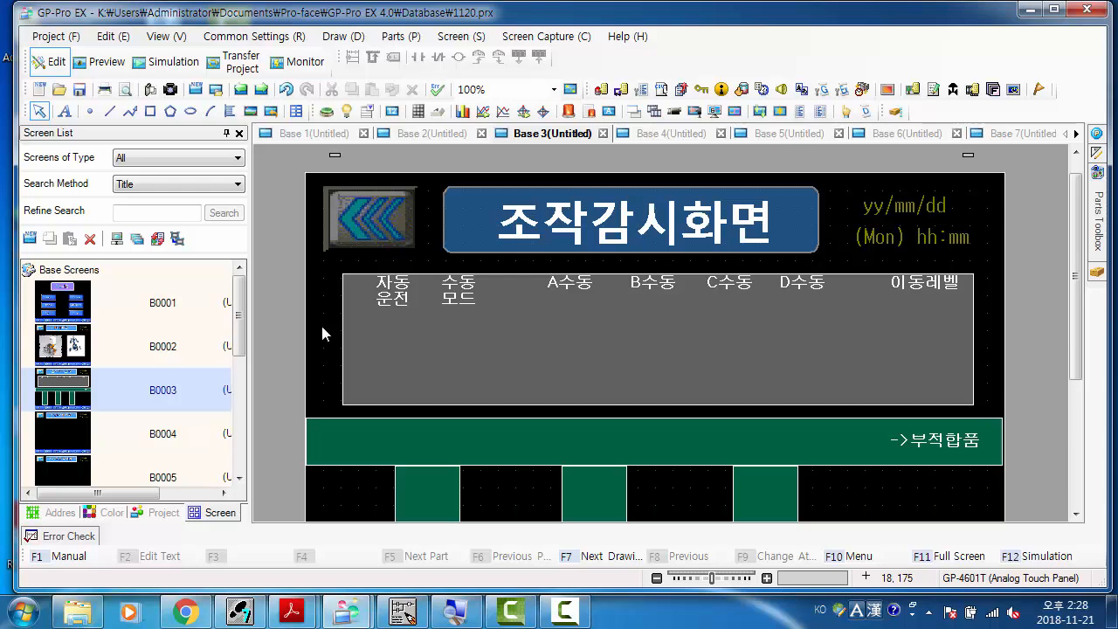
Place an 80x80 Switch/Lamp part in the gray panel below the 자동 운전 label, at about X 55, Y 168
left_click(328, 114)
left_click(327, 114)
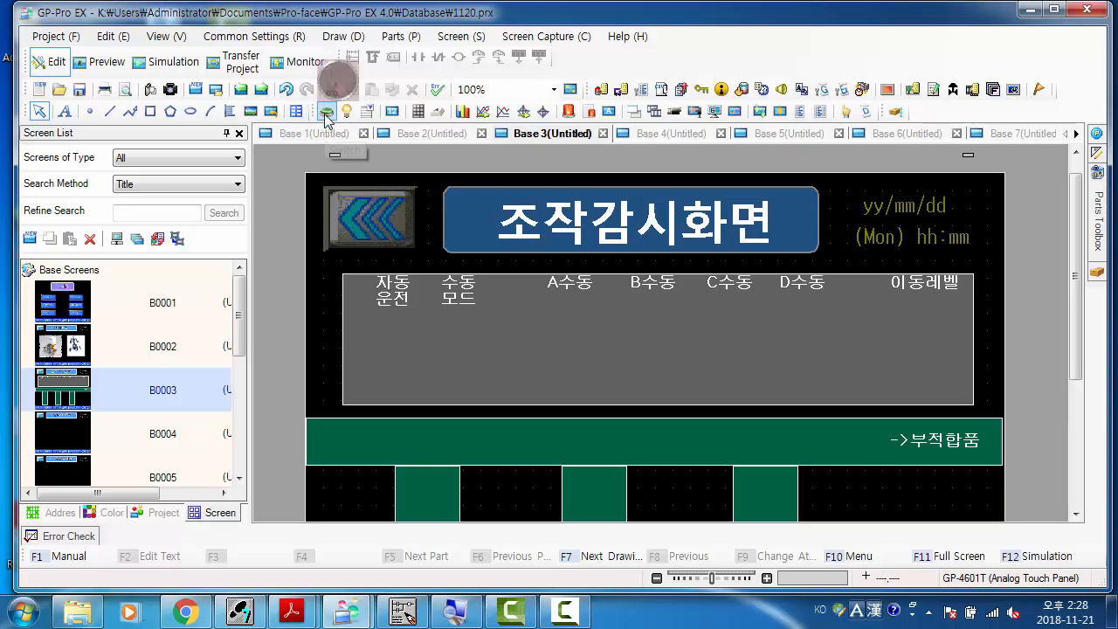
left_click(364, 324)
left_click_drag(372, 333, 391, 360)
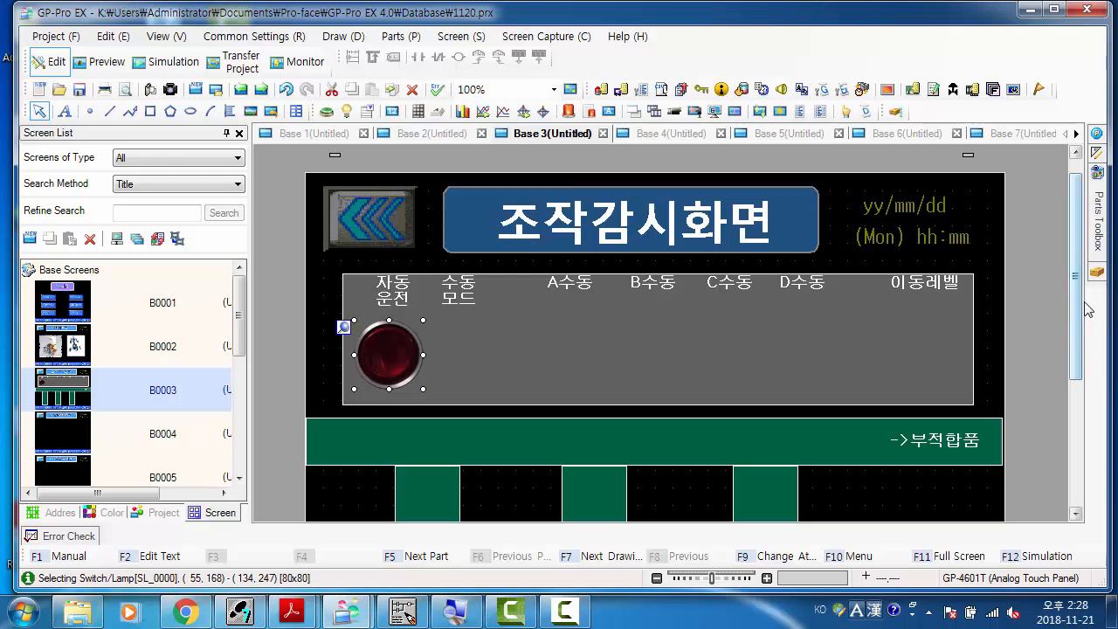
Browse the part categories and switch types in the Parts Toolbox and display the blue square switch shapes
left_click(1097, 245)
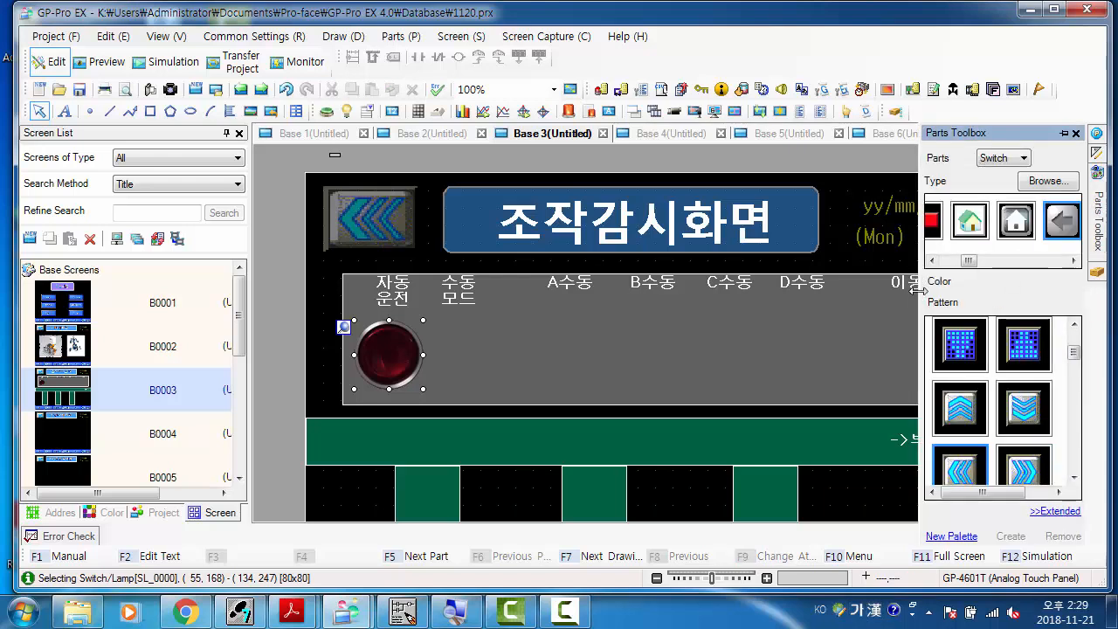
left_click_drag(875, 307, 876, 307)
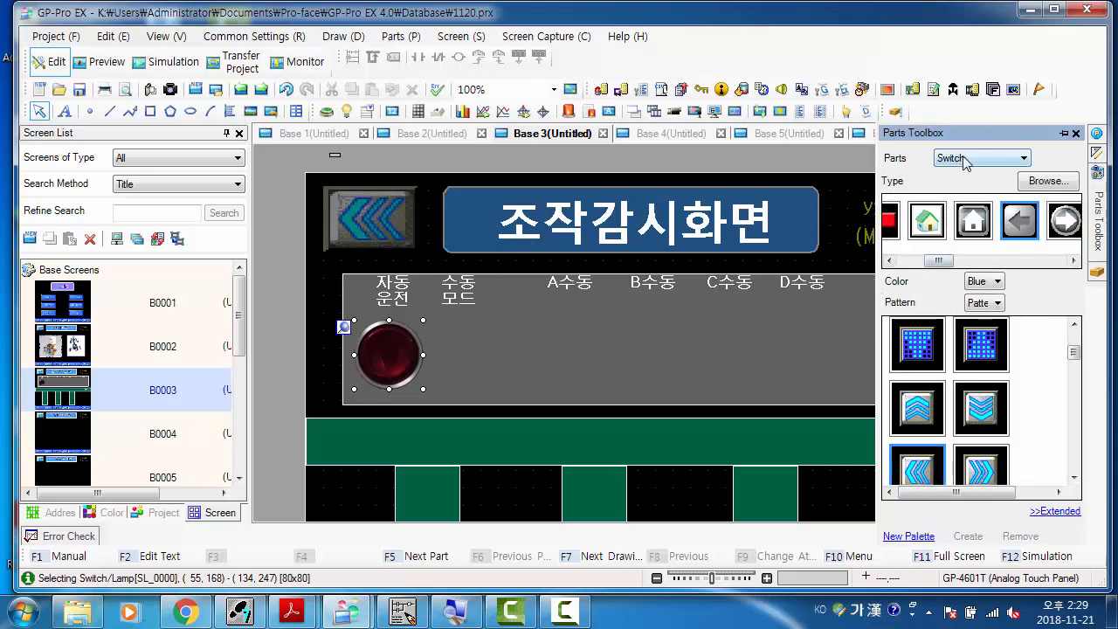
left_click(989, 164)
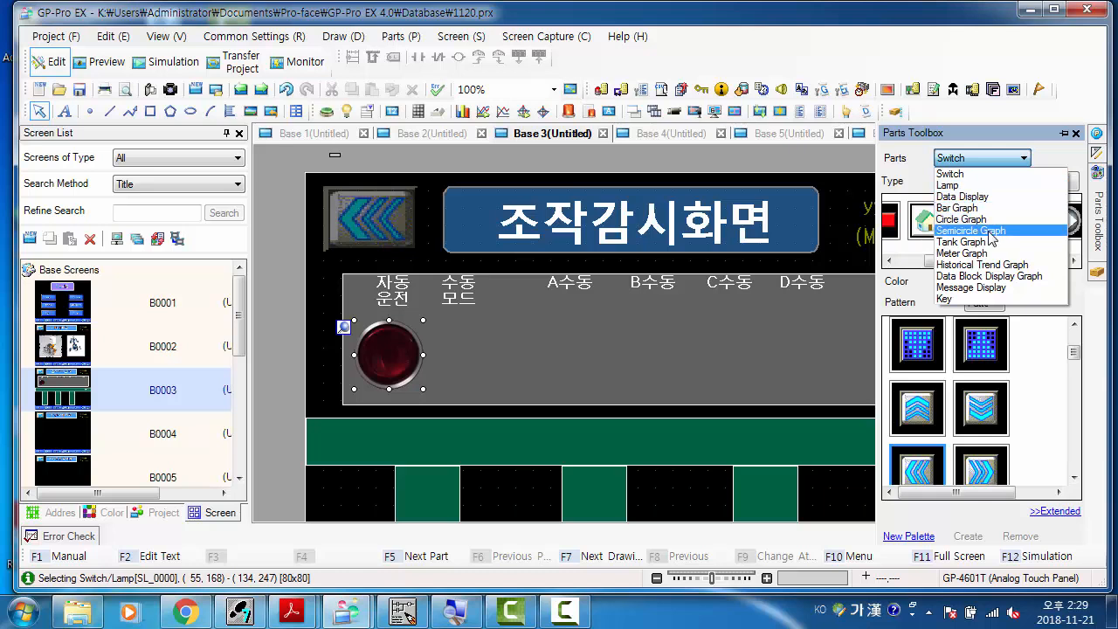
left_click(984, 162)
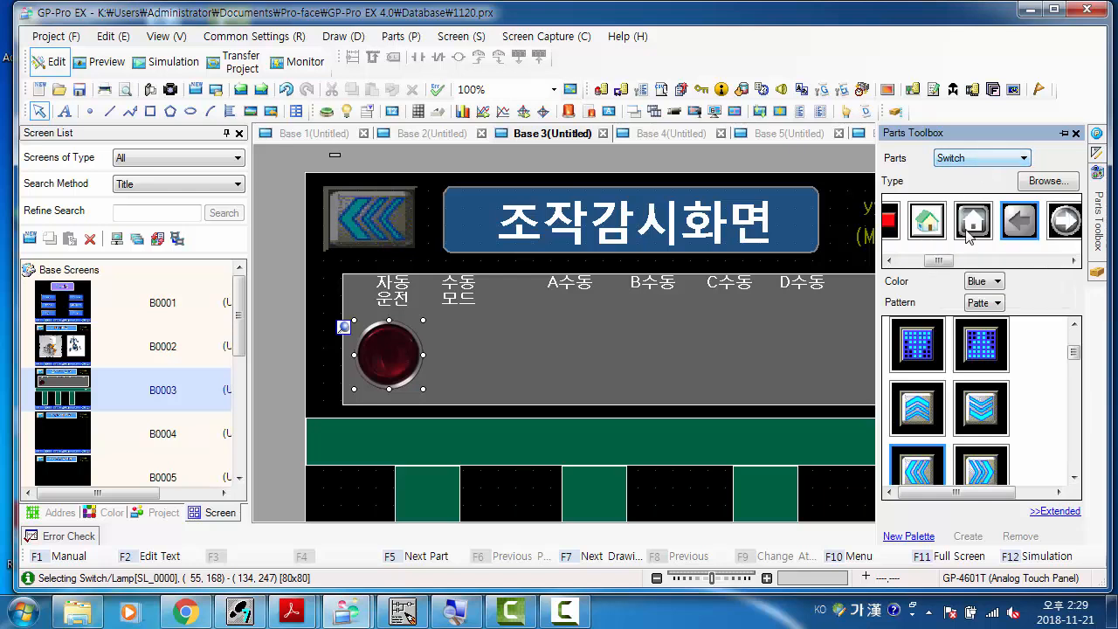
left_click_drag(942, 261, 916, 262)
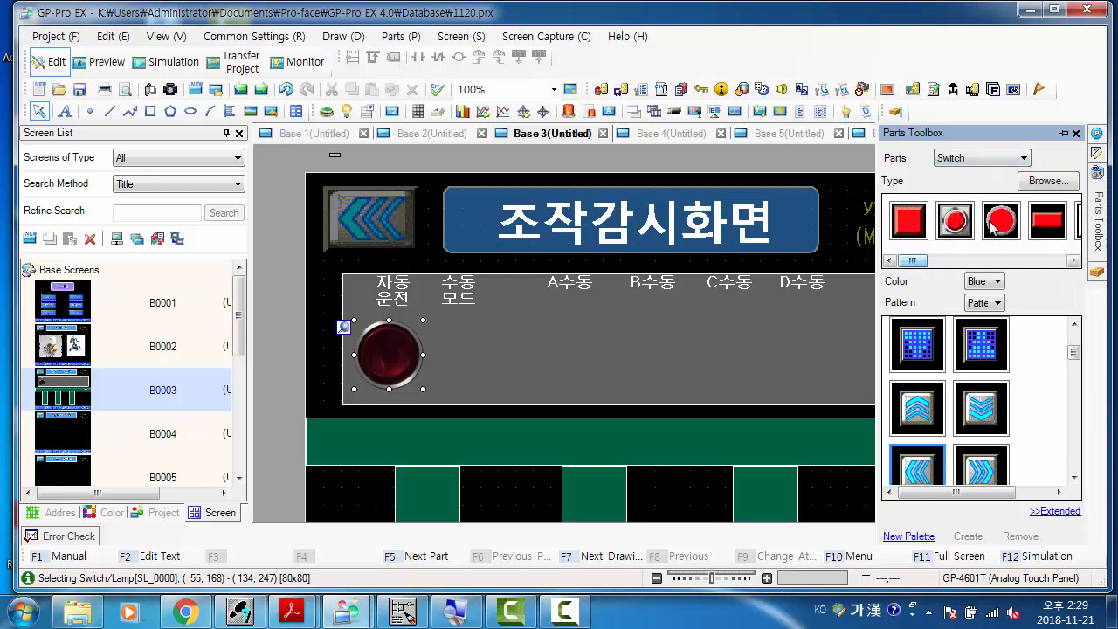
left_click(916, 226)
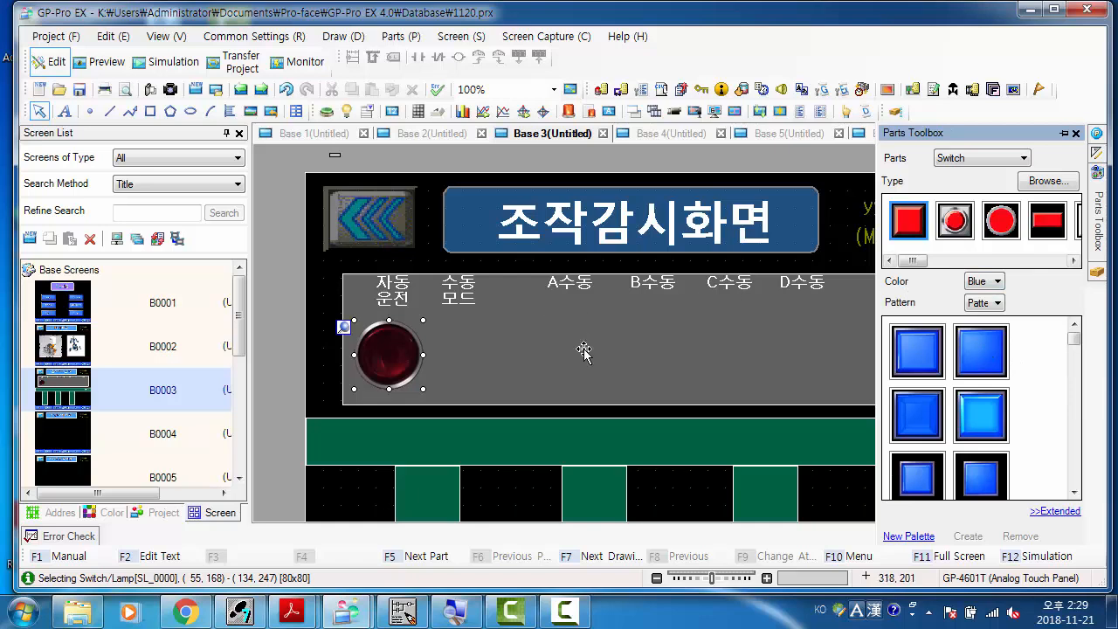
Change the new switch's shape to the red square Sqr_0001L_17R_OFF and choose the Bit Switch function
double_click(368, 358)
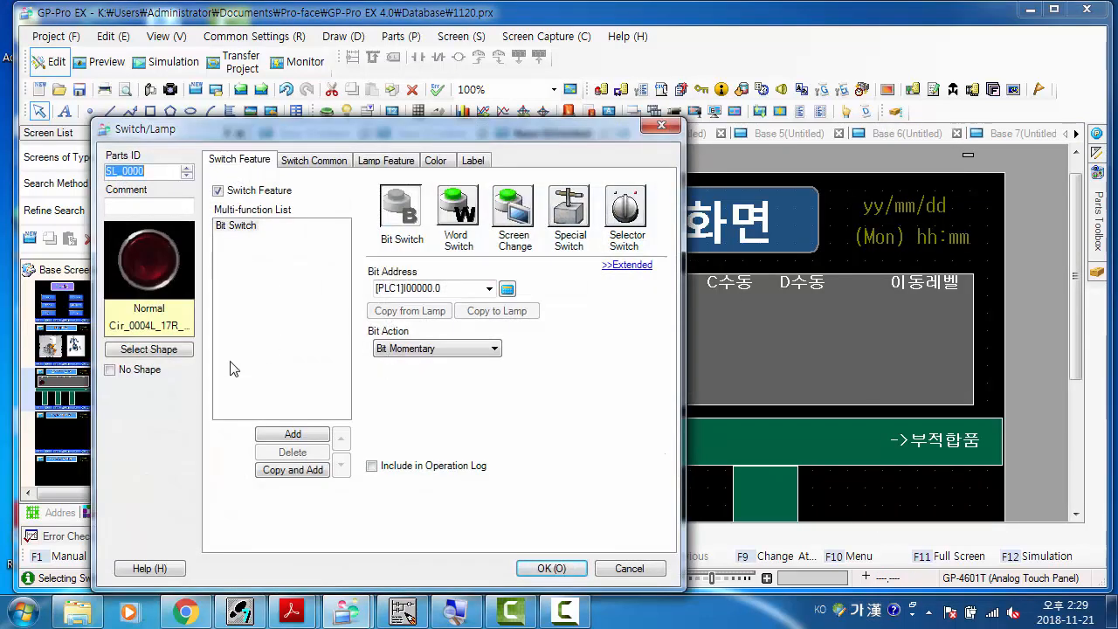
left_click(158, 352)
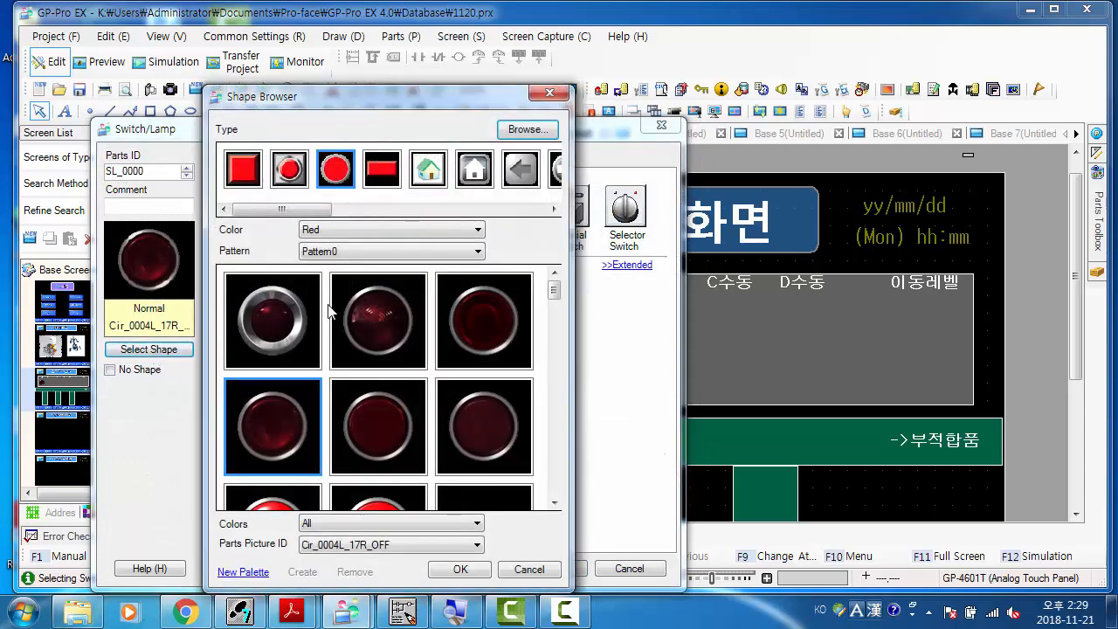
left_click(243, 169)
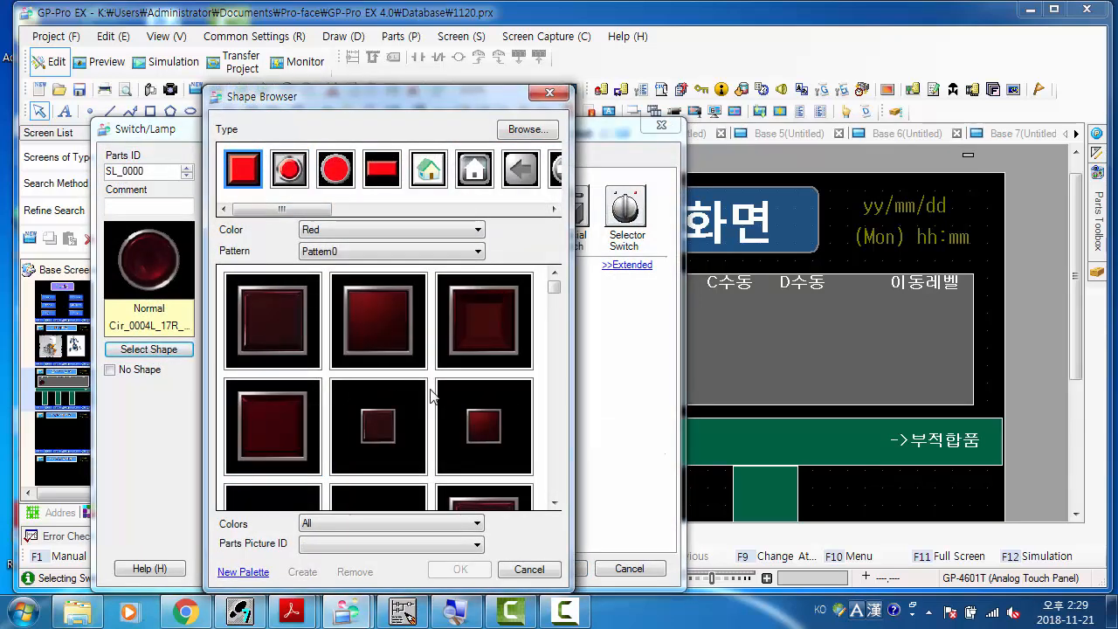
left_click(288, 322)
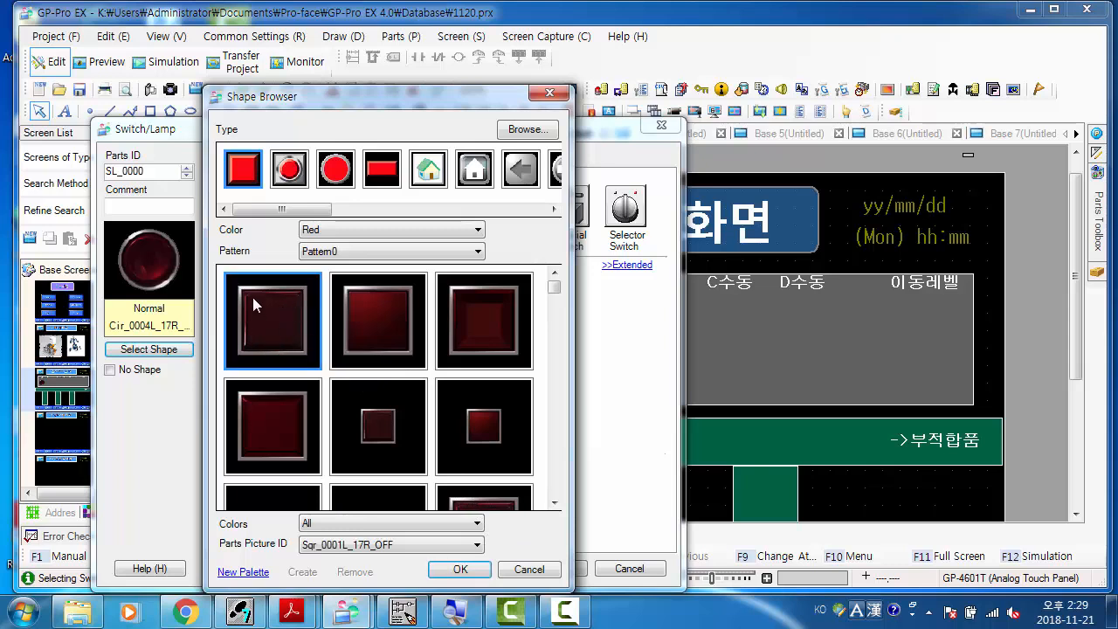
left_click(460, 570)
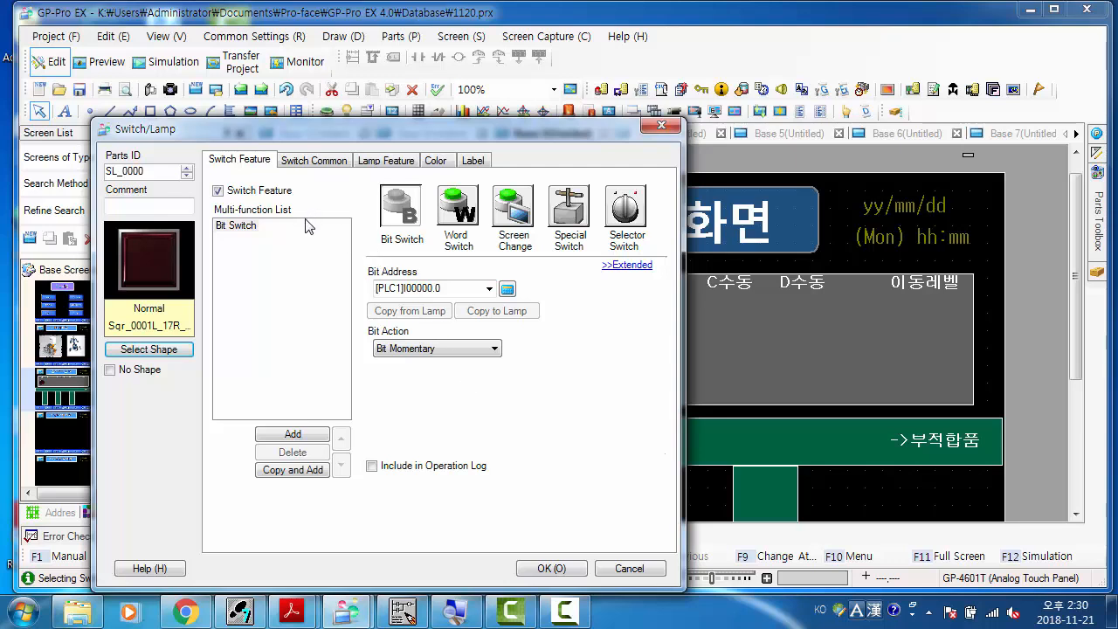
left_click(404, 212)
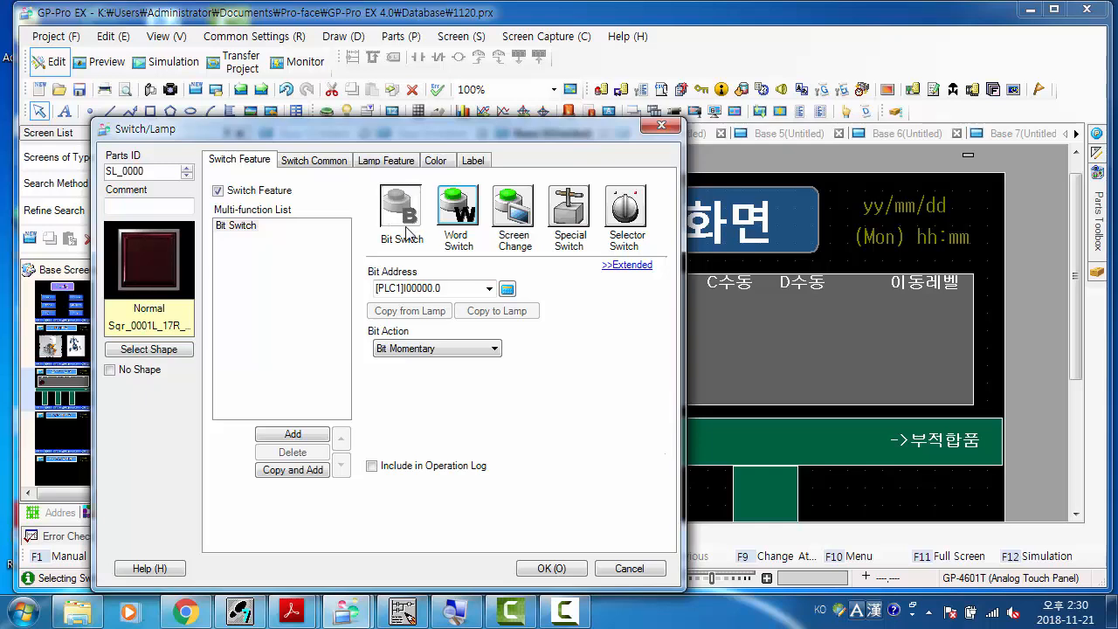
Switch to the LAD/STL/FBD editor and check the address of the 자동SW contact in Network 1 of OB1
key("alt+Tab")
key("alt+Tab")
key("alt+Tab")
key("alt+Tab")
key("alt+Tab")
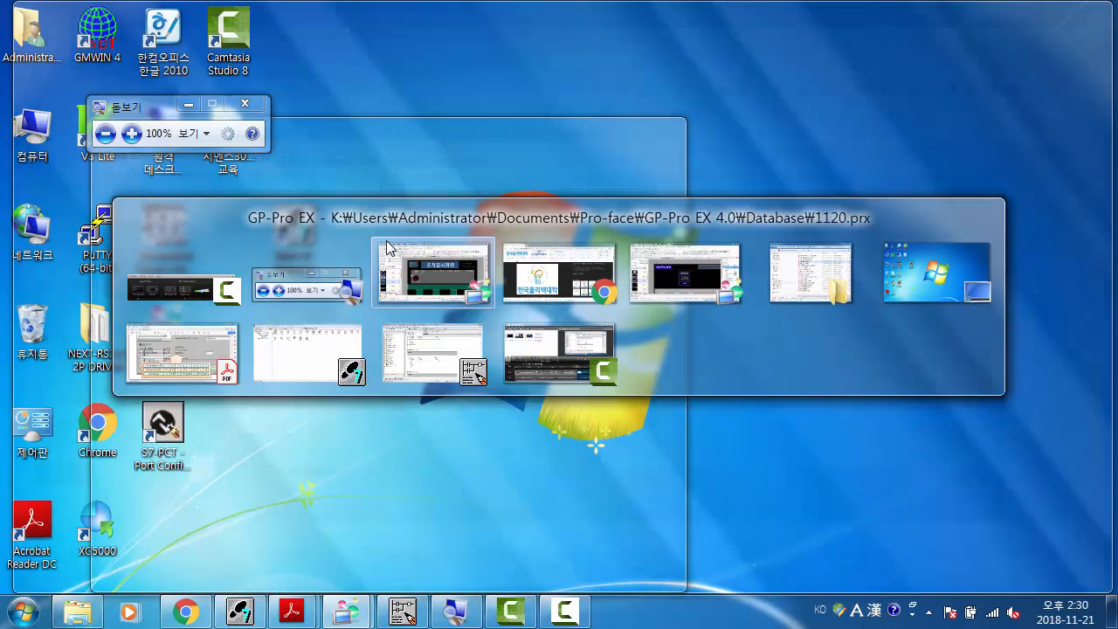
key("alt+Tab")
key("alt+Tab")
key("alt+Tab")
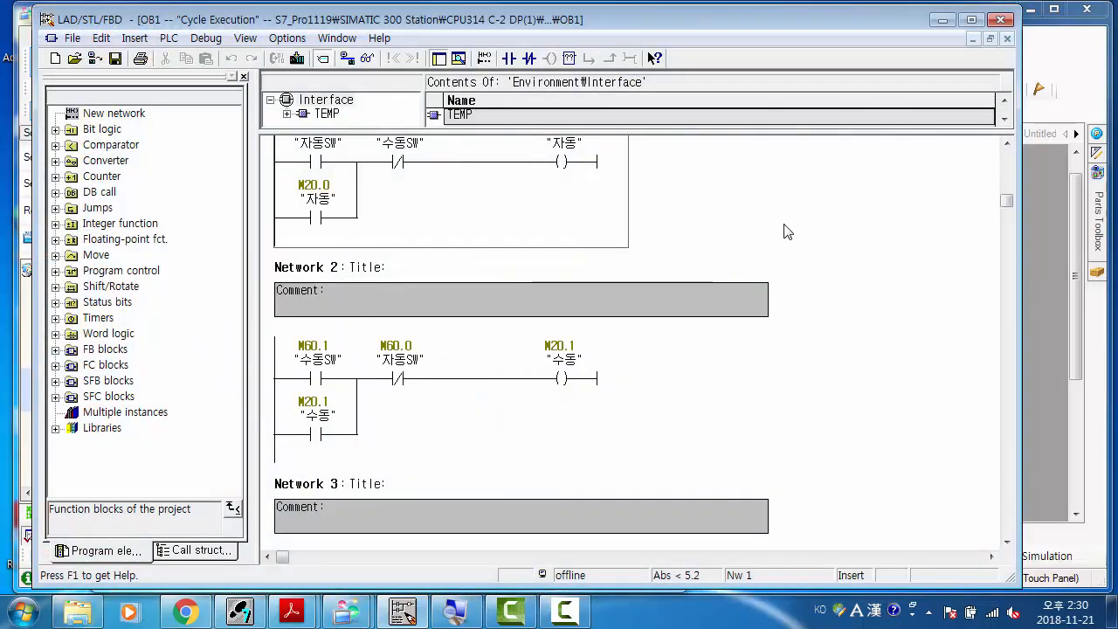
scroll(785, 234, "up", 2)
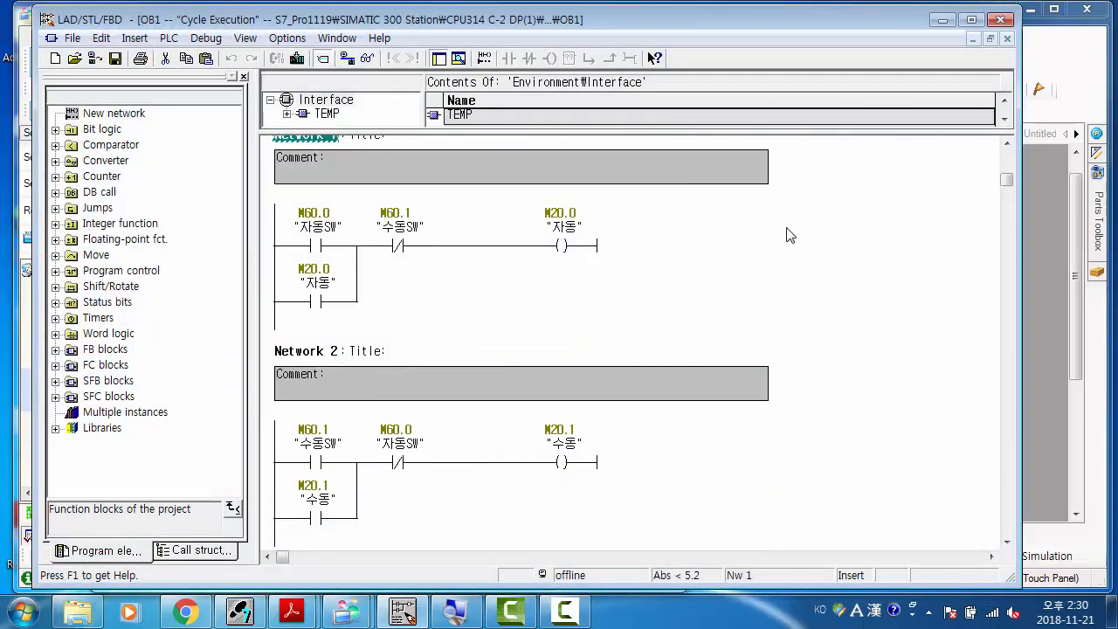
left_click(322, 248)
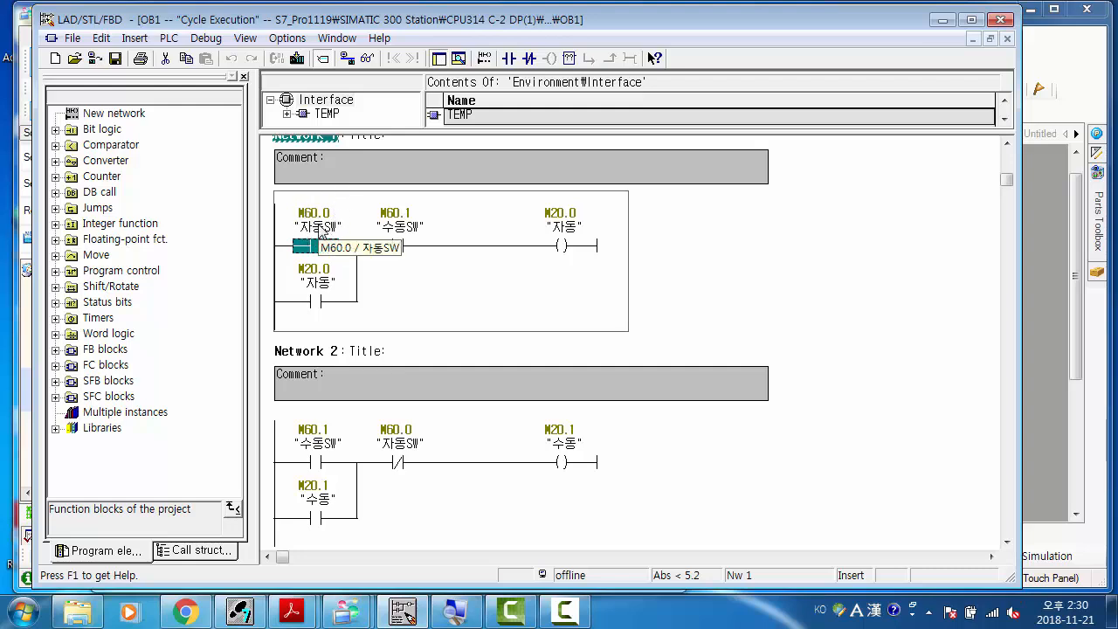
Switch to the second GP-Pro EX window holding the hmi.prx project and close it
key("alt+Tab")
key("alt+Tab")
key("alt+Tab")
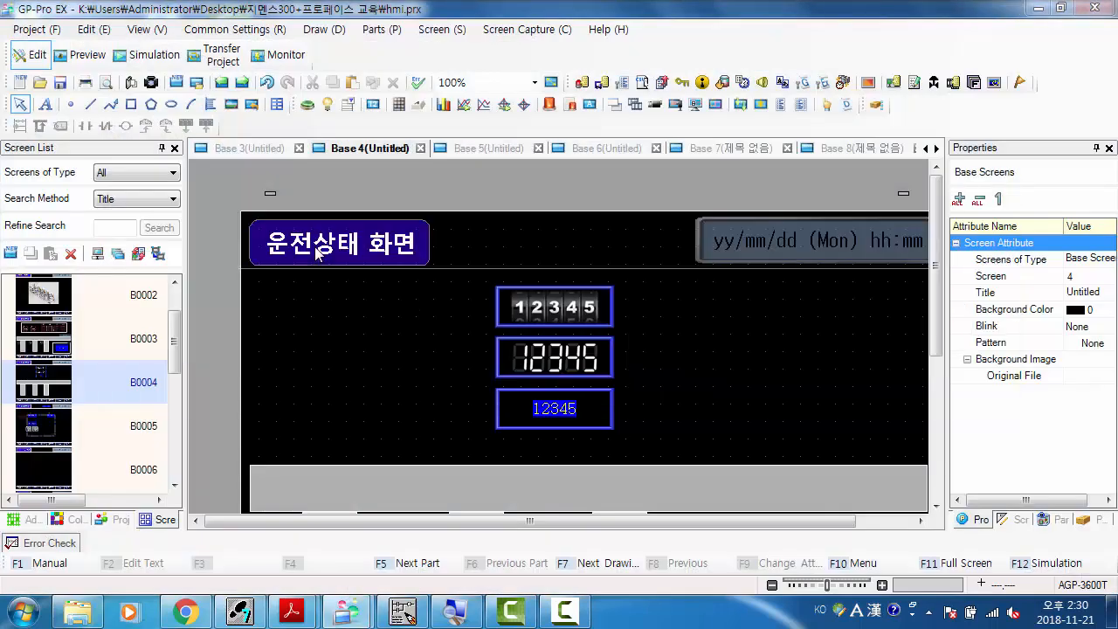
left_click(1094, 8)
left_click(563, 324)
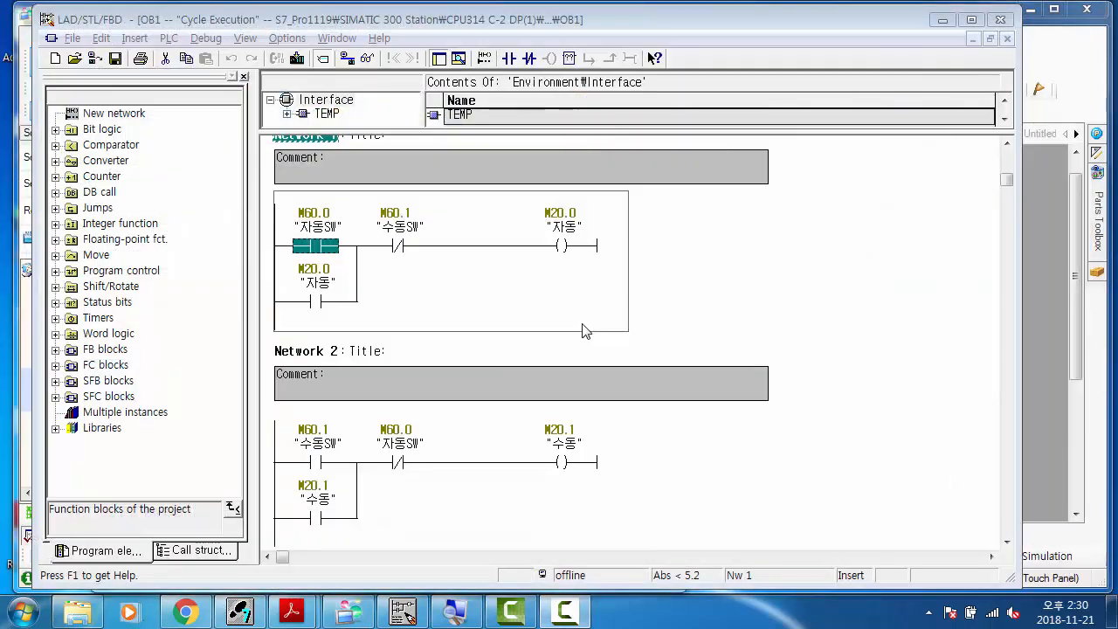
Return to the Switch/Lamp settings in GP-Pro EX and set the switch's bit address to [PLC1]M00060.0
key("alt+Tab")
key("alt+Tab")
key("alt+Tab")
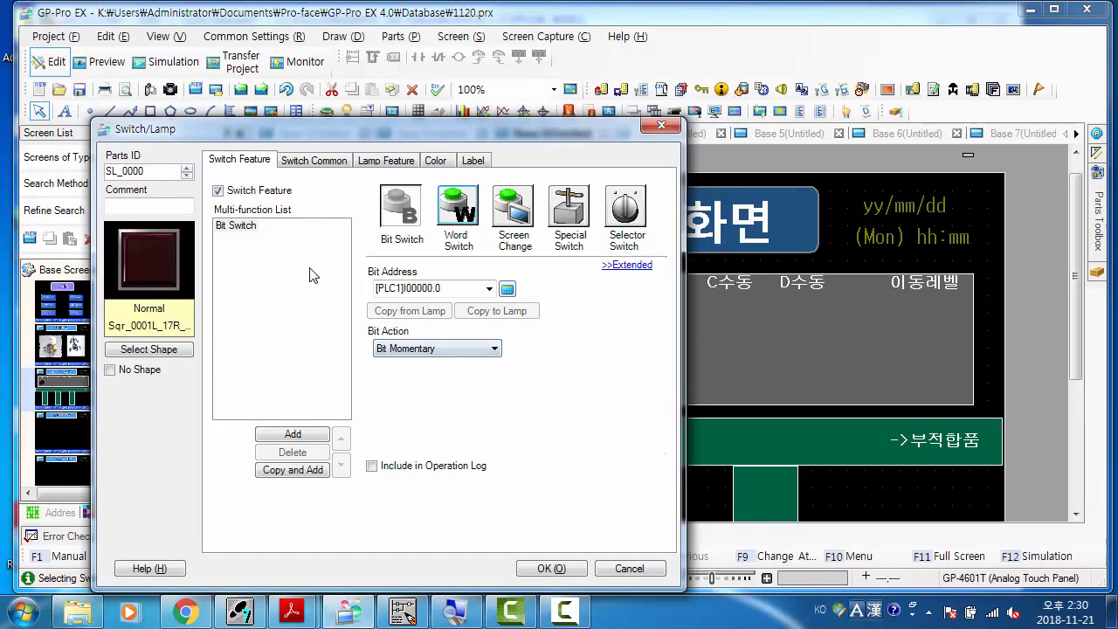
left_click(444, 288)
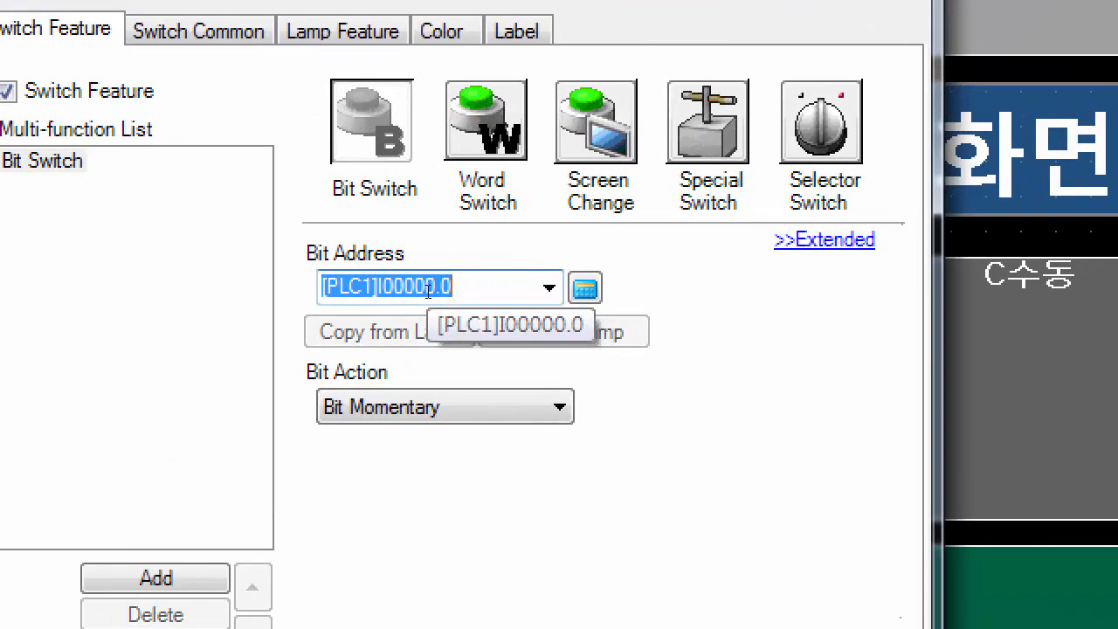
key("BackSpace")
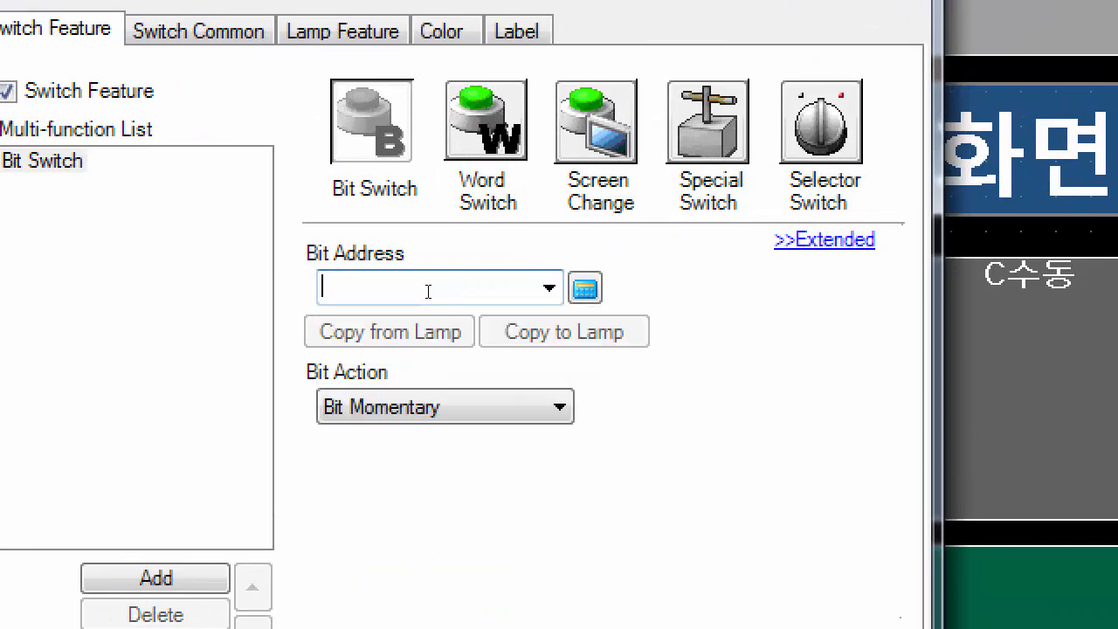
type("M")
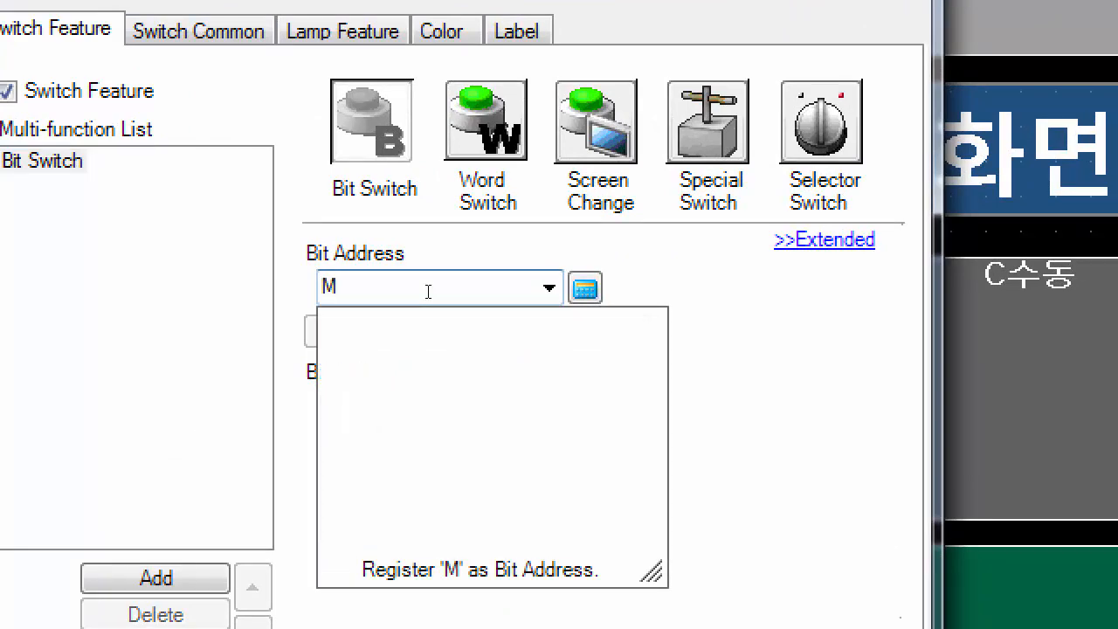
type("60.0")
key("Return")
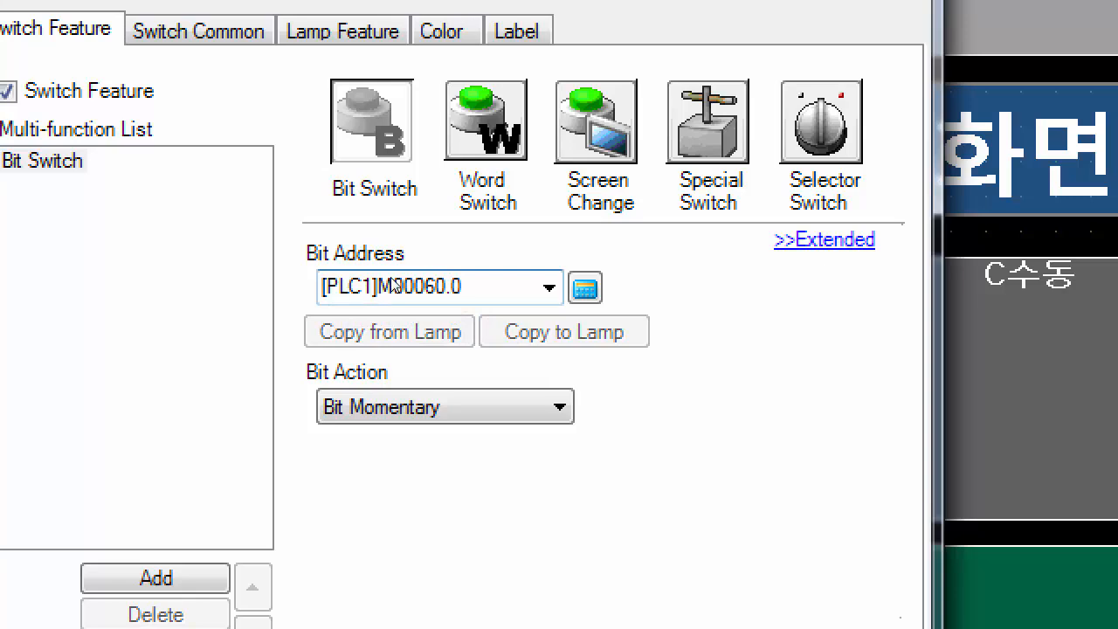
left_click(491, 294)
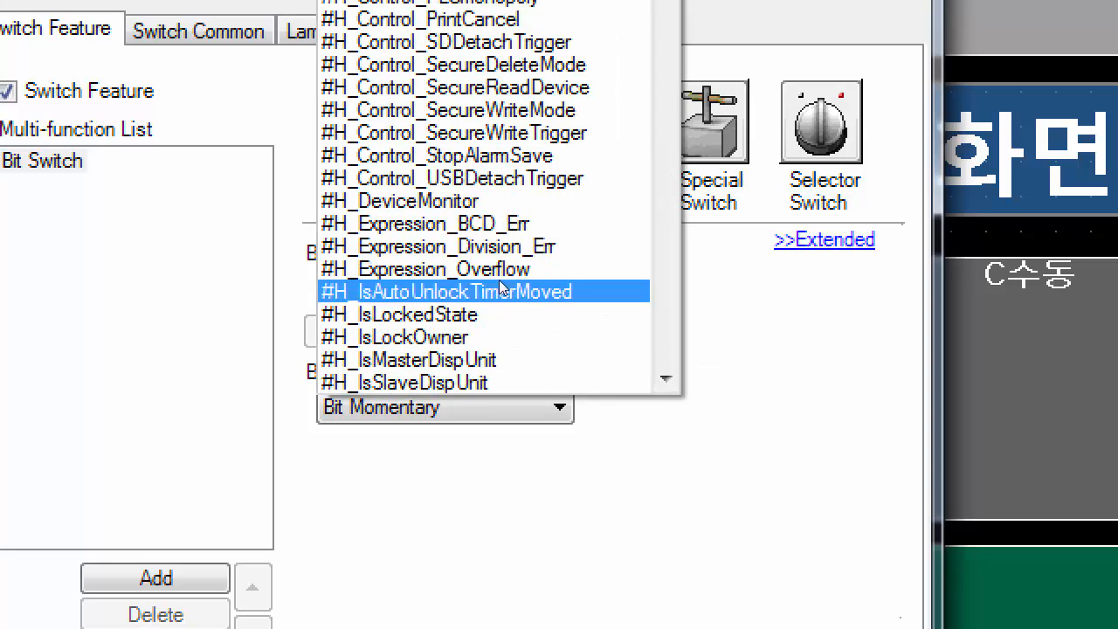
key("Escape")
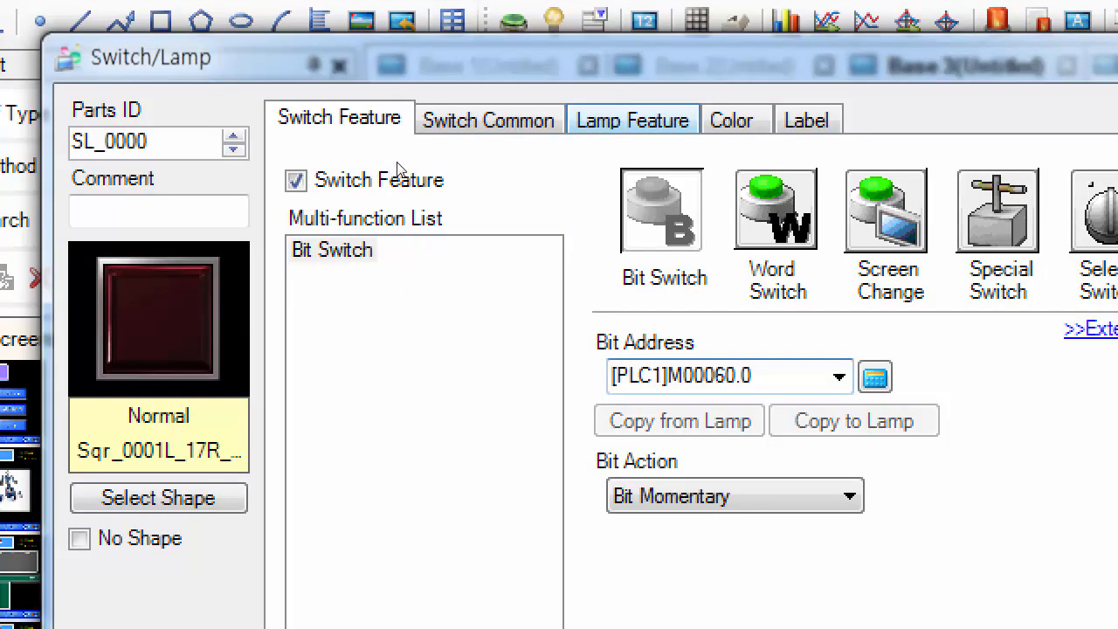
Enable the switch's lamp feature, check the 자동 coil in the ladder, and set the lamp bit address to [PLC1]M00020.0
left_click(633, 119)
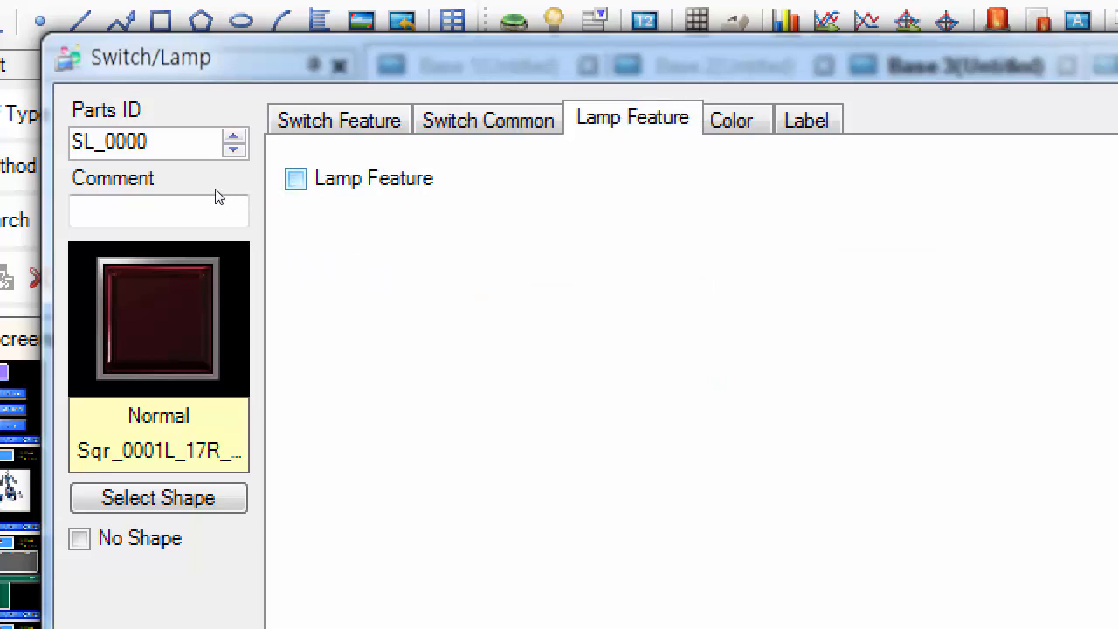
left_click(295, 178)
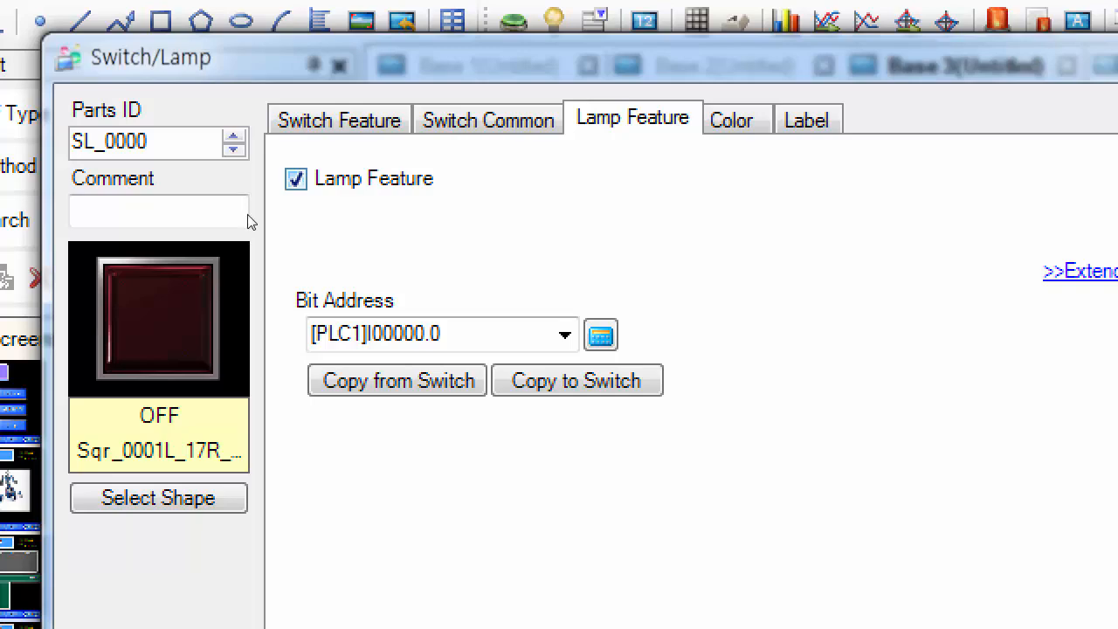
double_click(465, 335)
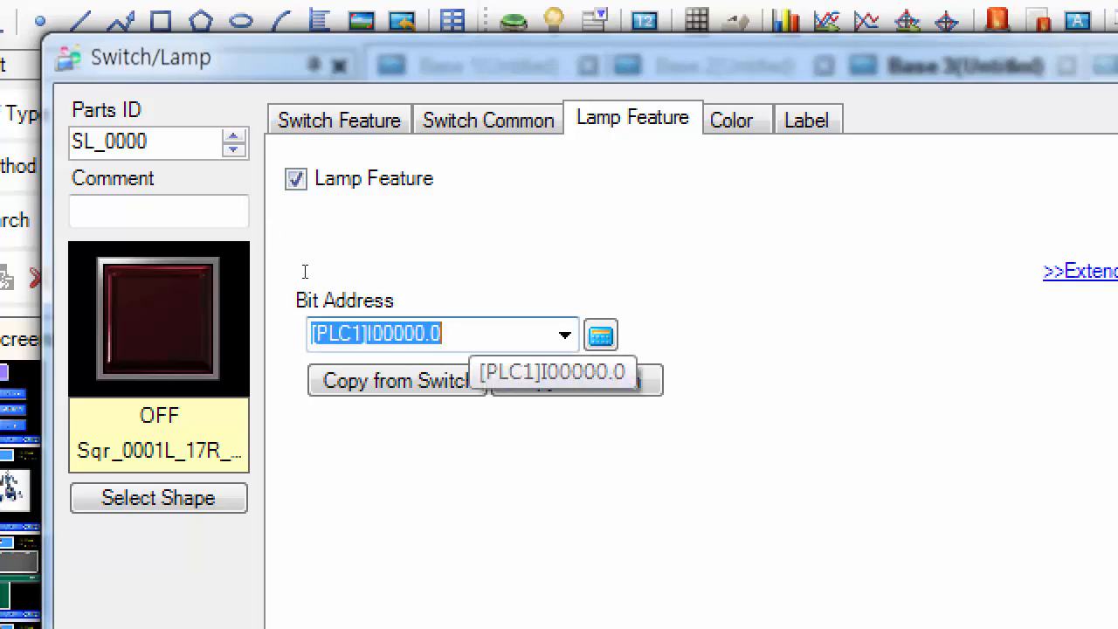
key("alt+Tab")
key("alt+Tab")
key("alt+Tab")
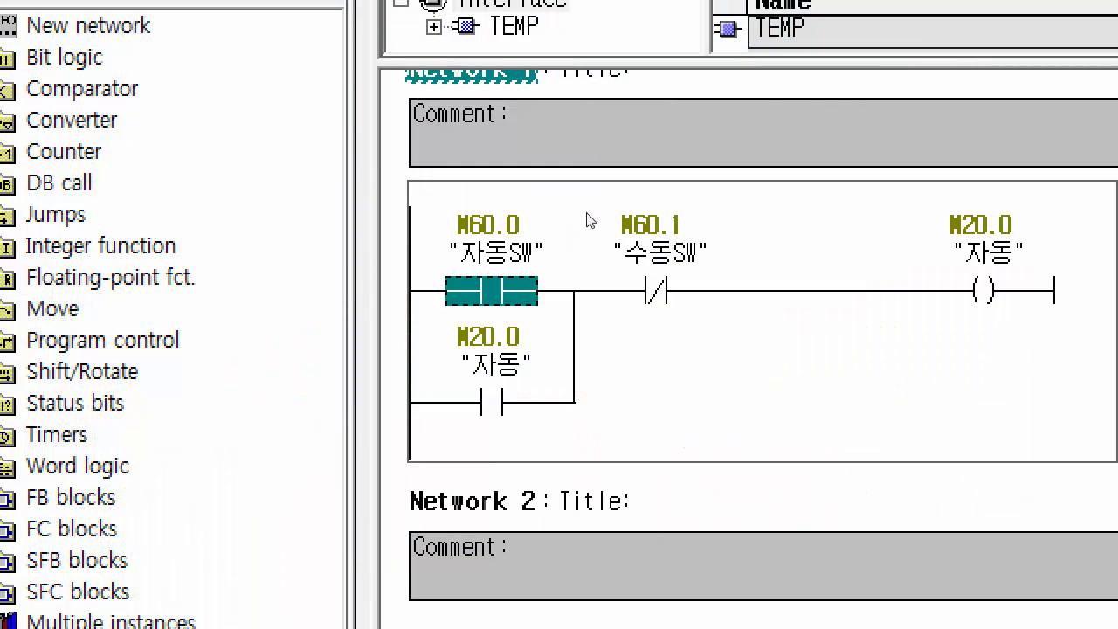
key("alt+Tab")
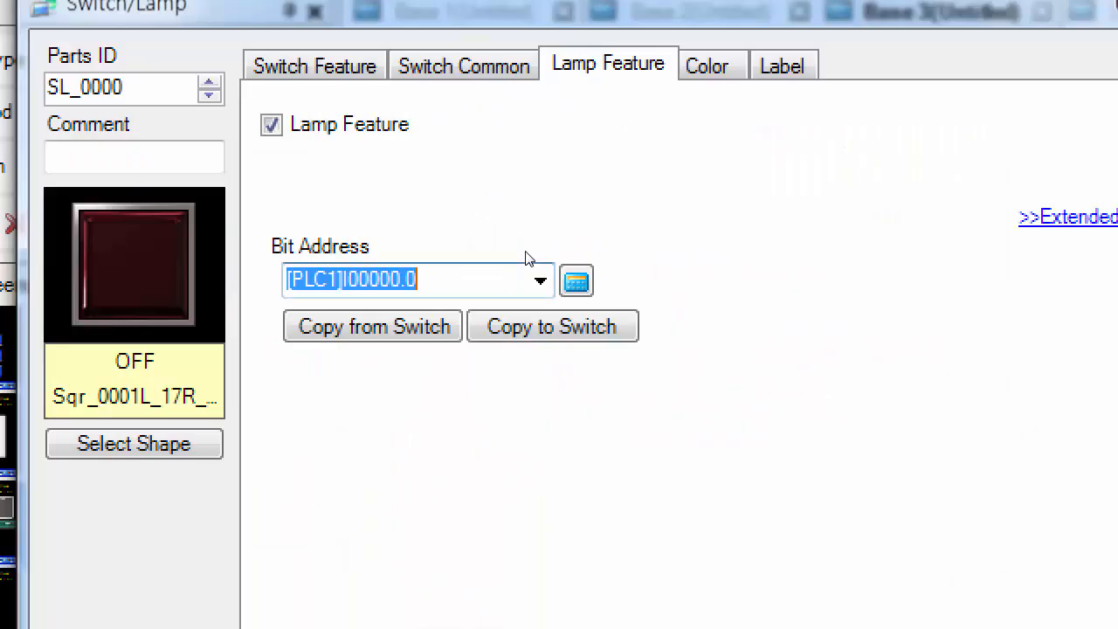
type("M")
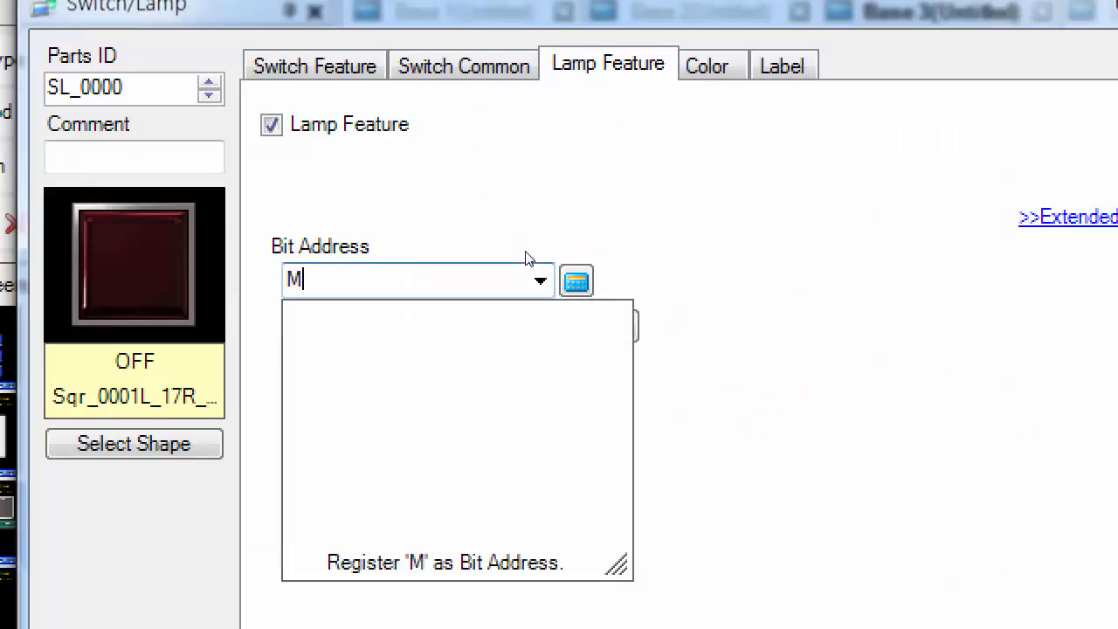
type("00020.0")
key("Return")
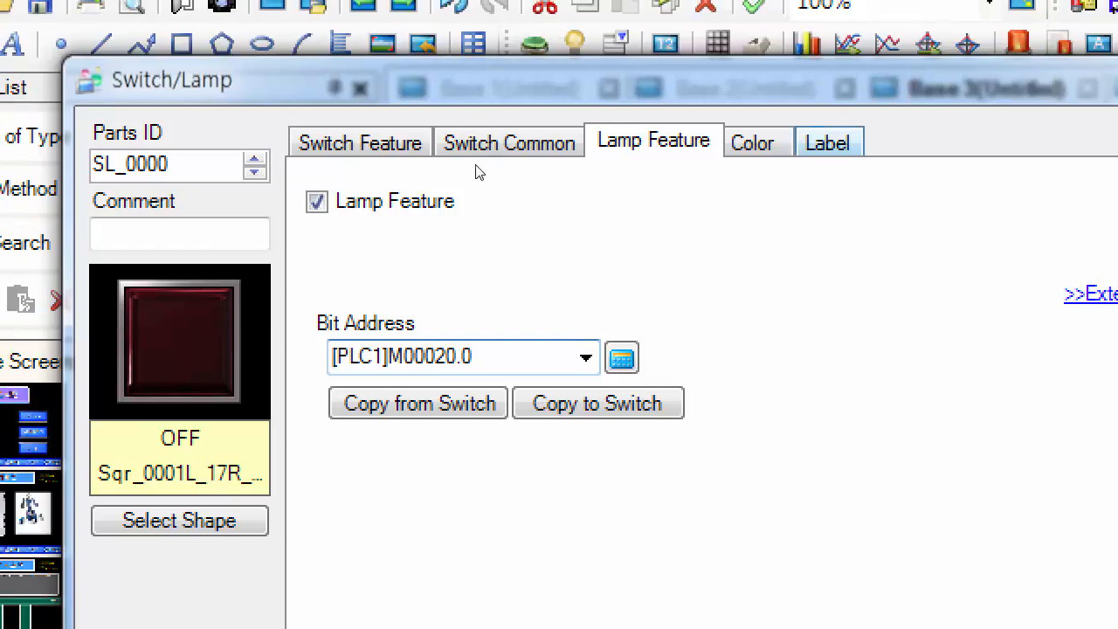
Open the switch's label settings and compare the OFF and ON states in the shape preview
left_click(781, 67)
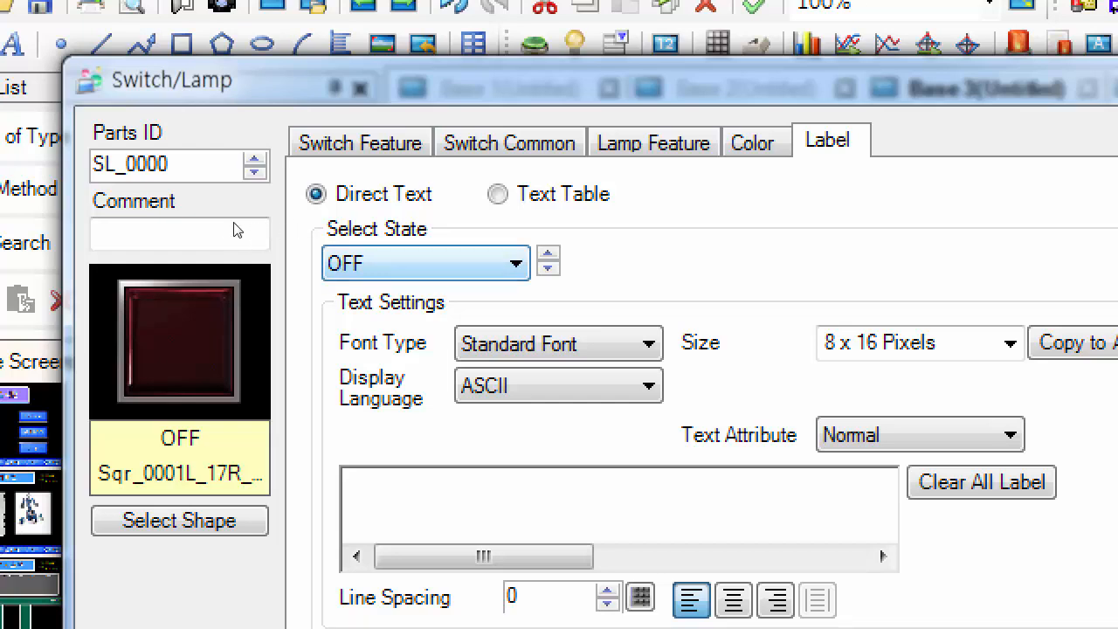
left_click(489, 511)
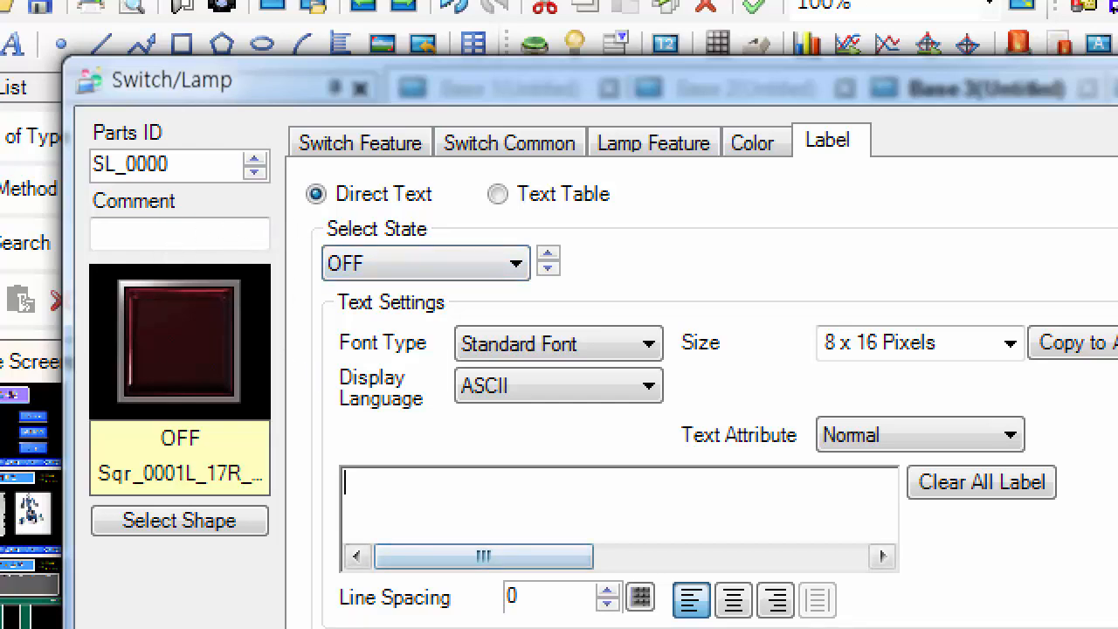
left_click(489, 263)
key("Return")
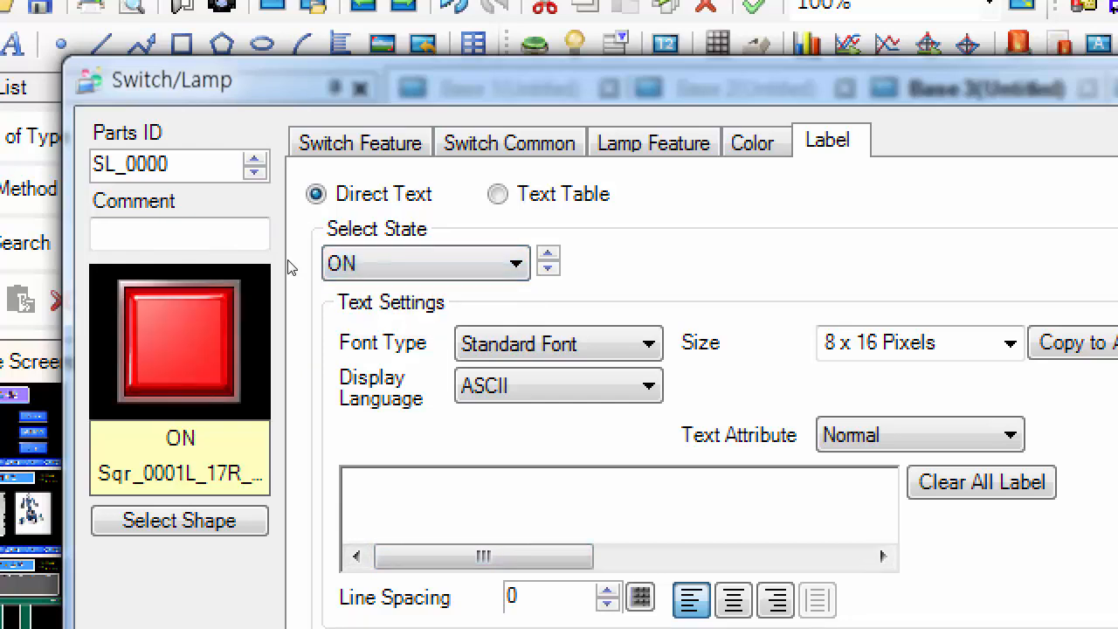
left_click(502, 263)
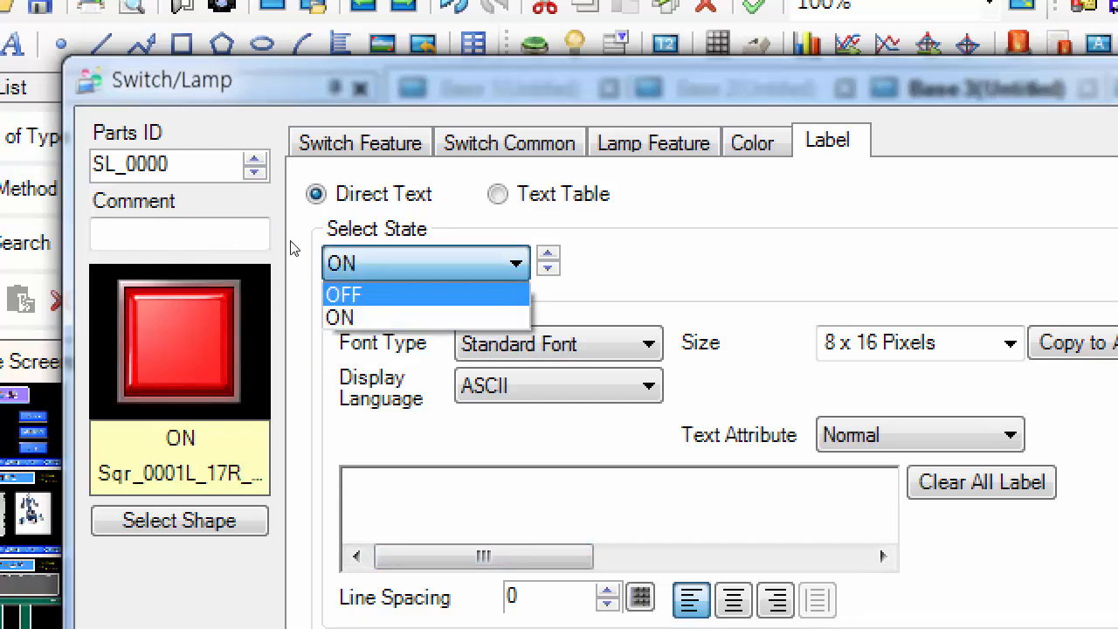
left_click(502, 294)
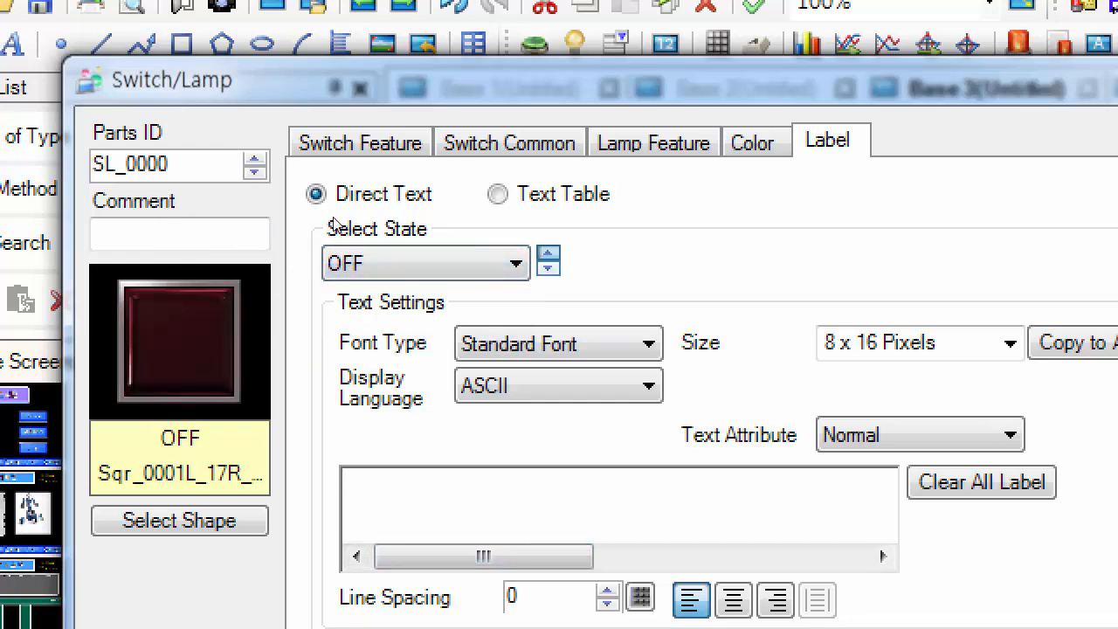
key("Down")
key("Up")
key("Down")
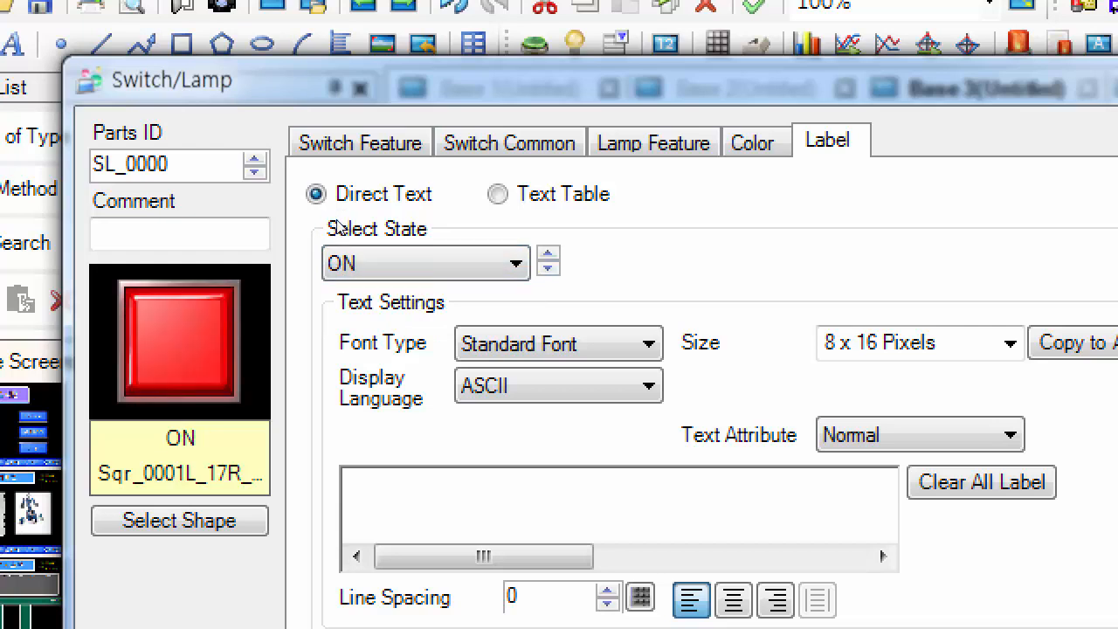
key("Up")
key("Down")
key("Up")
key("Down")
key("Up")
key("Down")
key("Up")
key("Down")
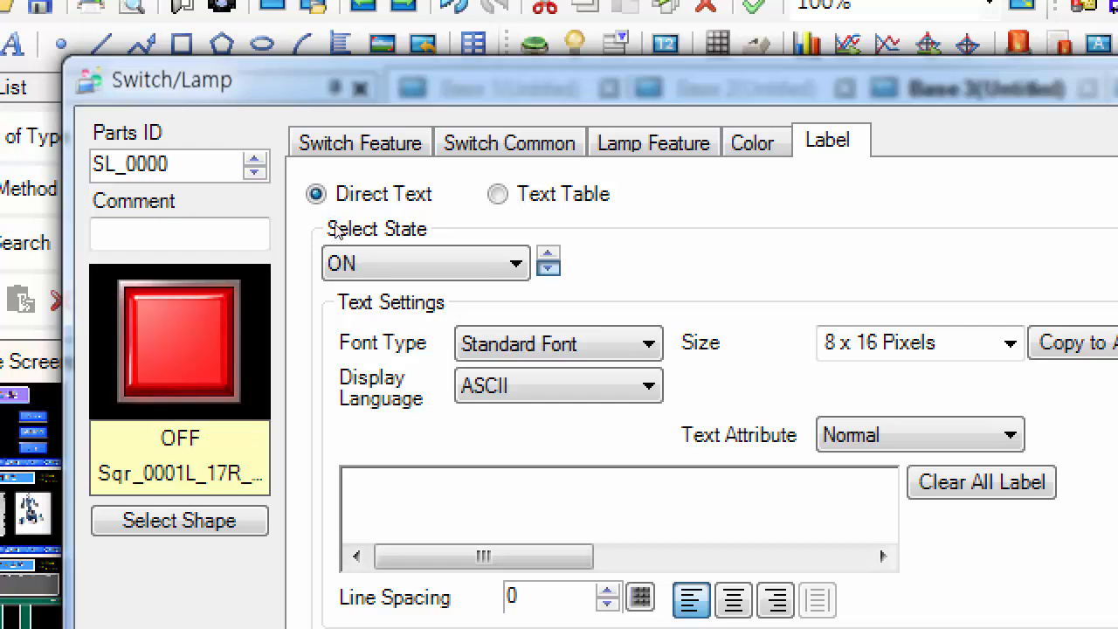
key("Up")
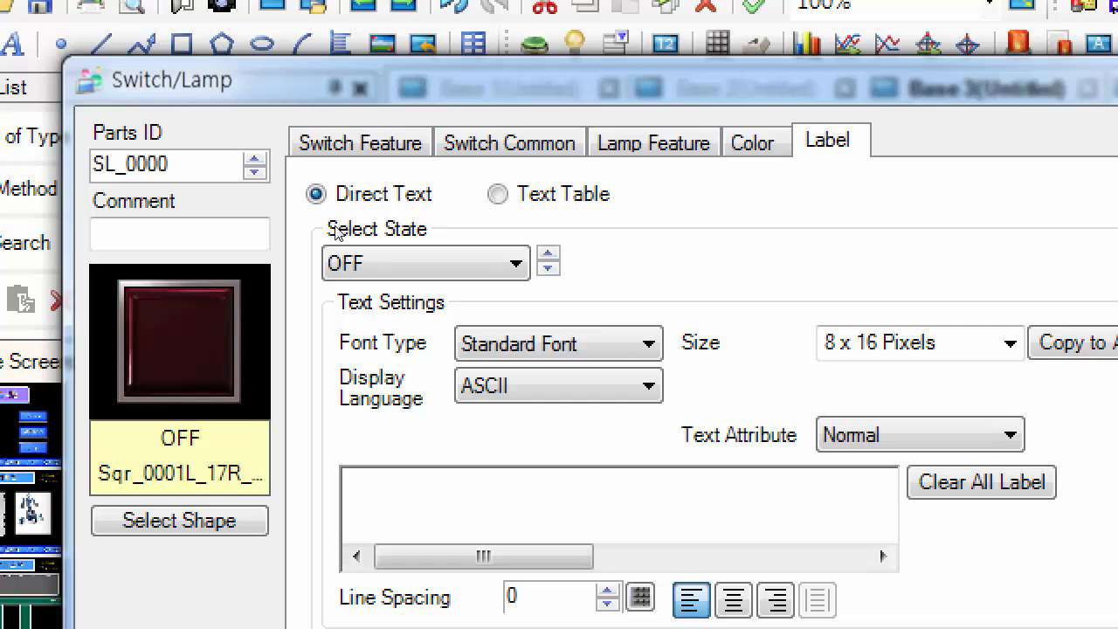
key("Down")
key("Up")
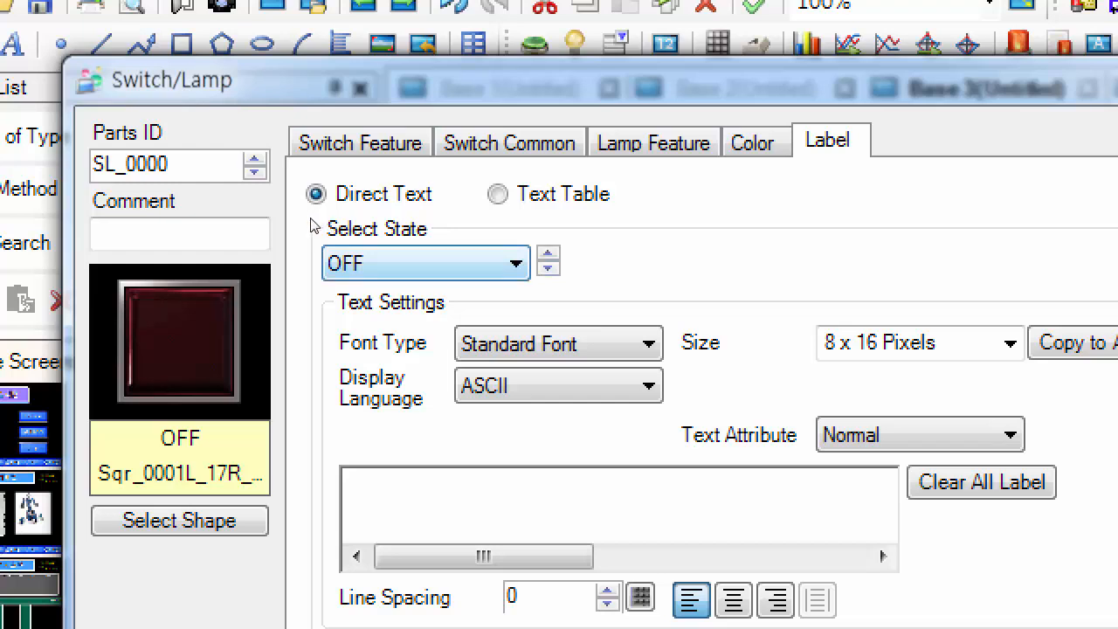
Set the OFF-state label to Image Font and enter the text 자동운전
left_click(419, 504)
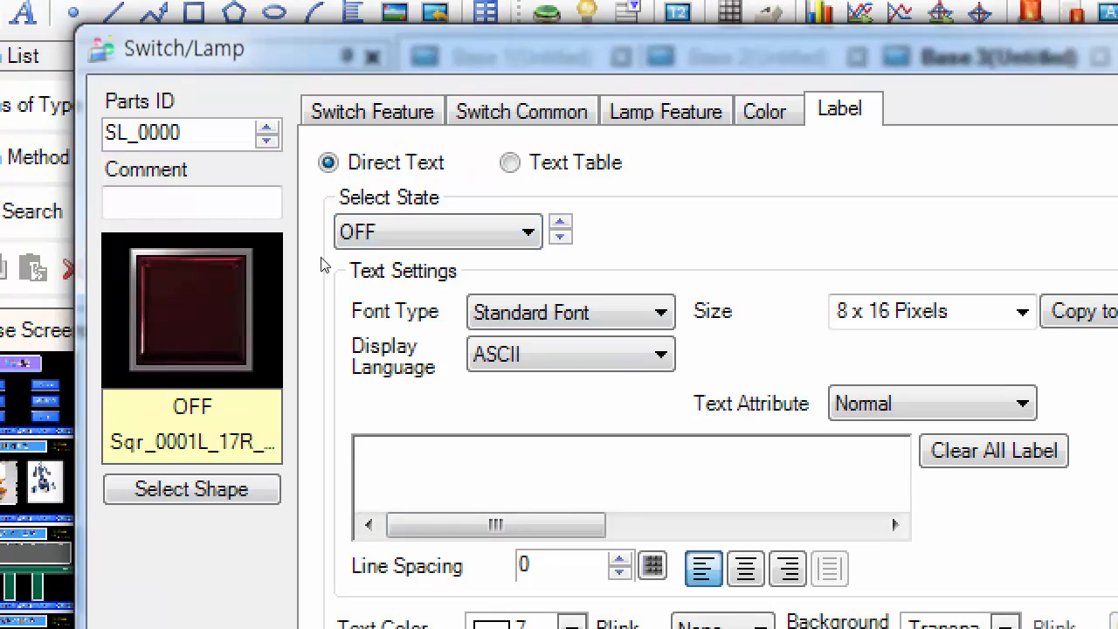
left_click(570, 311)
left_click(518, 390)
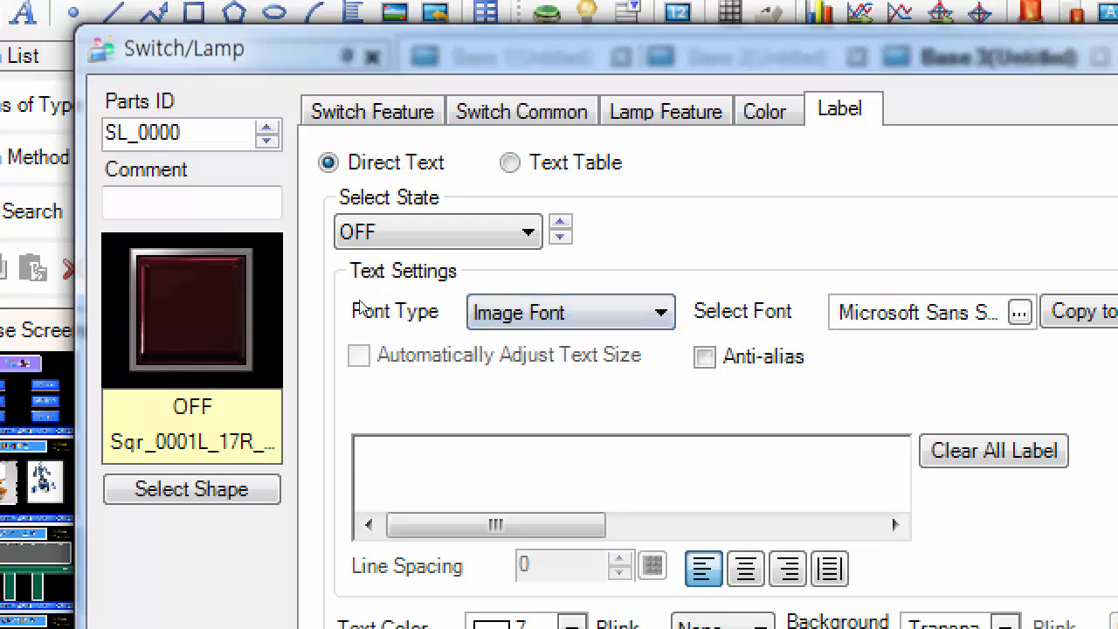
left_click(411, 463)
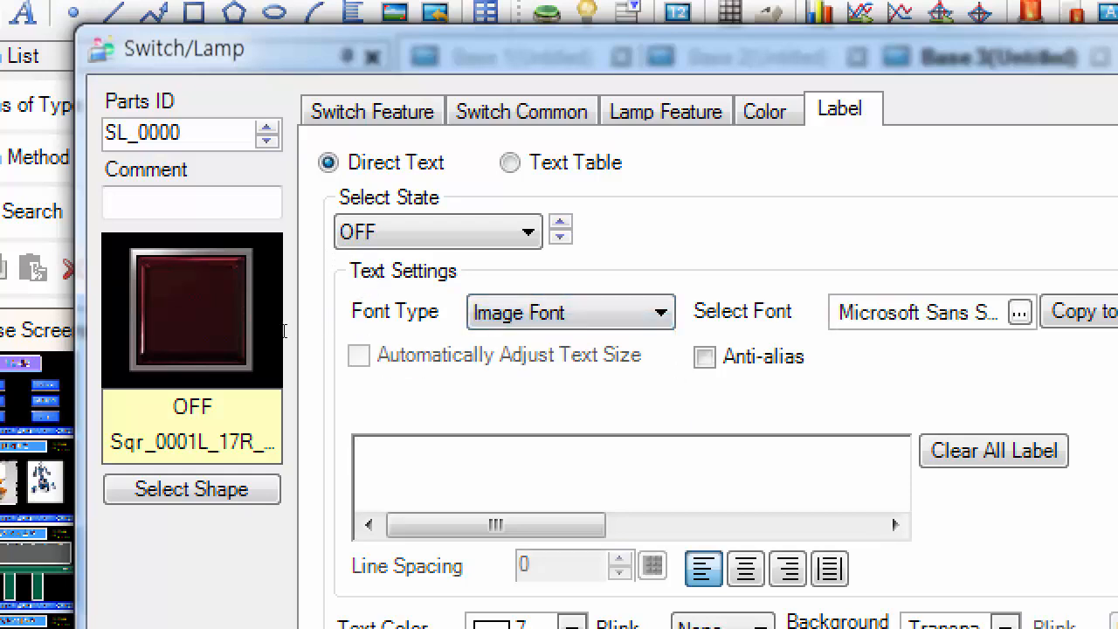
type("W")
key("BackSpace")
type("자동ㅇ")
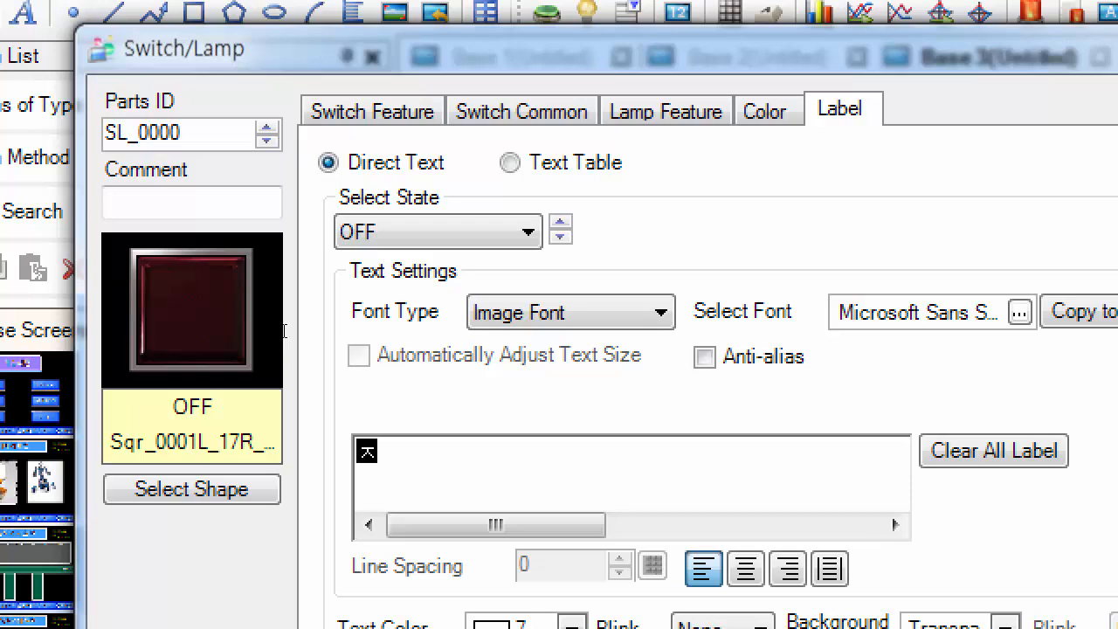
type("운전")
left_click(336, 224)
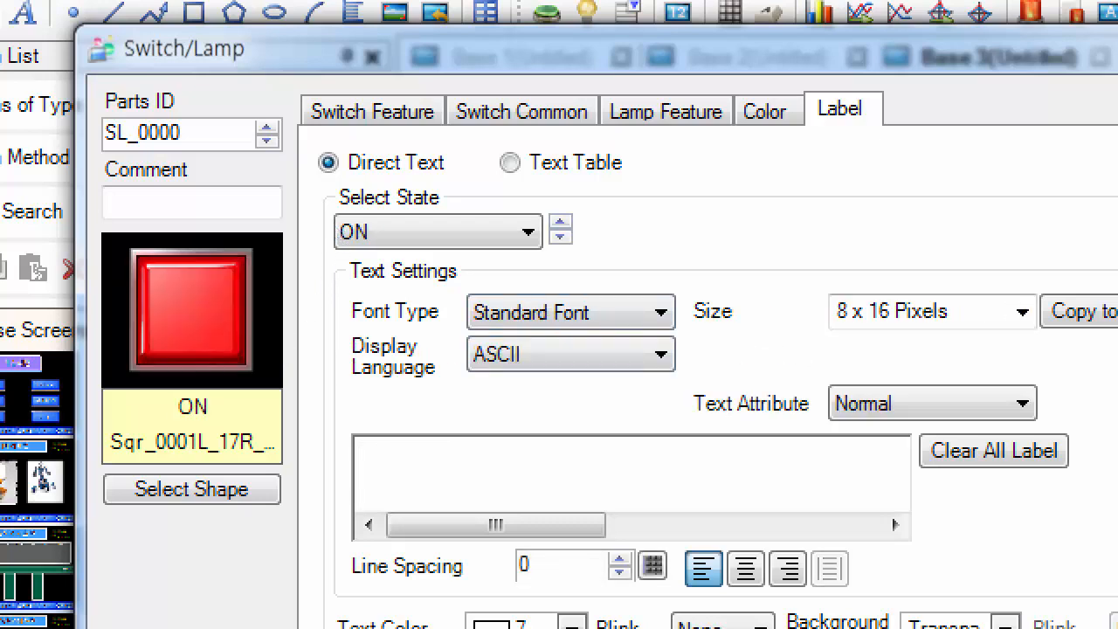
left_click(507, 312)
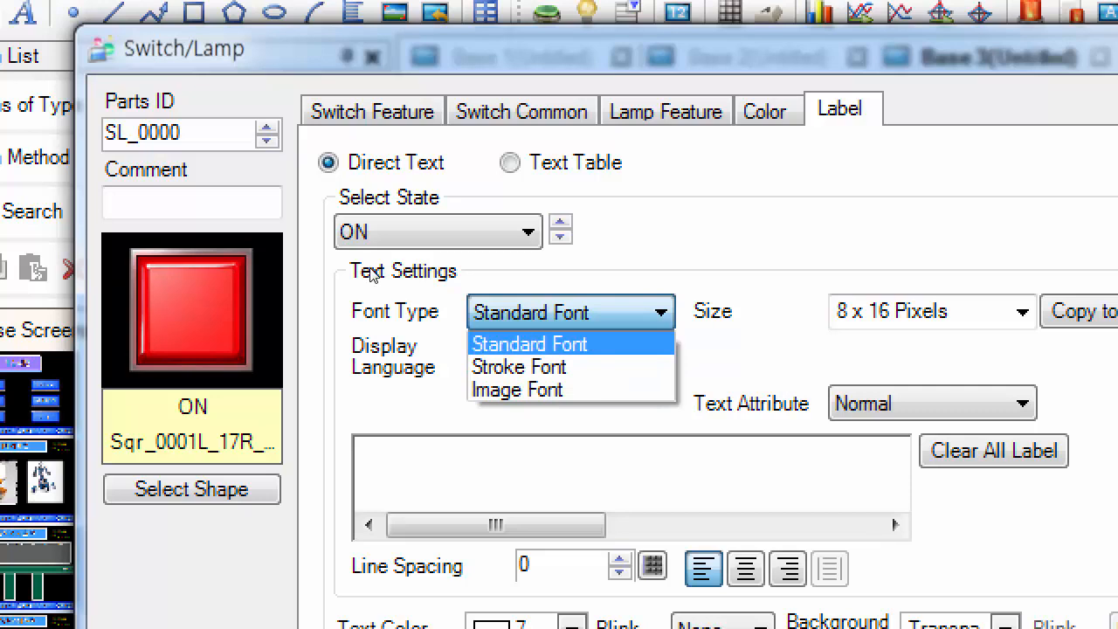
left_click(378, 226)
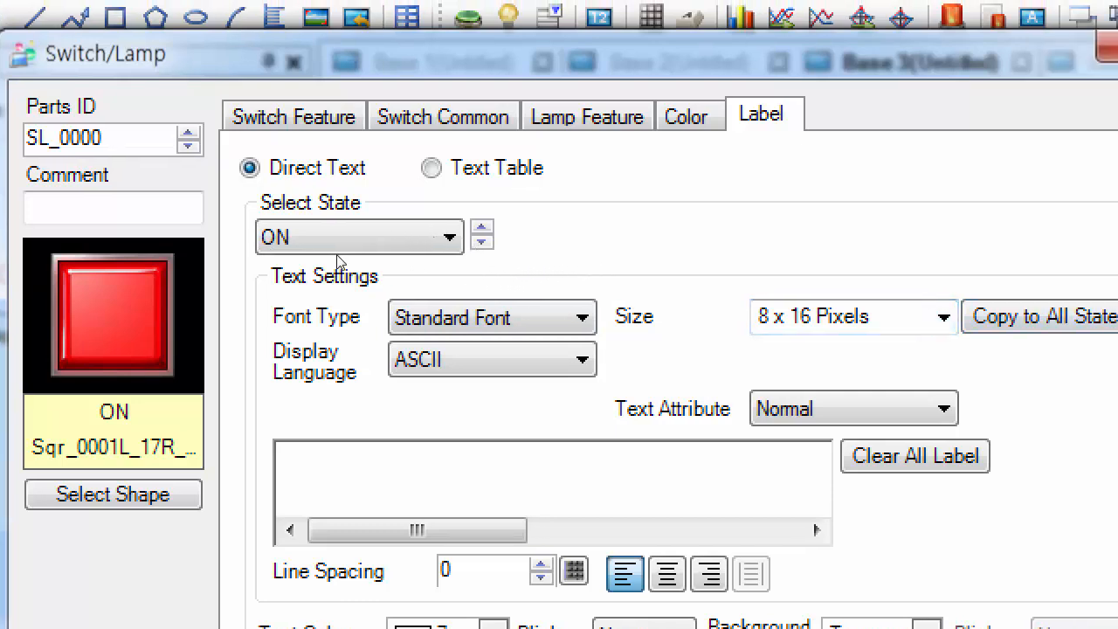
scroll(340, 226, "down", 1)
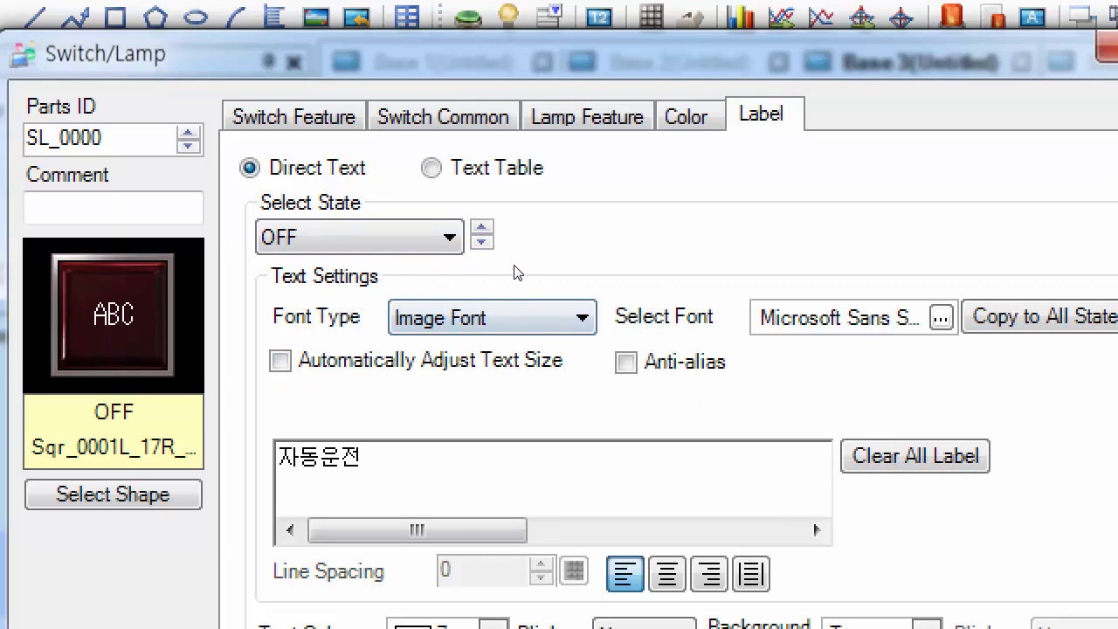
Set the OFF-state label's font to 맑은 고딕, regular style, 14 pt
left_click(941, 317)
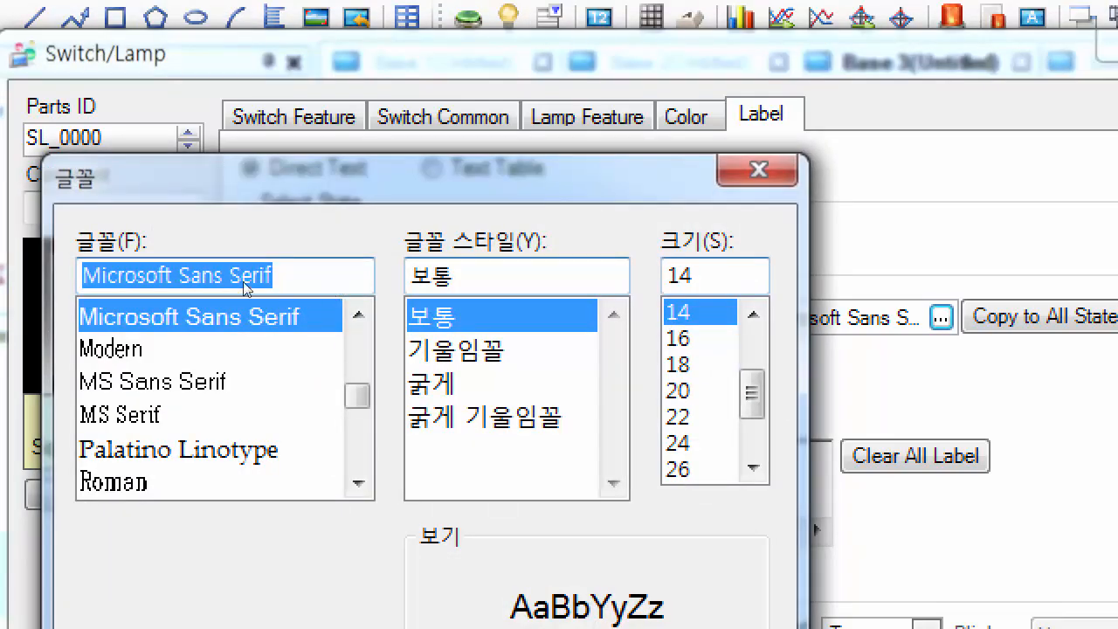
scroll(276, 314, "down", 10)
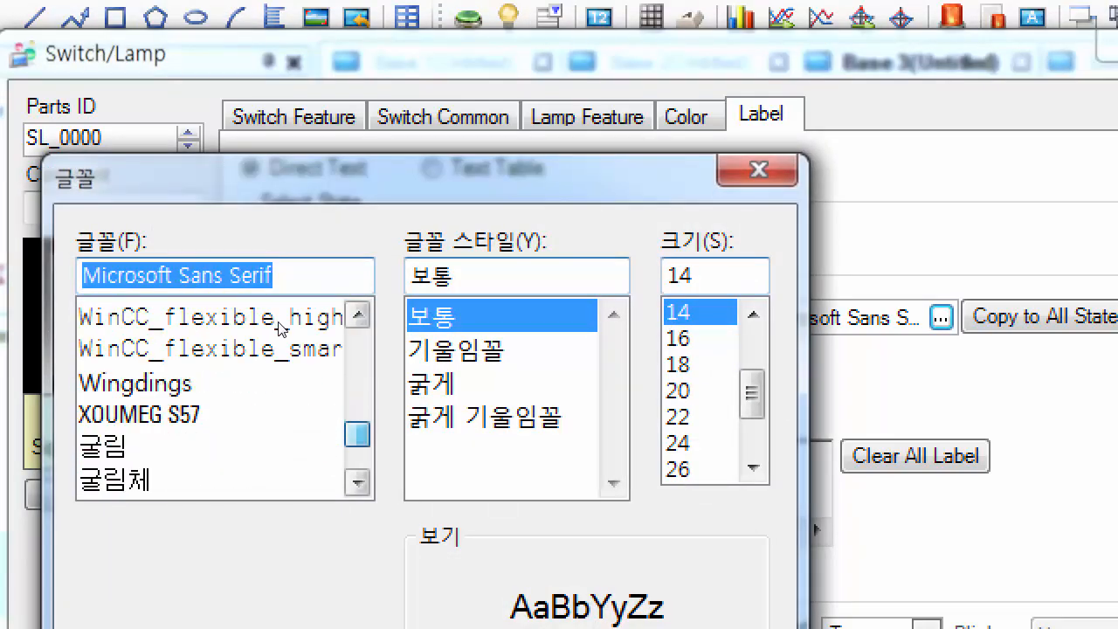
scroll(280, 327, "down", 2)
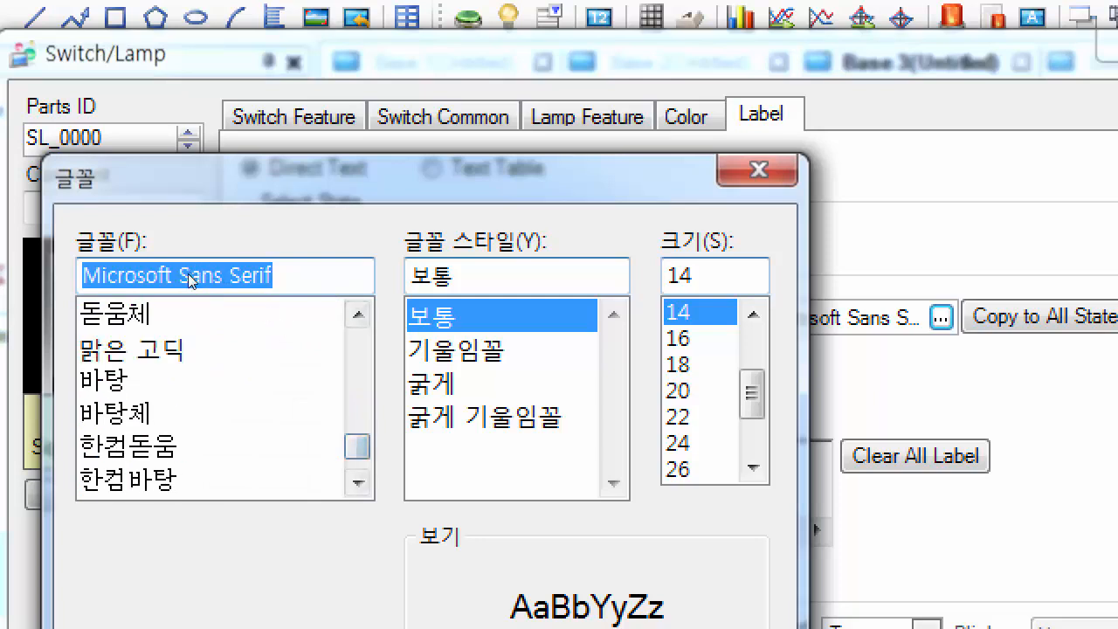
left_click(179, 349)
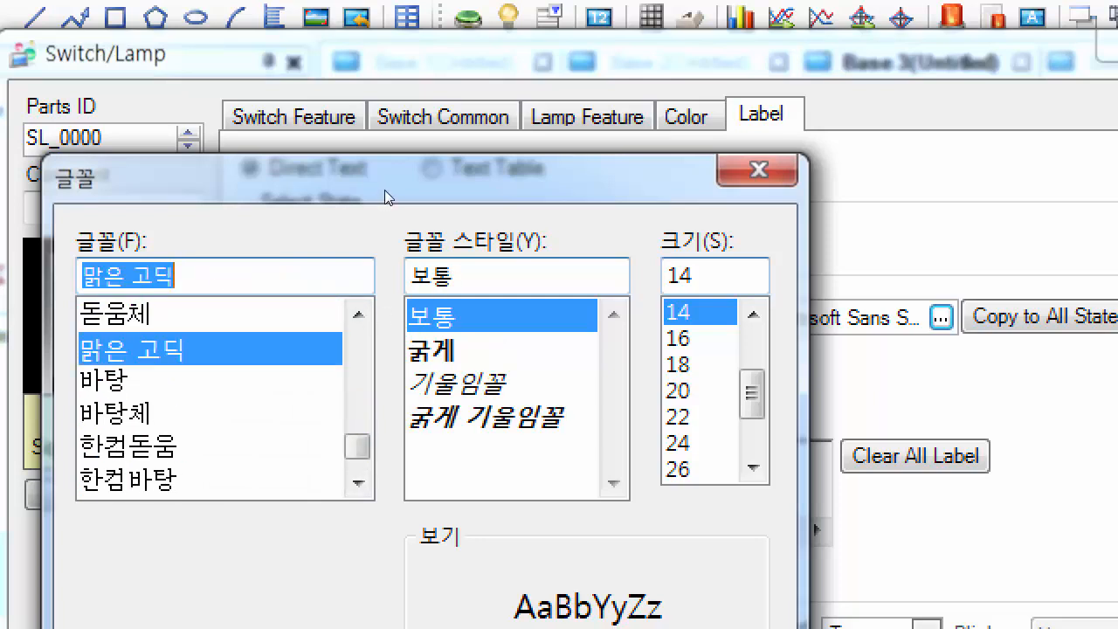
left_click_drag(384, 189, 389, 42)
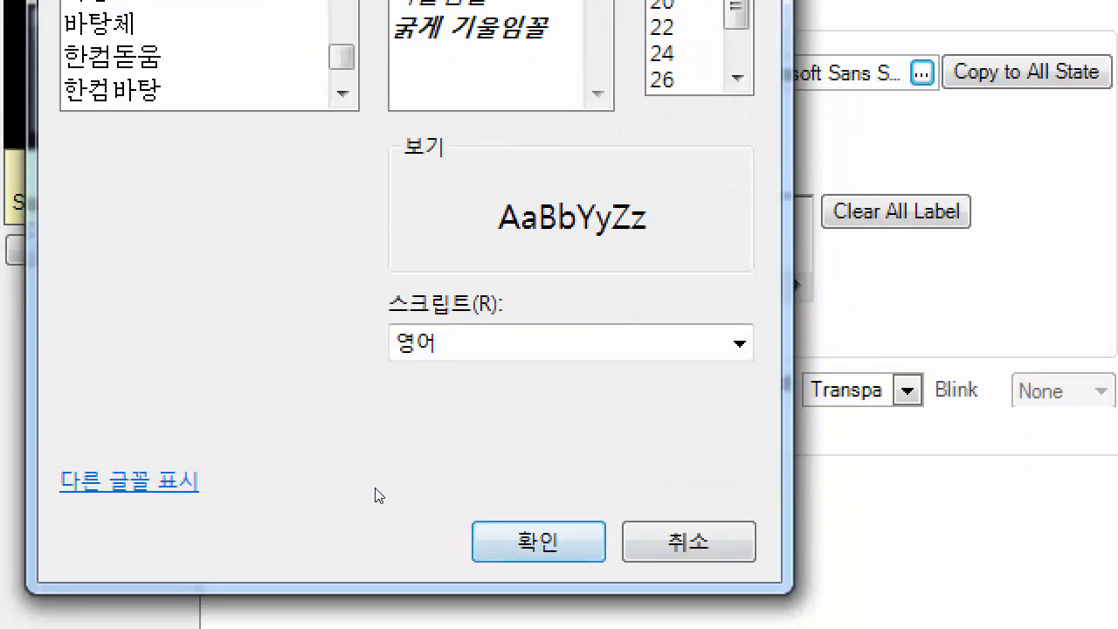
left_click(538, 542)
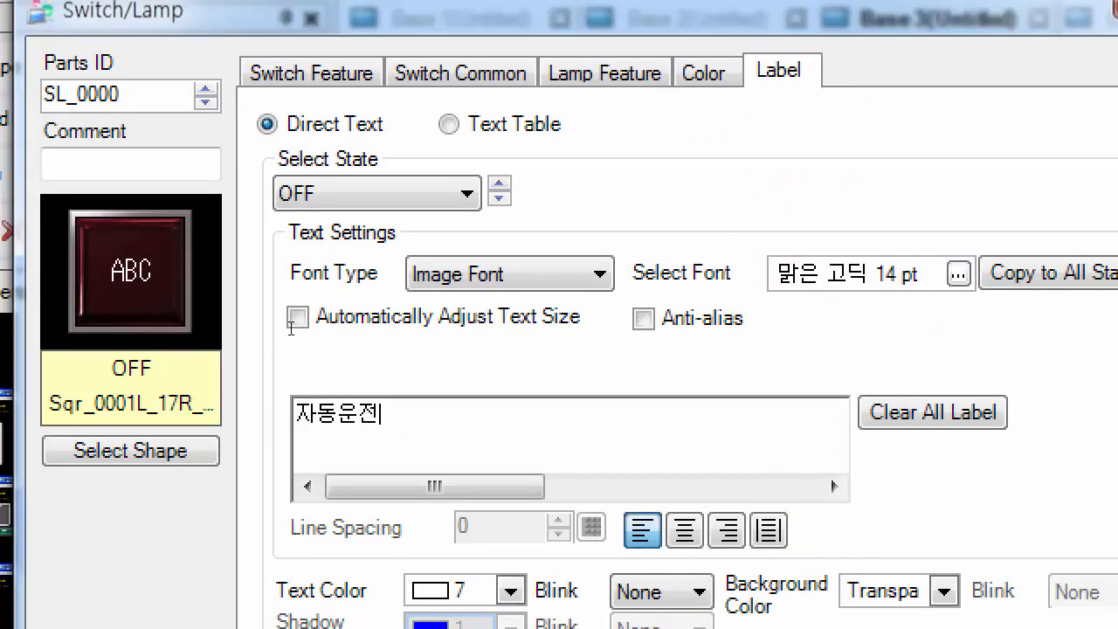
Copy the OFF label settings to all states, change the ON-state text to 운전중, and apply the switch settings
left_click(338, 233)
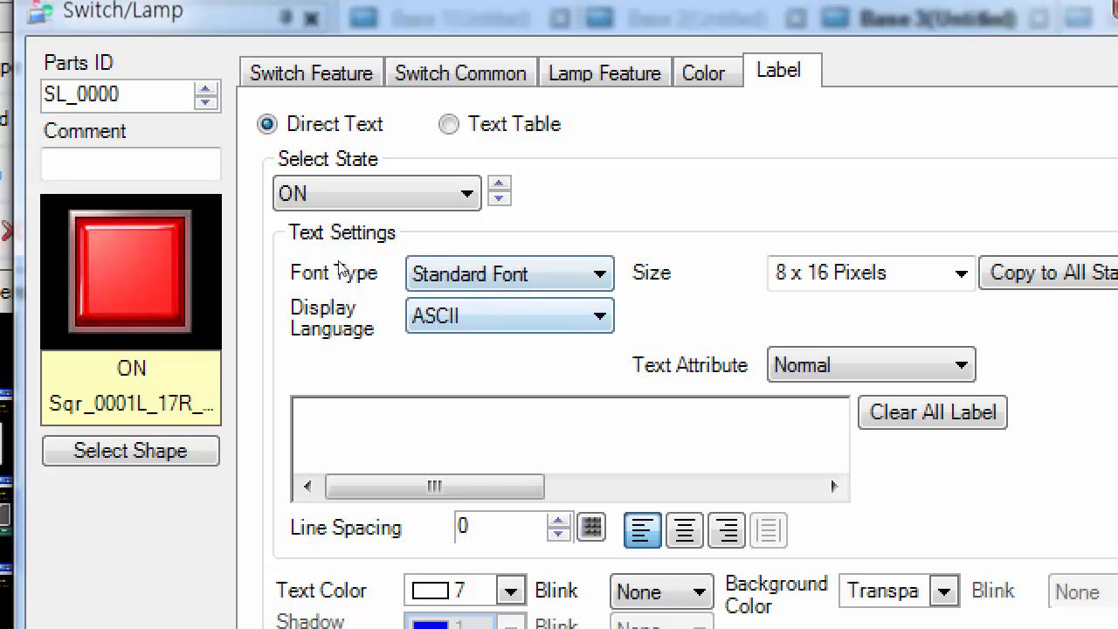
left_click(498, 190)
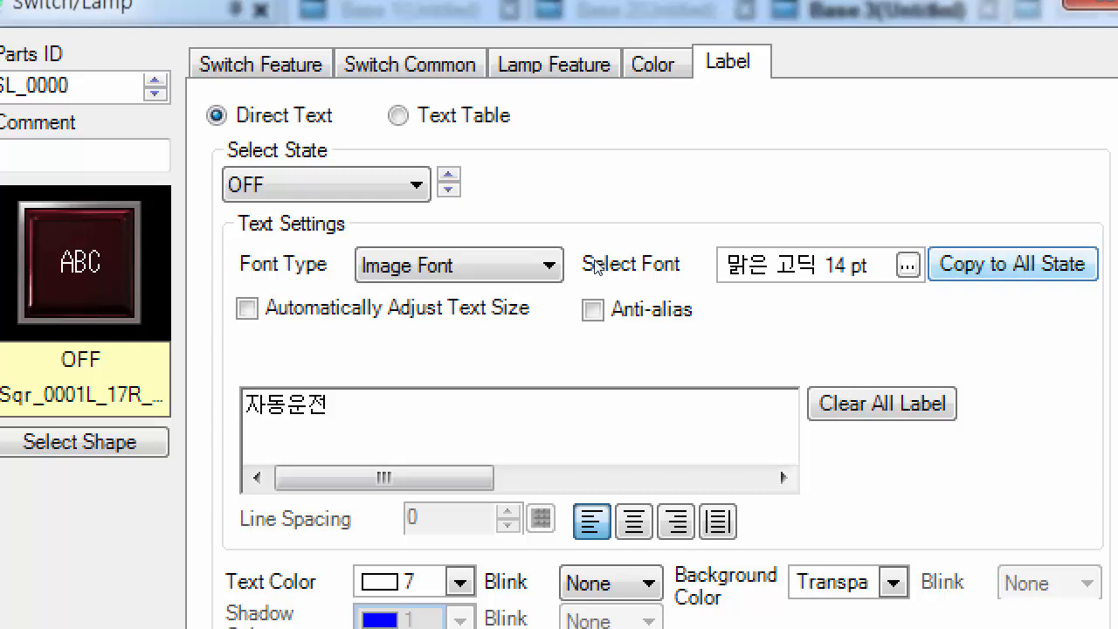
left_click(331, 222)
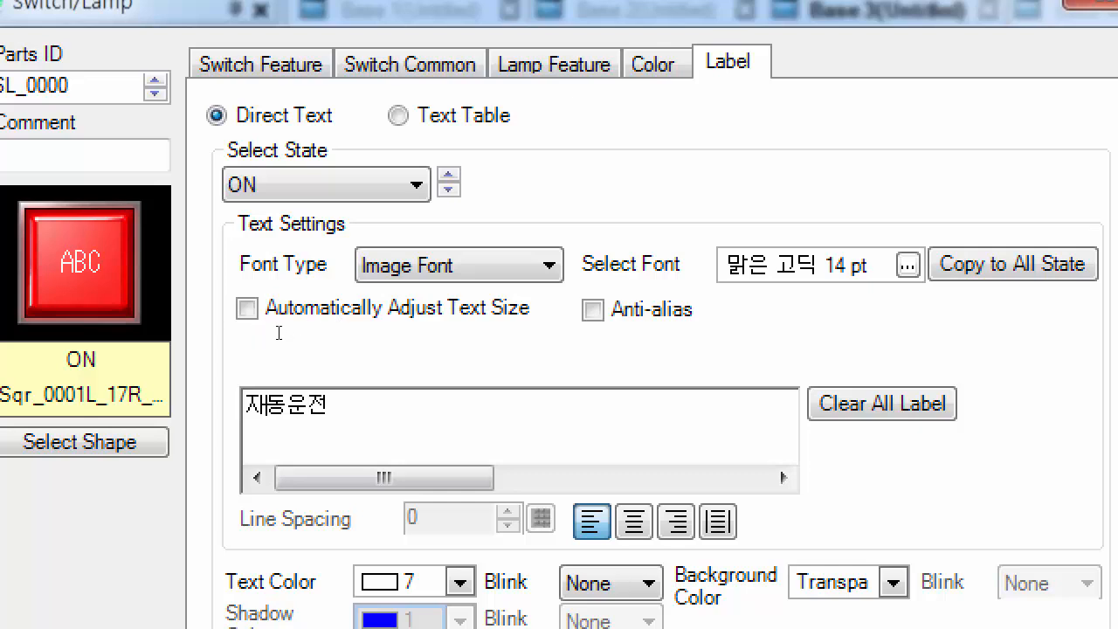
key("shift+Right")
key("shift+Right")
key("shift+Right")
key("shift+Right")
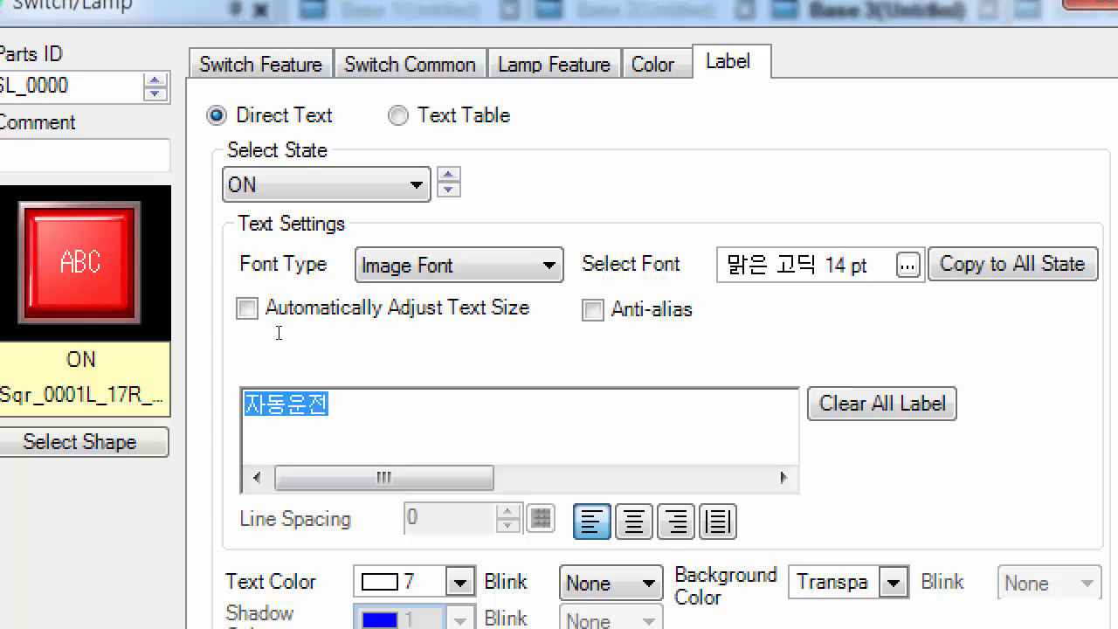
type("운전중")
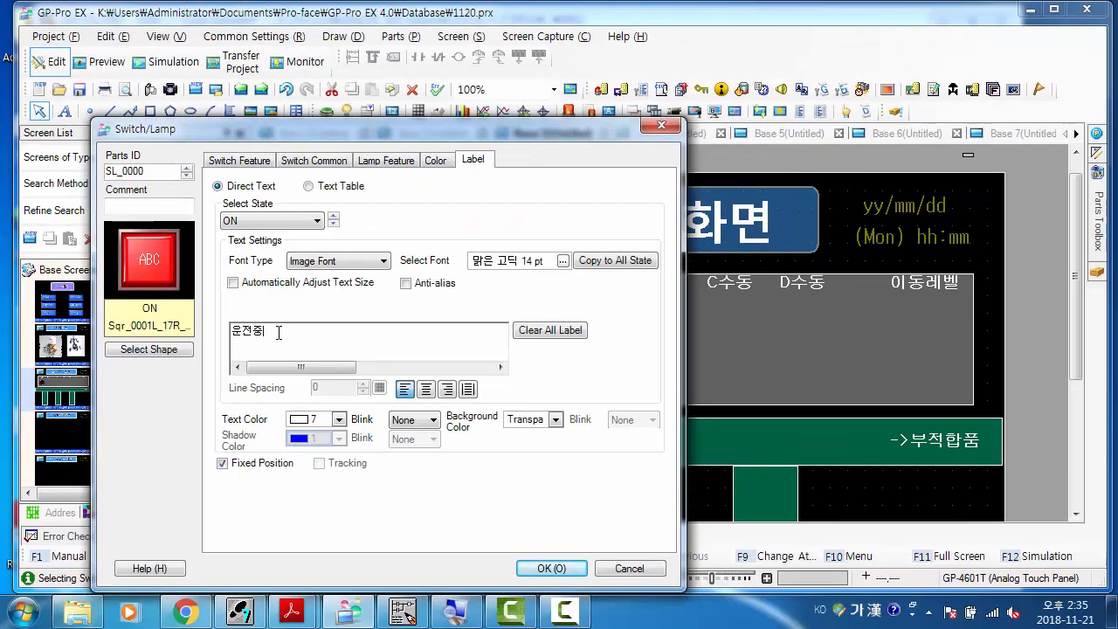
left_click(551, 568)
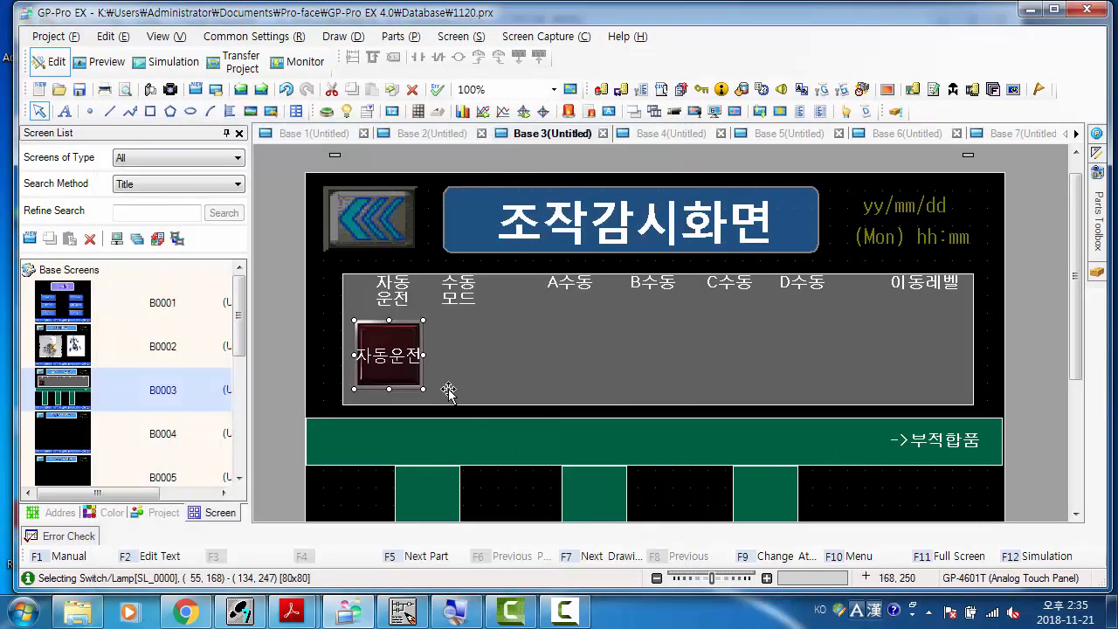
Reduce the placed switch's OFF-state label font to 12 pt and split its text into two lines, 자동 and 운전
double_click(393, 356)
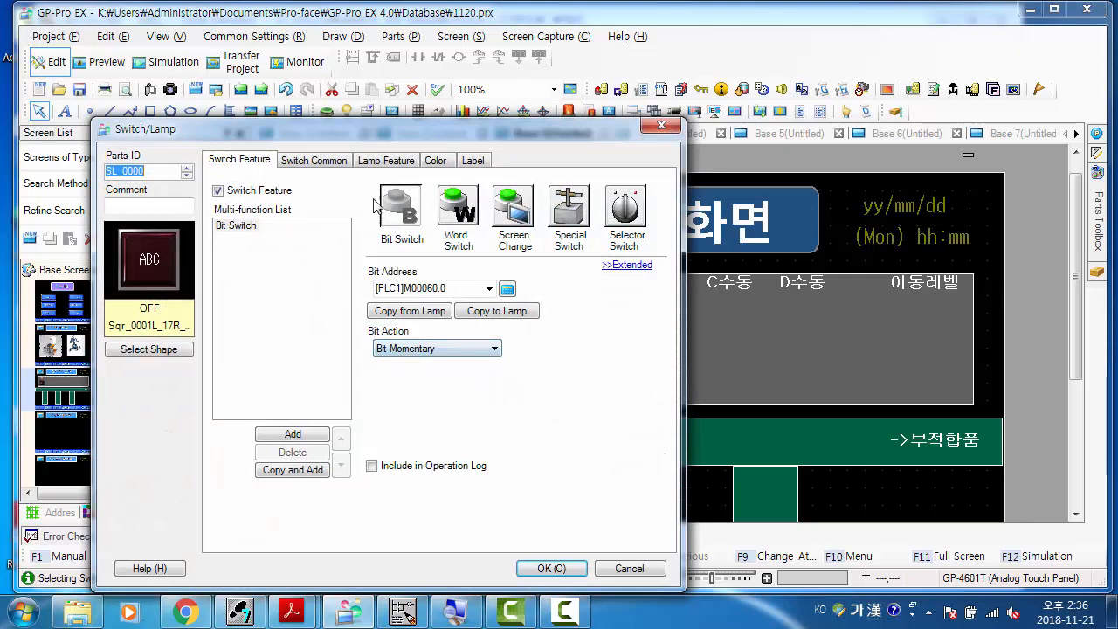
left_click(465, 161)
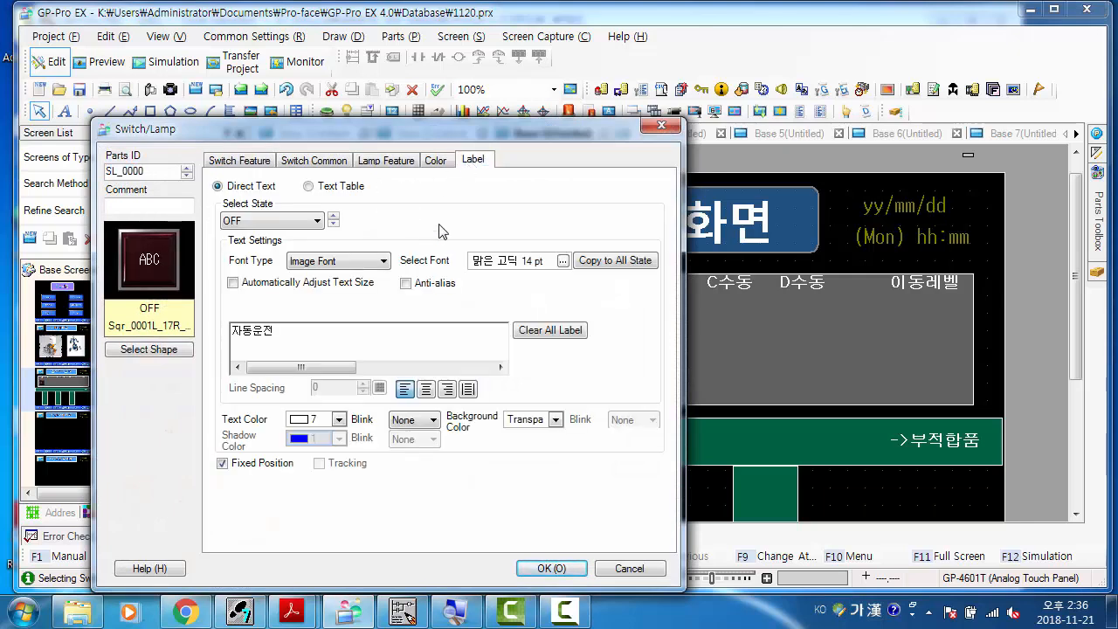
left_click_drag(481, 130, 601, 87)
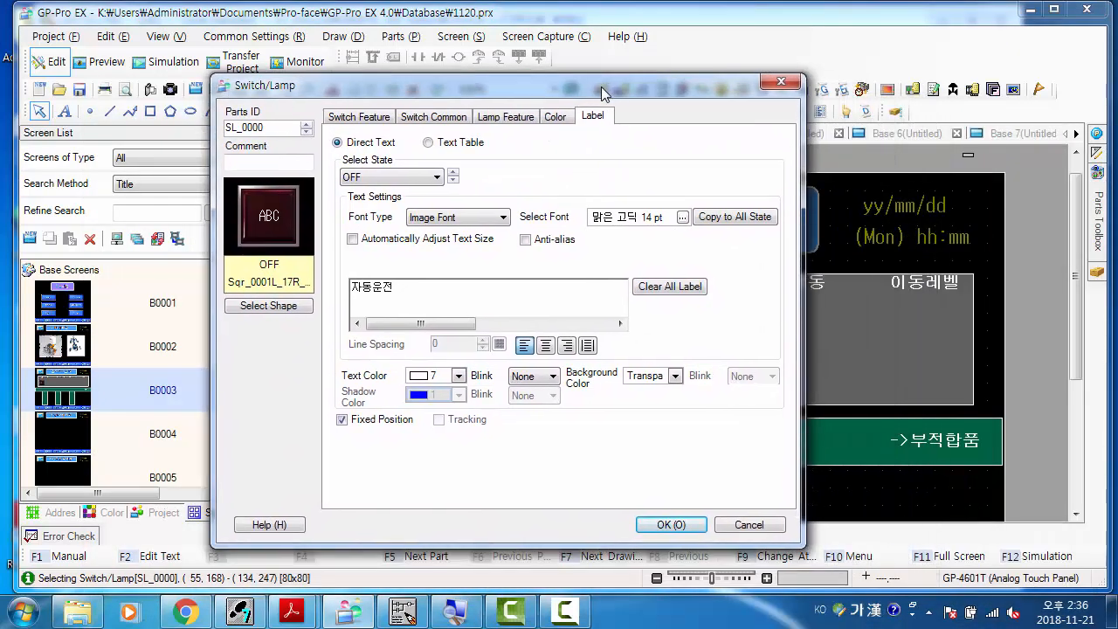
left_click(682, 217)
left_click(589, 260)
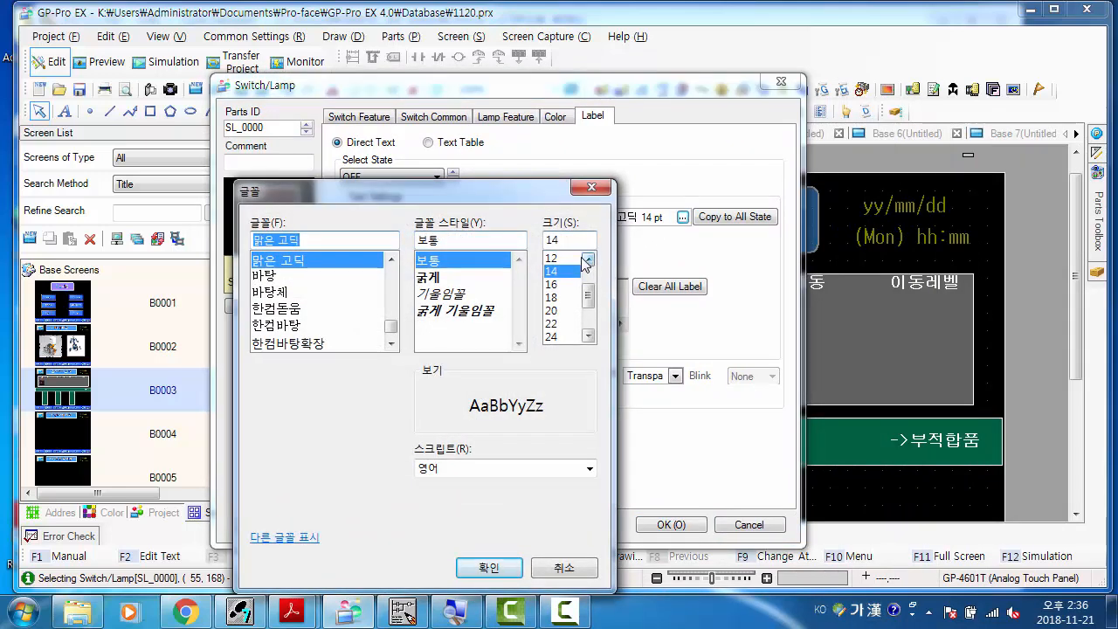
left_click(563, 259)
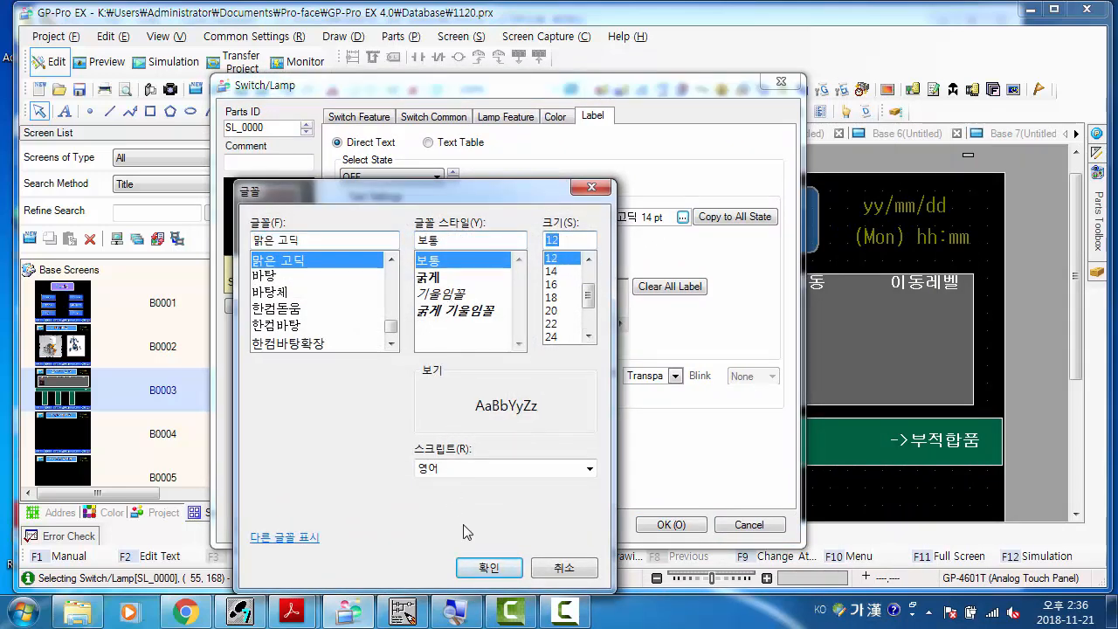
left_click(489, 568)
left_click(407, 307)
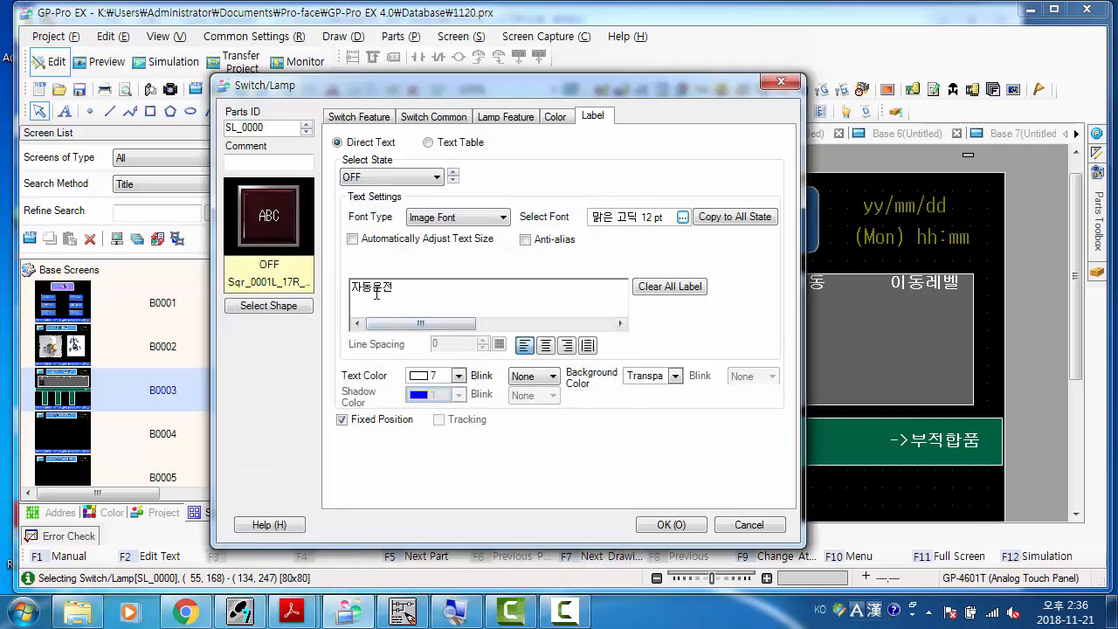
key("Return")
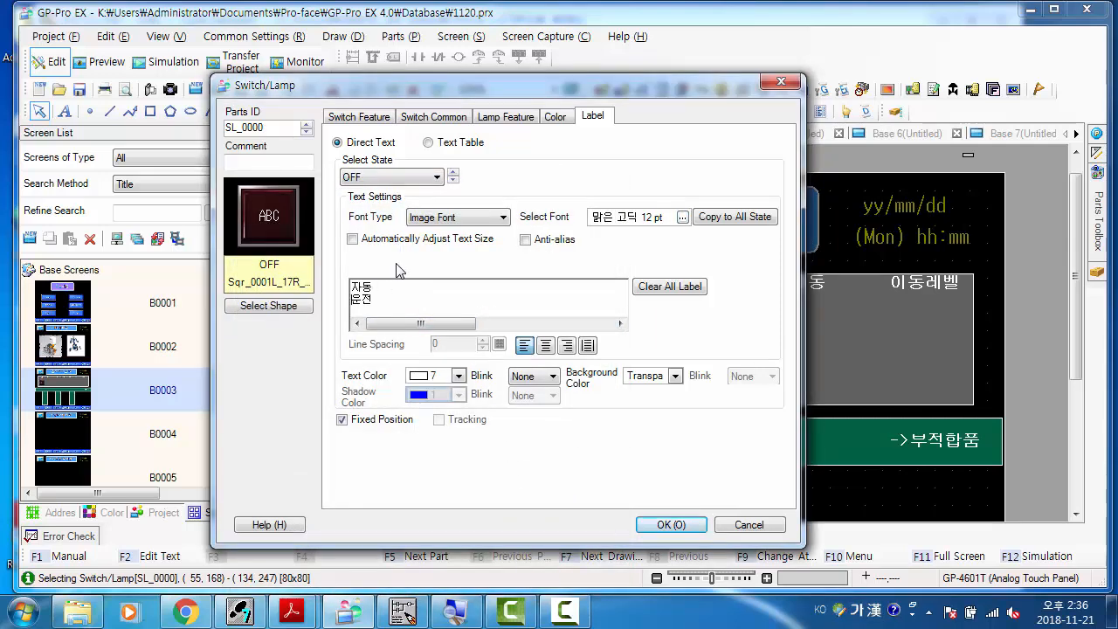
left_click(668, 524)
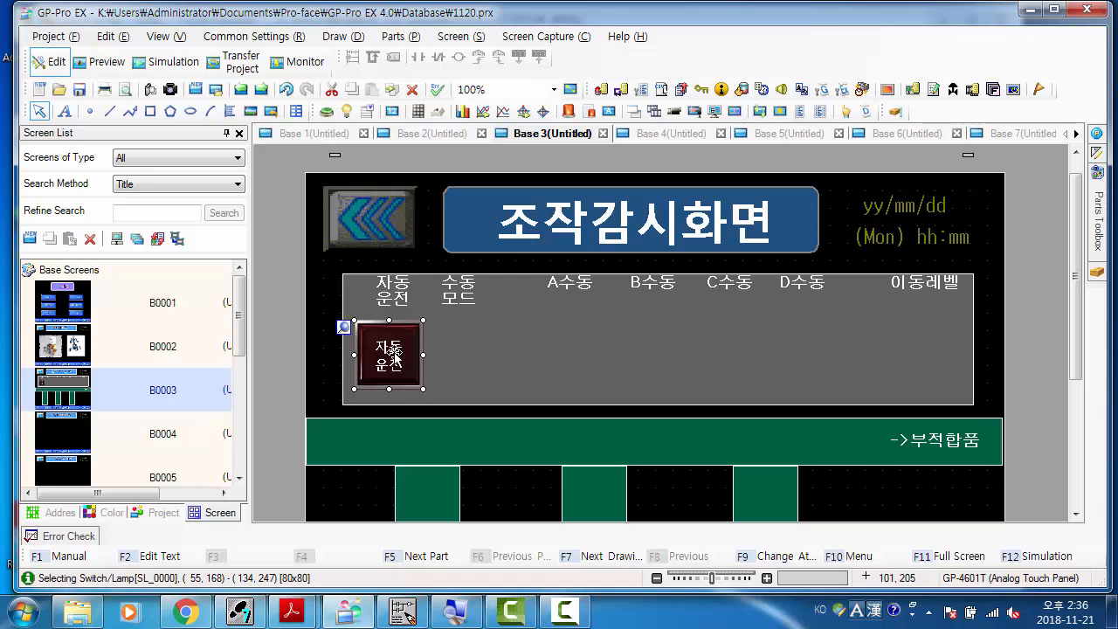
Duplicate the 자동운전 switch beneath the 수동모드 heading and nudge the original switch 2 pixels to the left
left_click_drag(395, 357, 467, 357)
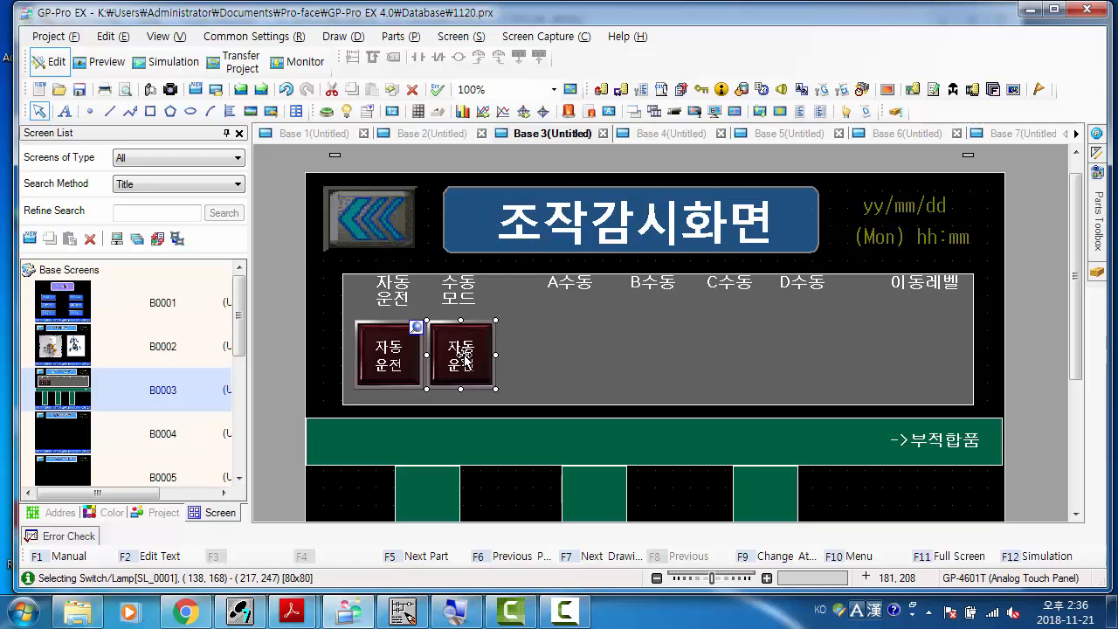
left_click(398, 356)
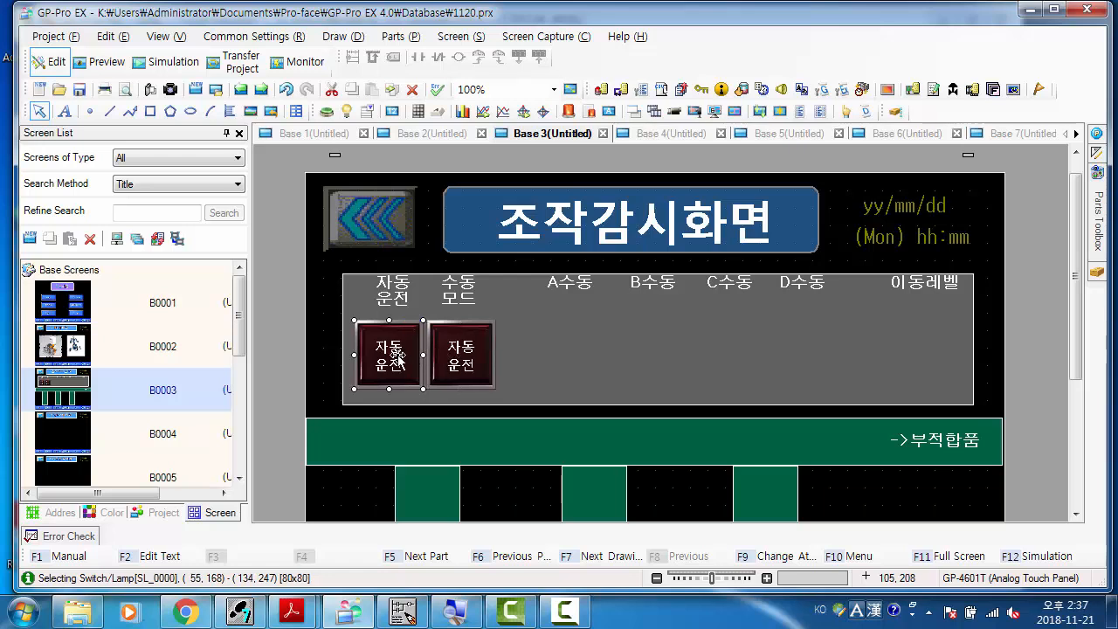
key("Left")
key("Left")
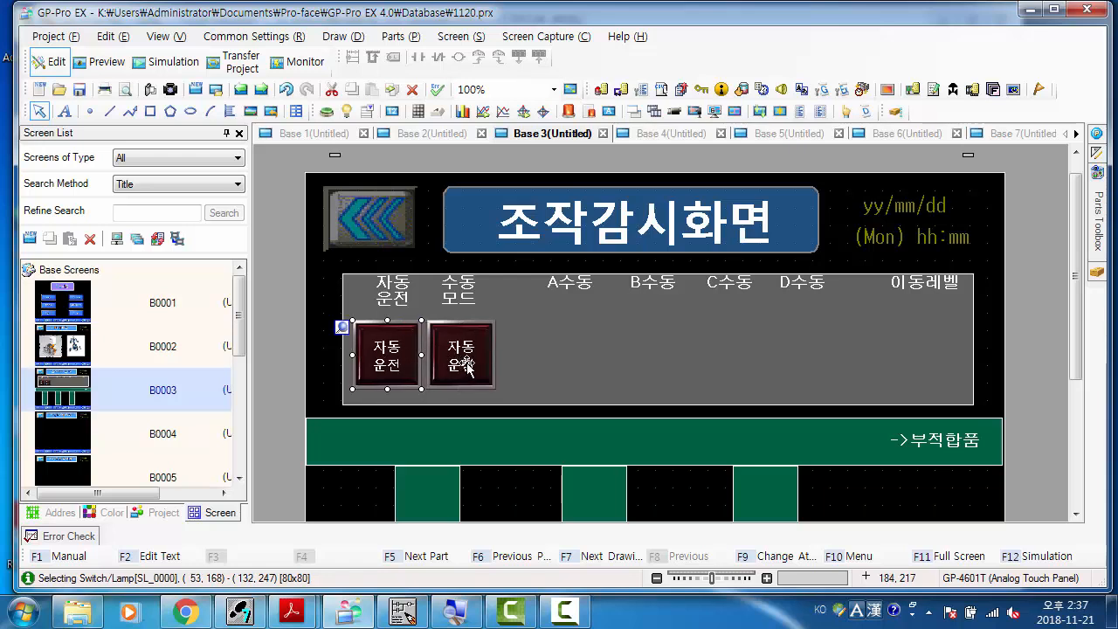
Set the duplicated switch's bit address to [PLC1]M00060.1
double_click(465, 370)
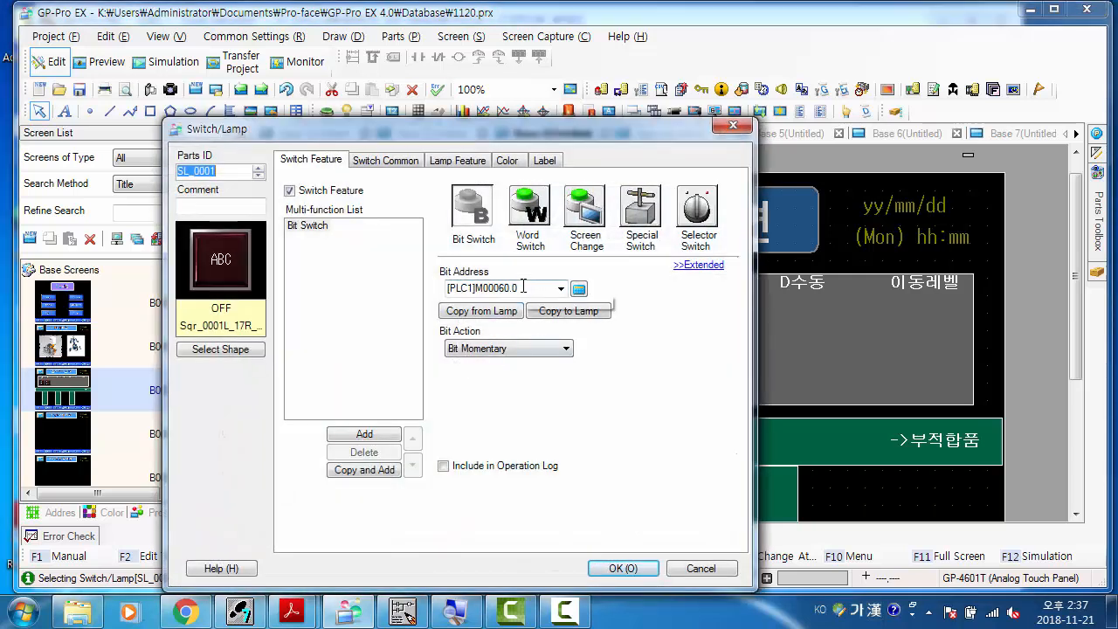
left_click(523, 289)
left_click(525, 289)
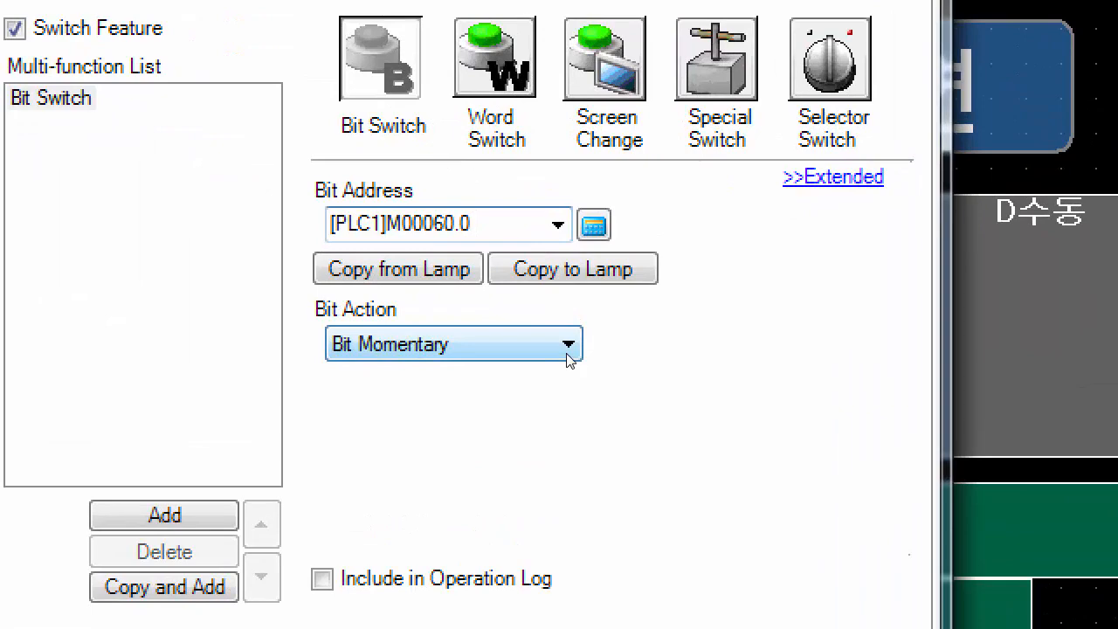
key("BackSpace")
type("1")
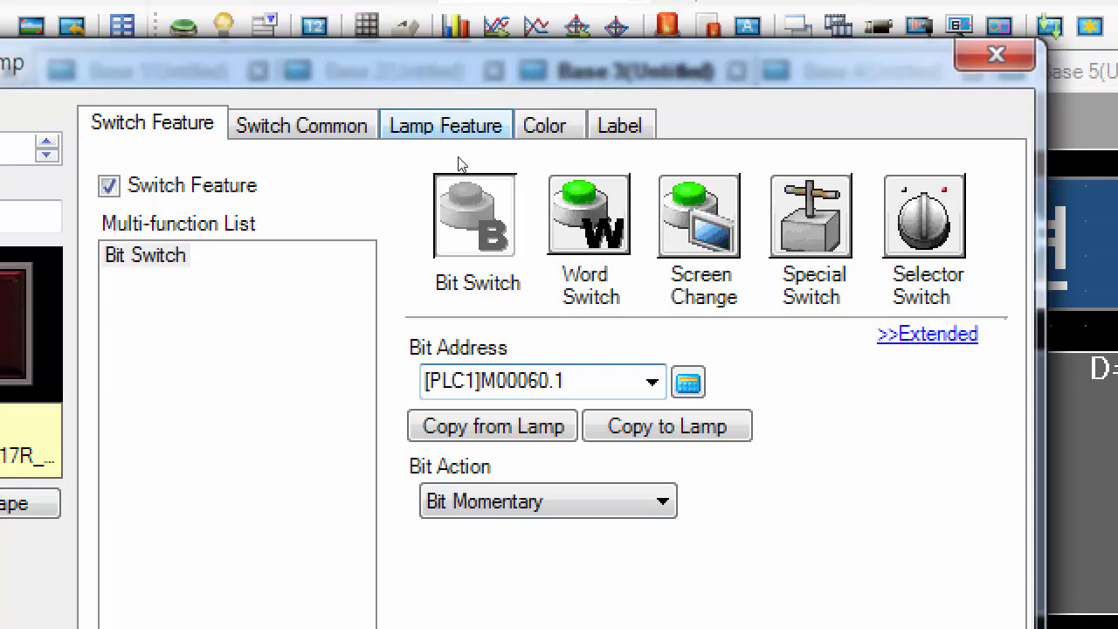
Set the duplicated switch's lamp bit address to [PLC1]M00020.1
left_click(447, 127)
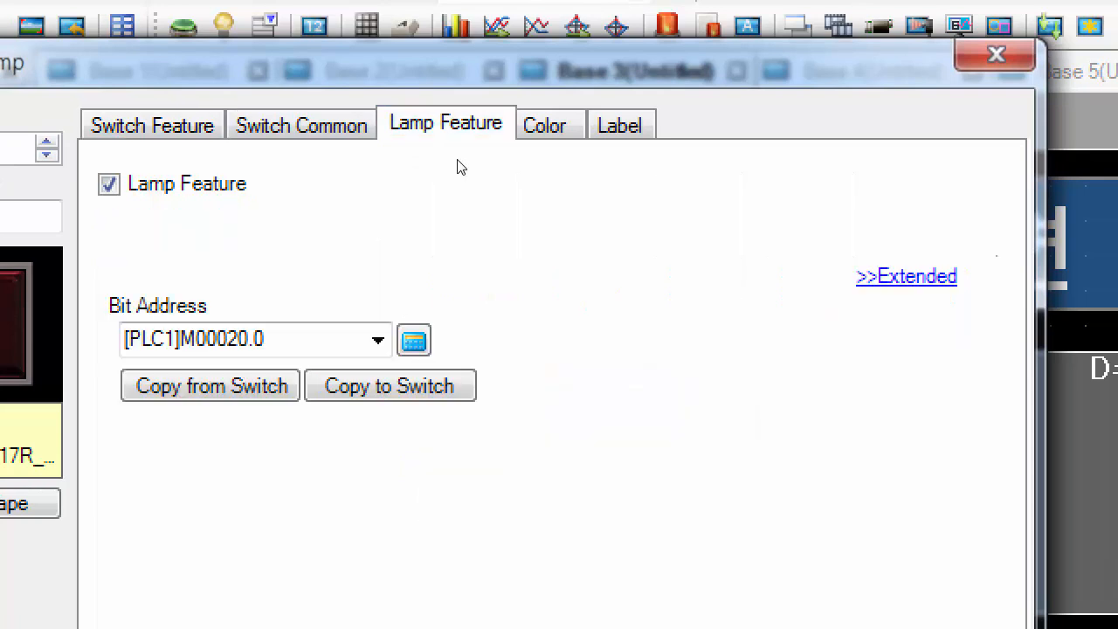
left_click(285, 339)
left_click(284, 339)
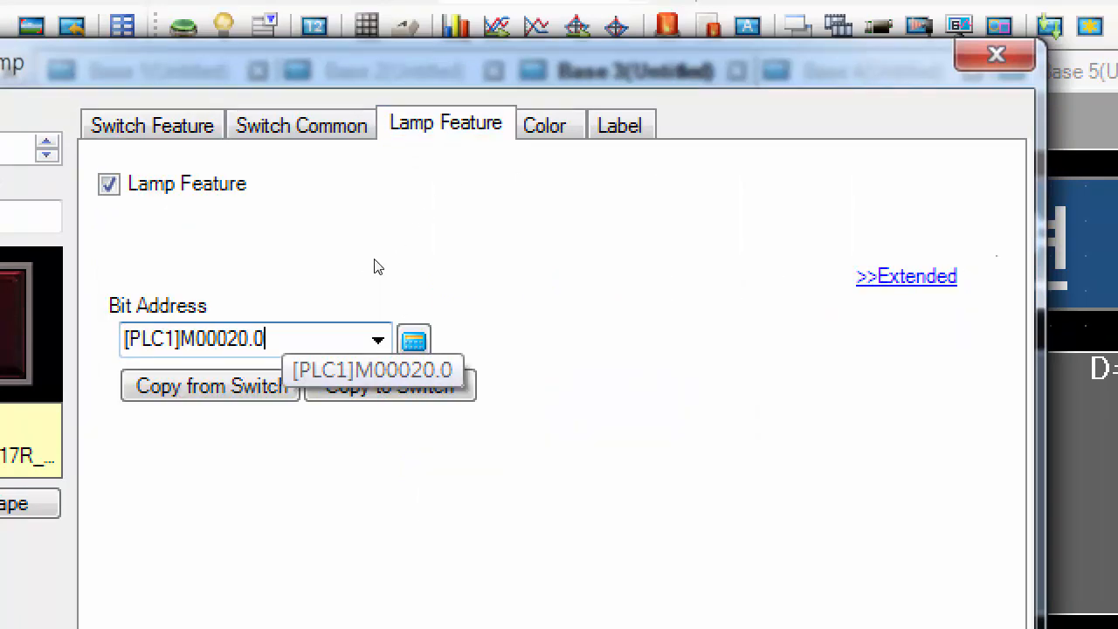
key("BackSpace")
type("1")
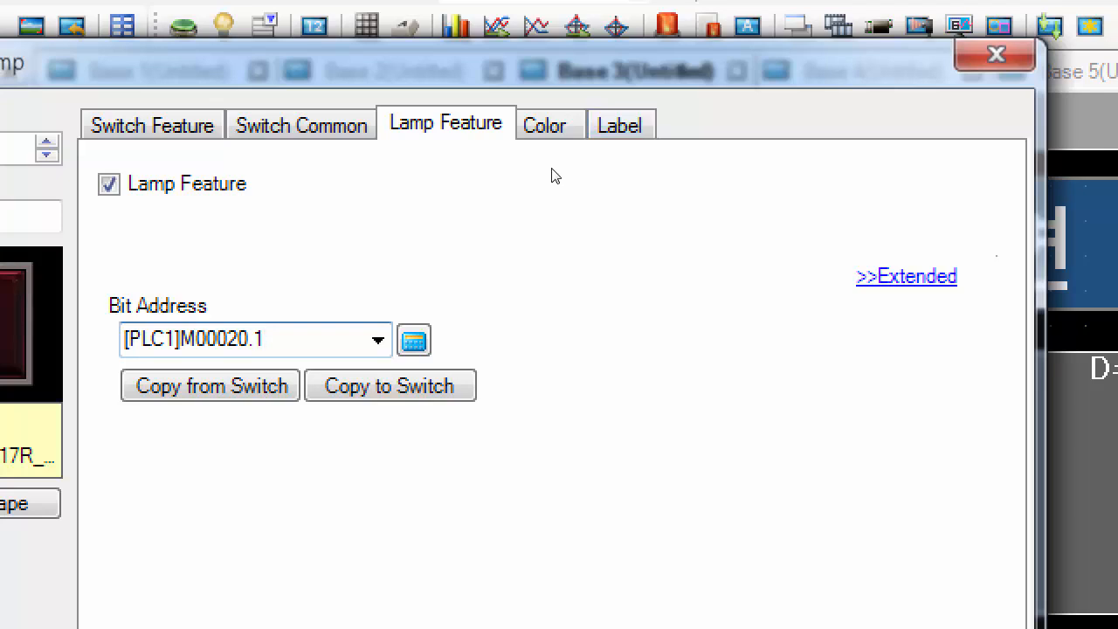
Replace the duplicated switch's OFF-state label with 수동 and 모드 on two lines
left_click(619, 126)
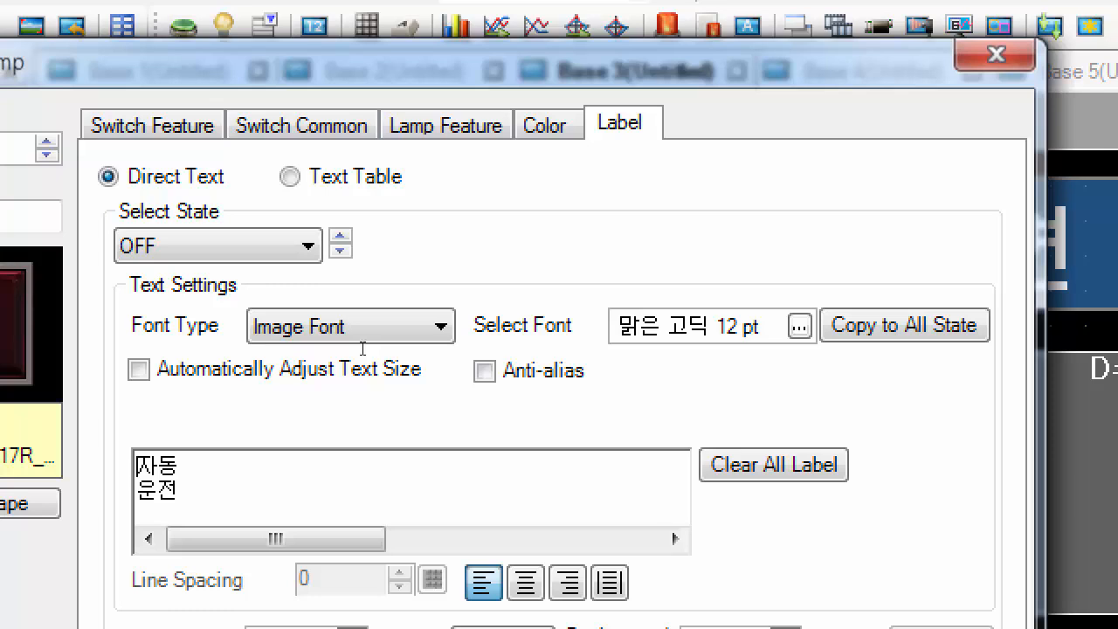
key("shift+Right")
key("shift+Right")
key("shift+Right")
key("shift+Right")
key("shift+Right")
type("수동")
key("Return")
type("모드")
Change the duplicated switch's ON-state label to 수동중 and apply the settings
left_click(341, 251)
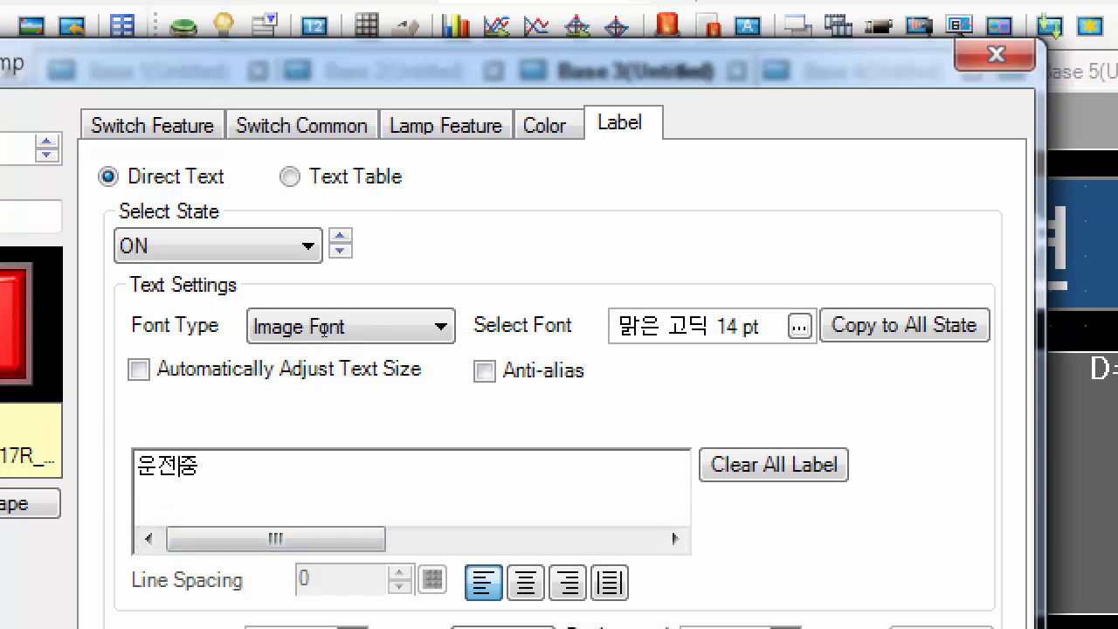
key("shift+Left")
key("shift+Left")
type("ㅅㅜ동")
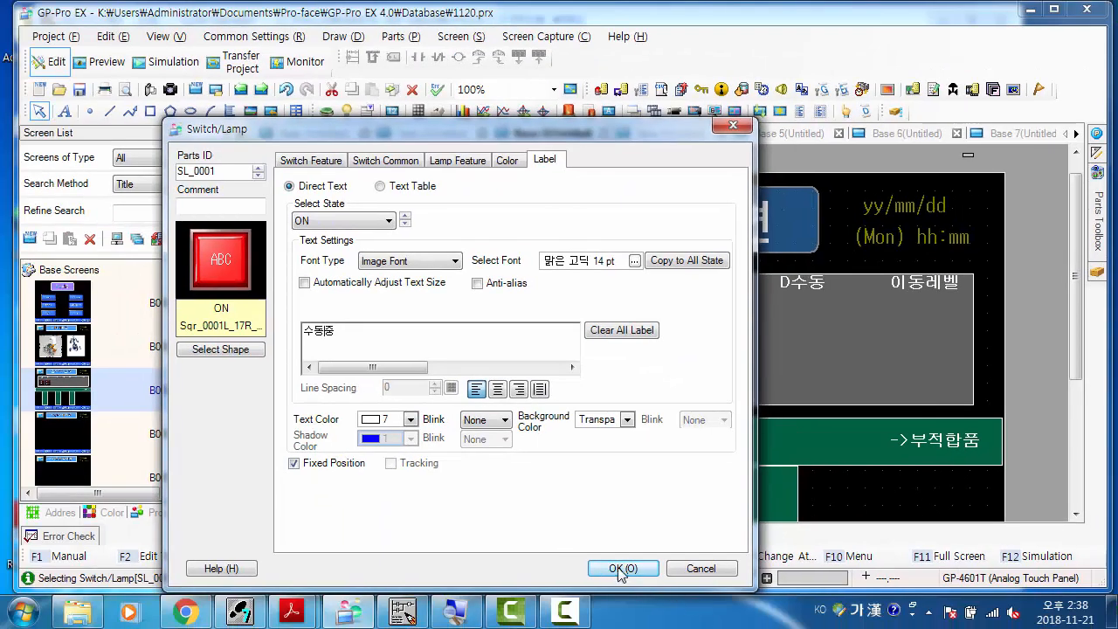
left_click(633, 622)
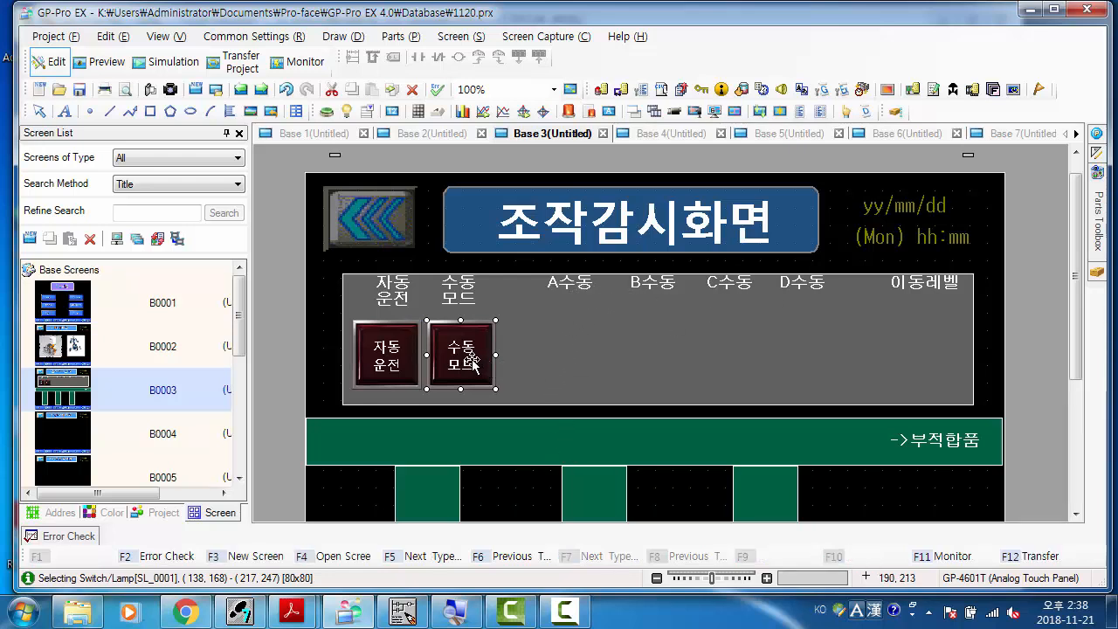
Copy the 수동 모드 switch to below the A수동 heading and open the copy's settings
left_click_drag(472, 358, 581, 379)
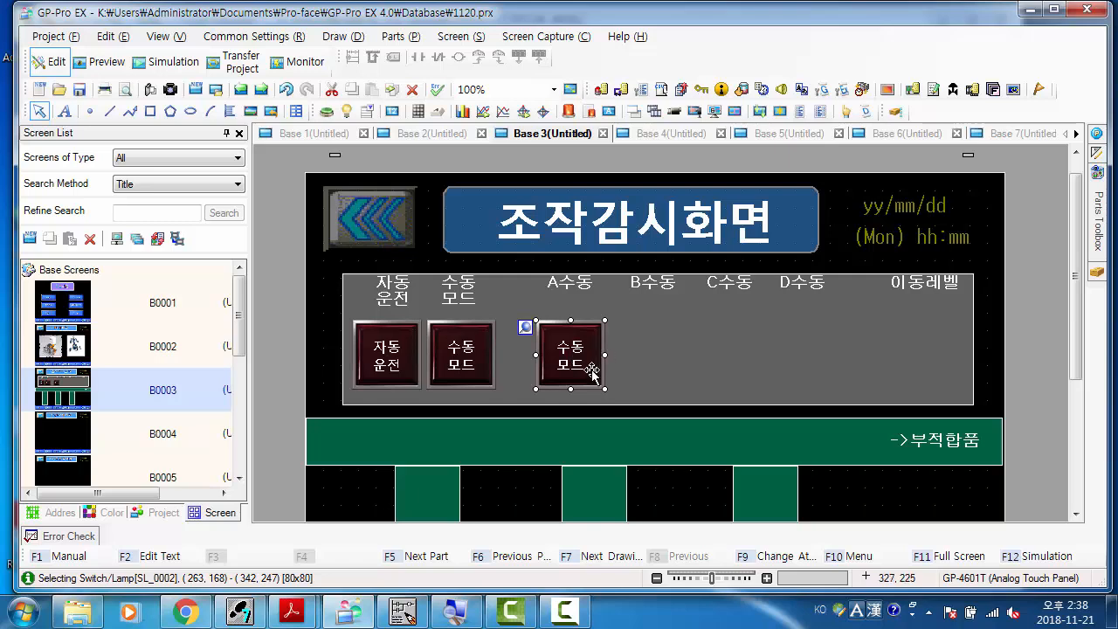
double_click(594, 352)
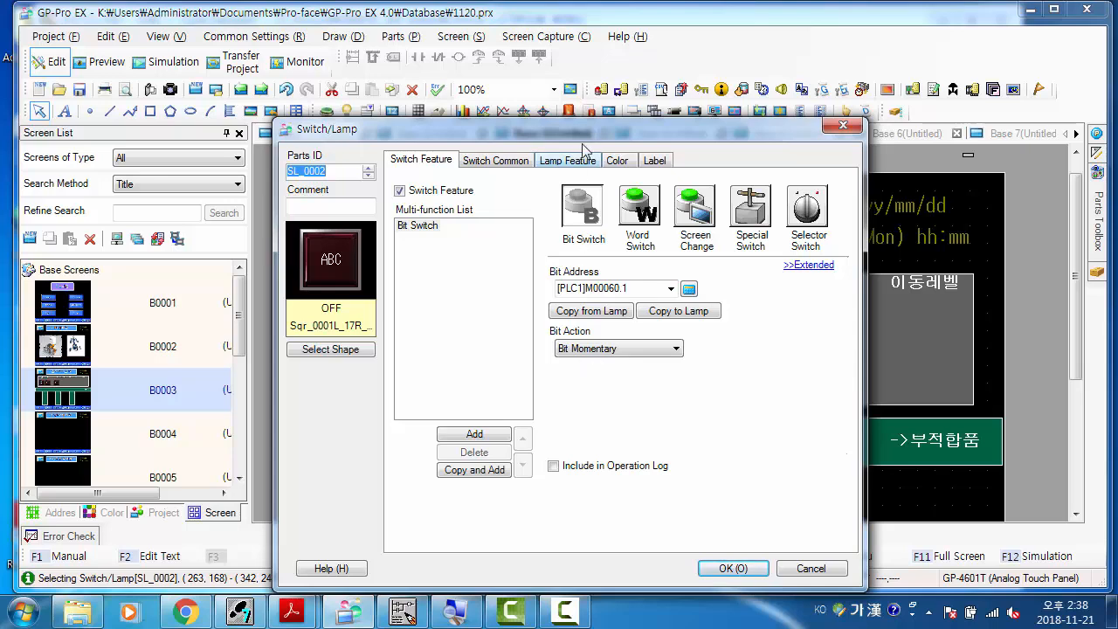
left_click_drag(558, 133, 357, 86)
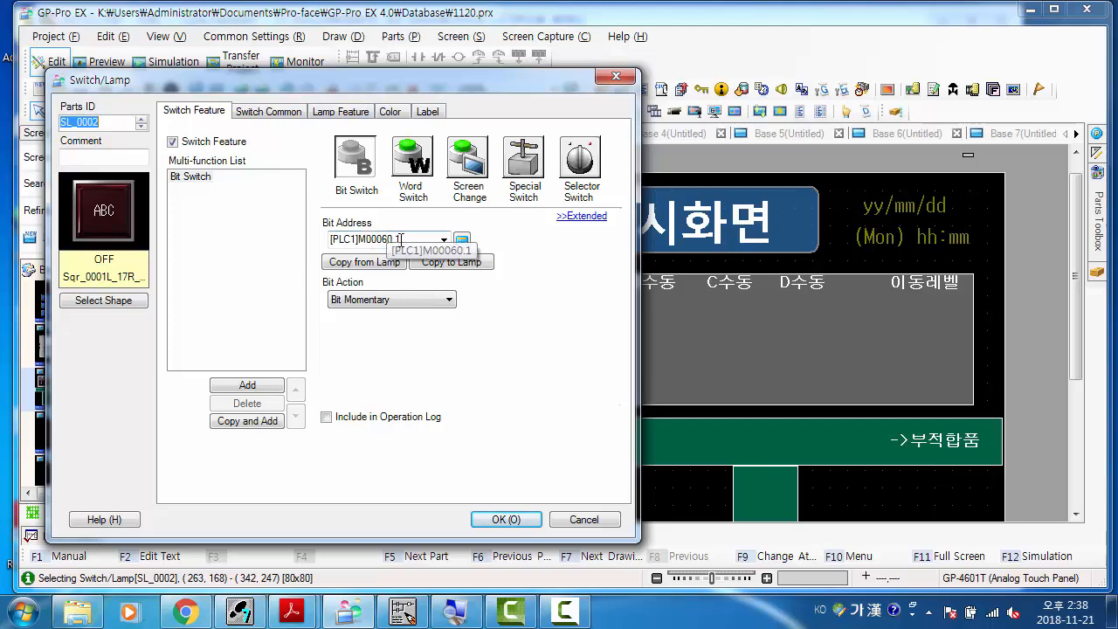
Check the first 컨베이어 block's manual input in the OB1 ladder in LAD/STL/FBD and set the copied switch's bit address to [PLC1]M00060.2
key("alt+Tab")
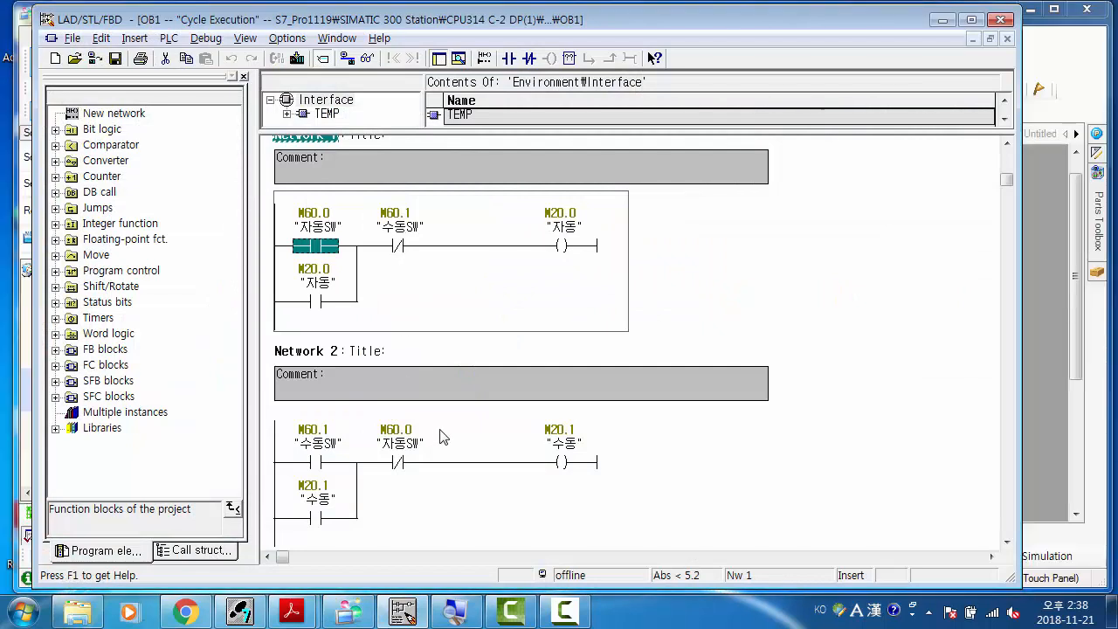
scroll(442, 432, "down", 2)
scroll(330, 399, "down", 9)
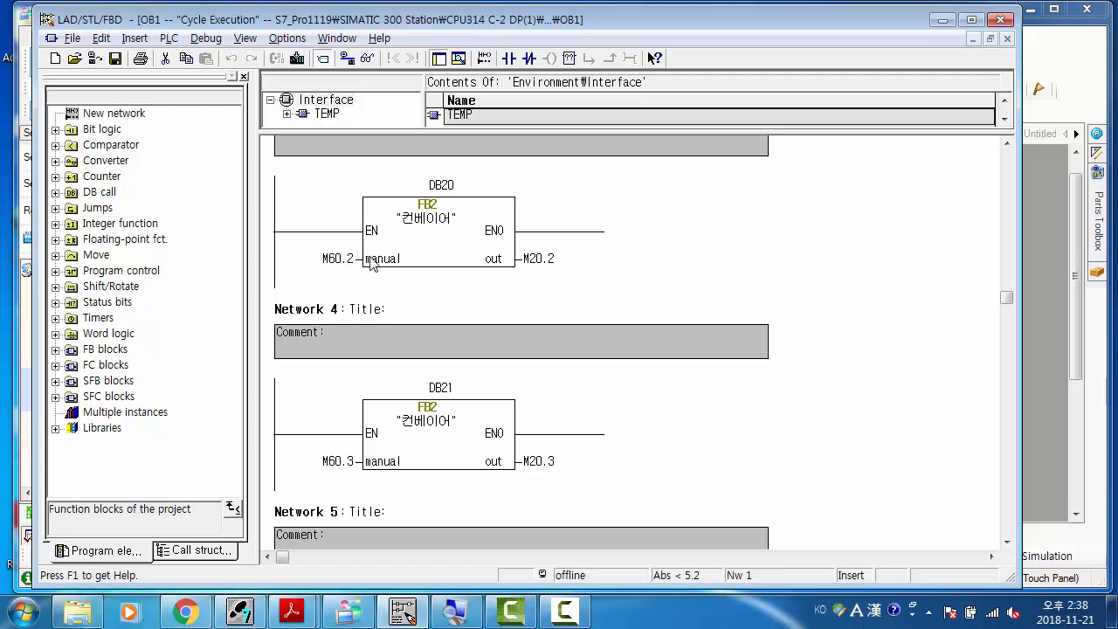
key("alt+Tab")
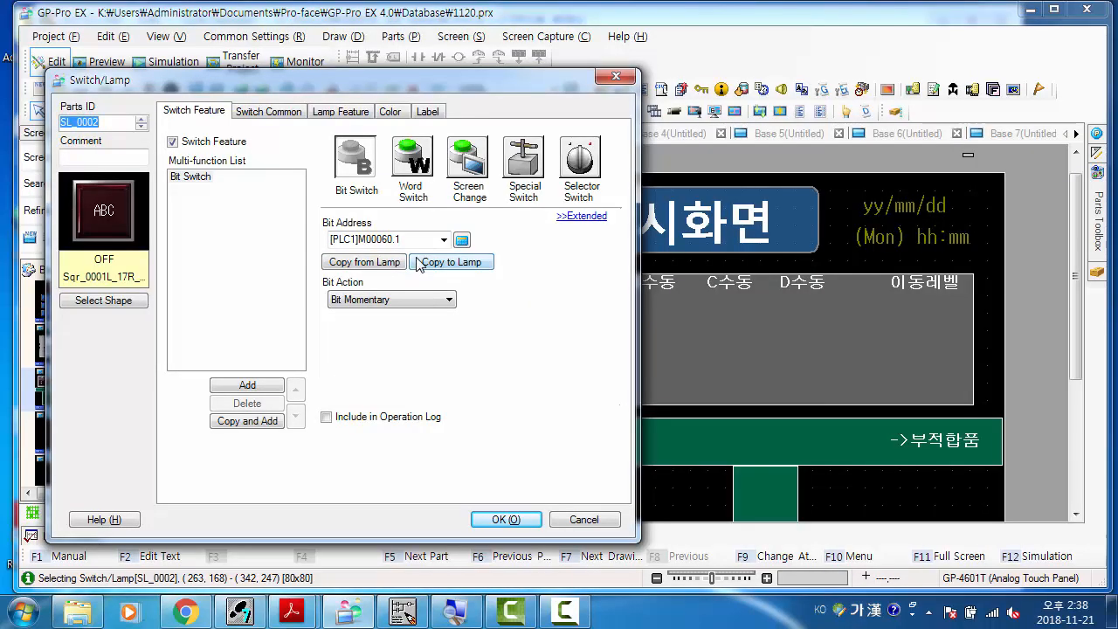
left_click(410, 240)
left_click(414, 239)
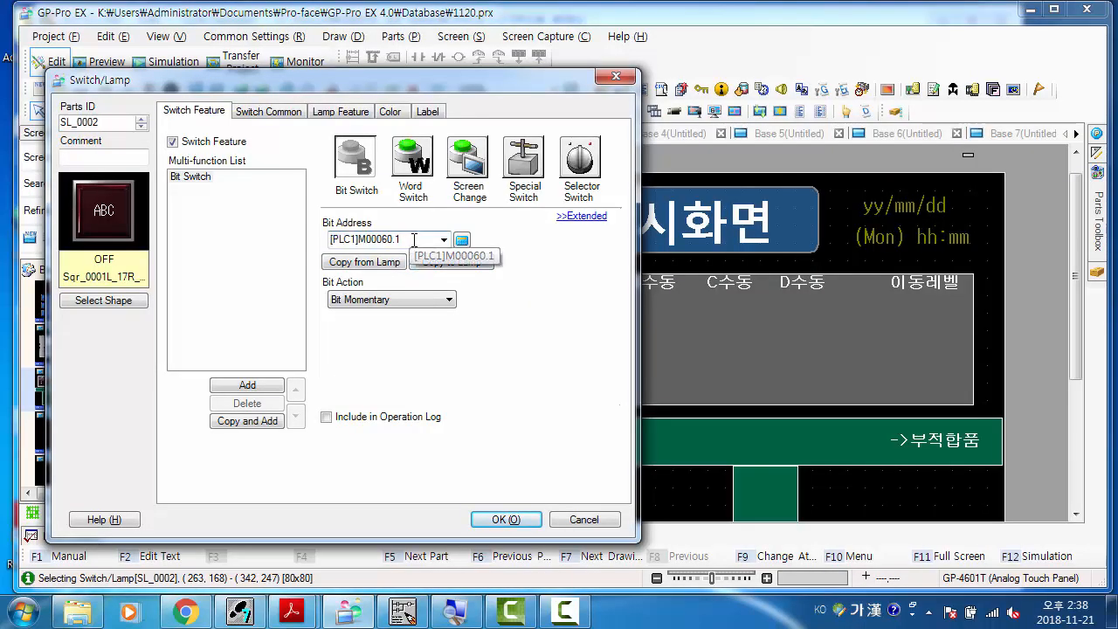
key("BackSpace")
type("2")
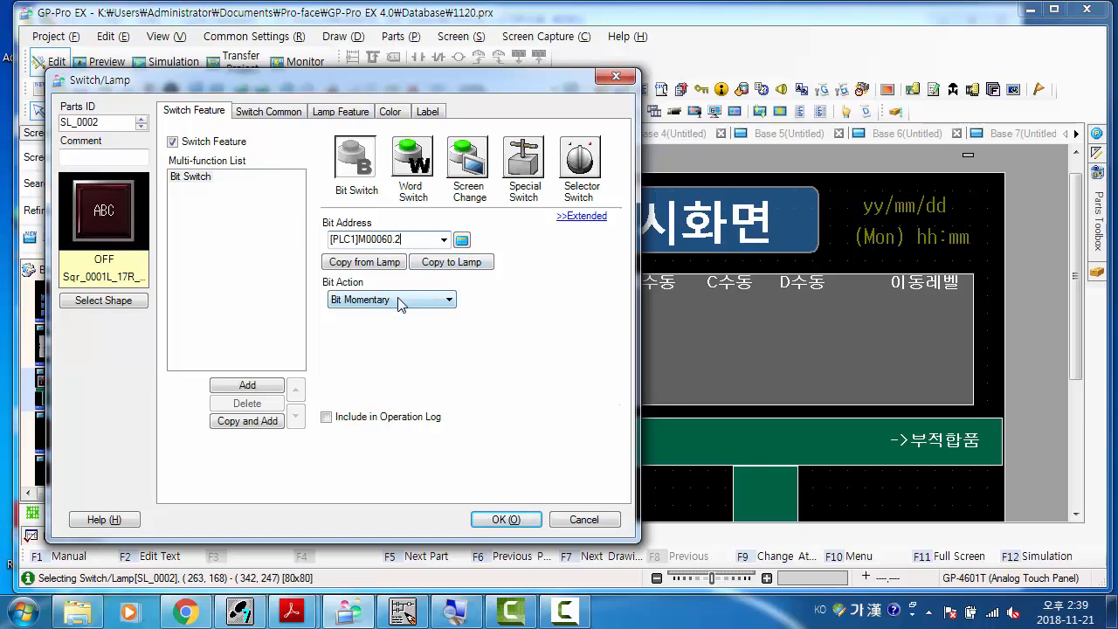
Set the copied switch's bit action to Bit Invert and copy the switch address to its lamp feature
left_click_drag(413, 78, 423, 49)
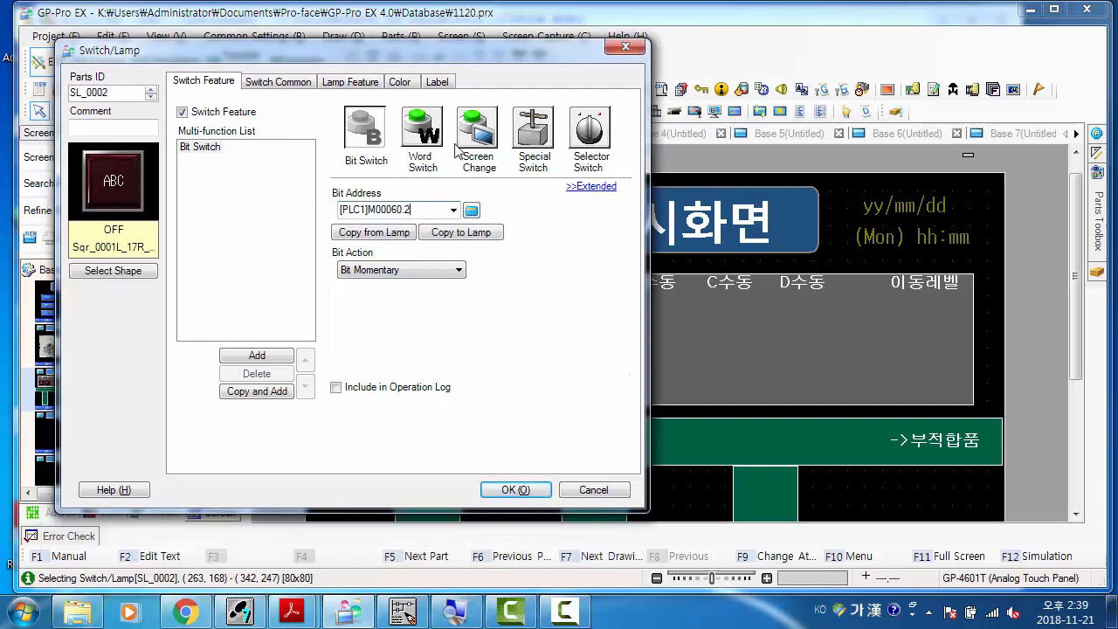
left_click(428, 271)
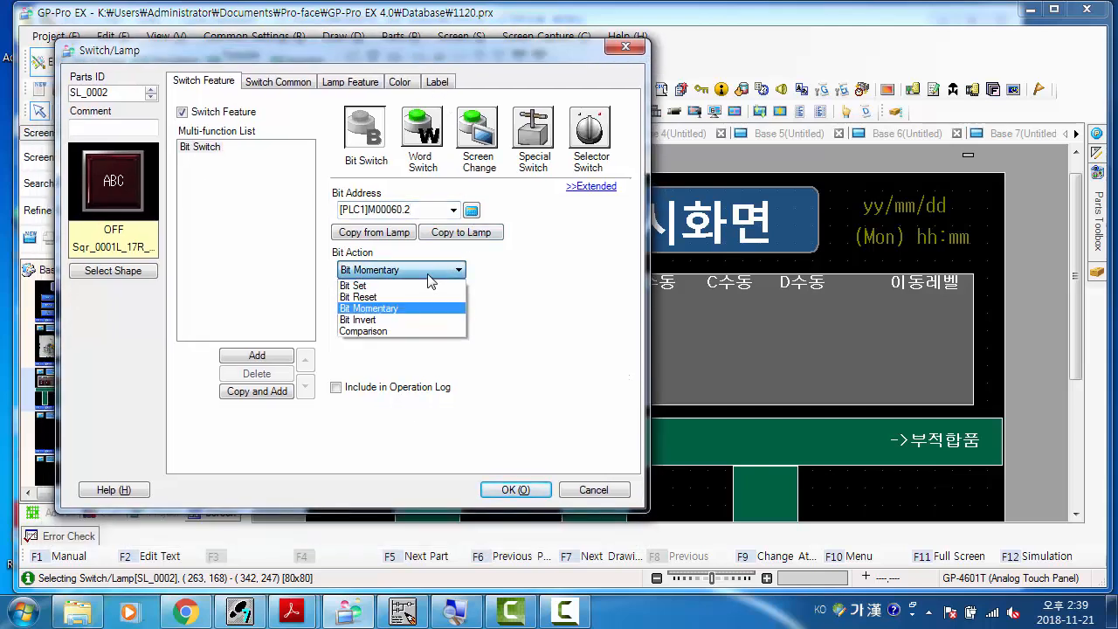
left_click(410, 320)
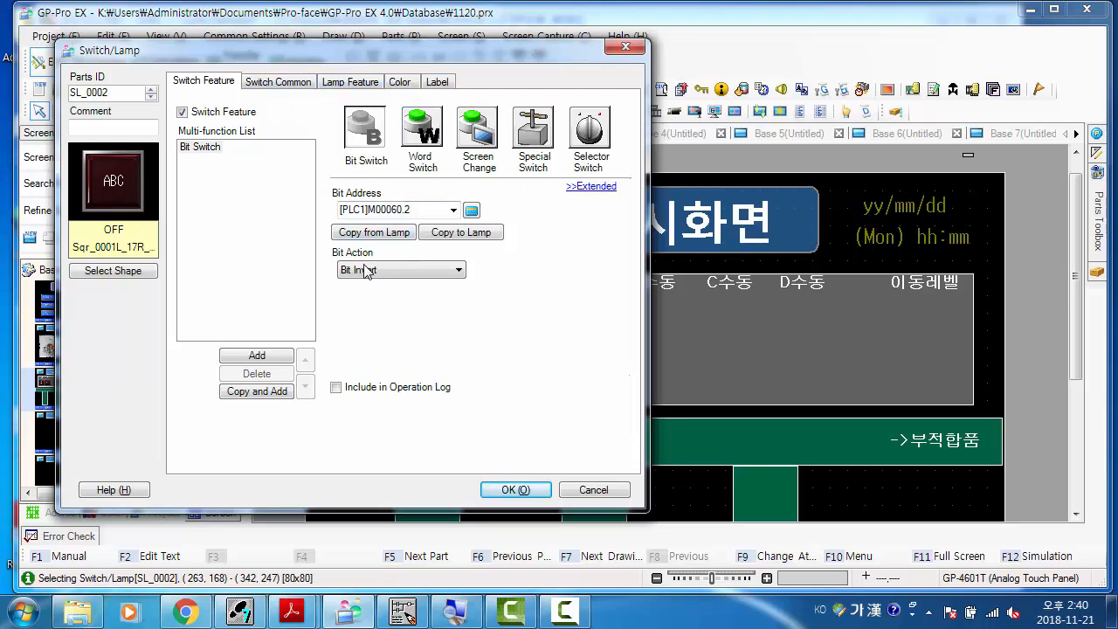
left_click(351, 85)
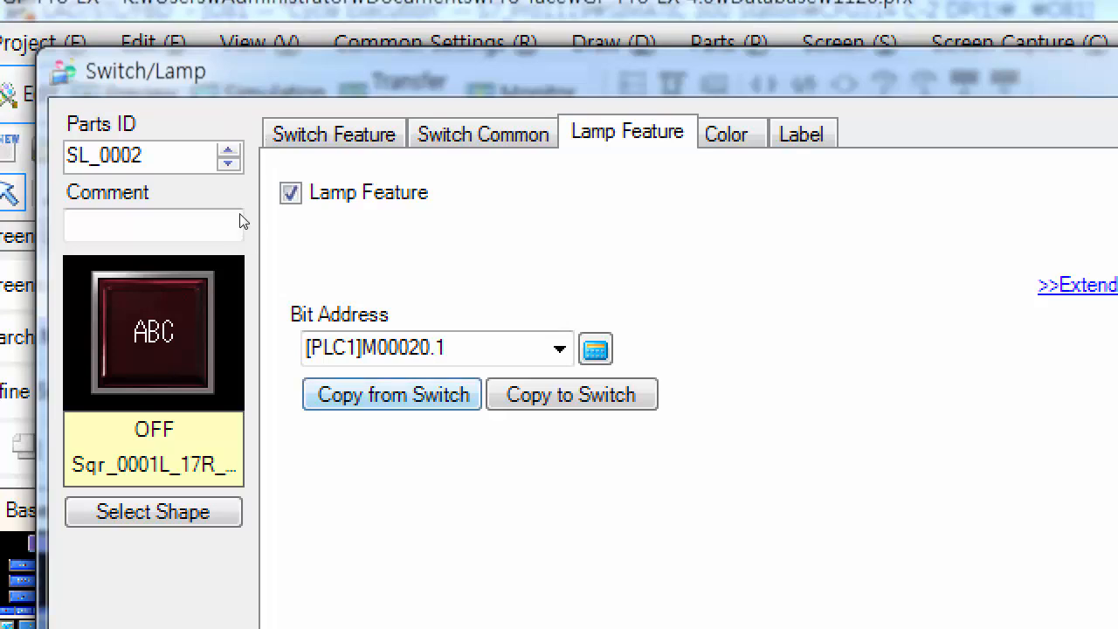
left_click(422, 394)
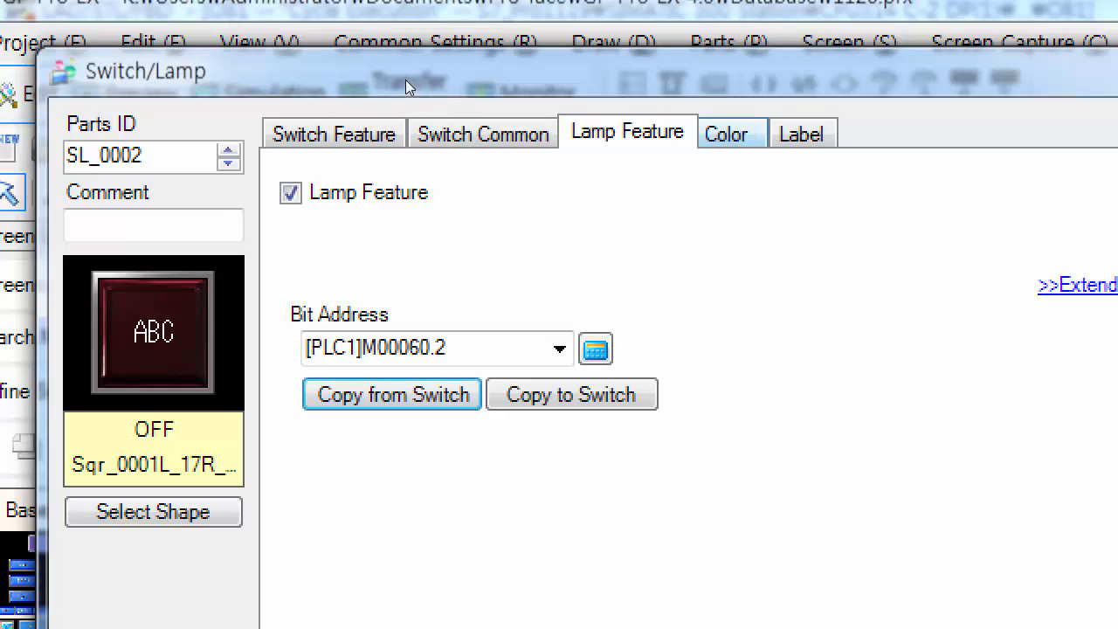
Set the copied switch's OFF-state color to Green
key("ctrl+Tab")
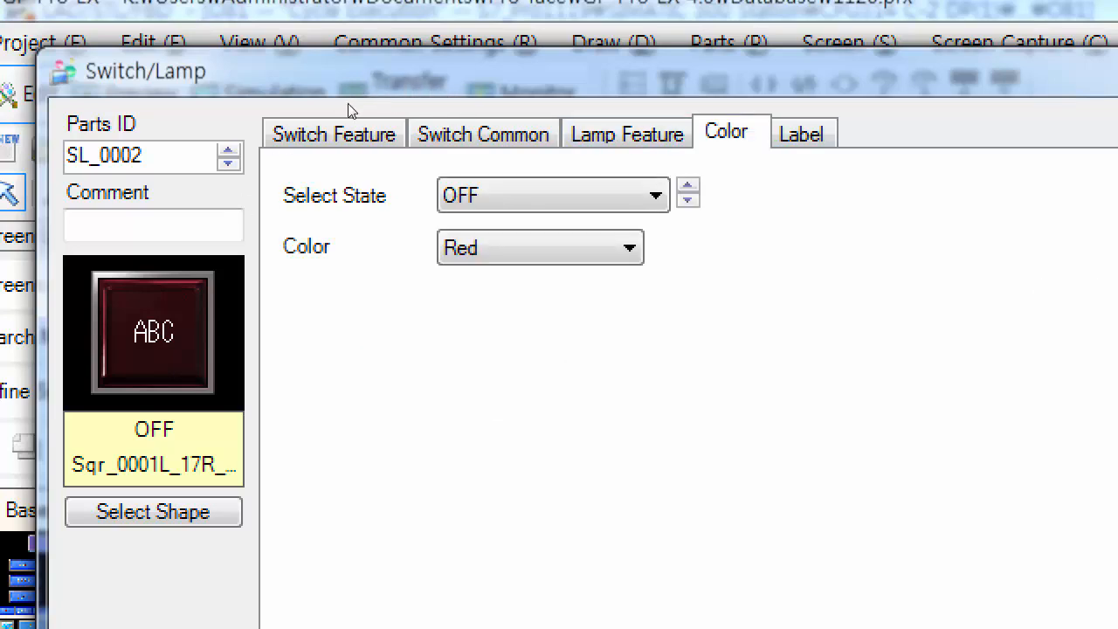
key("Tab")
key("alt+Down")
key("Up")
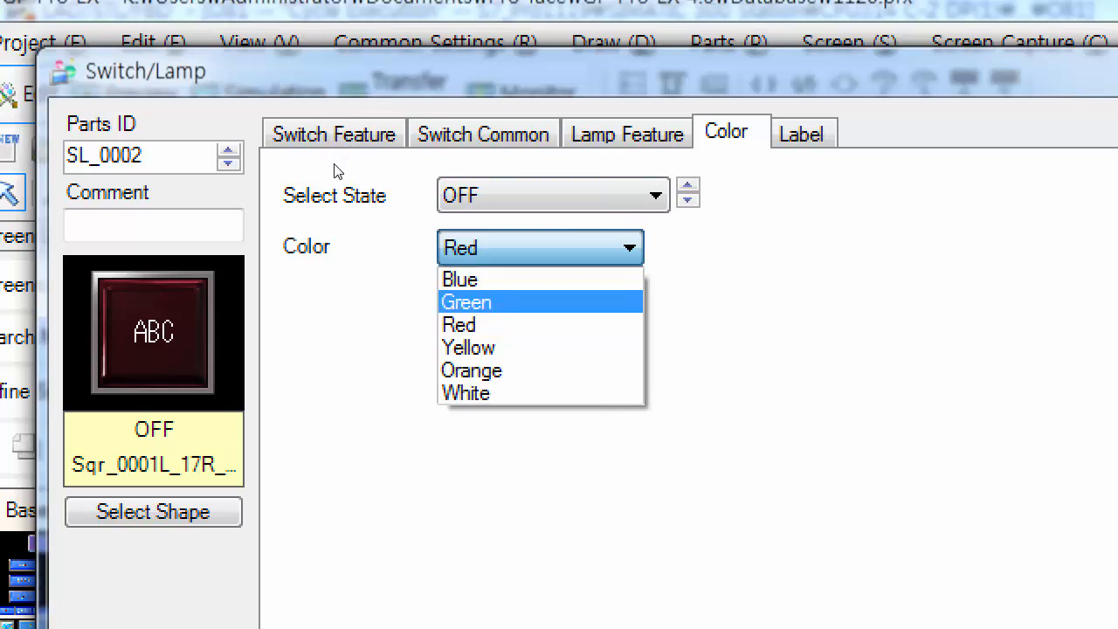
key("Up")
key("Down")
key("Return")
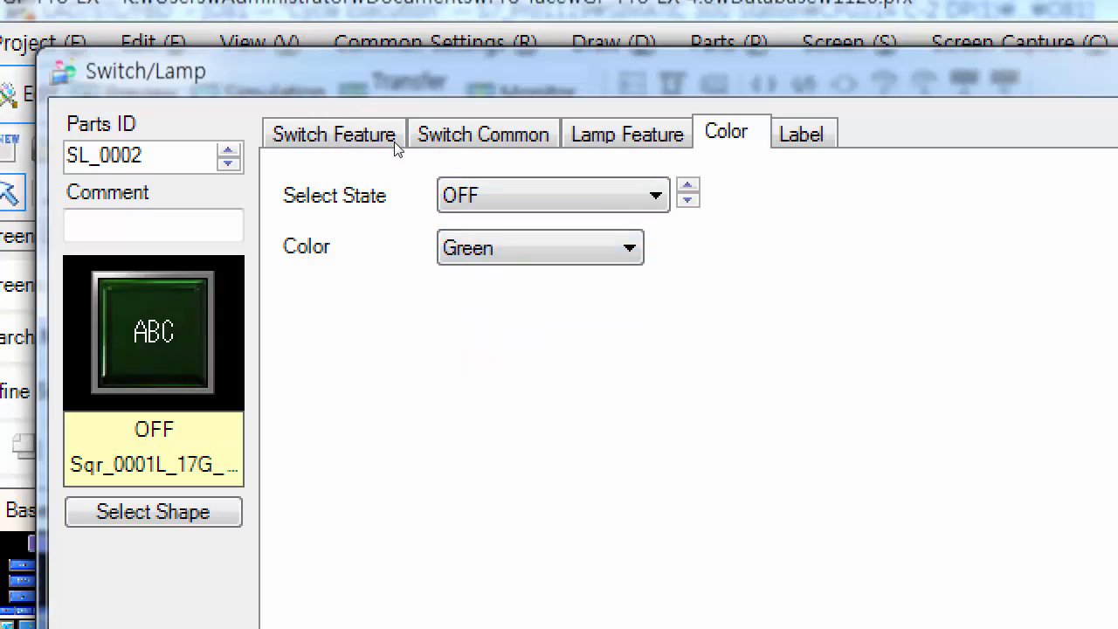
Remove the copied switch's label text from both the OFF and ON states
key("ctrl+Tab")
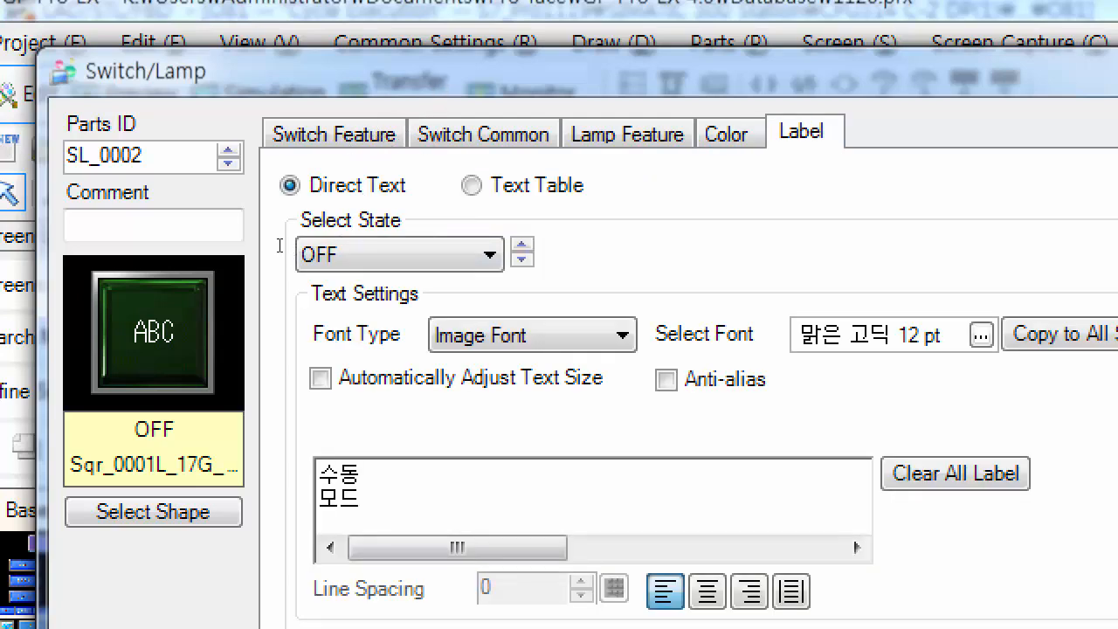
key("ctrl+a")
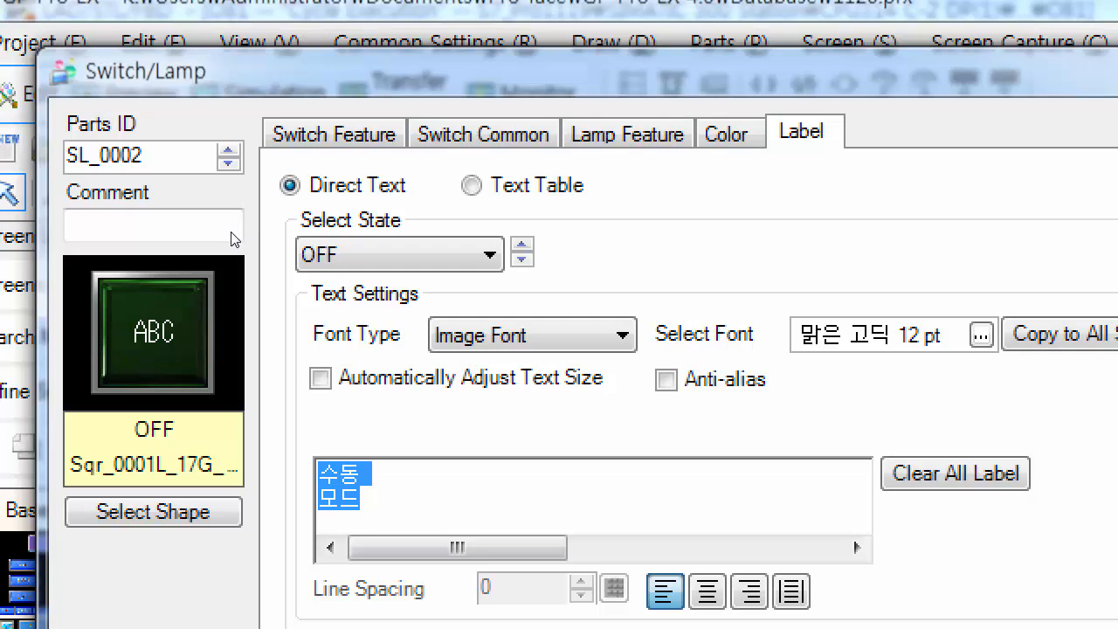
key("Delete")
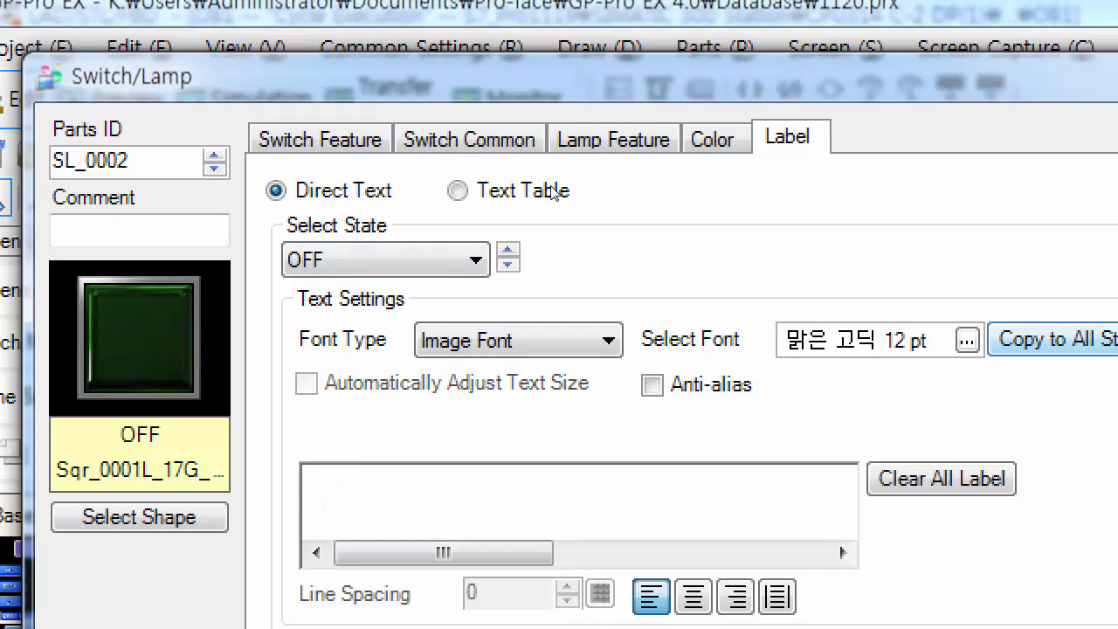
left_click(507, 265)
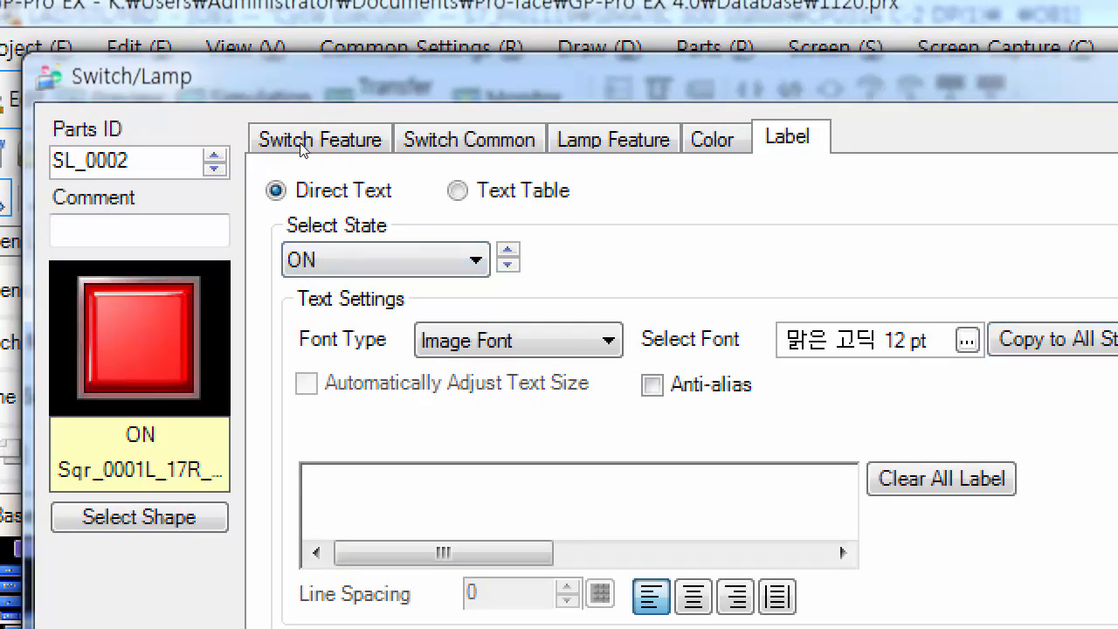
left_click(508, 250)
left_click(508, 265)
Set the copied switch's ON-state color to Green
left_click(712, 138)
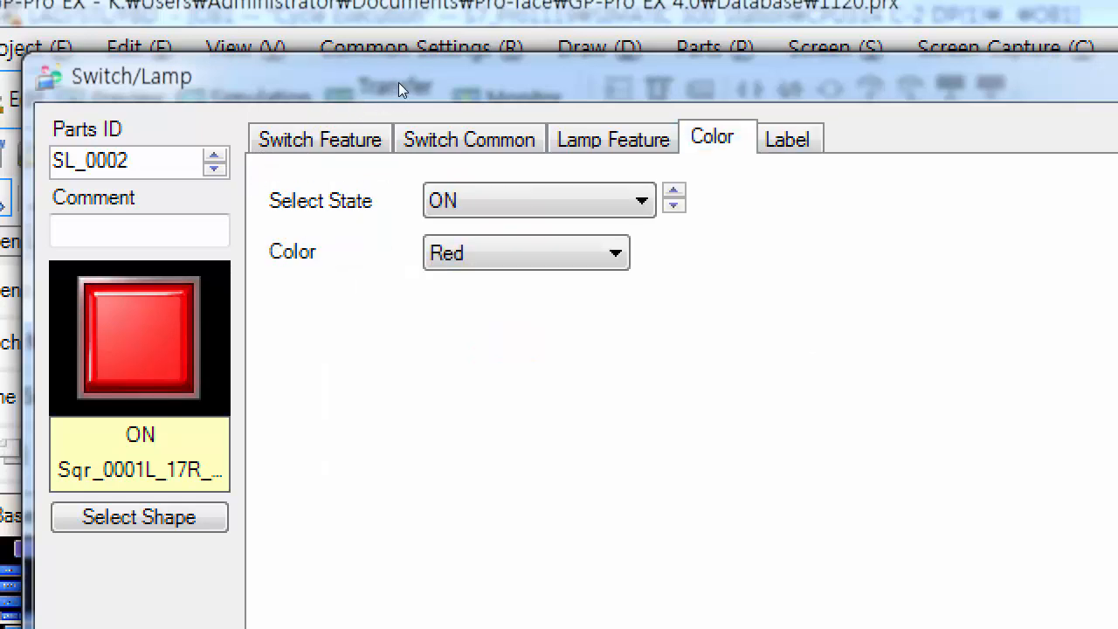
left_click(526, 201)
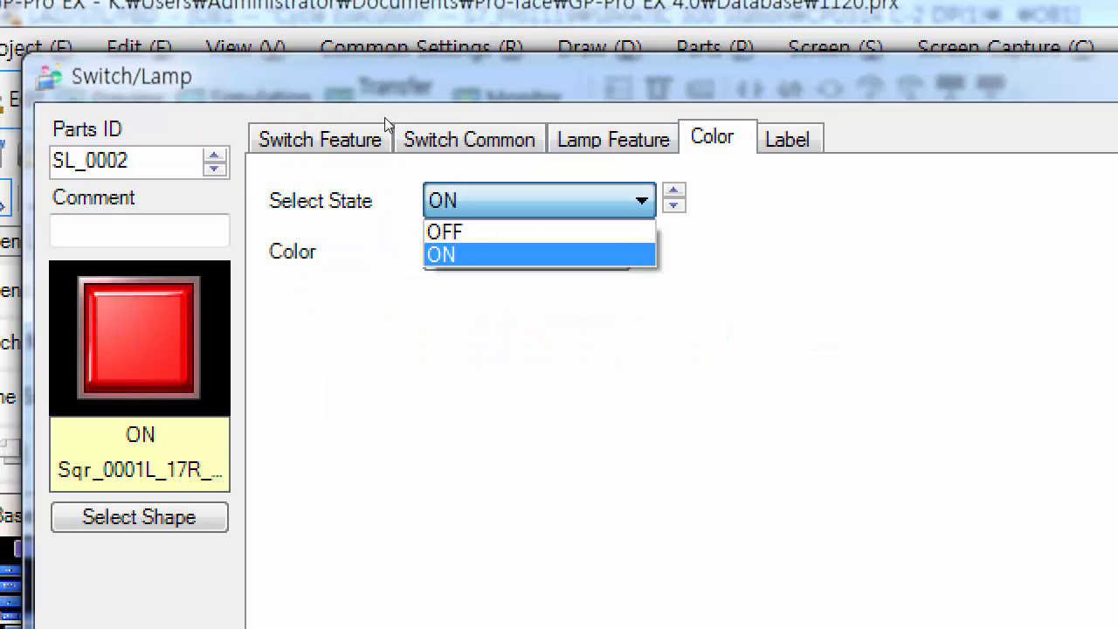
left_click(673, 205)
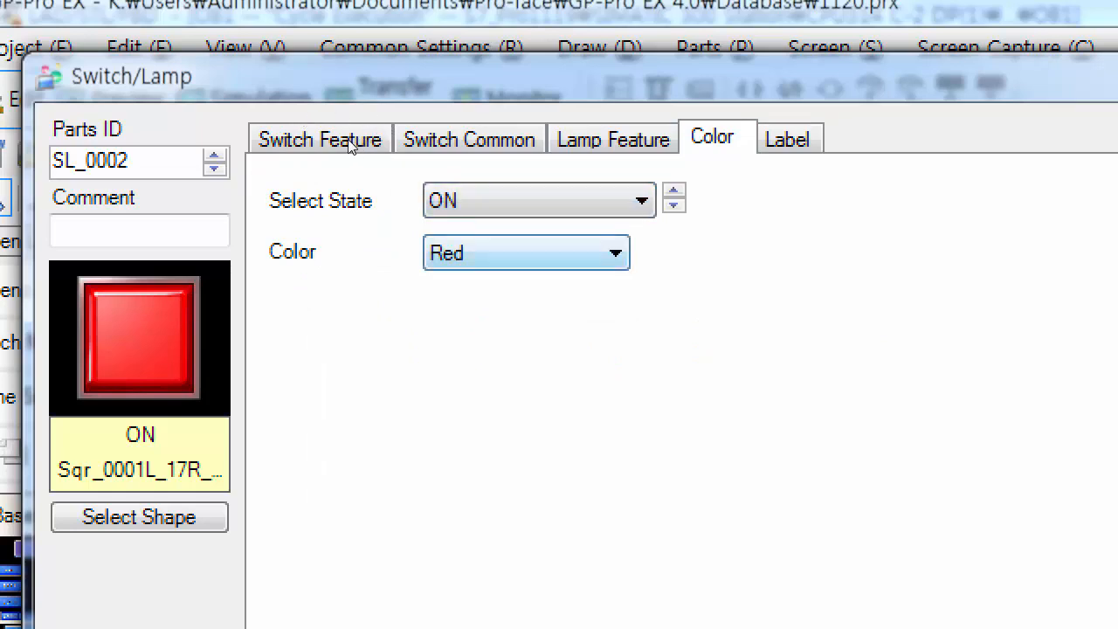
left_click(526, 253)
key("Up")
key("Return")
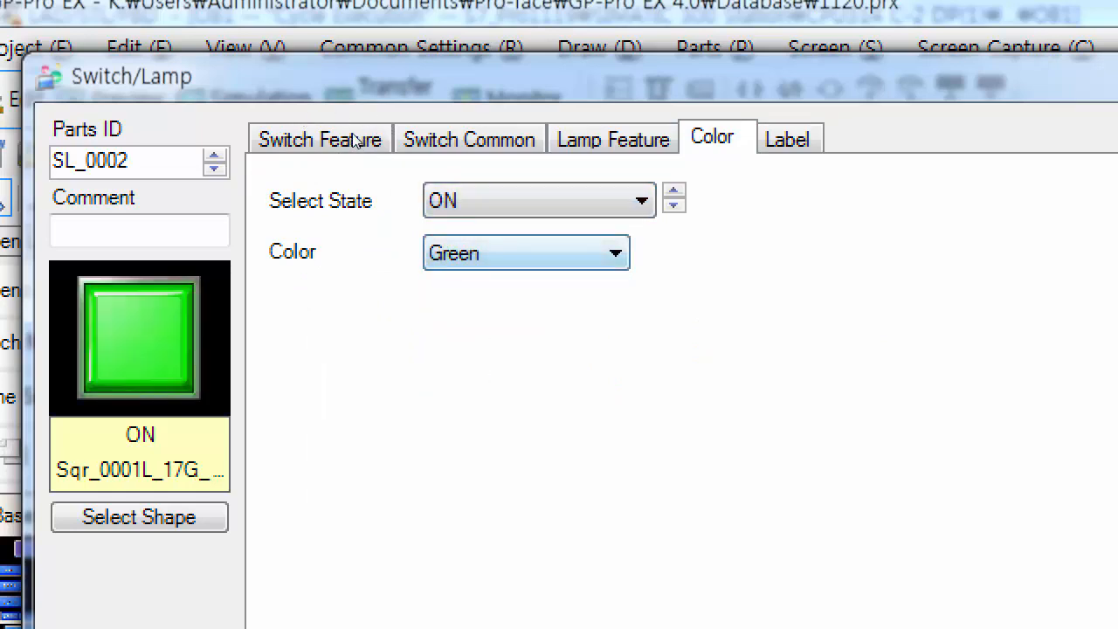
Preview the switch alternately in its OFF and ON states and apply the settings
left_click(673, 190)
left_click(673, 205)
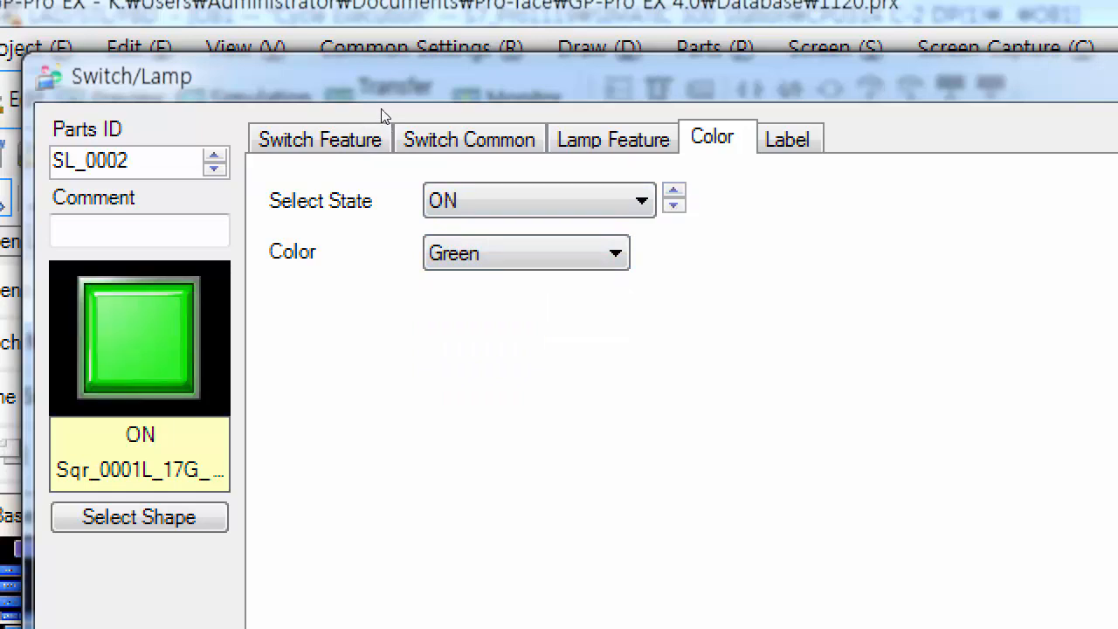
left_click(673, 190)
left_click(673, 205)
left_click(674, 190)
left_click(673, 205)
left_click(674, 190)
left_click(674, 205)
left_click(673, 190)
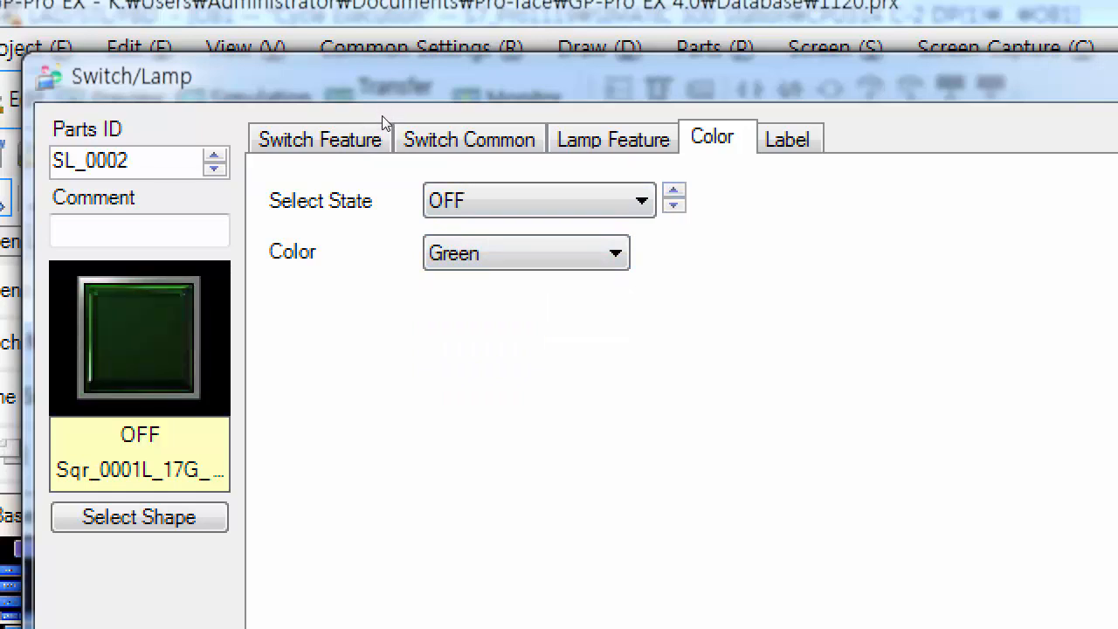
left_click(673, 205)
left_click(674, 191)
left_click(674, 205)
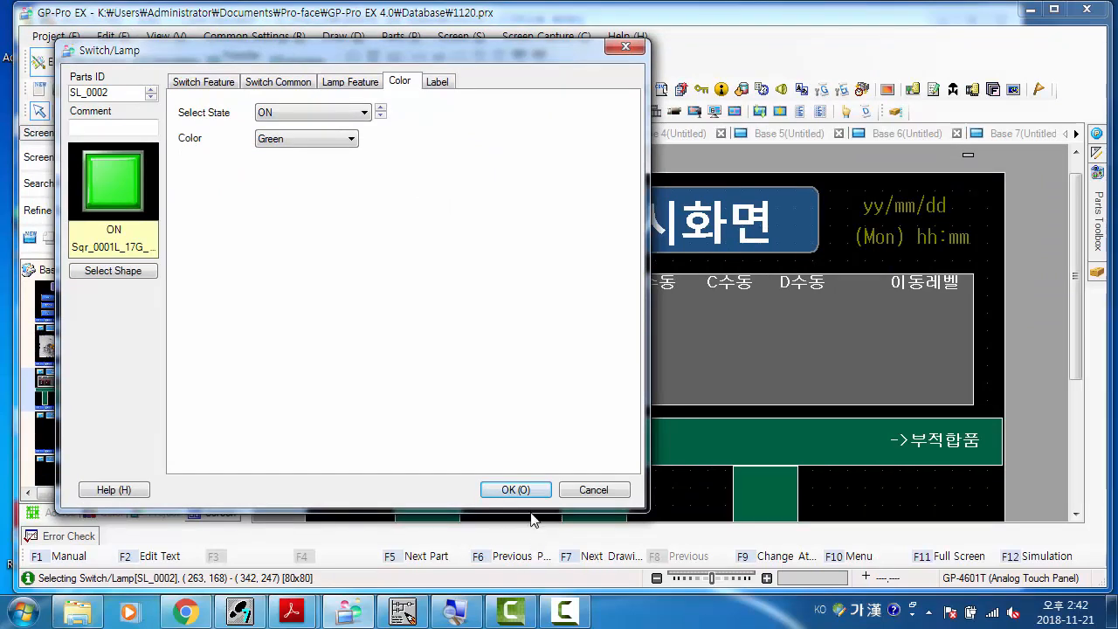
left_click(512, 490)
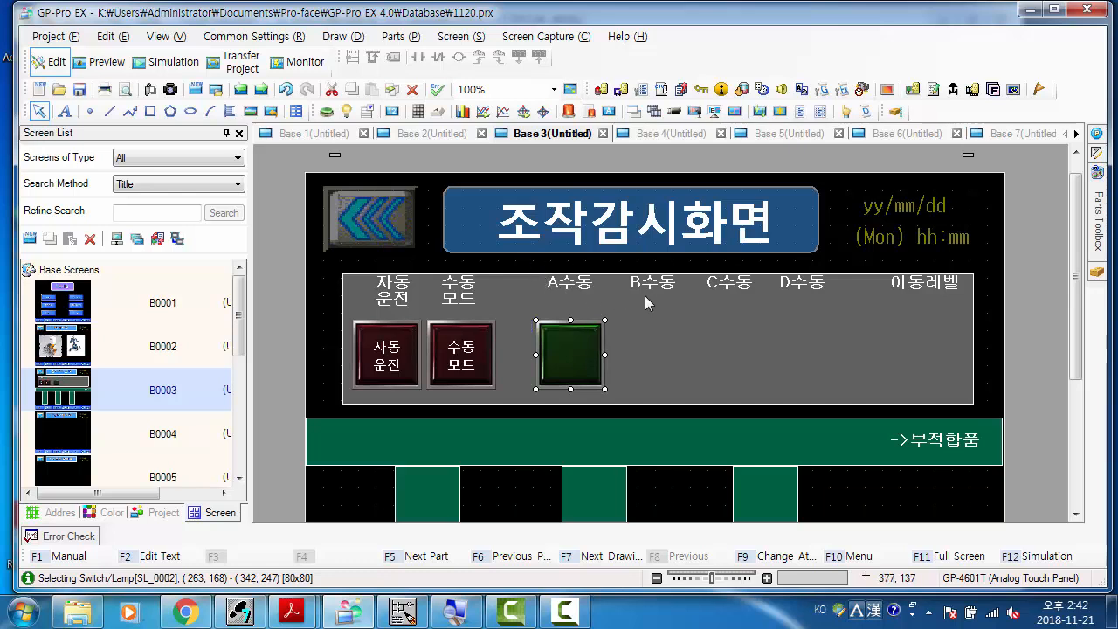
Nudge the A수동, B수동, C수동 and D수동 headings together a few pixels down toward the switch row
left_click_drag(834, 302, 843, 305)
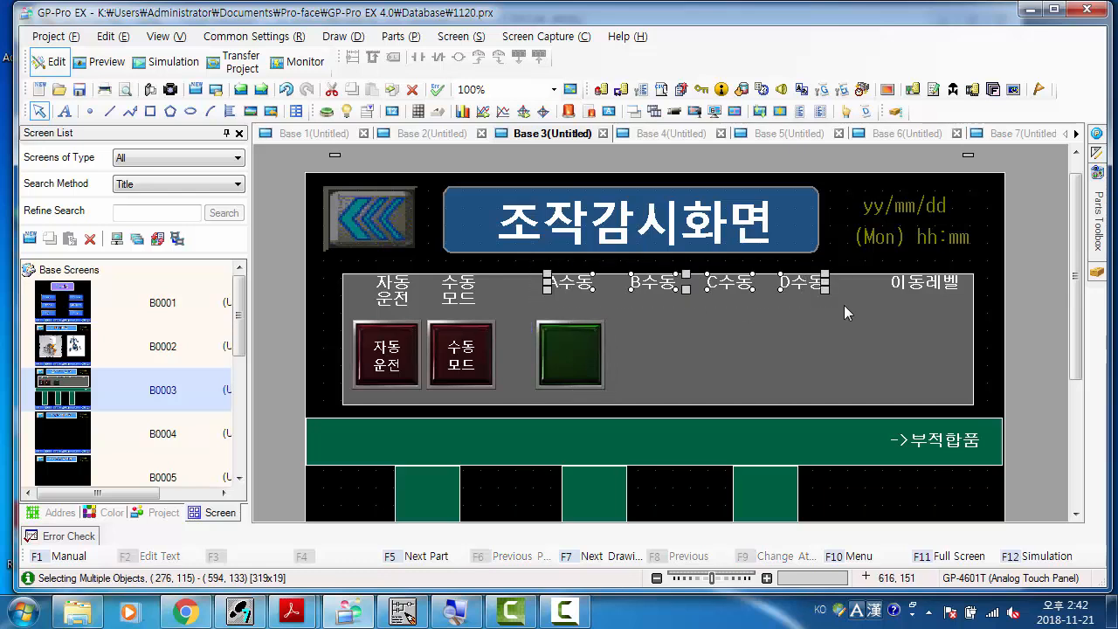
key("Down")
key("Down")
key("Down")
key("Down")
key("Down")
key("Down")
key("Down")
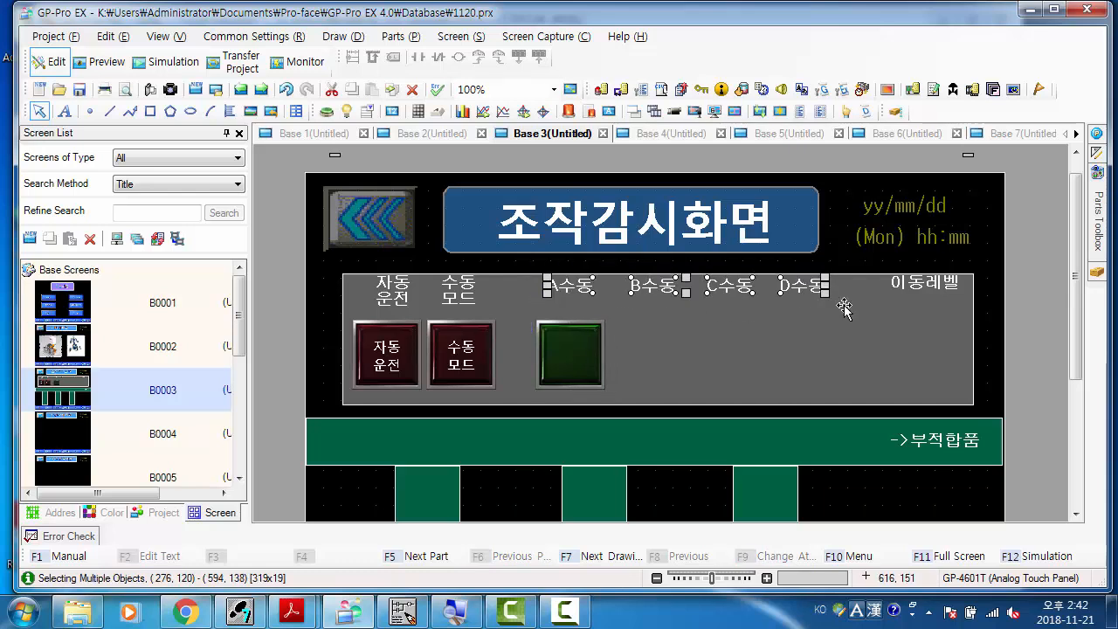
left_click(550, 261)
Start duplicating the green switch below A수동 and keep its range specification on Set Up Interval
left_click(576, 349)
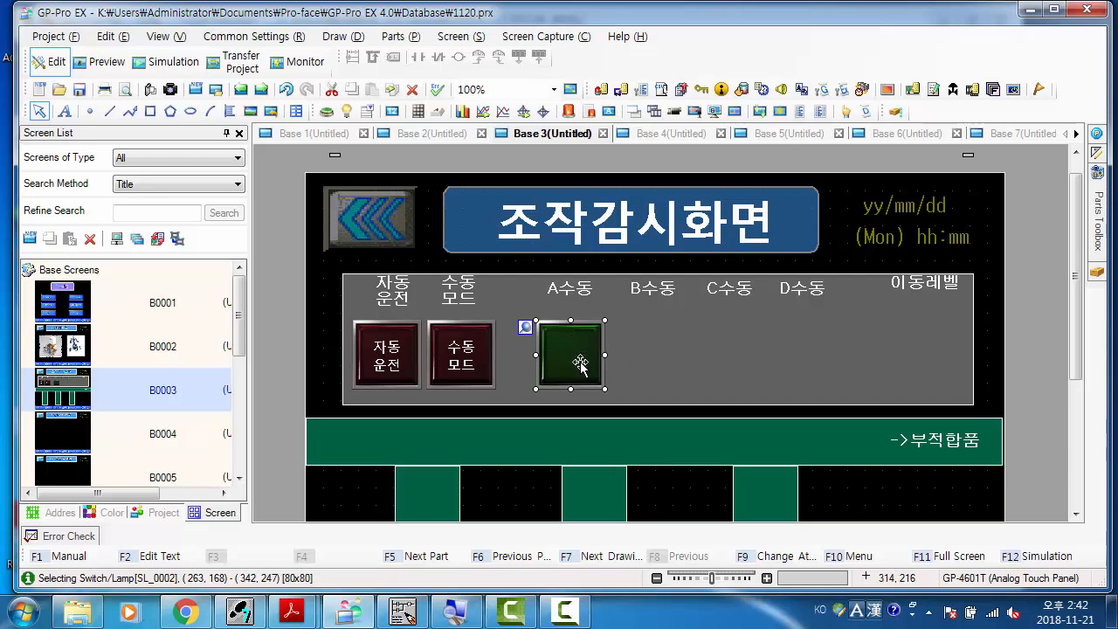
right_click(576, 354)
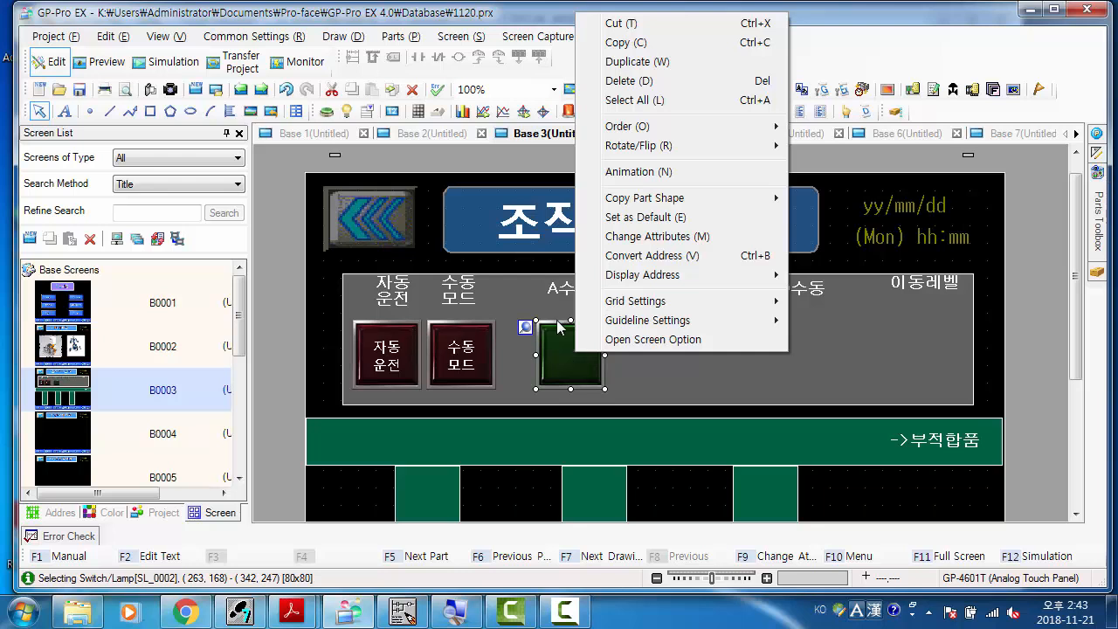
left_click(667, 65)
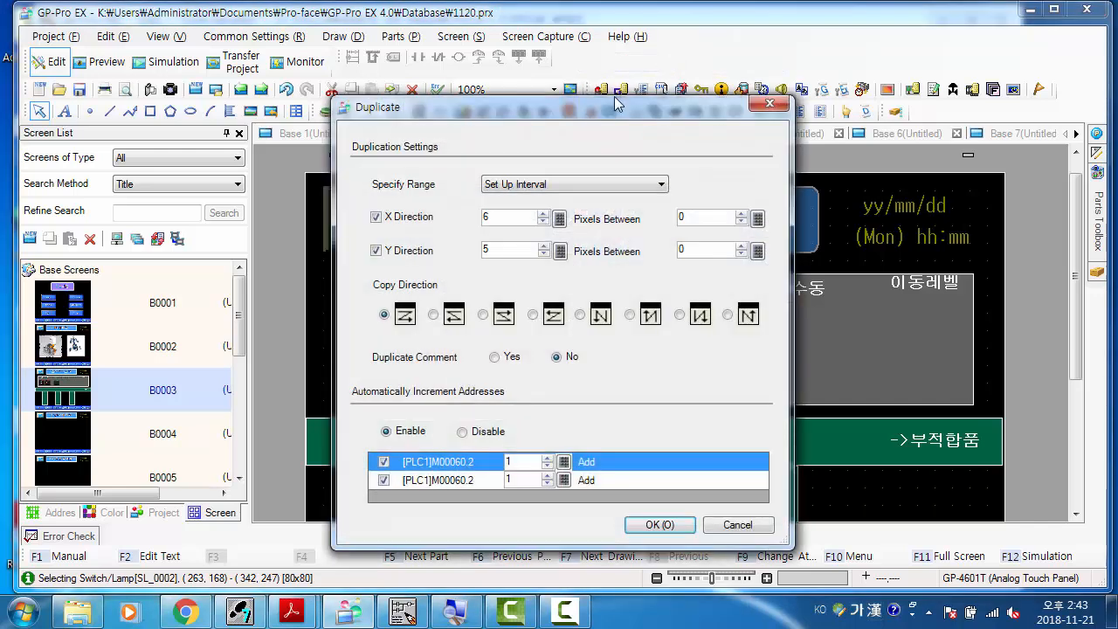
left_click_drag(603, 103, 607, 76)
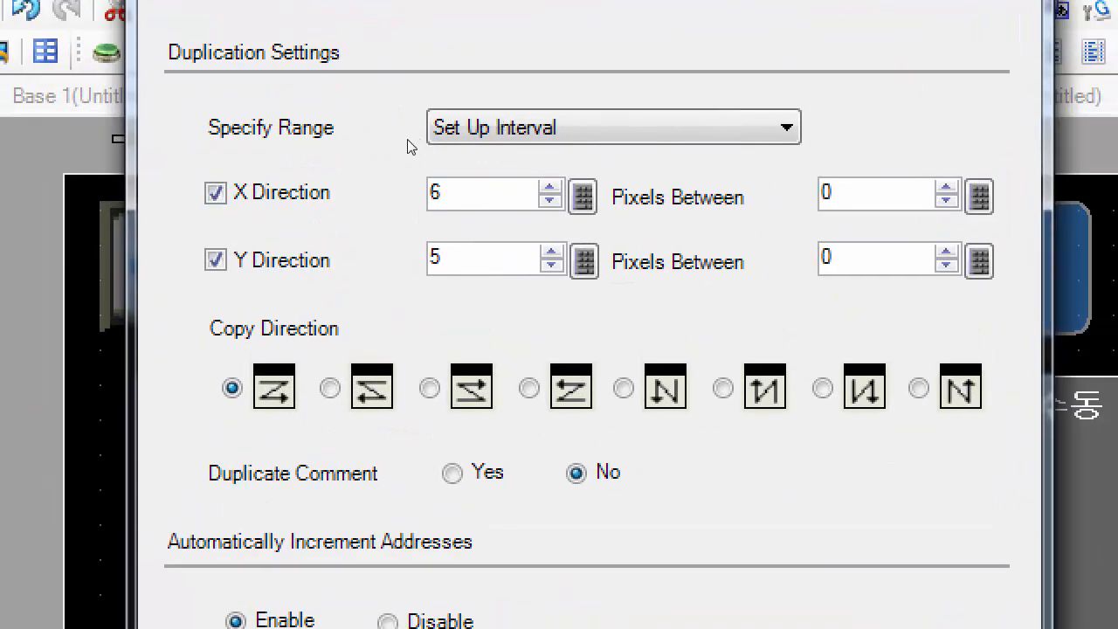
left_click(573, 140)
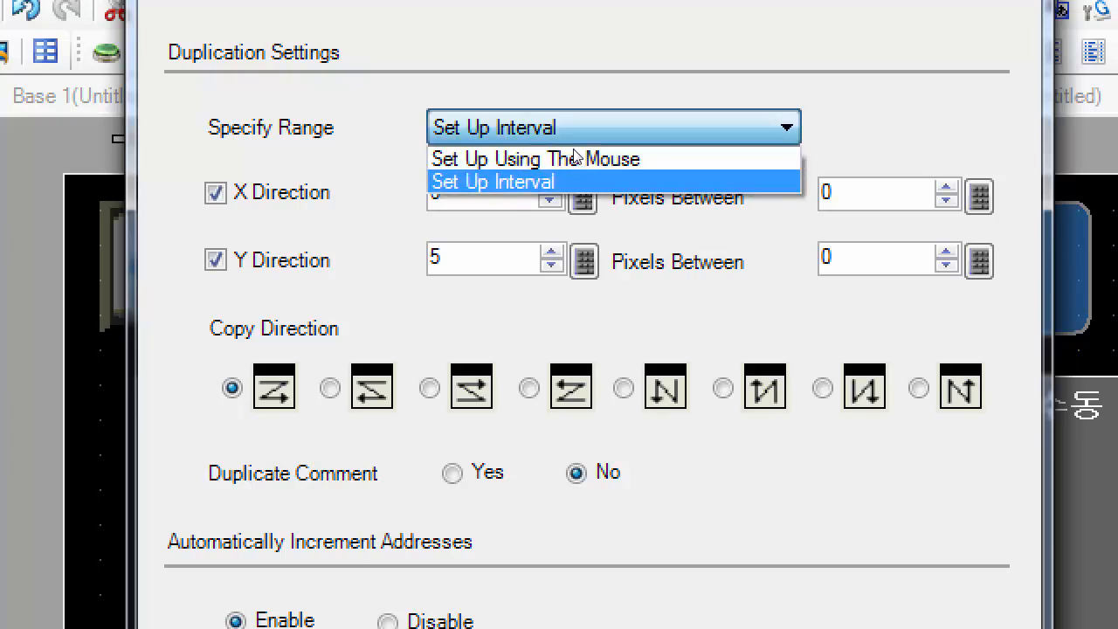
left_click(573, 149)
left_click(573, 148)
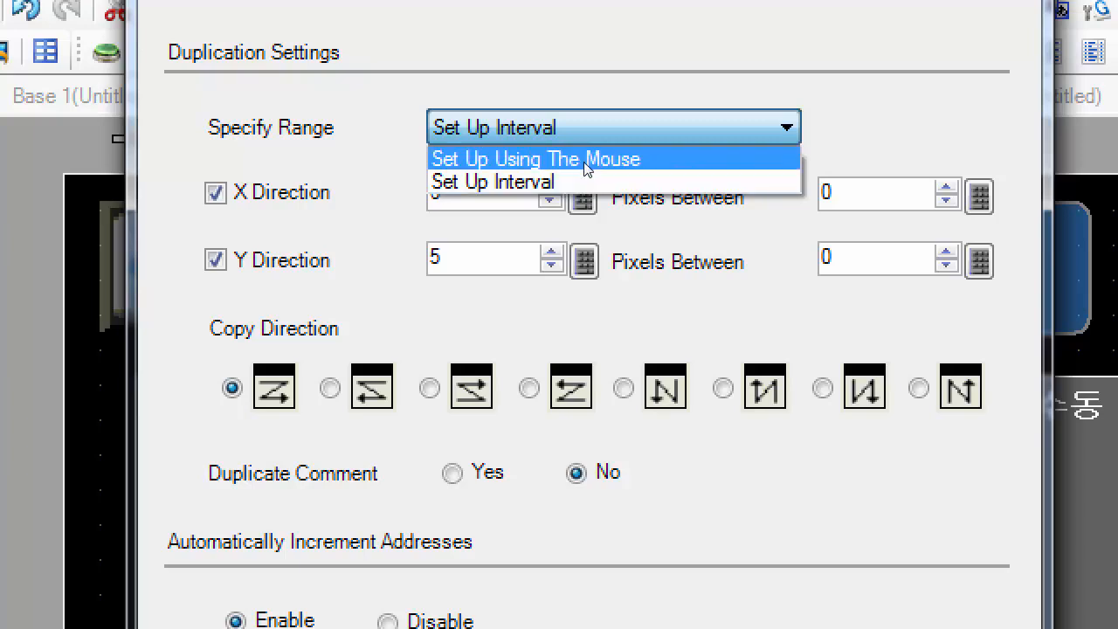
left_click(584, 151)
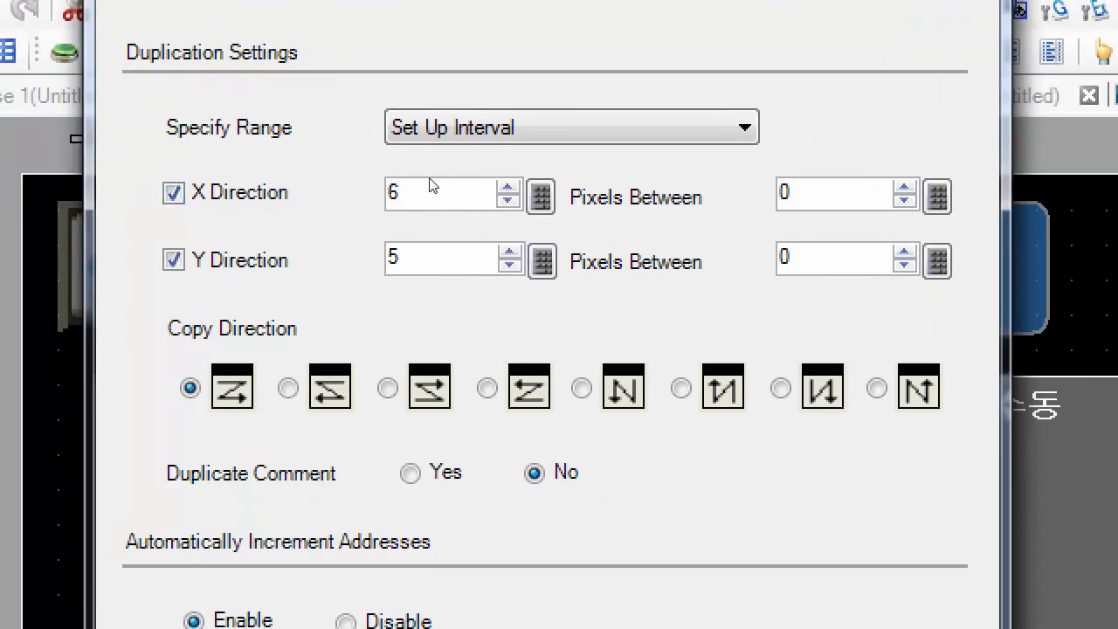
Try duplicating the green switch in the X direction only, with a count of 3 and 20 pixels between, and undo the duplication
double_click(476, 187)
type("3")
key("Tab")
type("20")
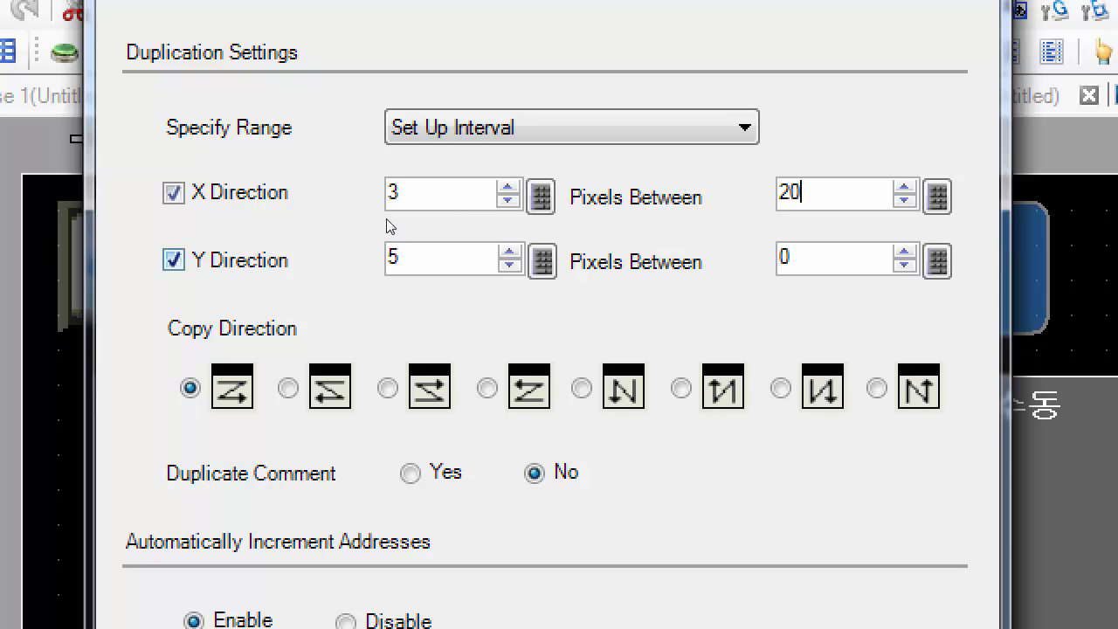
left_click(174, 259)
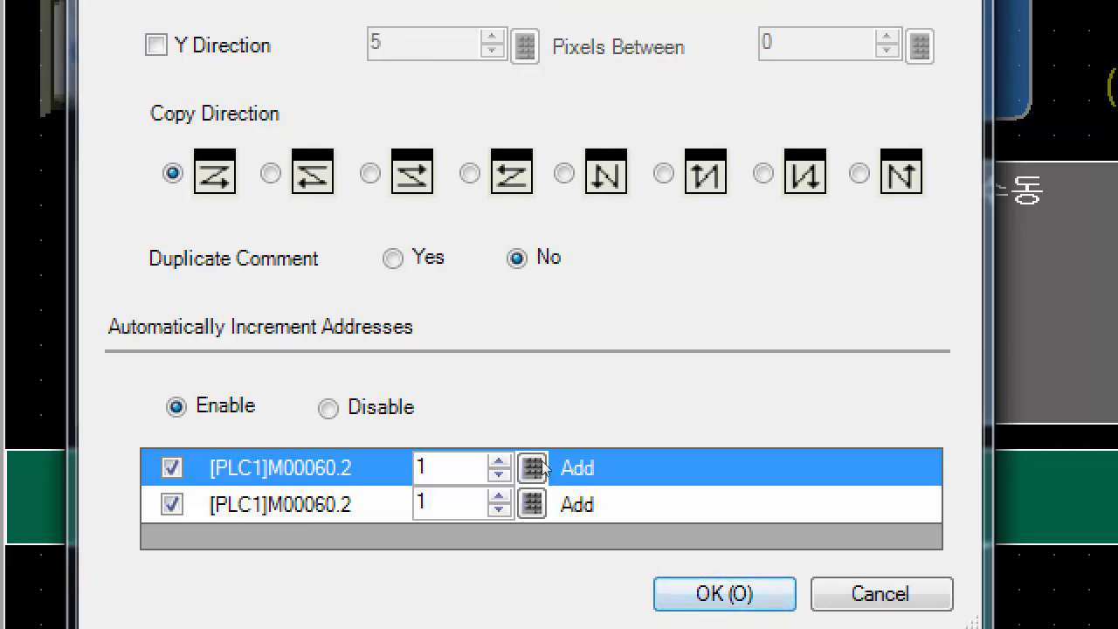
key("Return")
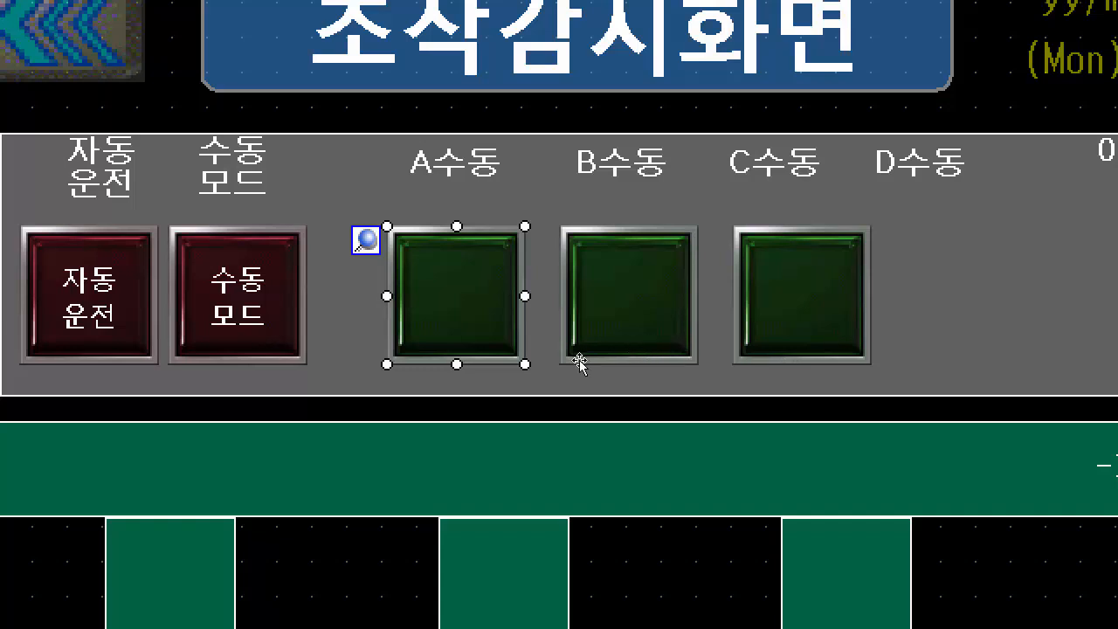
key("ctrl+z")
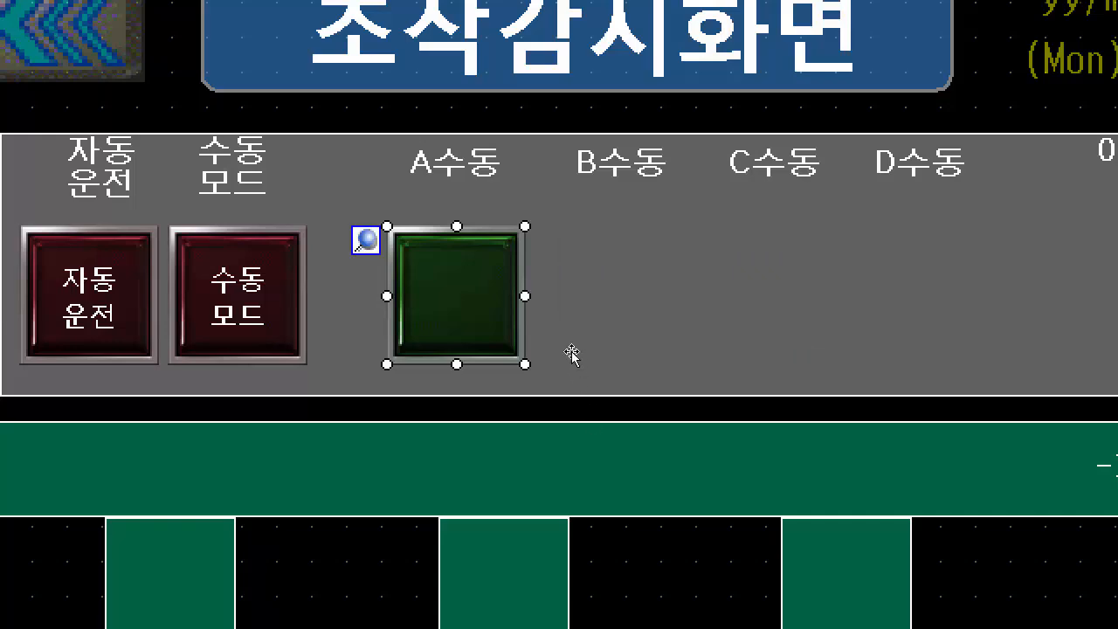
Duplicate the green switch in the X direction only, with a count of 4 and 15 pixels between
right_click(572, 354)
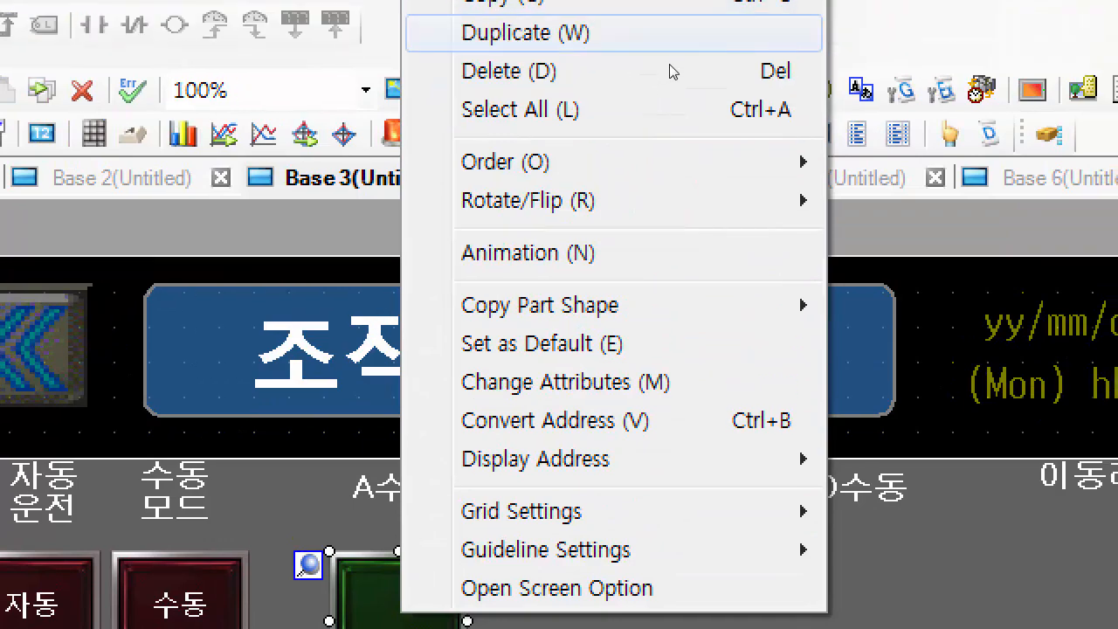
left_click(669, 32)
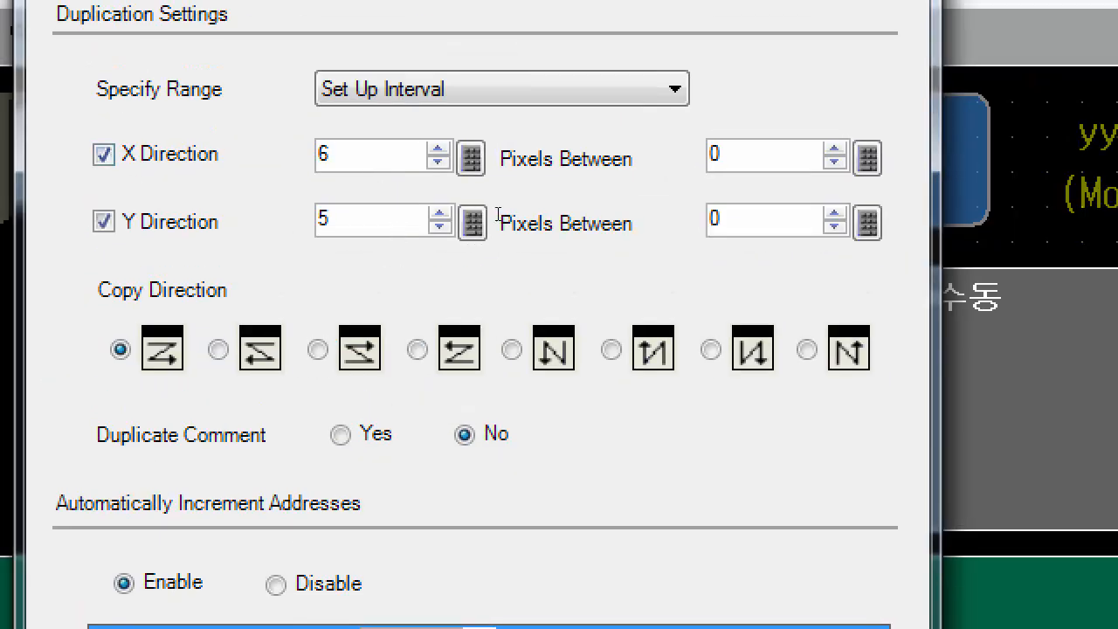
left_click_drag(331, 155, 315, 156)
type("4")
left_click(104, 221)
left_click_drag(723, 155, 656, 155)
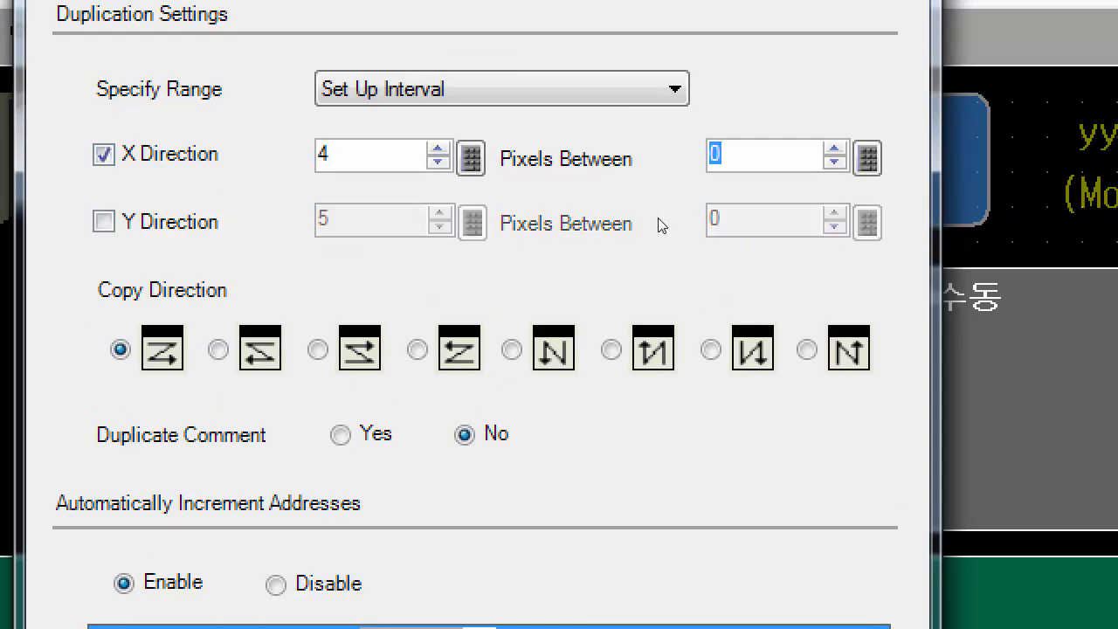
type("15")
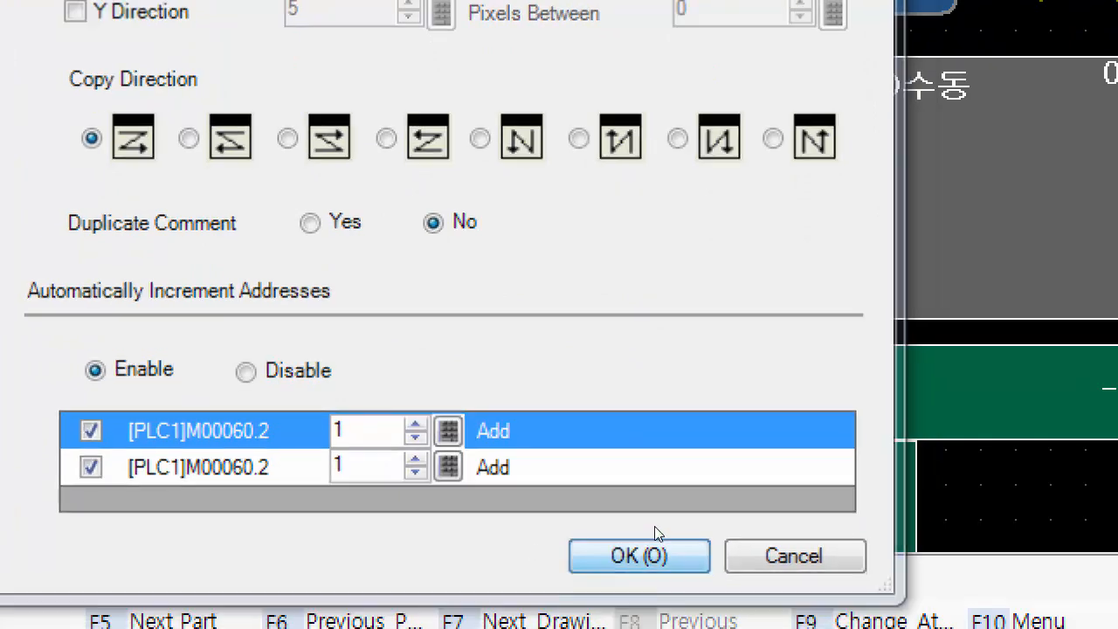
left_click(668, 627)
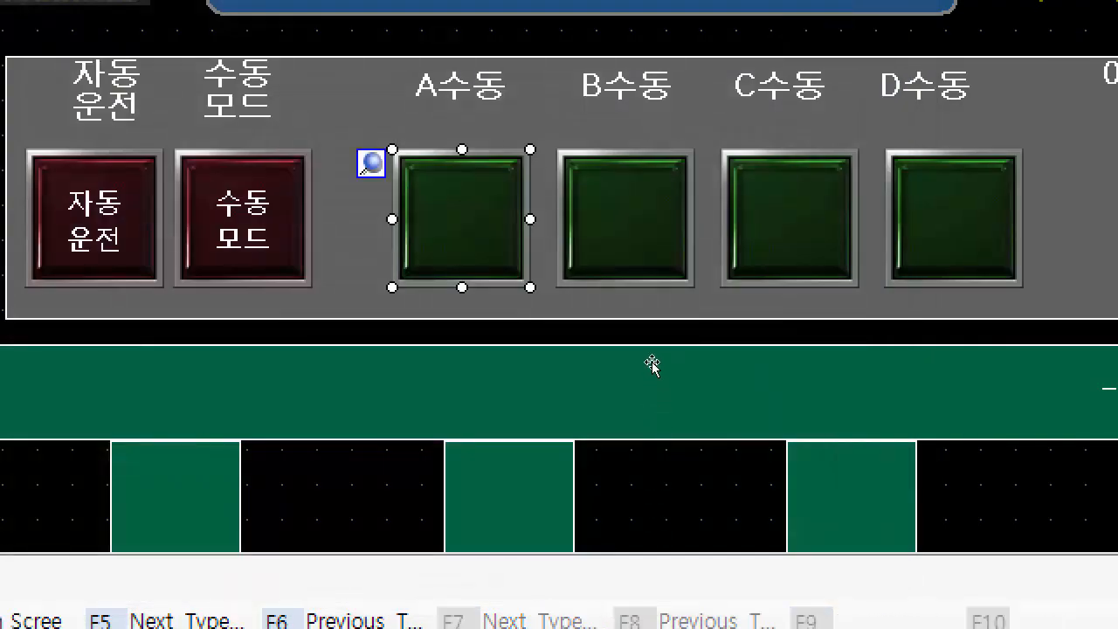
Nudge the four green switches together 6 pixels leftward to line them up with their headings
left_click(625, 218, "shift")
left_click(789, 218, "shift")
left_click(953, 218, "shift")
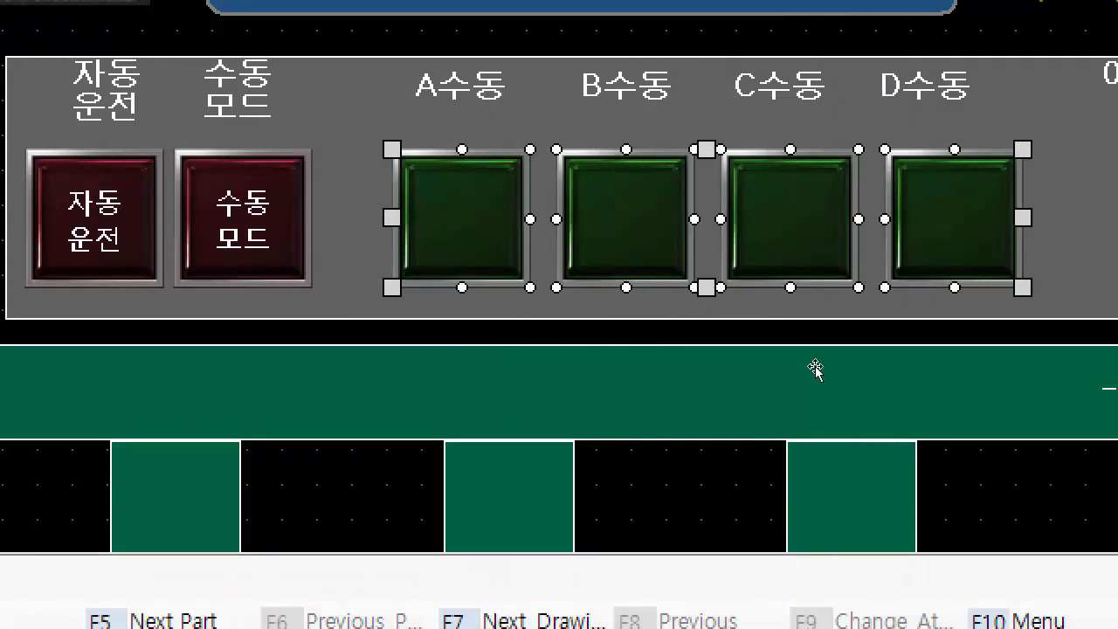
key("Left")
key("Left")
key("Left")
key("Left")
key("Left")
key("Left")
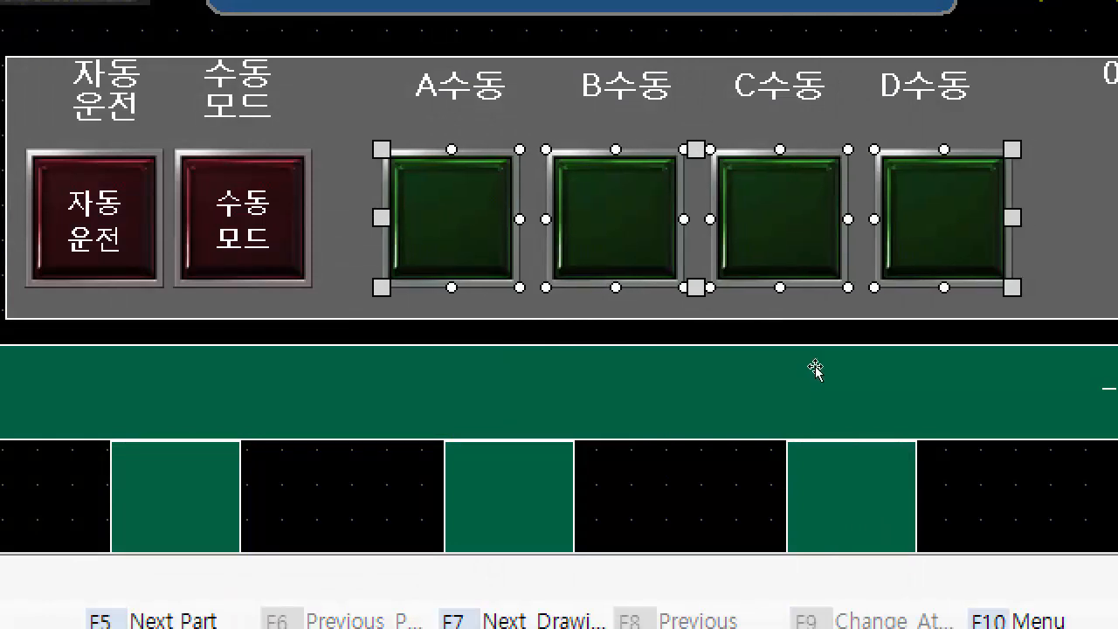
left_click(839, 487)
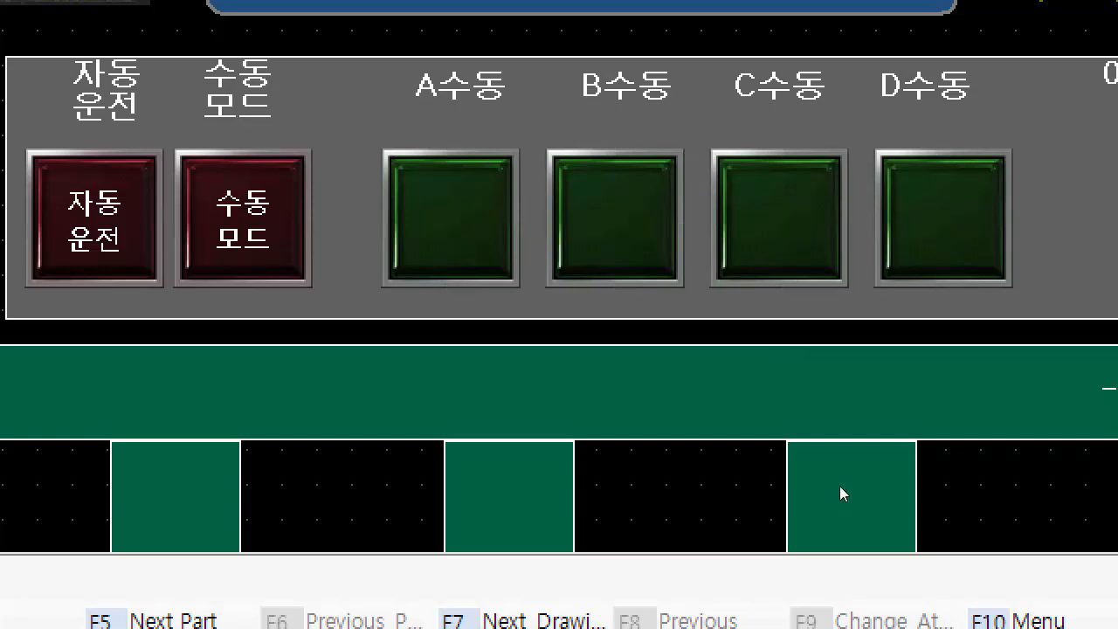
Check the bit address of each of the four green switches from A수동 to D수동, leaving their settings unchanged
double_click(568, 359)
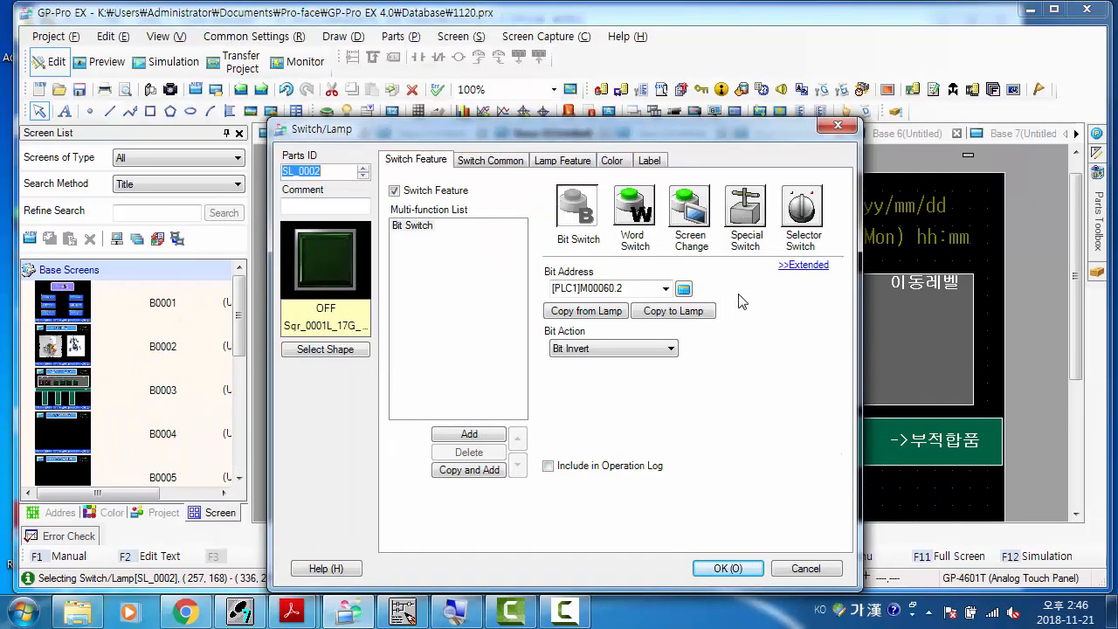
key("Escape")
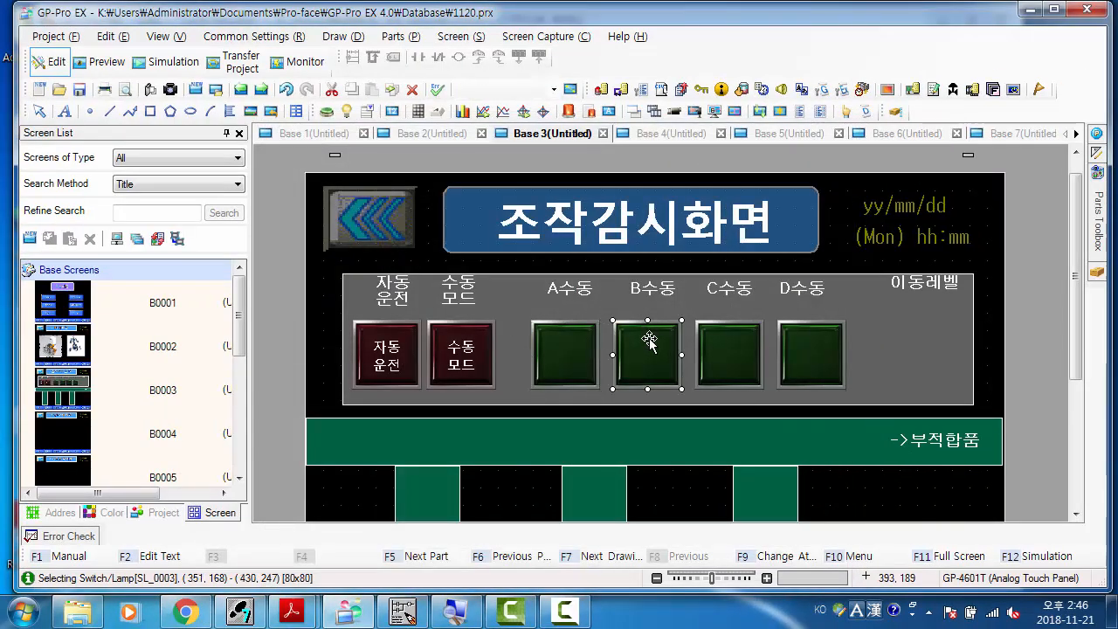
double_click(644, 347)
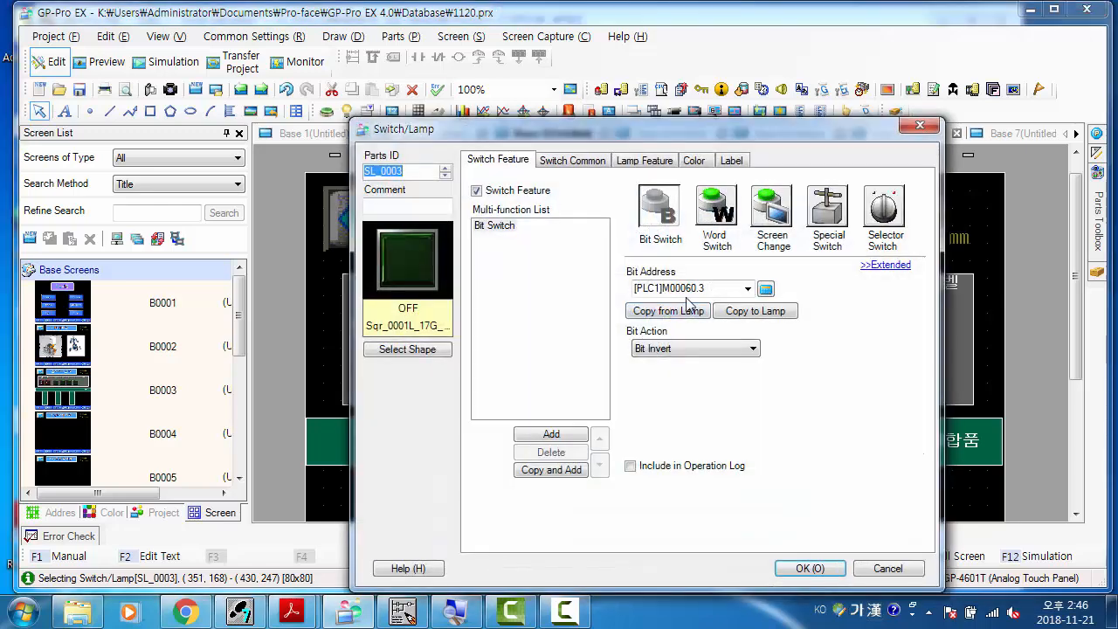
left_click(919, 125)
left_click(737, 361)
double_click(737, 361)
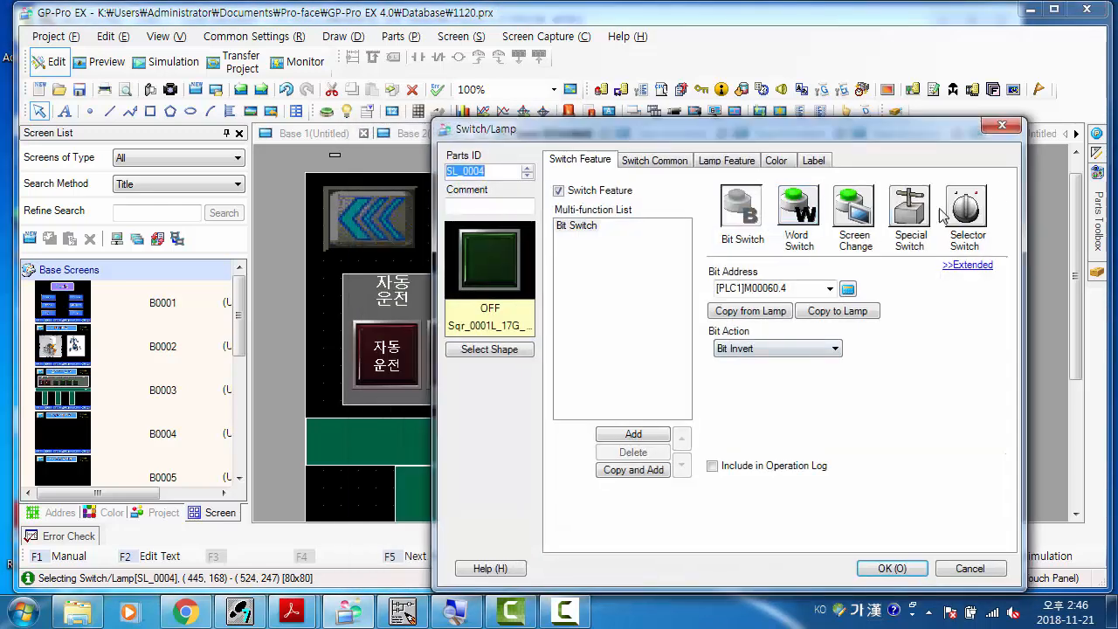
left_click(1010, 130)
left_click(804, 349)
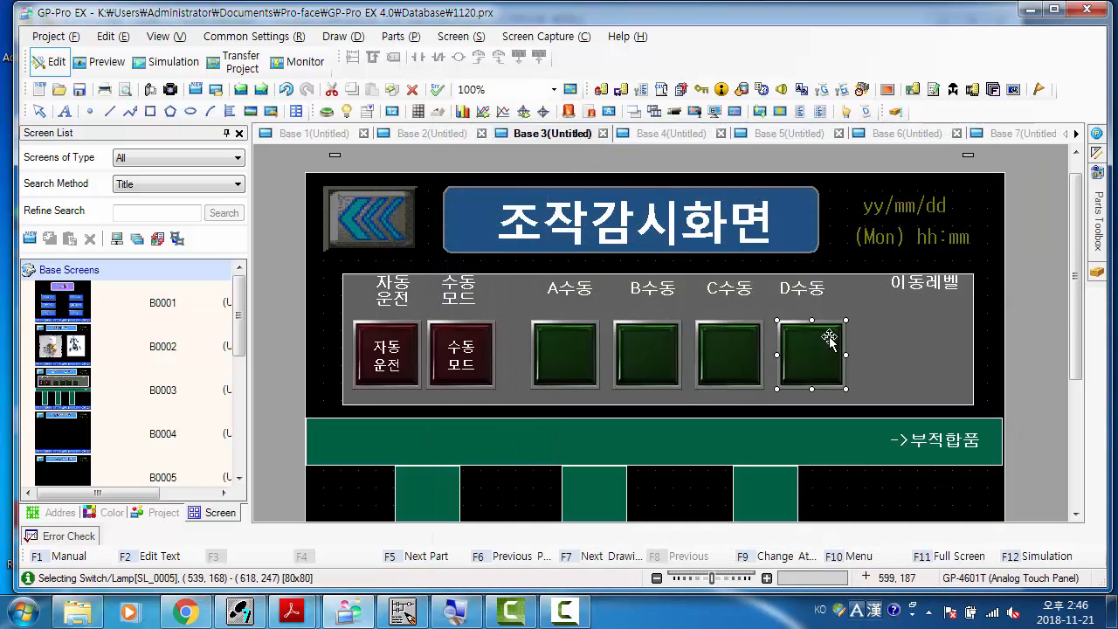
double_click(804, 350)
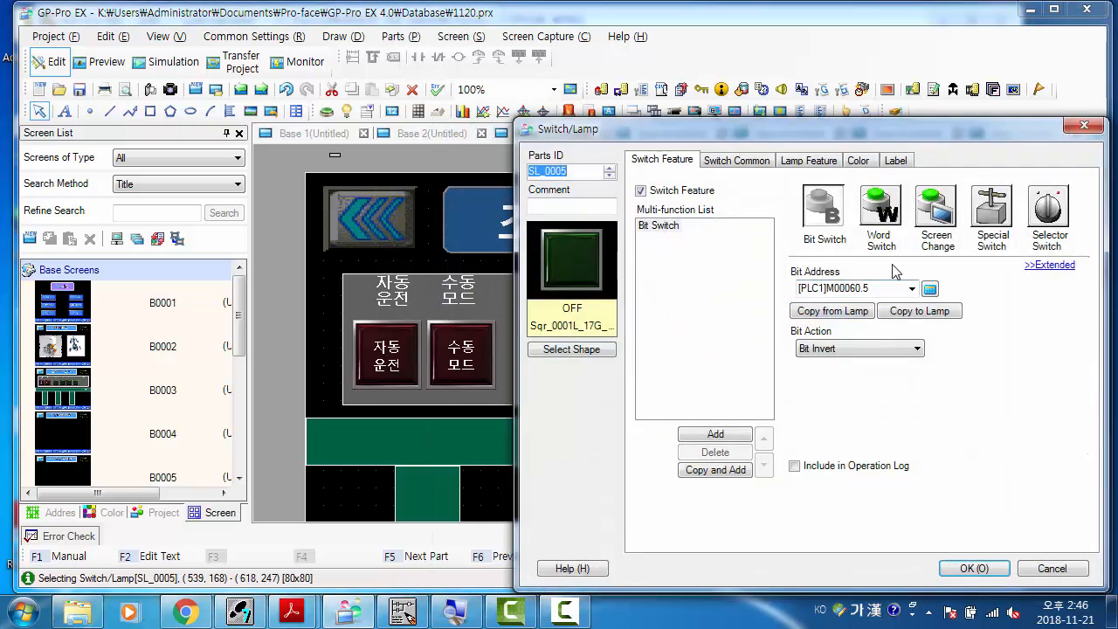
left_click(1083, 124)
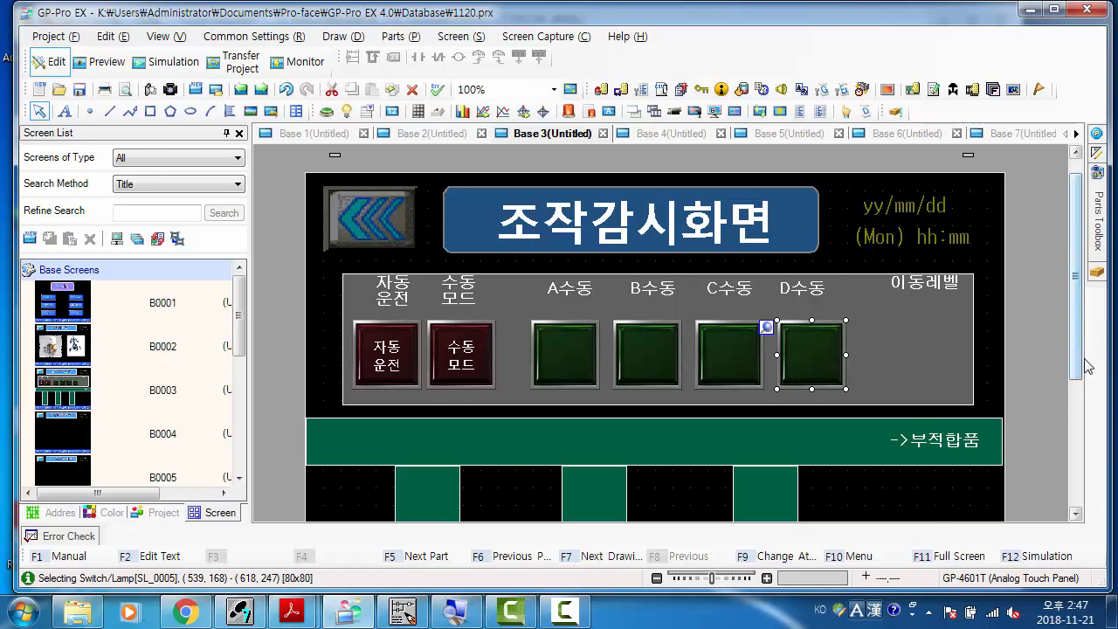
Place a red round lamp with a square metal frame, 60x60 pixels, beside the first vertical conveyor, just below the horizontal belt
left_click_drag(1088, 367, 1092, 441)
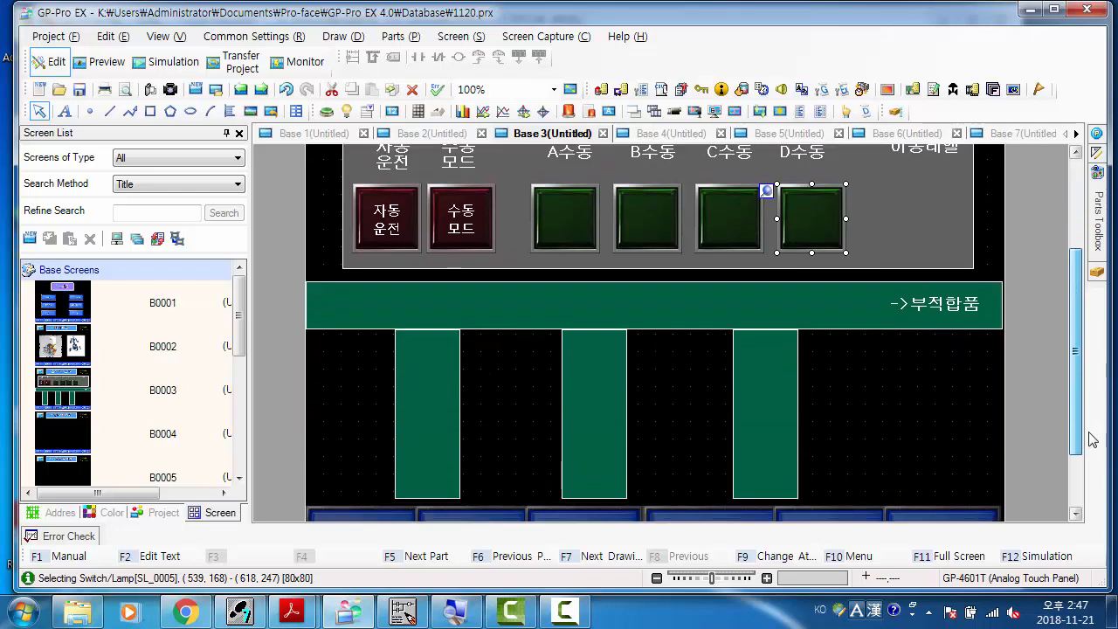
left_click(353, 369)
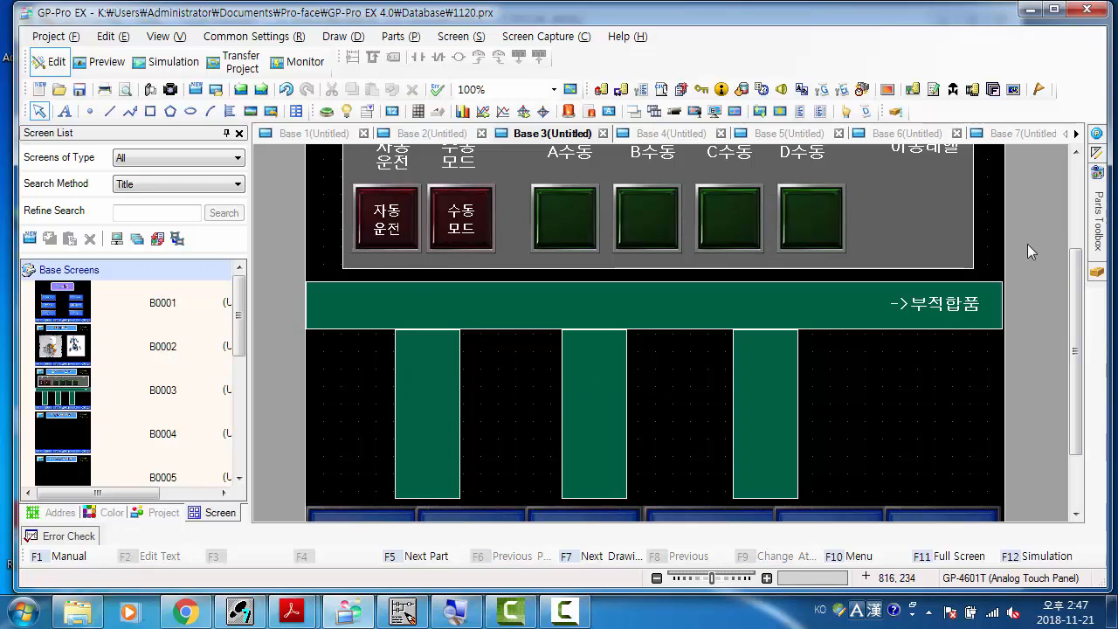
mouse_move(1099, 223)
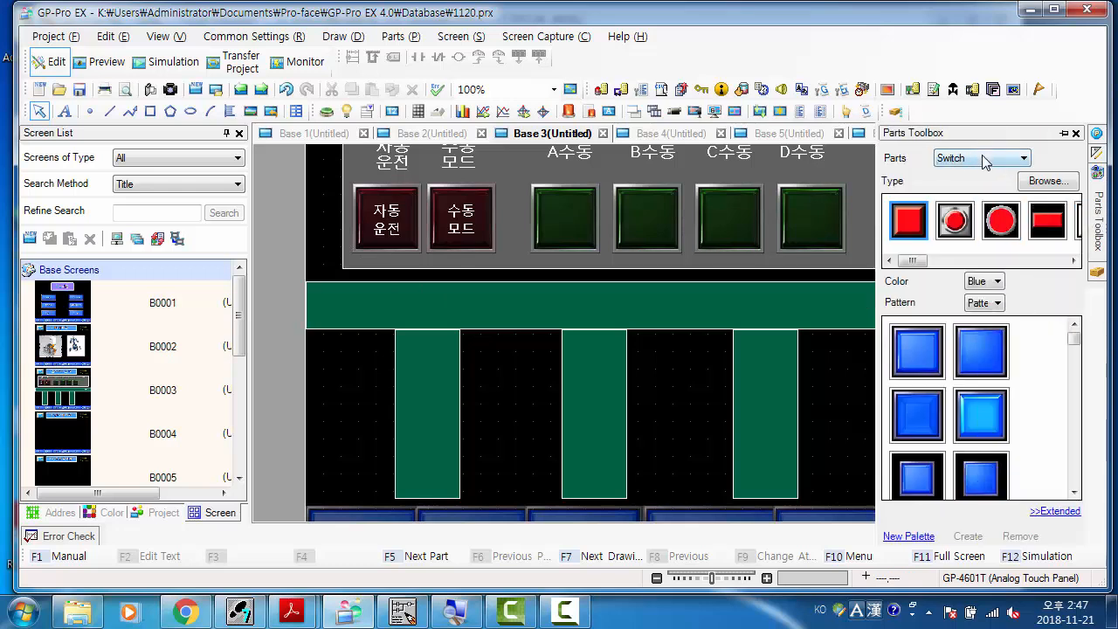
left_click(1012, 164)
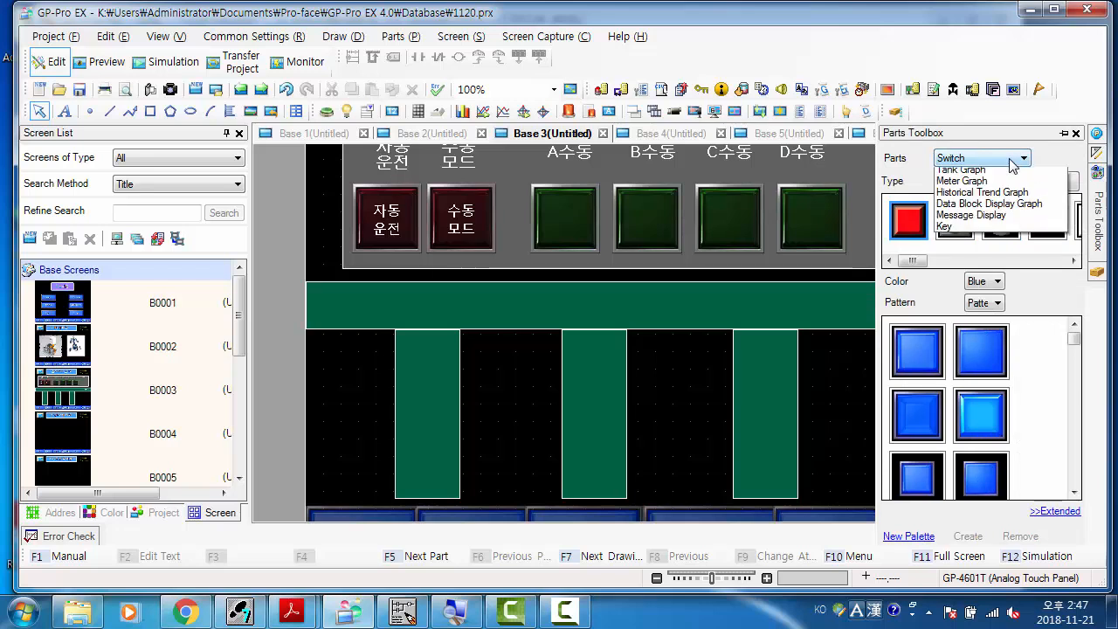
left_click(996, 187)
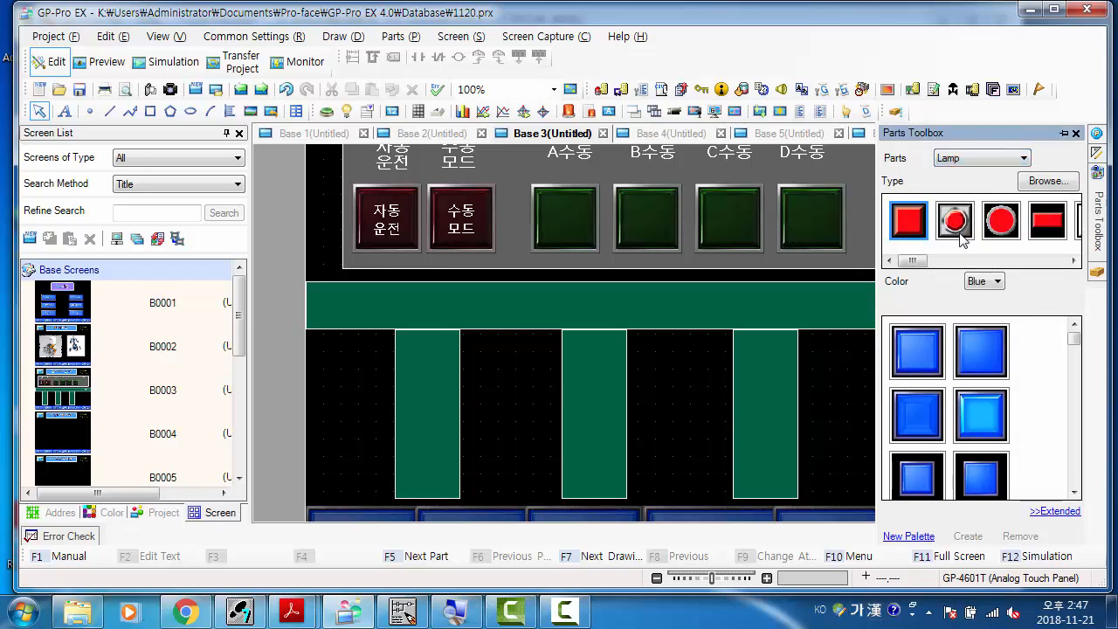
left_click(959, 234)
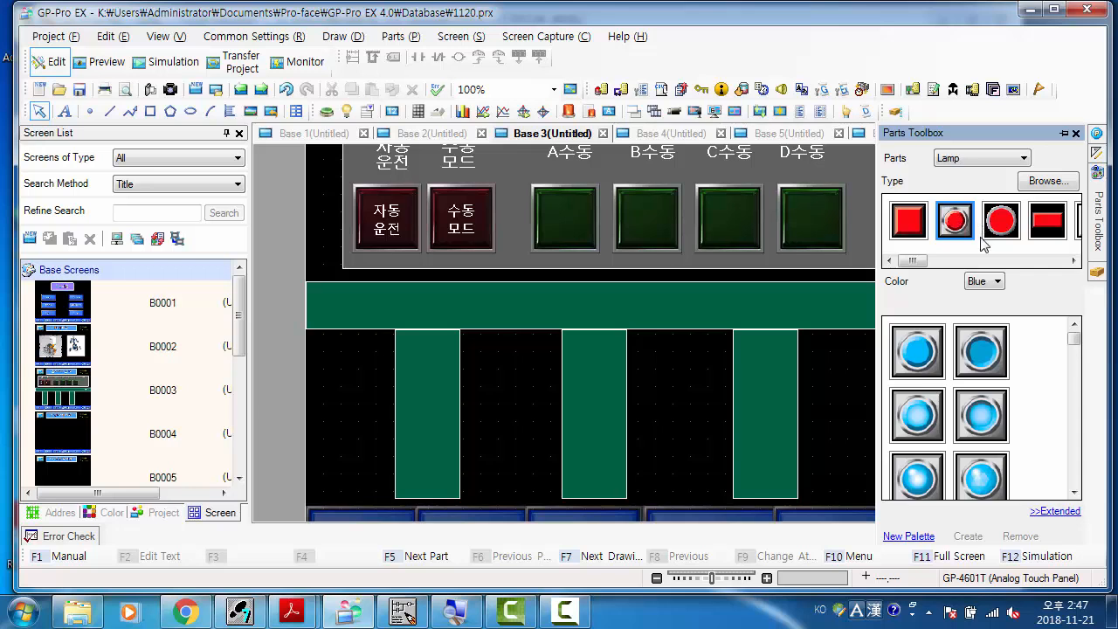
left_click(989, 282)
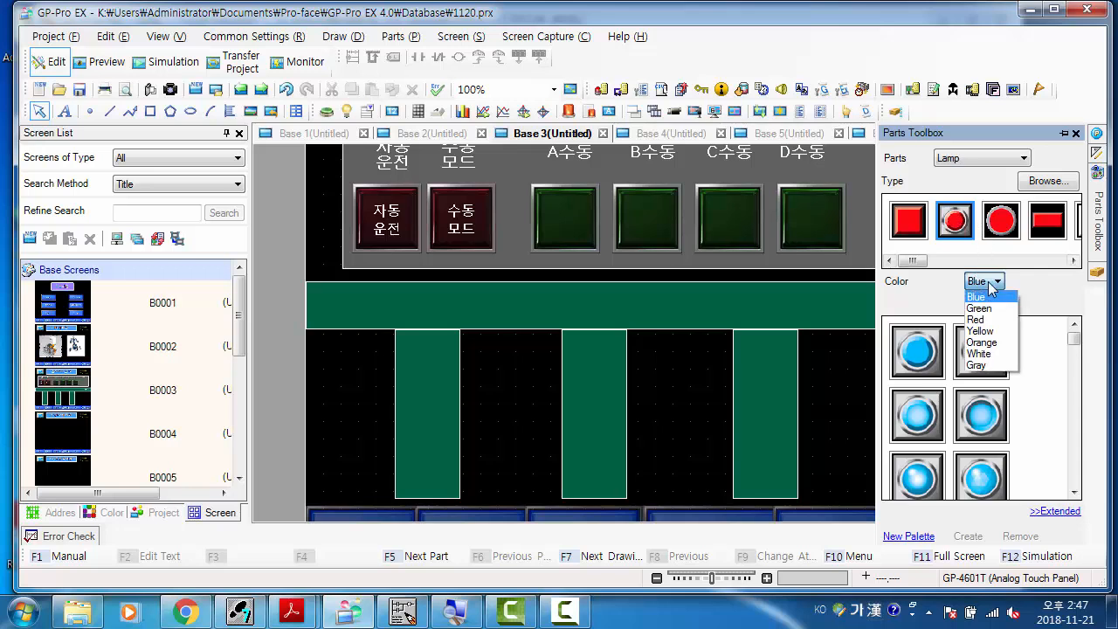
left_click(977, 319)
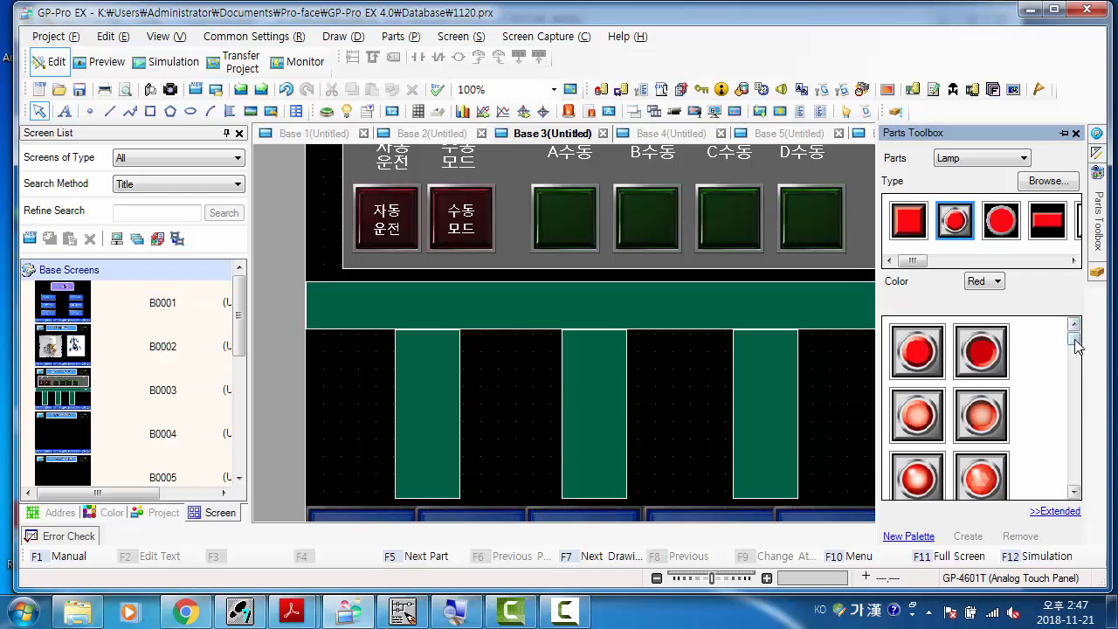
left_click_drag(1079, 345, 1081, 349)
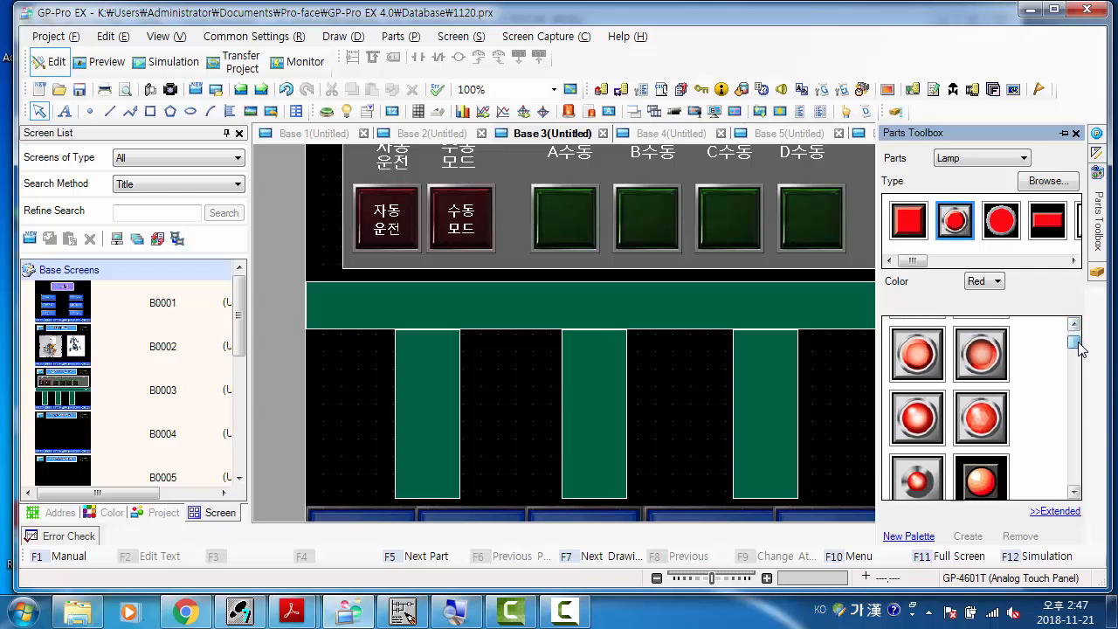
left_click(917, 417)
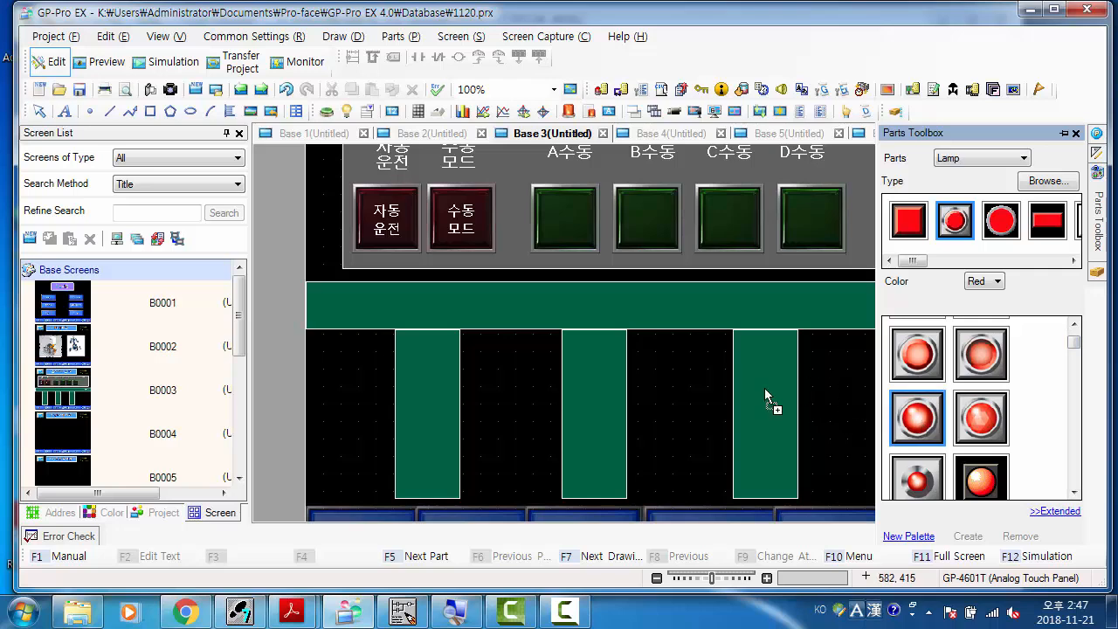
left_click(354, 370)
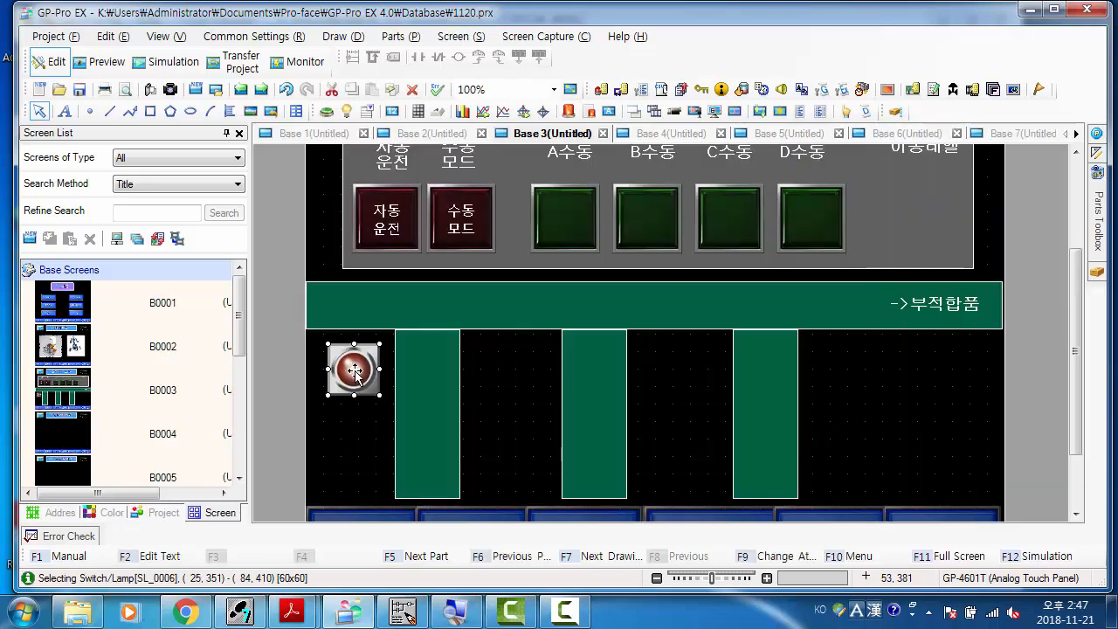
left_click(491, 384)
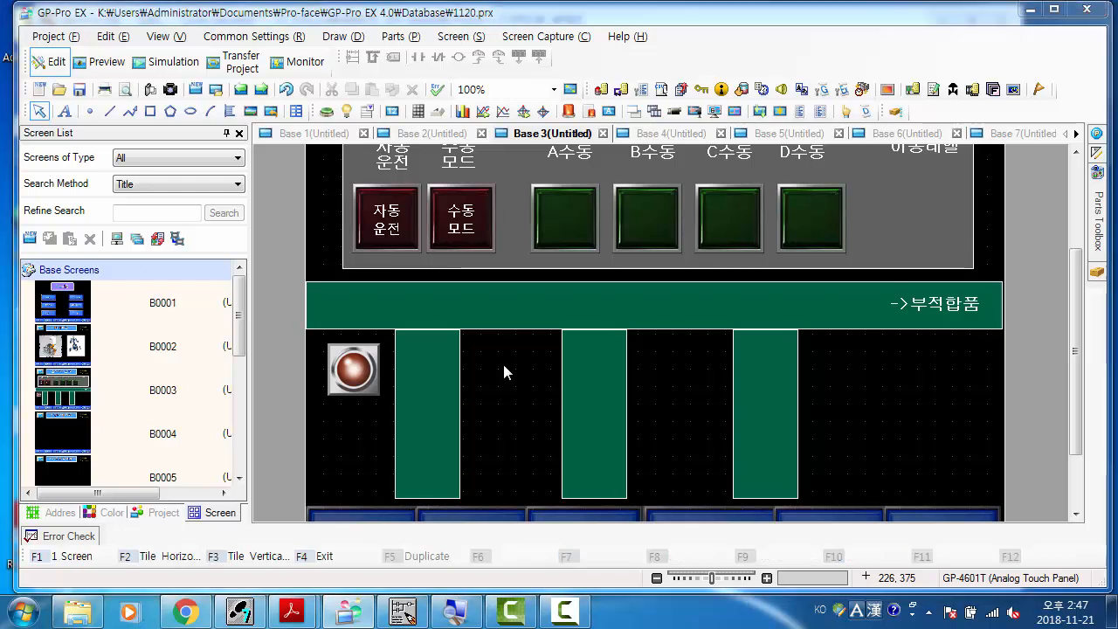
Switch to the LAD/STL/FBD editor and examine the output addresses of the conveyor FB2 calls in OB1 Networks 3 to 5
key("alt+Tab")
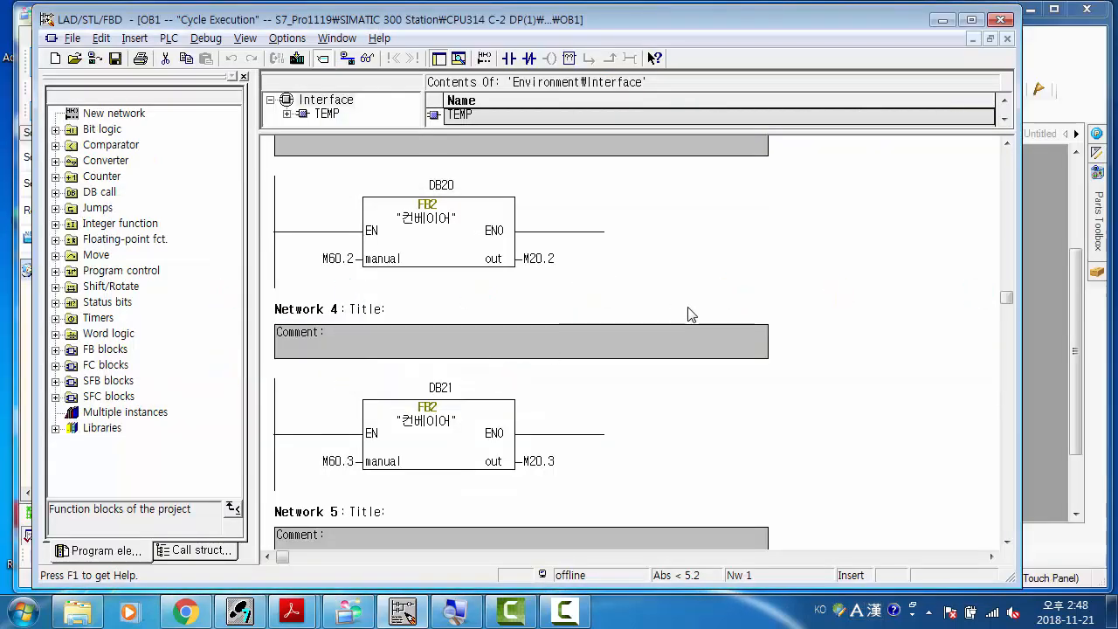
left_click(848, 349)
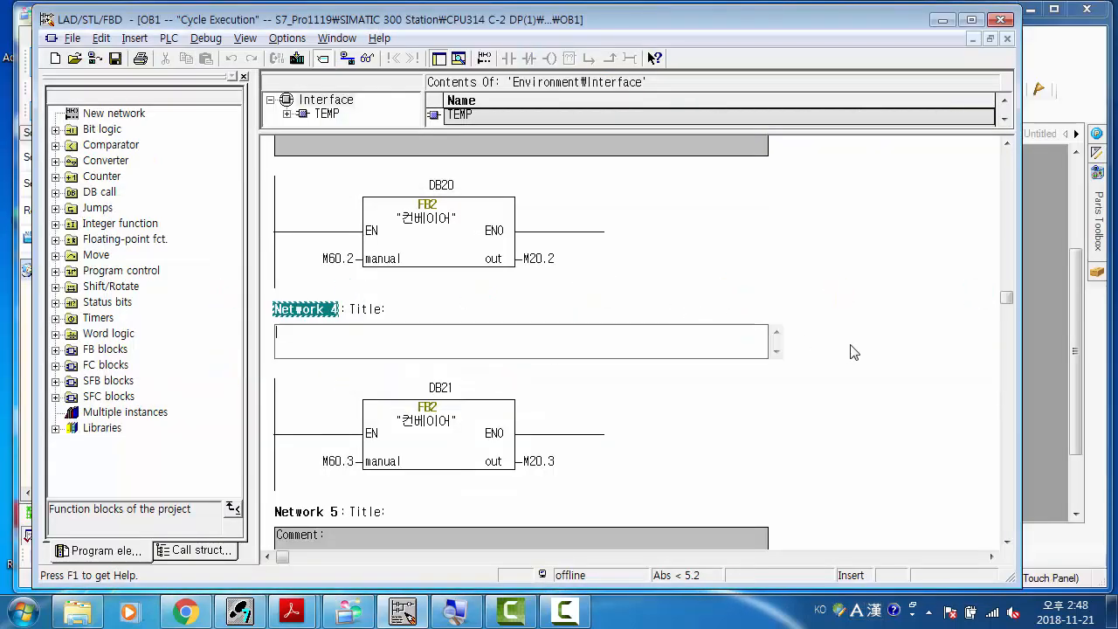
scroll(853, 352, "down", 1)
scroll(848, 349, "up", 6)
scroll(584, 436, "down", 3)
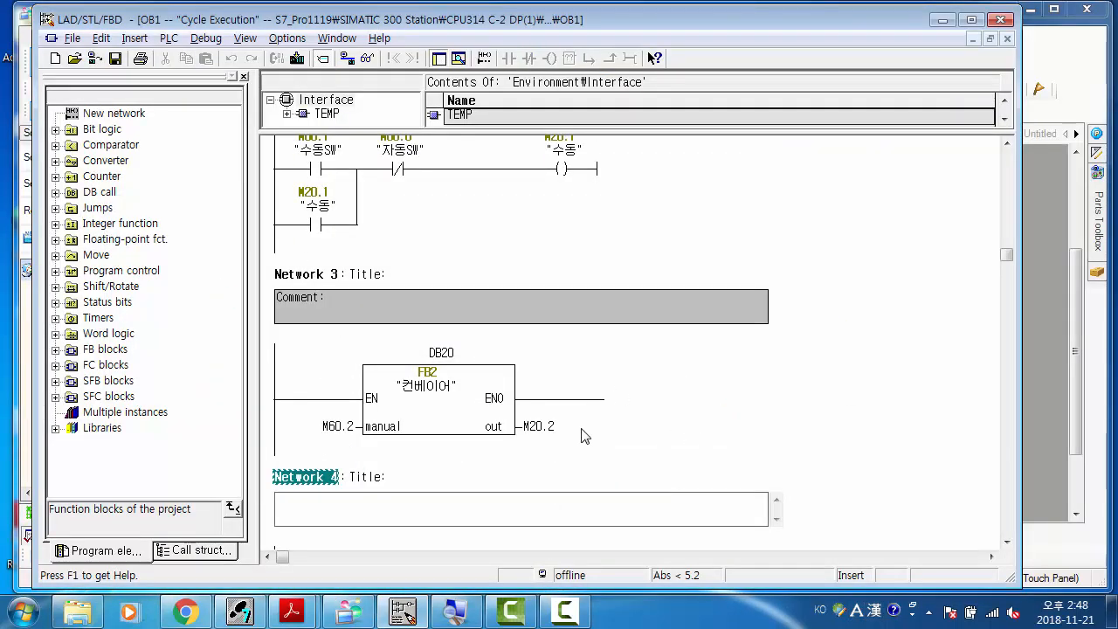
scroll(643, 411, "down", 11)
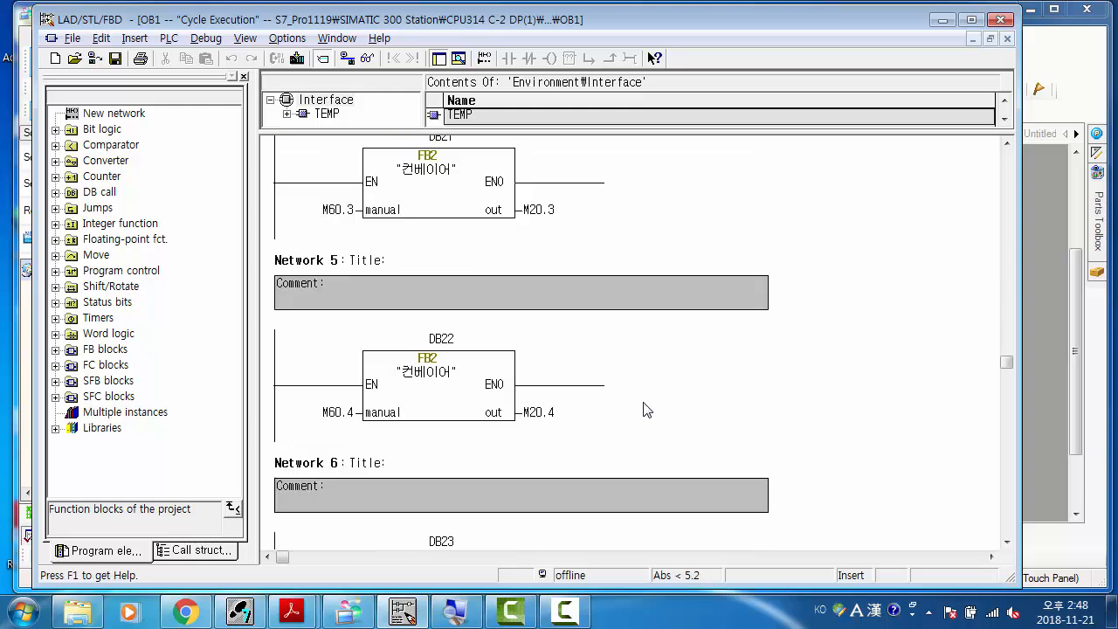
scroll(719, 407, "up", 6)
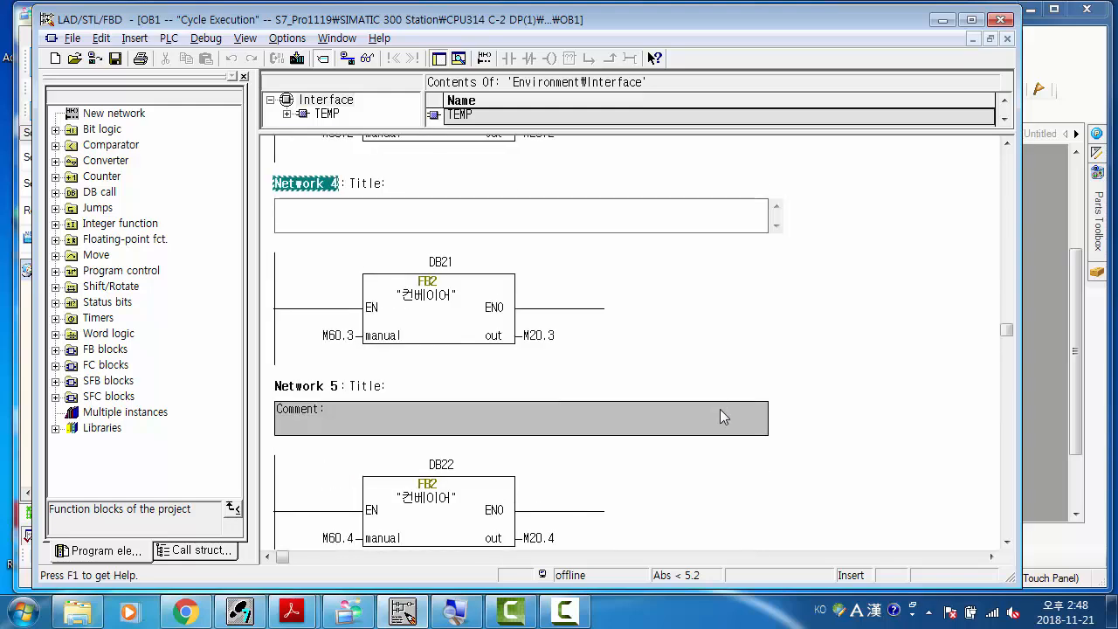
key("alt+Tab")
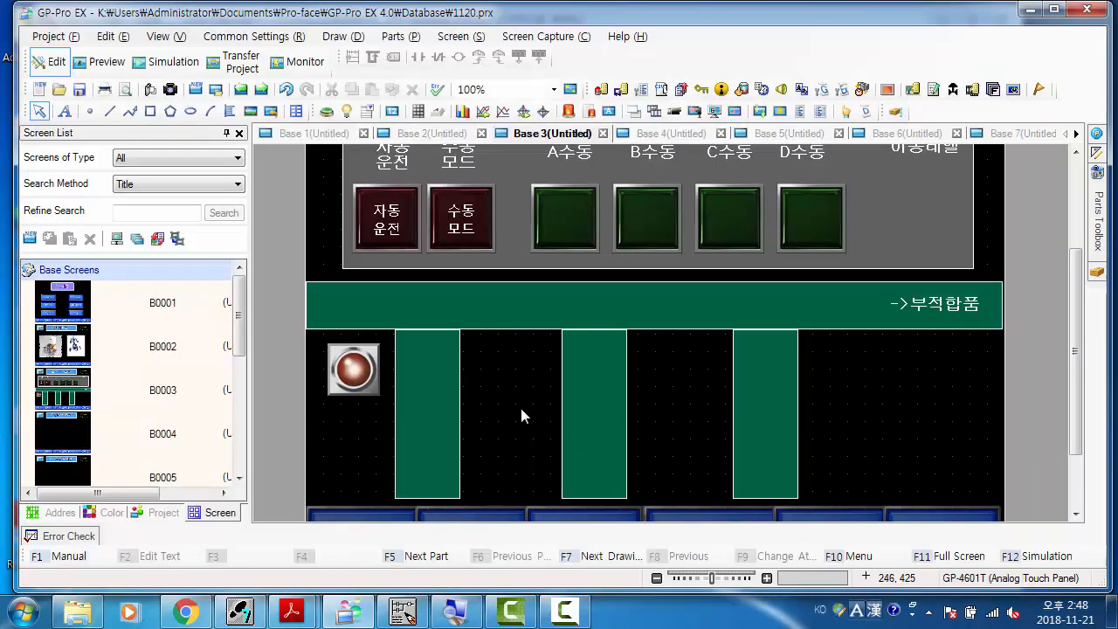
Set the red lamp's bit address to M20.2 in its lamp feature settings
double_click(358, 371)
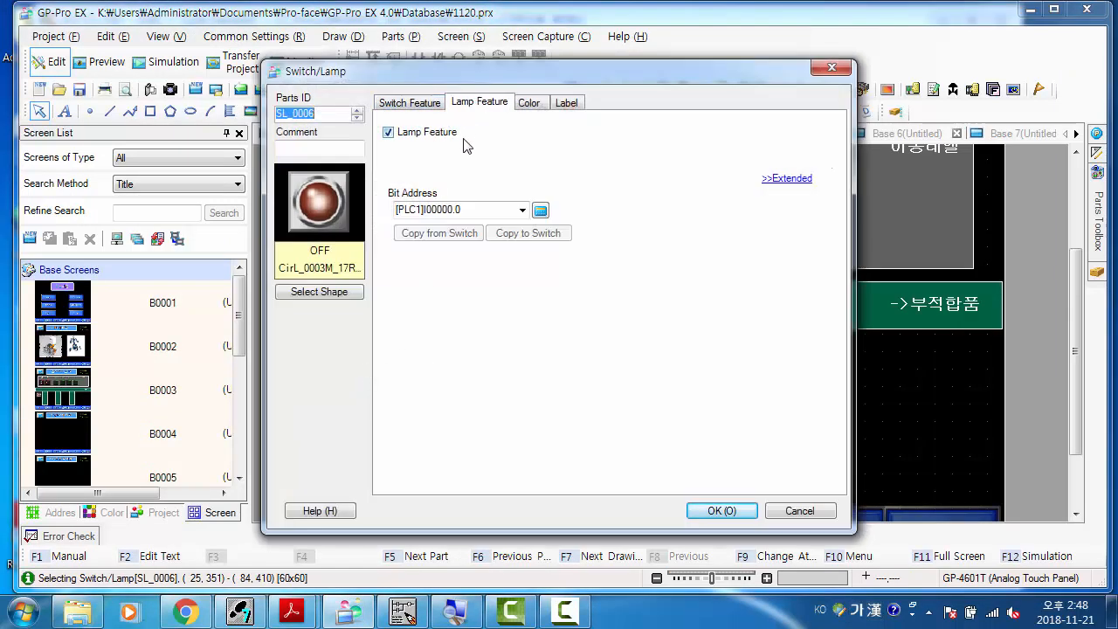
left_click(464, 209)
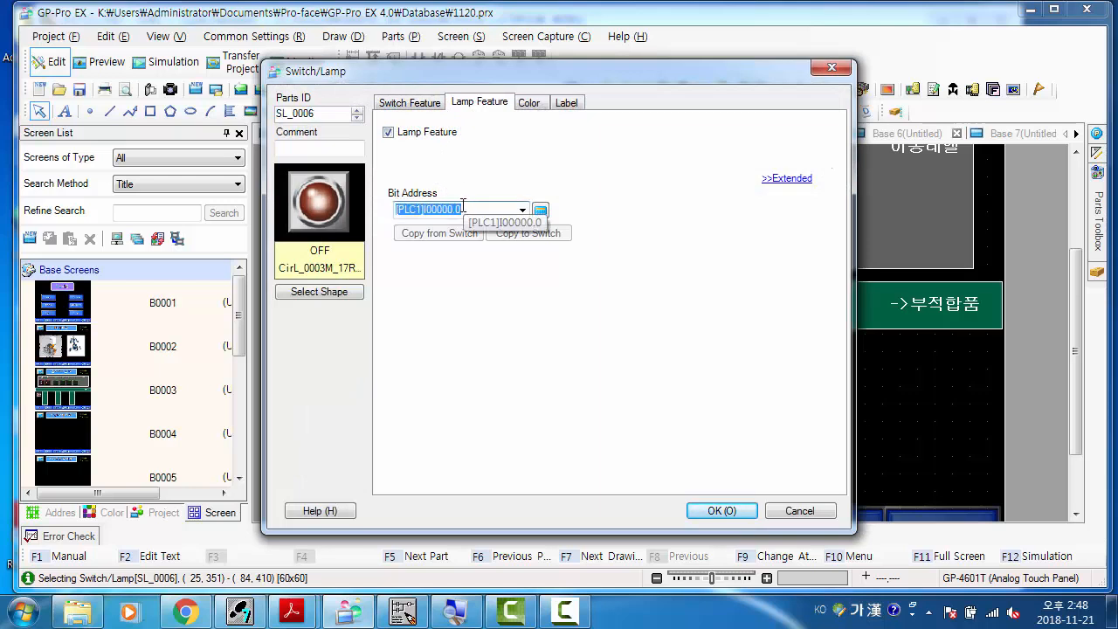
key("BackSpace")
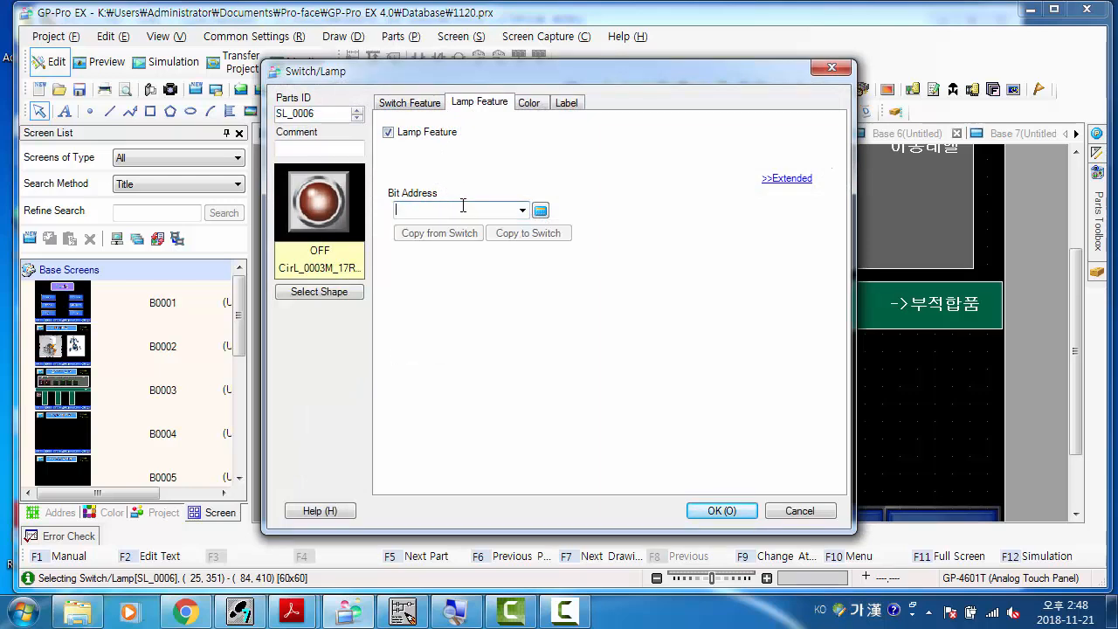
type("M20.")
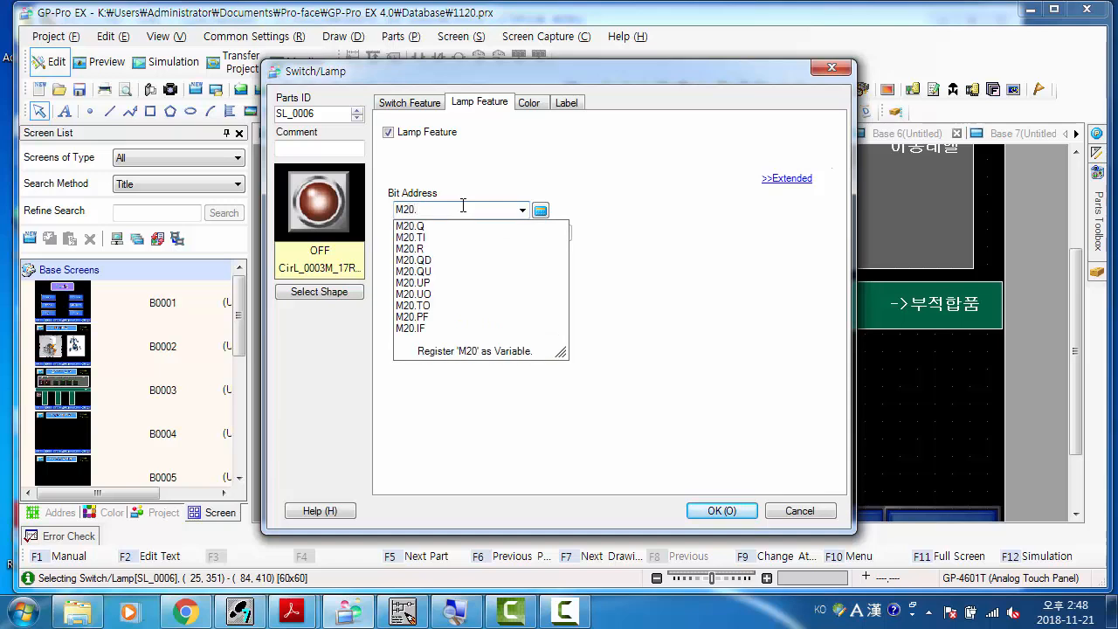
type("2")
key("Return")
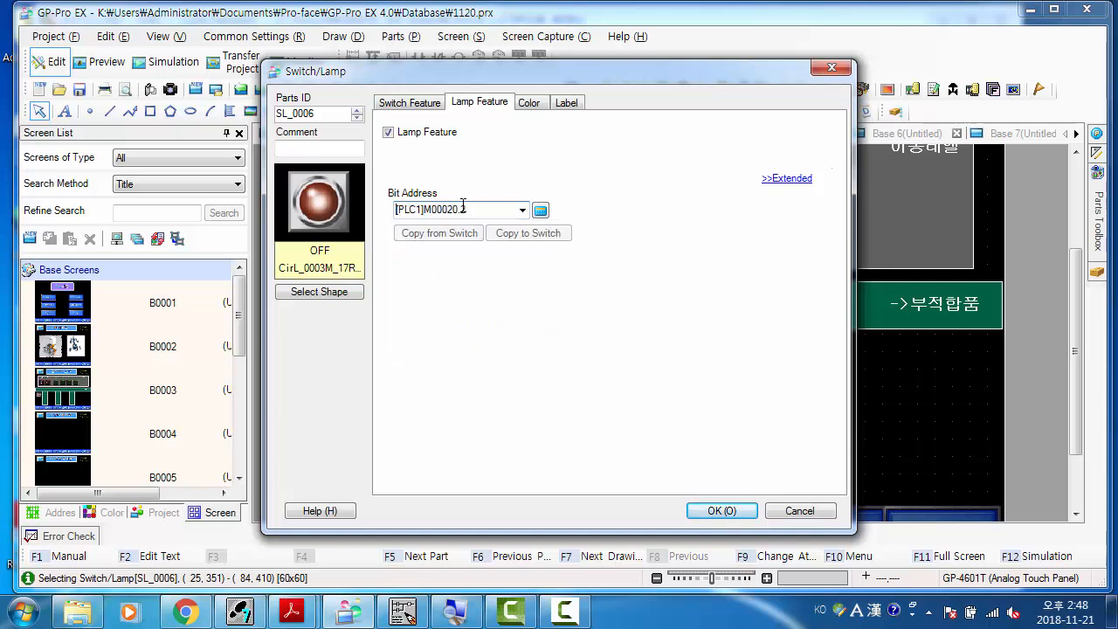
Return to OB1 in the LAD/STL/FBD editor and recheck the output address sequence of the conveyor blocks DB20 to DB22
key("super+plus")
key("alt+Tab")
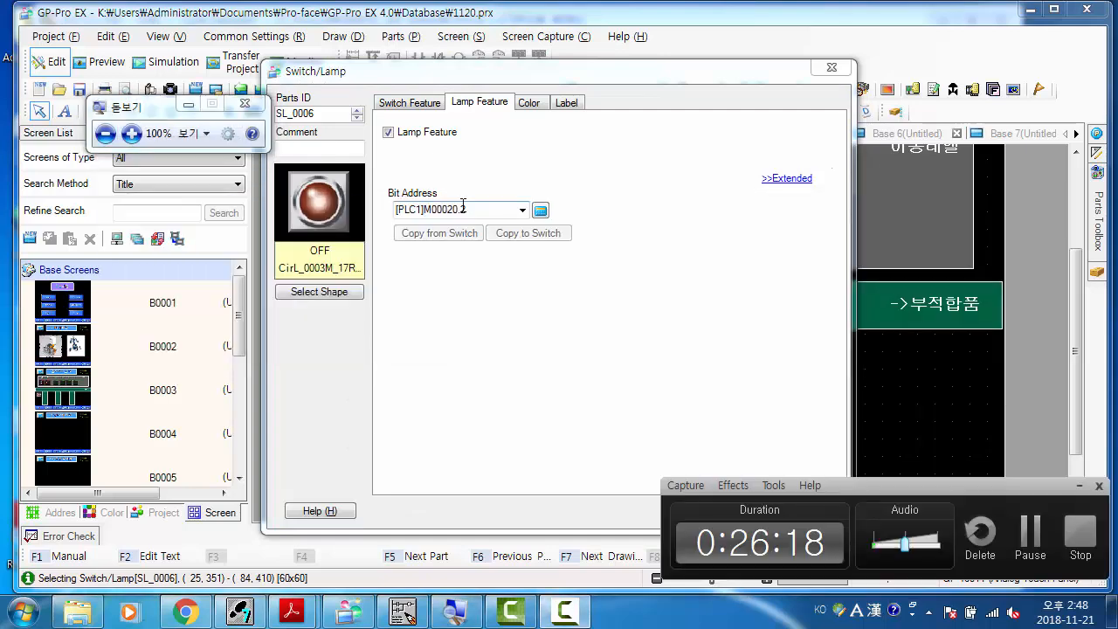
key("alt+Tab")
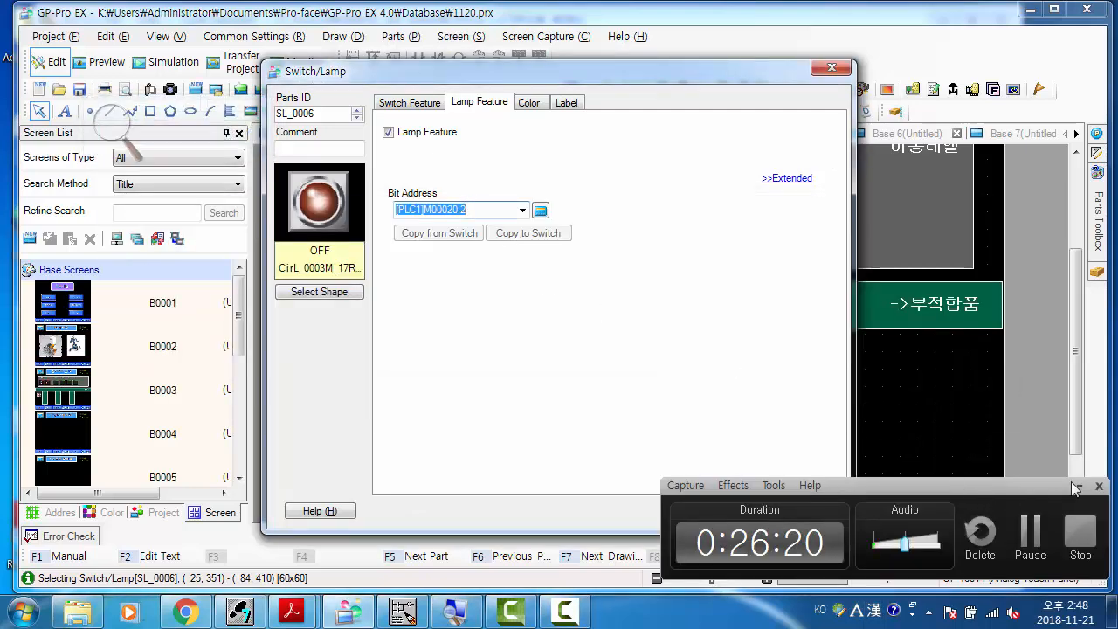
key("alt+Tab")
key("alt+Tab")
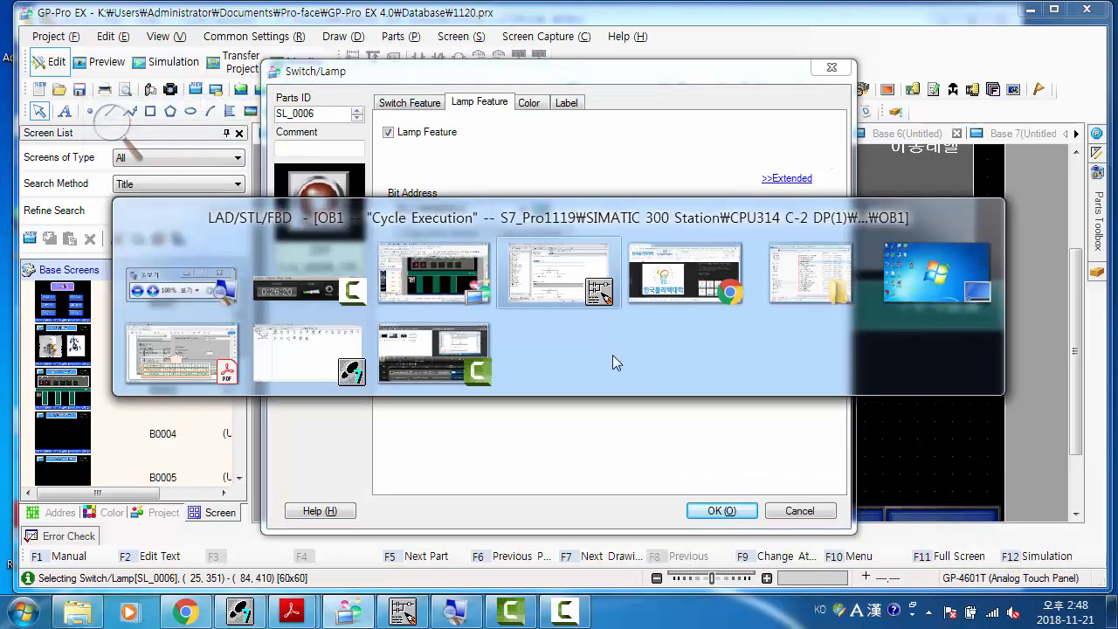
left_click(756, 385)
scroll(760, 346, "up", 3)
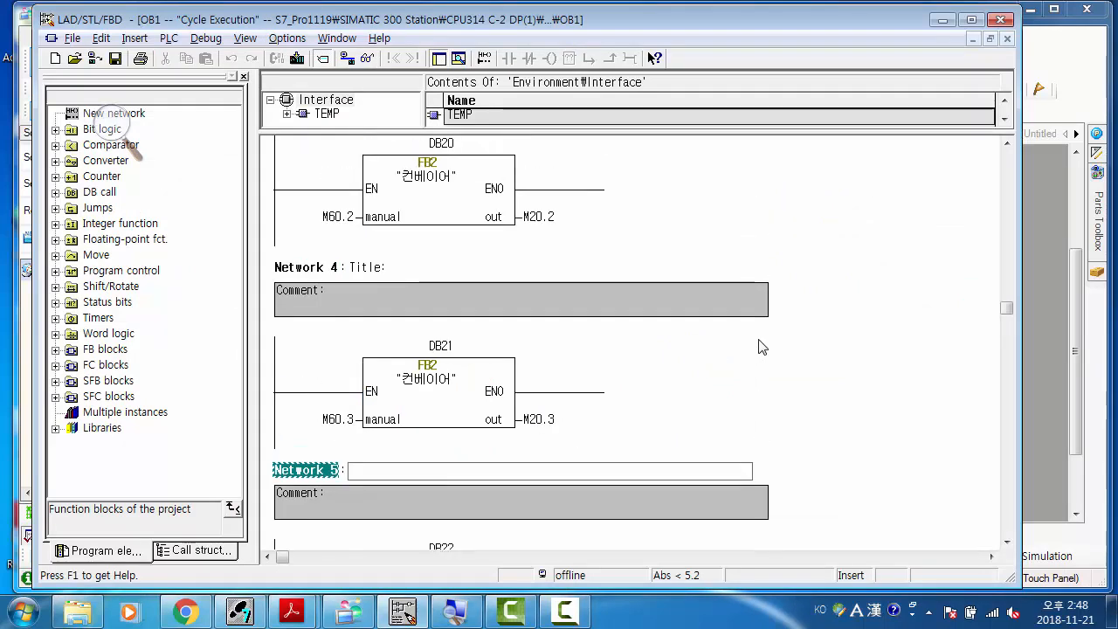
scroll(617, 265, "down", 2)
scroll(629, 271, "down", 5)
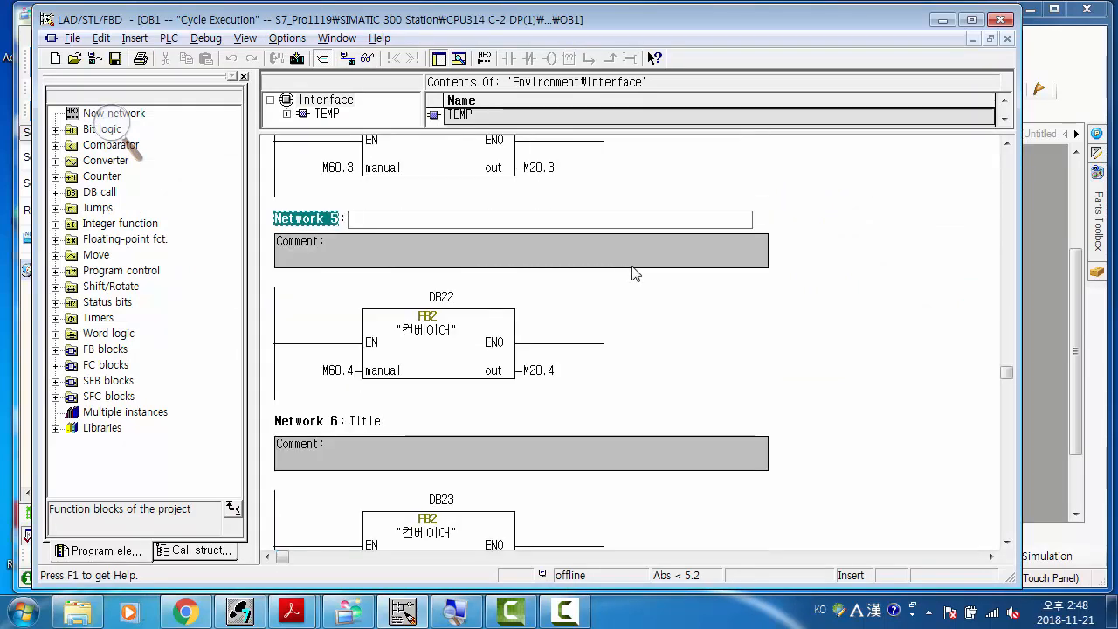
scroll(707, 302, "up", 8)
key("alt+Tab")
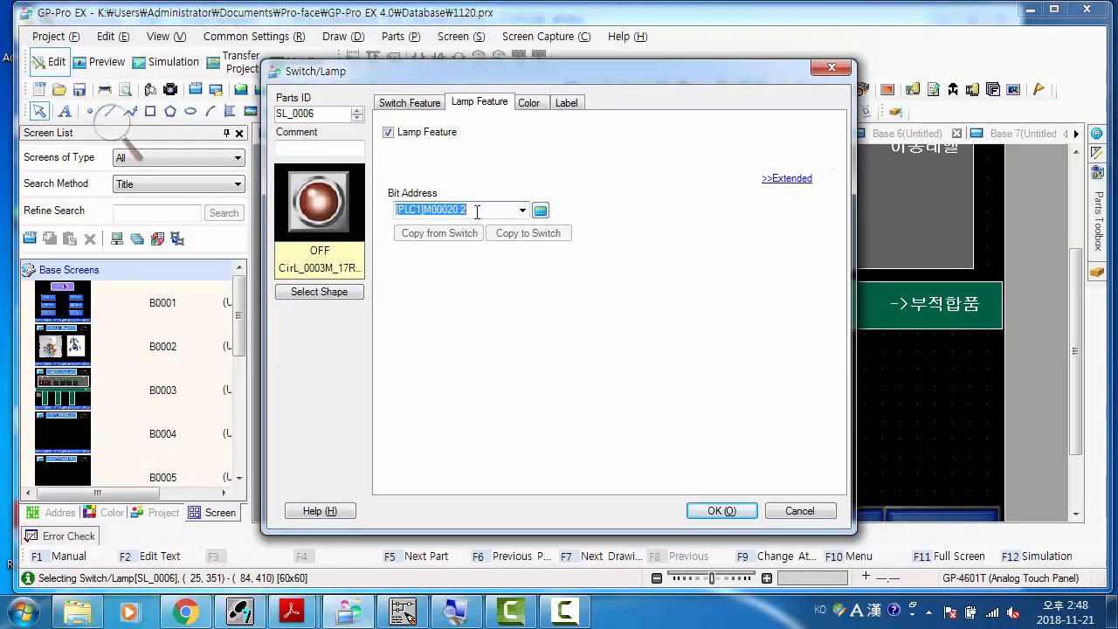
Apply the red lamp's settings with the bit address M20.2
left_click(454, 209)
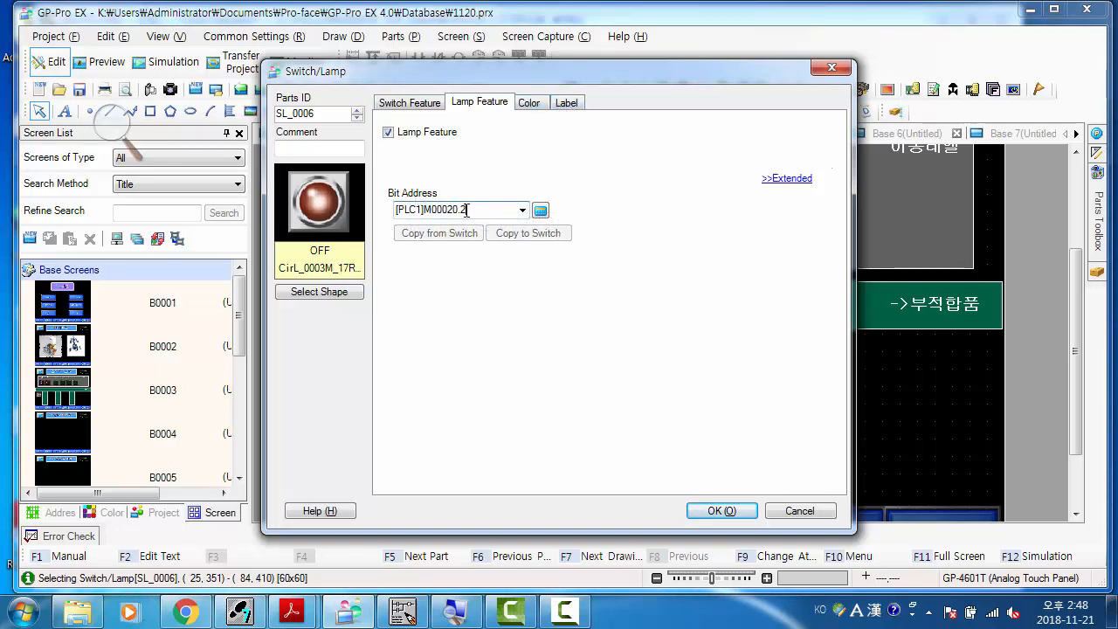
left_click(715, 510)
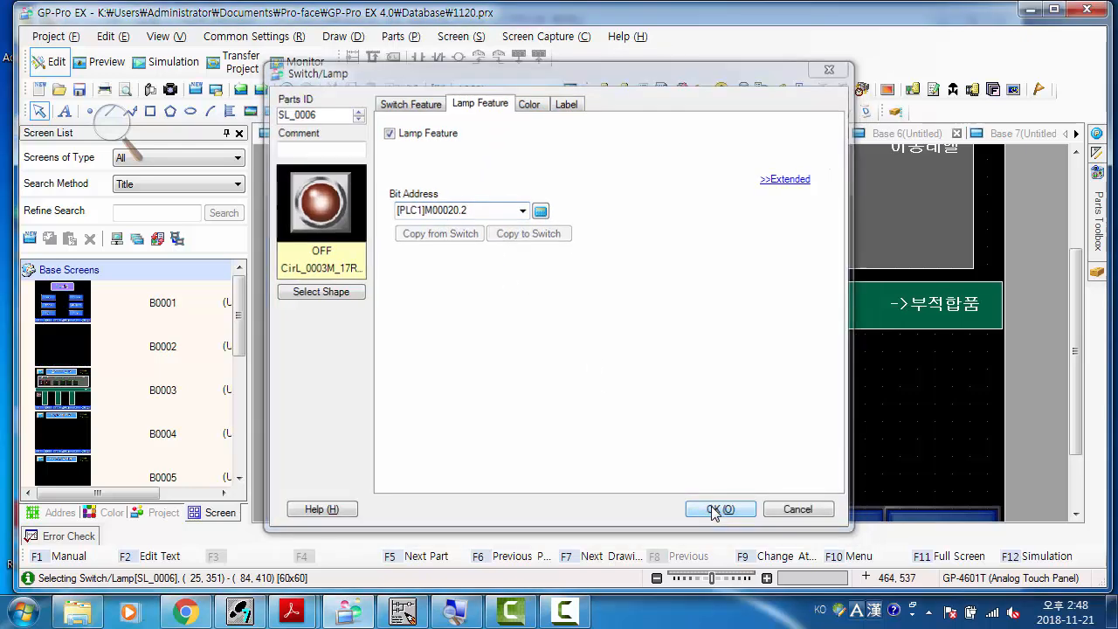
left_click(520, 400)
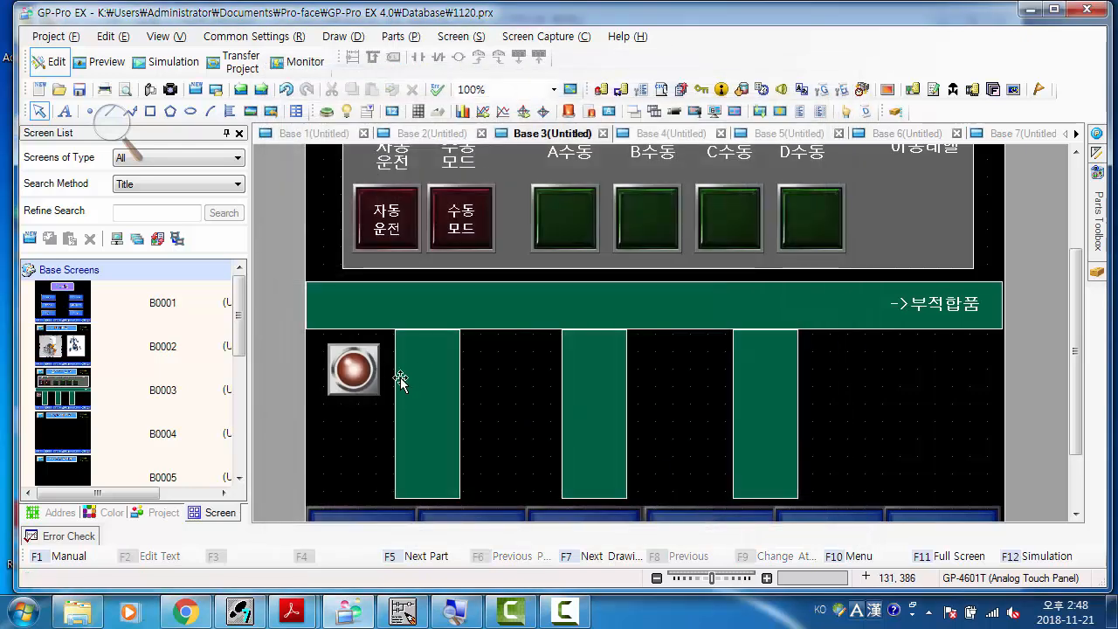
Duplicate the red lamp horizontally with mouse-defined spacing into a row of four beside the vertical conveyors, incrementing the address by 1
left_click(355, 374)
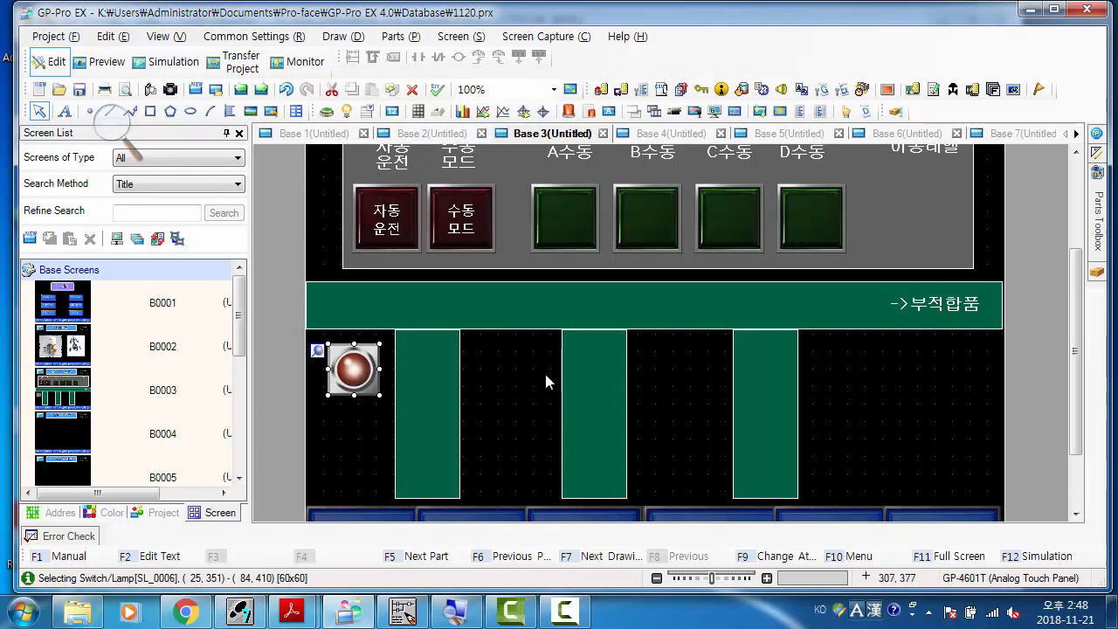
right_click(355, 369)
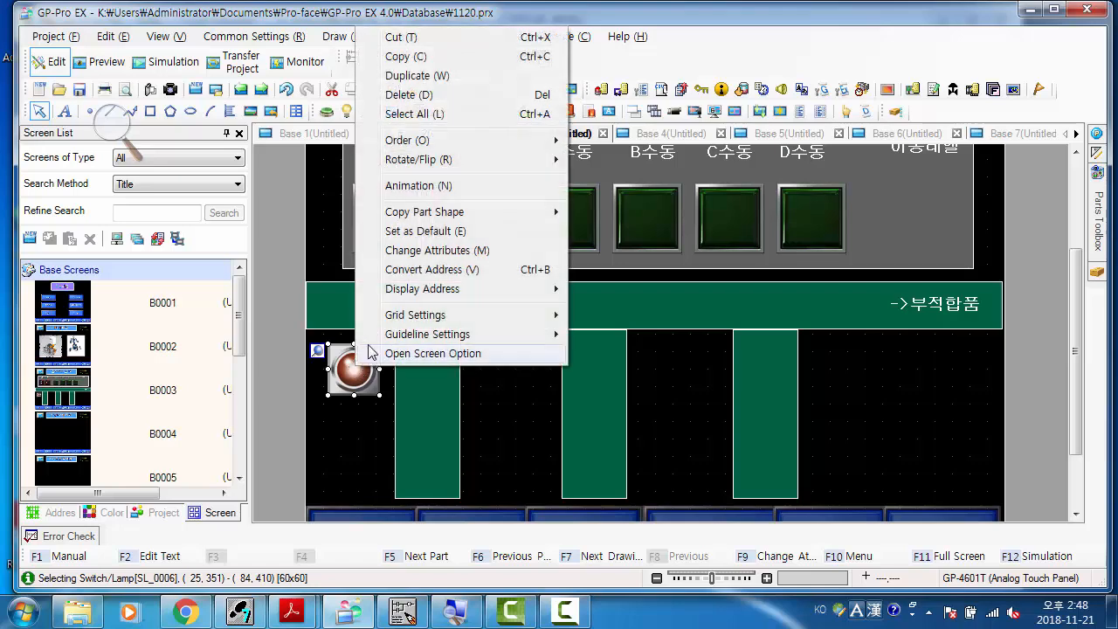
left_click(462, 84)
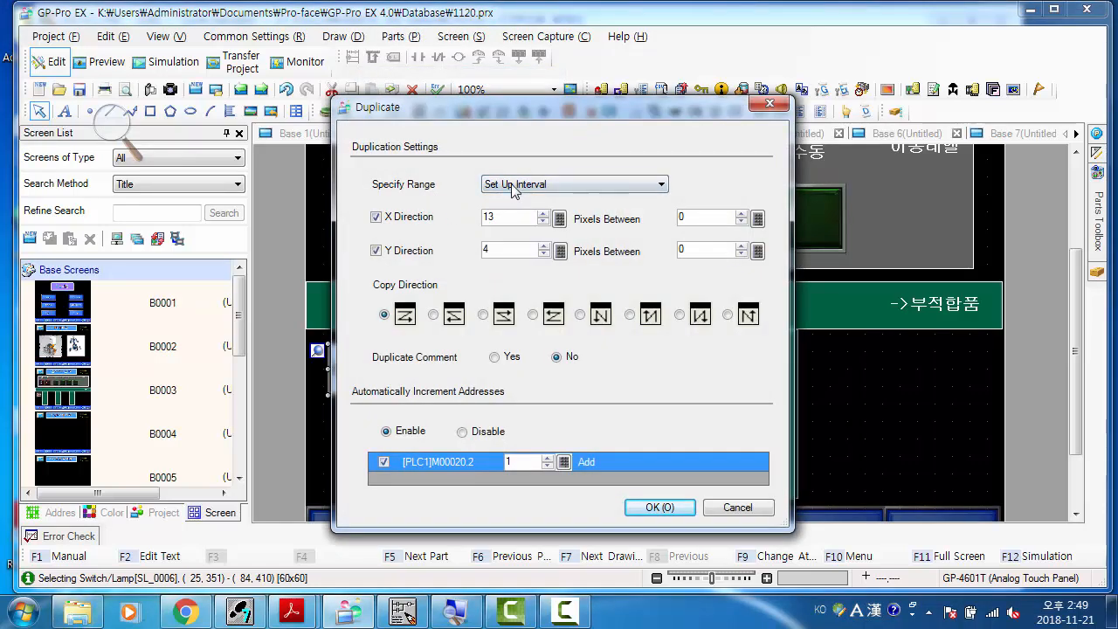
left_click(521, 190)
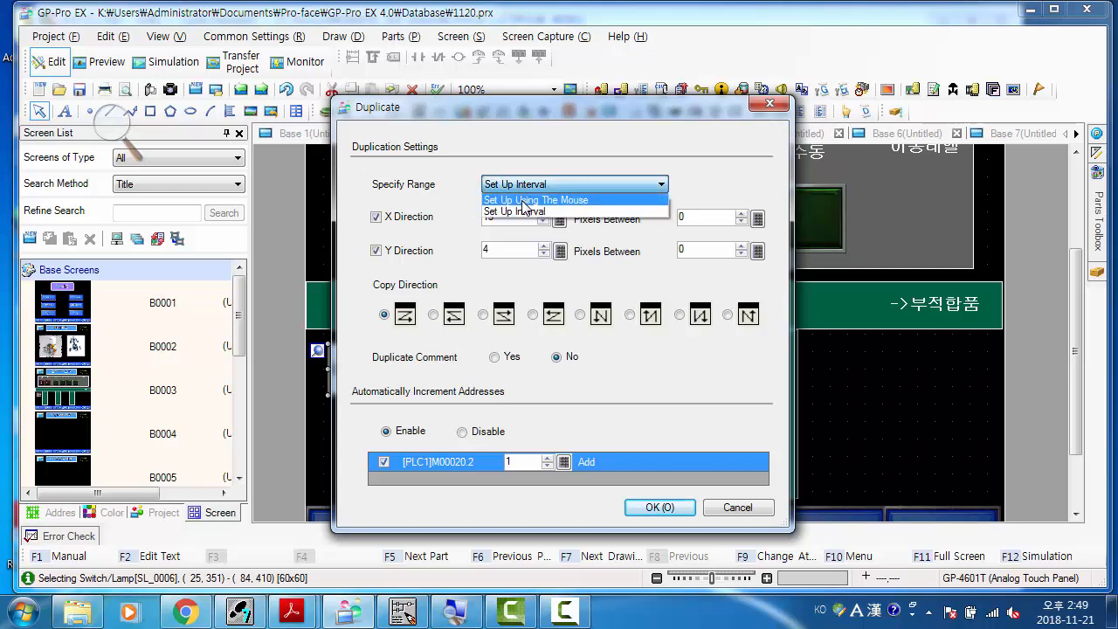
left_click(524, 200)
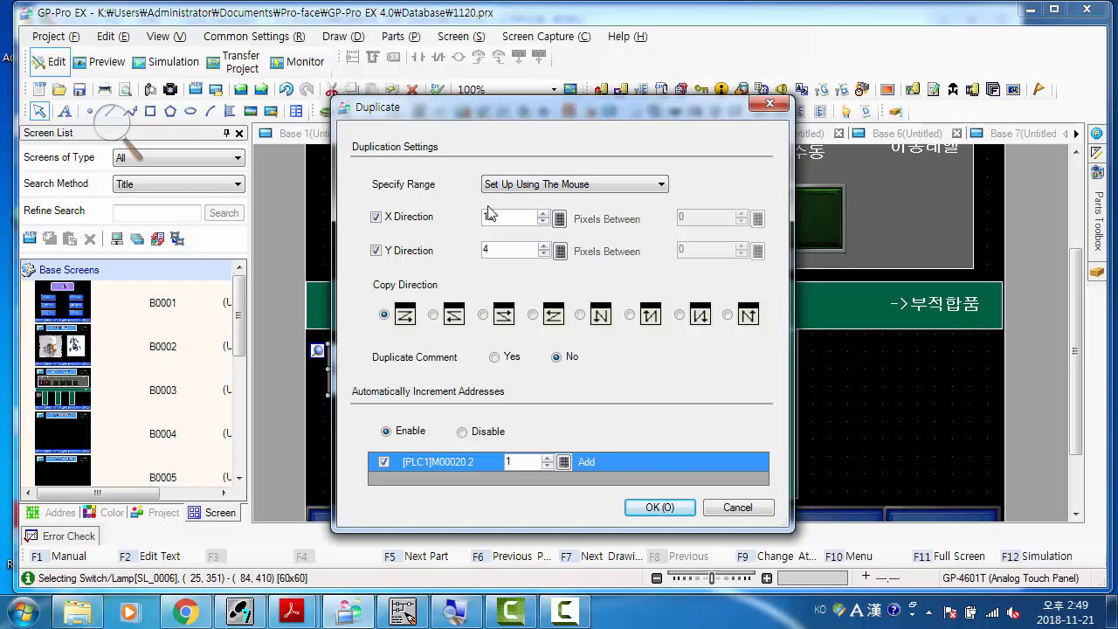
left_click(375, 250)
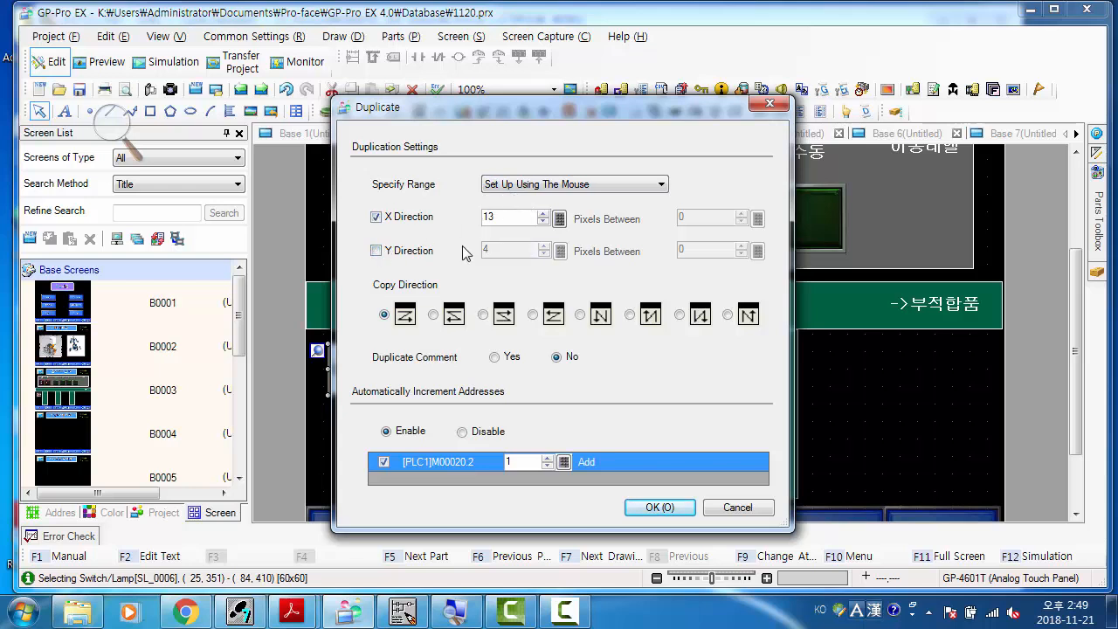
double_click(507, 218)
left_click(658, 510)
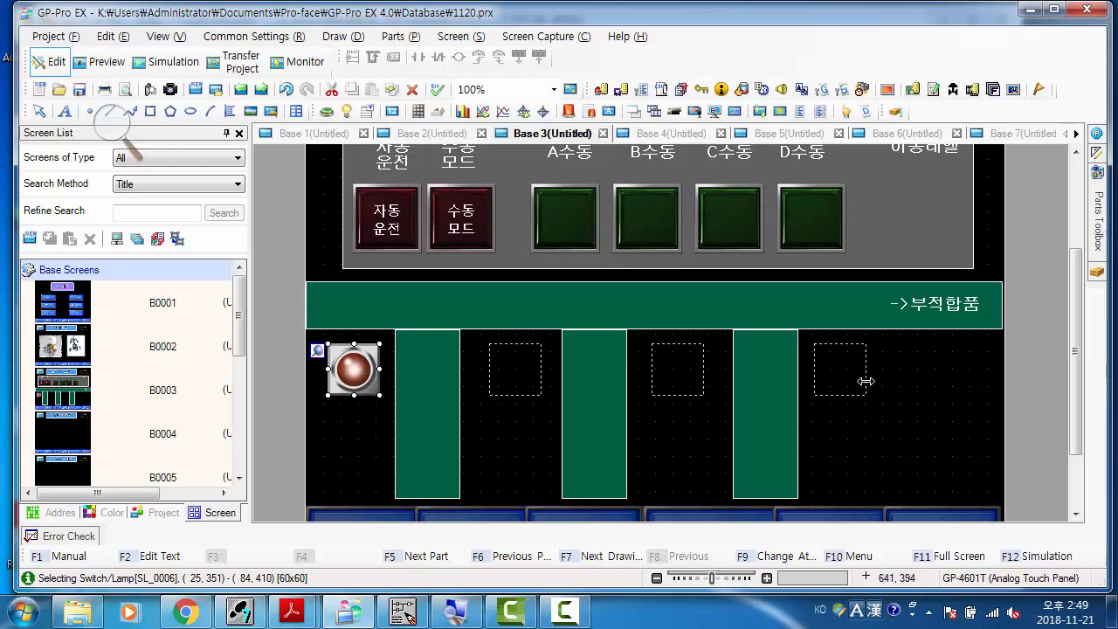
left_click_drag(865, 381, 867, 389)
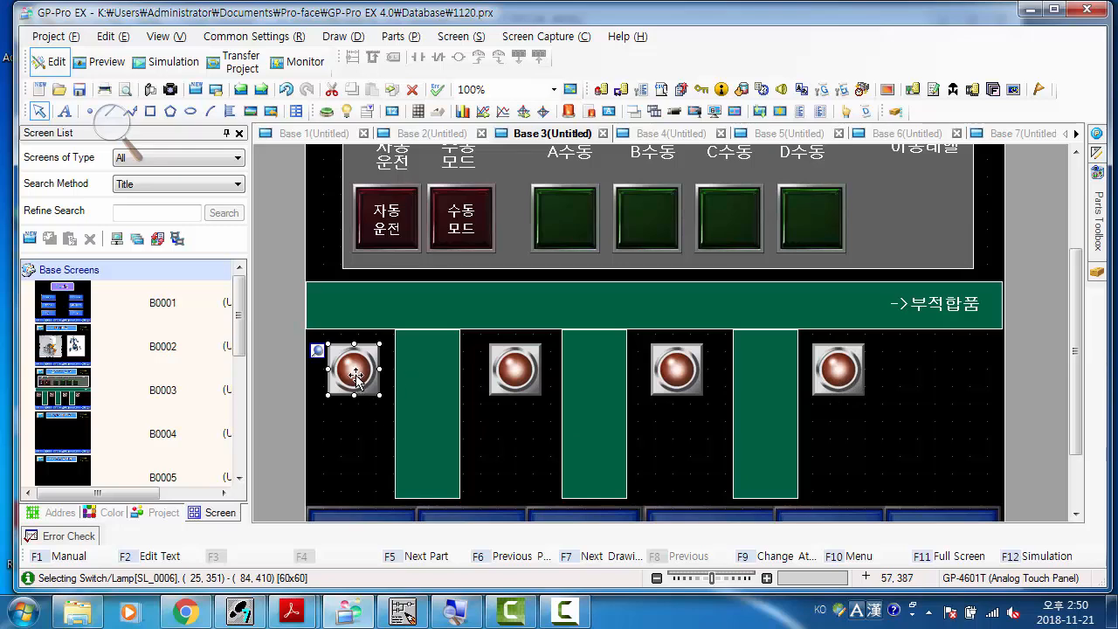
Check the incremented bit address of the last red lamp, beyond the third vertical conveyor, in its lamp feature settings
double_click(836, 369)
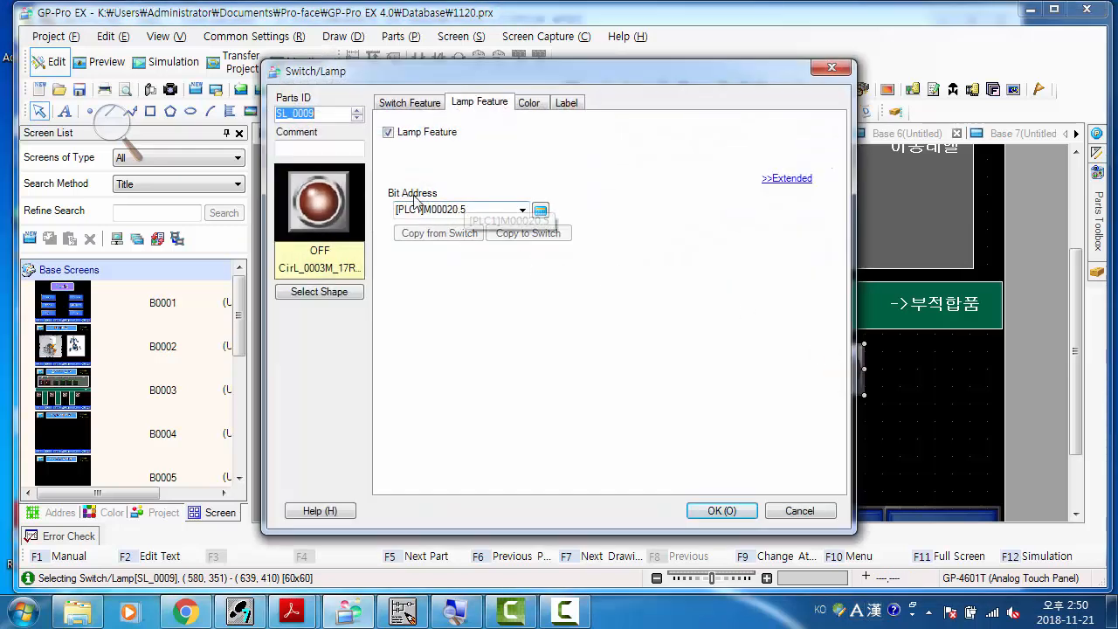
left_click(718, 510)
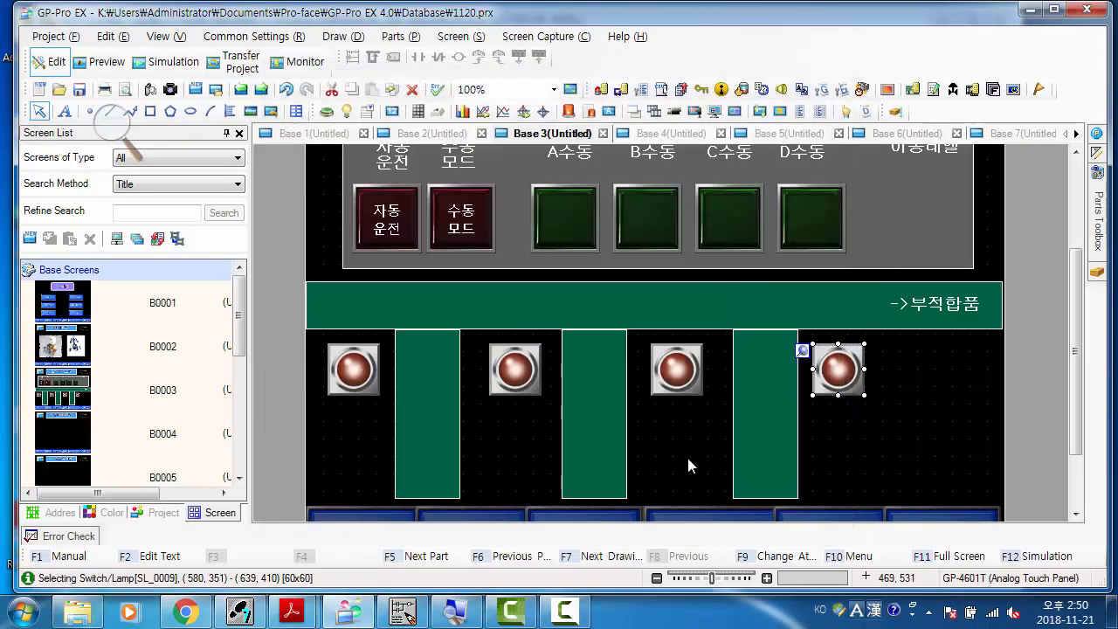
left_click(671, 442)
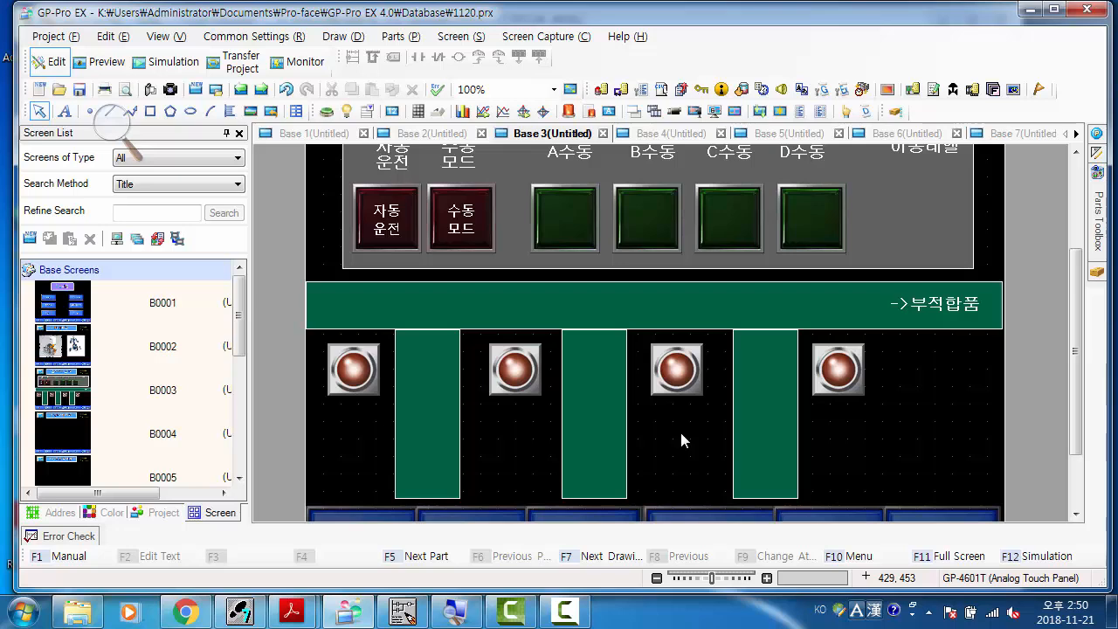
Review the whole layout of screen B0003 and save the project file
scroll(684, 436, "up", 3)
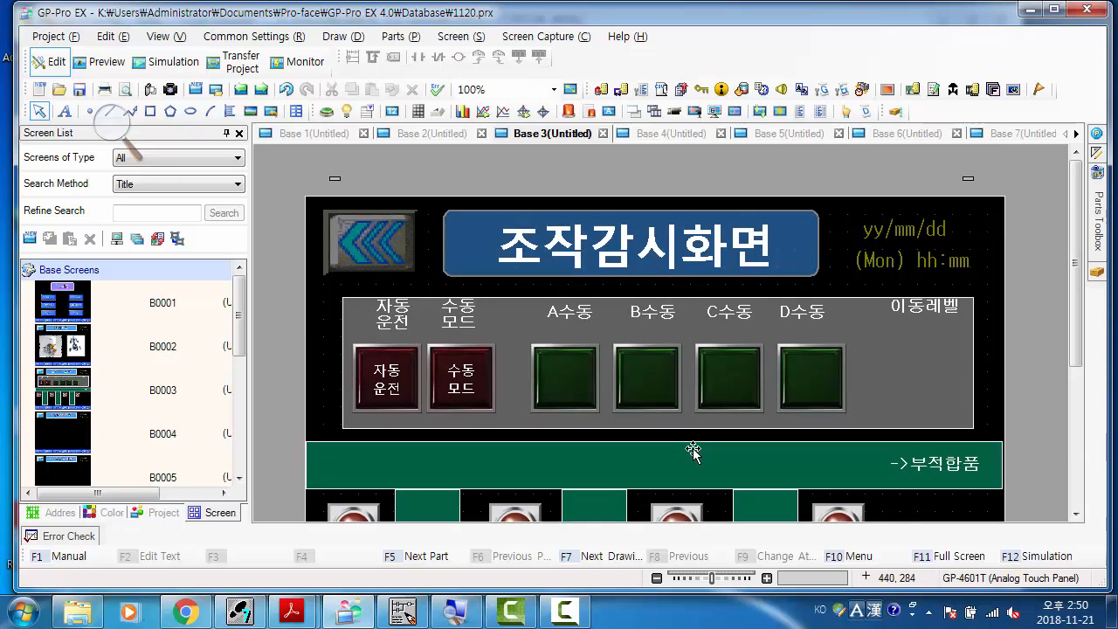
scroll(694, 447, "down", 2)
scroll(693, 447, "down", 2)
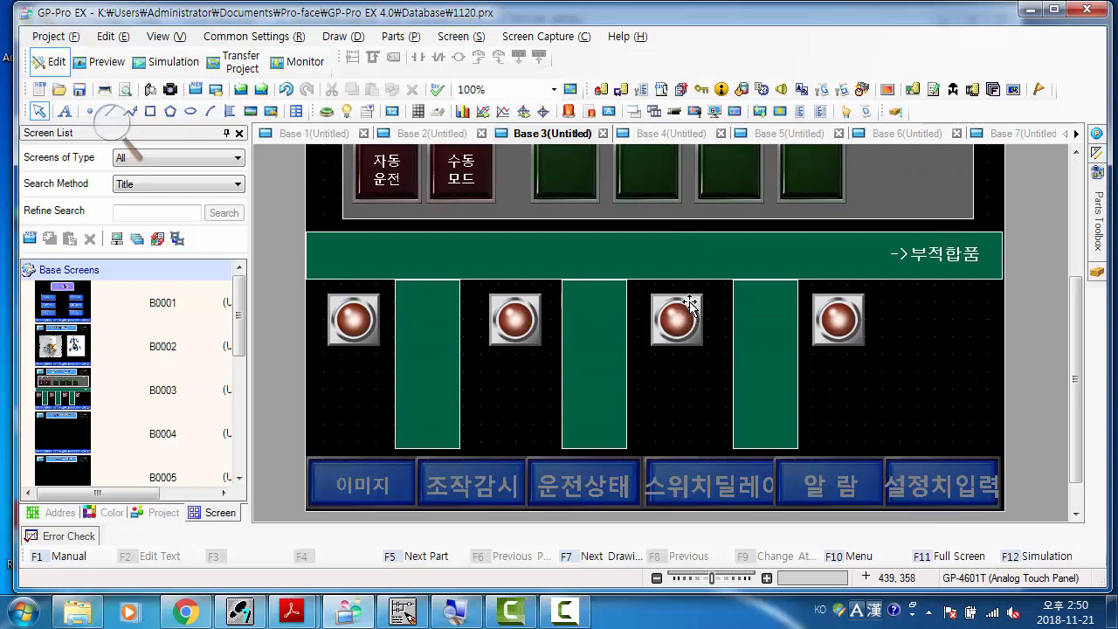
scroll(686, 310, "up", 2)
left_click(79, 91)
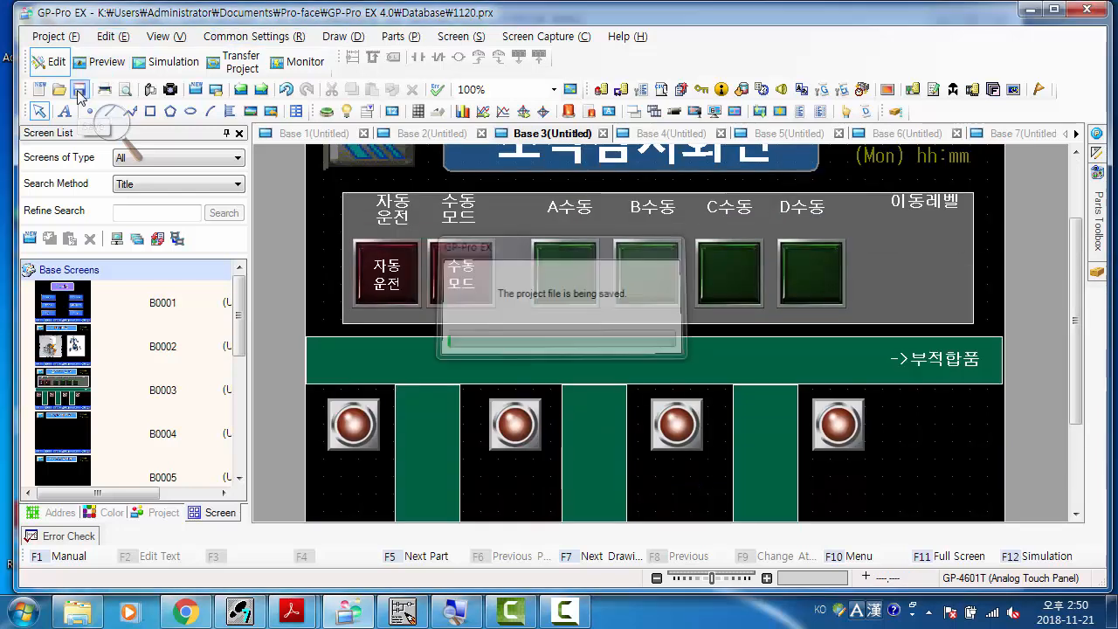